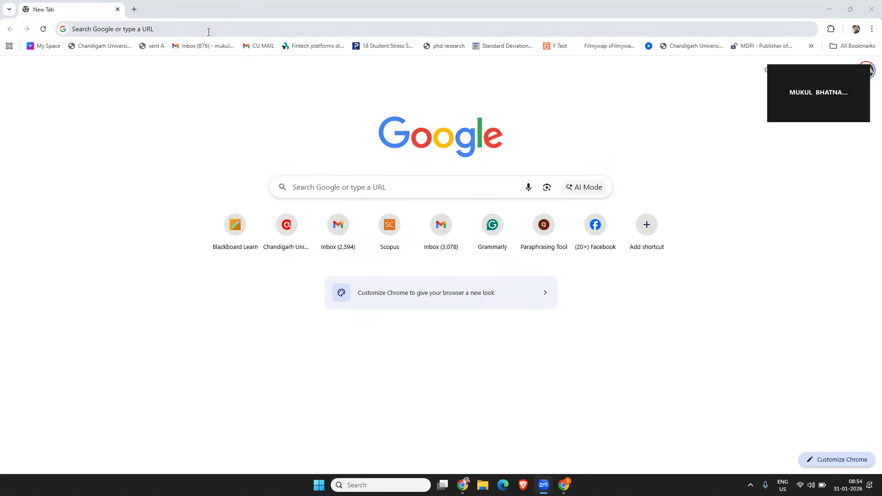
Search the web for "reliance industries moneycontrol" and open the Moneycontrol Reliance Industries share price result
left_click(208, 32)
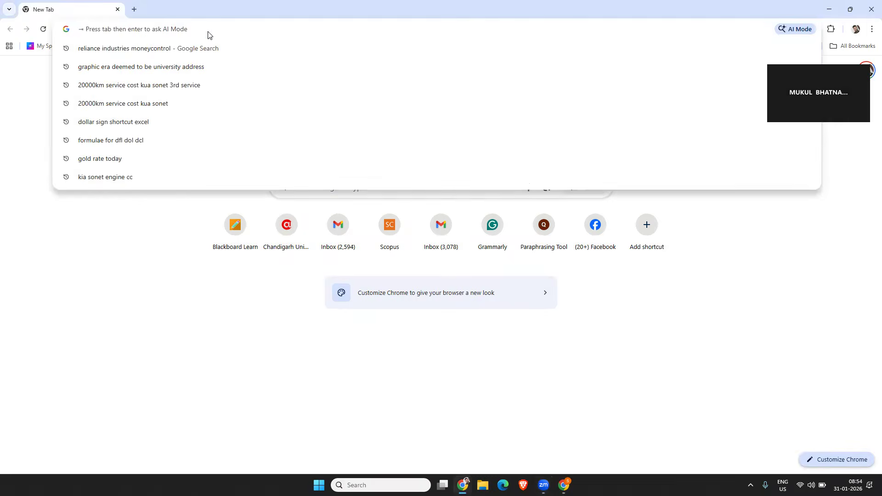
left_click(176, 48)
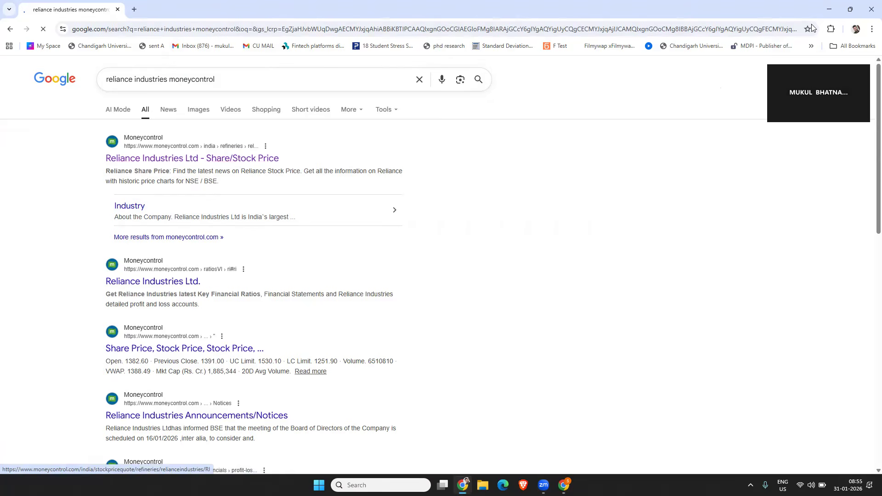
Minimize the browser windows, create a new Microsoft Excel worksheet on the desktop with its default name, and open it
left_click(832, 9)
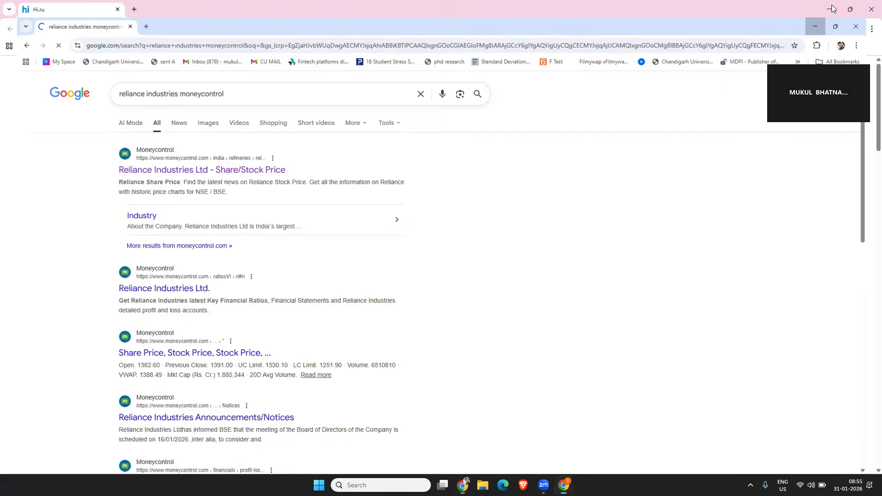
left_click(832, 9)
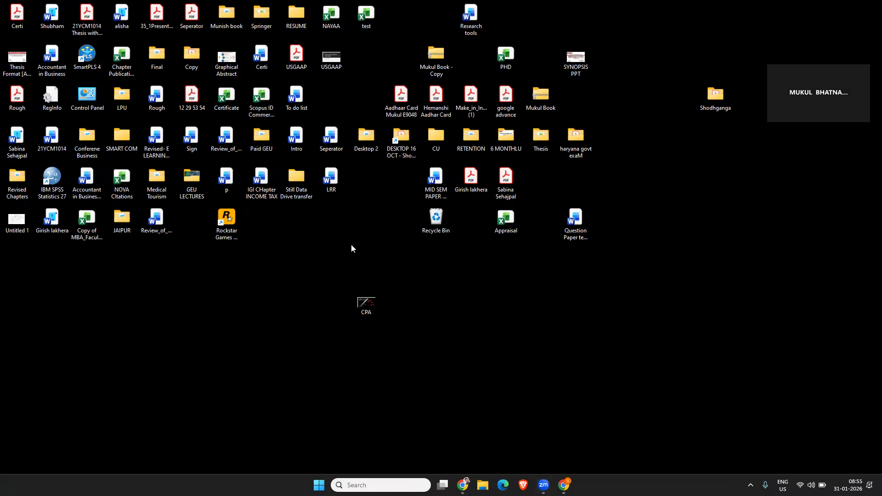
right_click(287, 280)
mouse_move(329, 332)
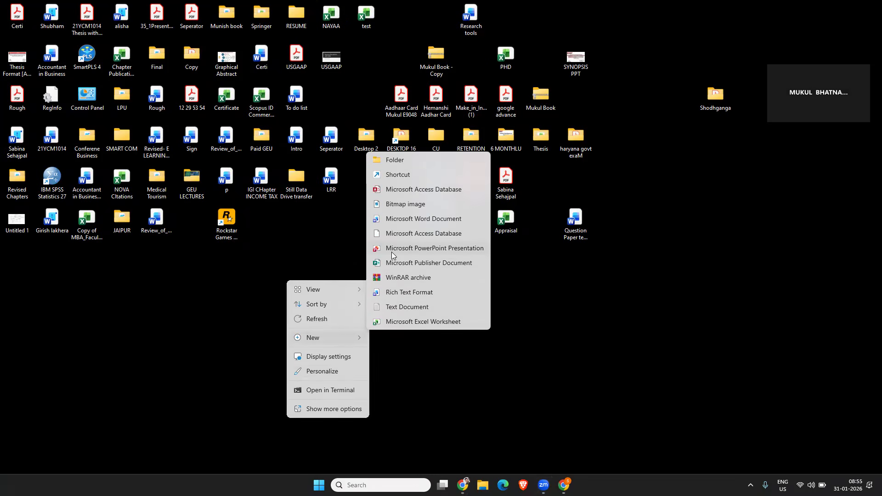
left_click(416, 322)
key("Return")
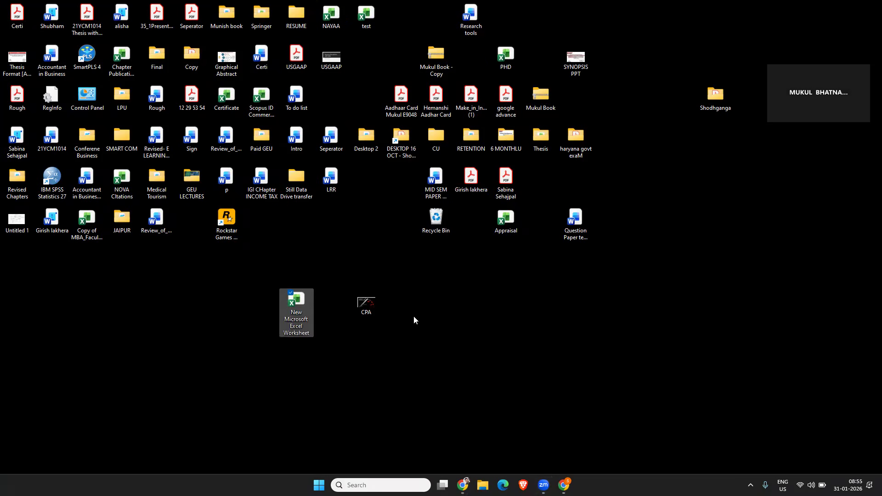
key("Return")
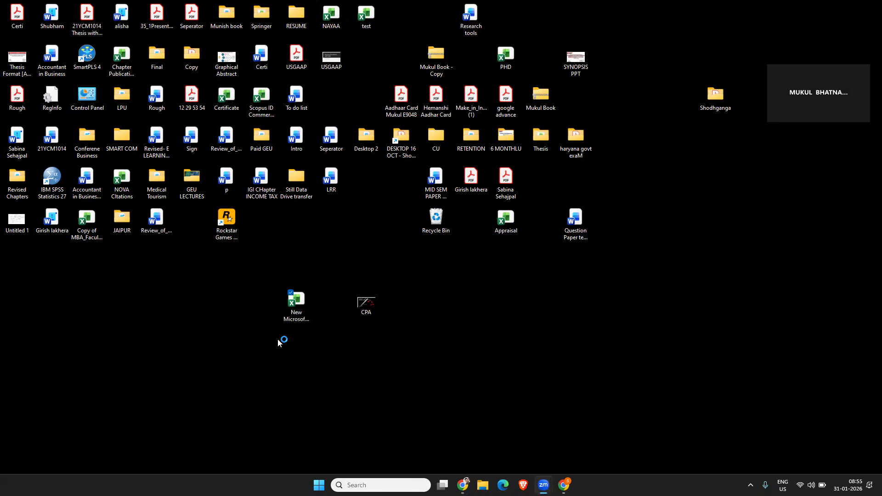
Switch back to the Reliance Industries page in Chrome and locate its Financials section
key("alt+Tab")
key("alt+Tab")
key("alt+Tab")
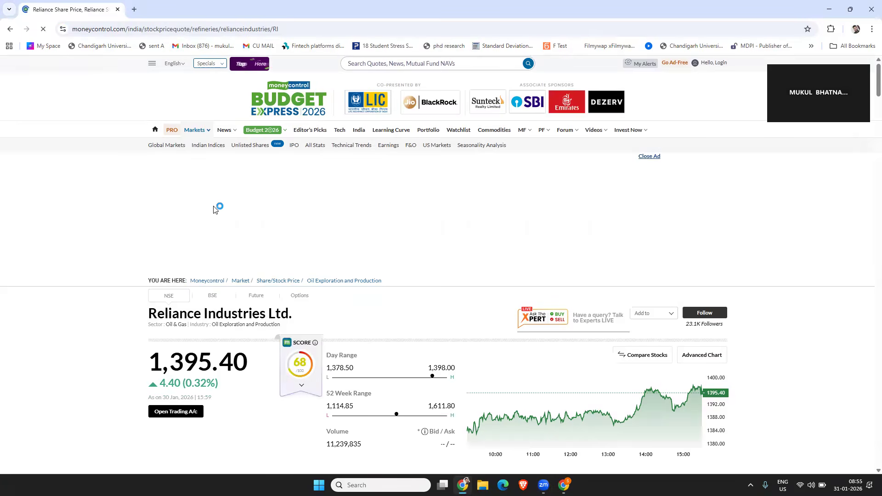
scroll(317, 277, "down", 1)
scroll(318, 278, "down", 20)
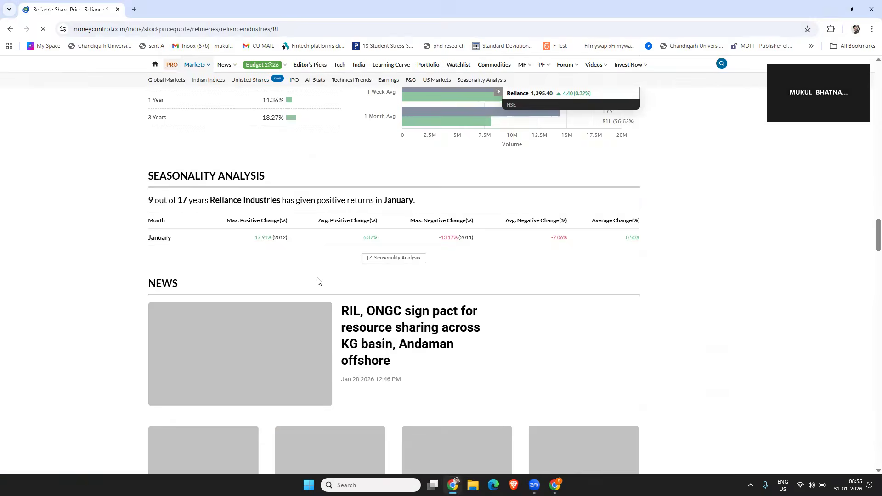
scroll(318, 281, "down", 20)
scroll(317, 281, "down", 15)
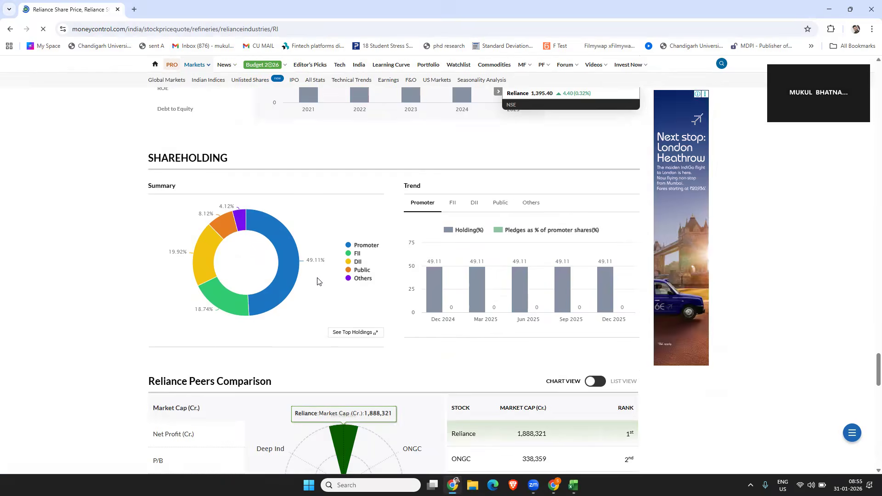
scroll(317, 281, "down", 20)
scroll(317, 281, "up", 15)
scroll(316, 276, "up", 5)
scroll(311, 275, "down", 2)
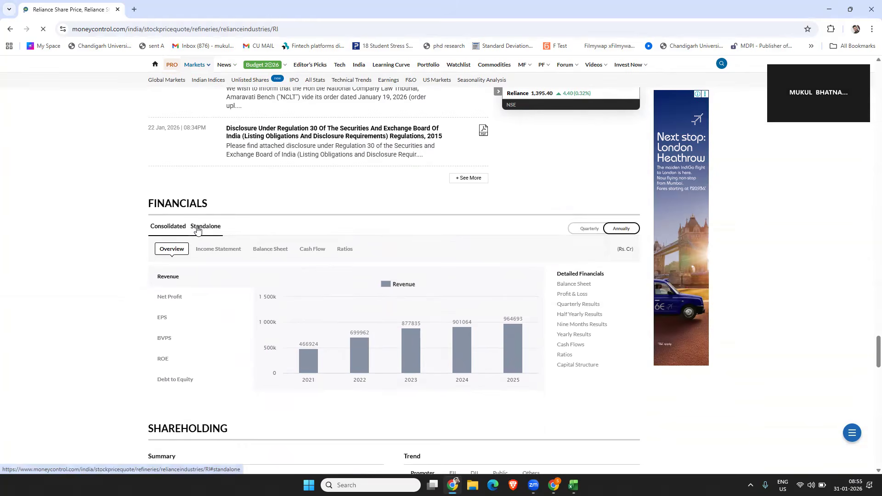
left_click_drag(164, 203, 212, 205)
left_click(228, 207)
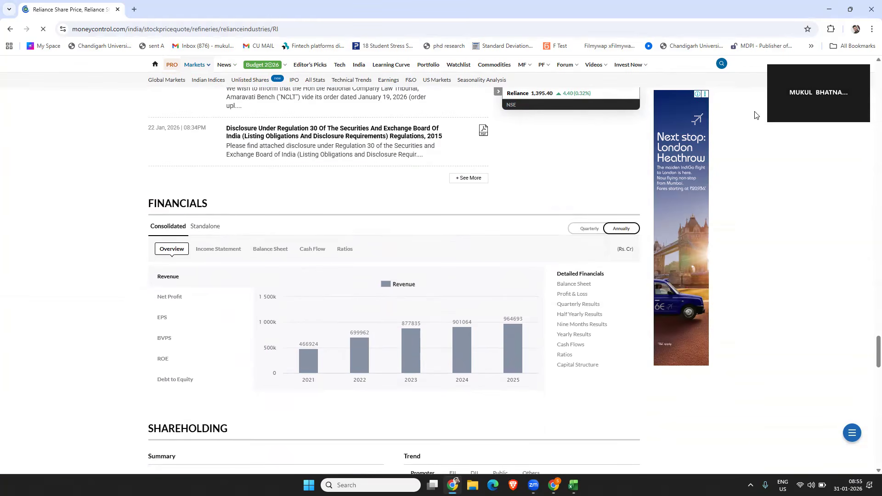
Set the browser page zoom to 150% and bring the Financials section into view
left_click(870, 28)
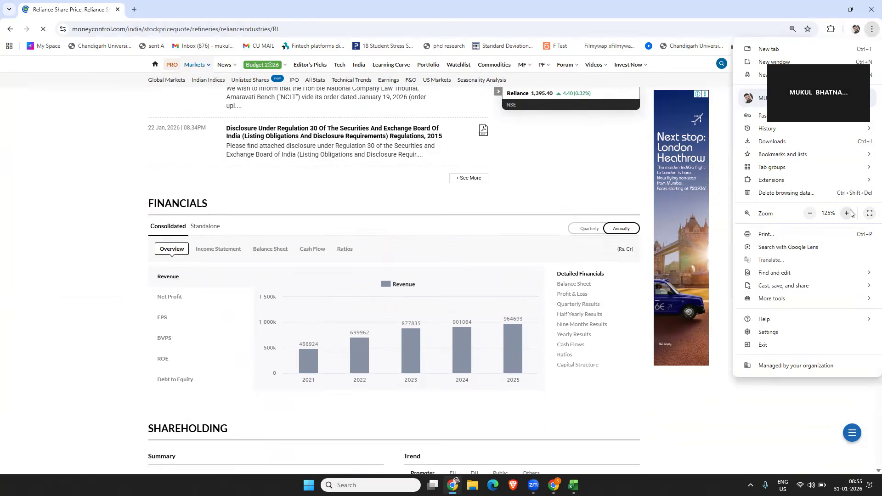
left_click(847, 213)
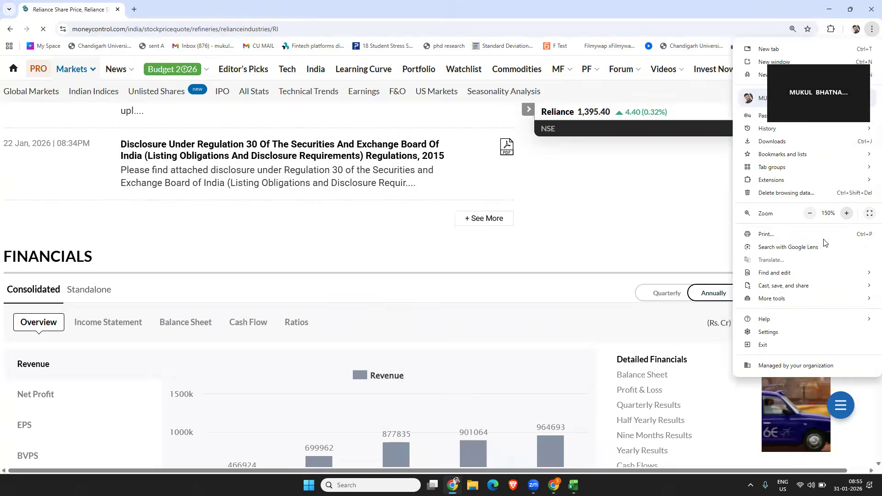
left_click(350, 252)
scroll(350, 252, "down", 2)
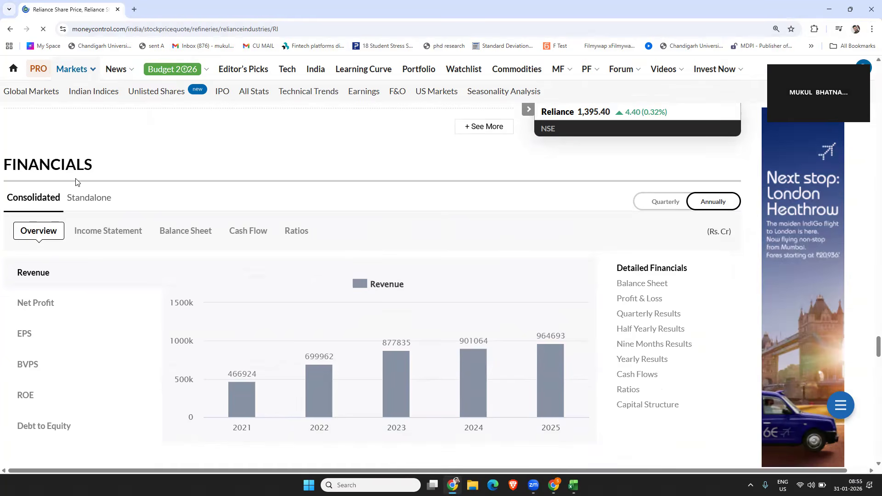
Open the Profit & Loss statement from the Detailed Financials list of the Financials section
left_click_drag(17, 167, 106, 170)
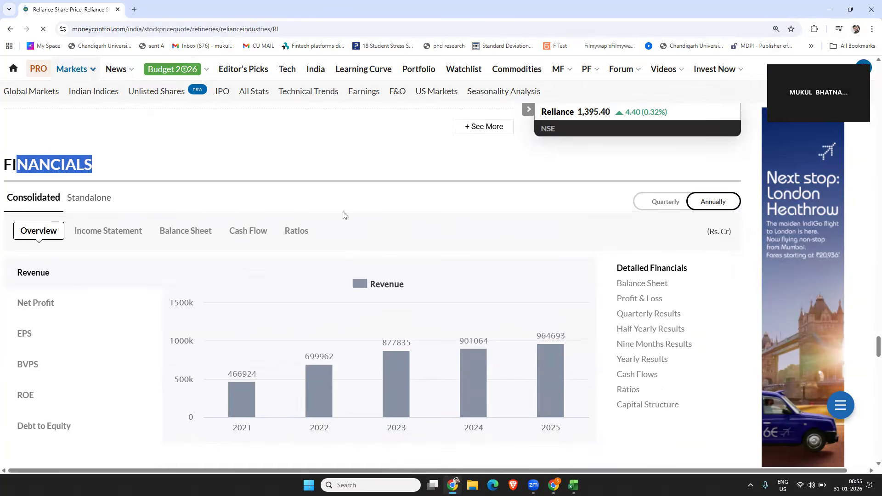
left_click_drag(618, 268, 693, 273)
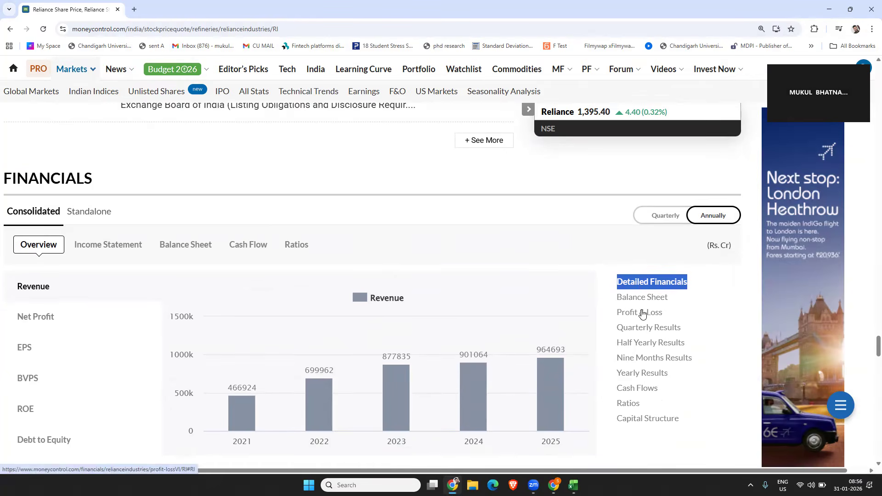
left_click(641, 314)
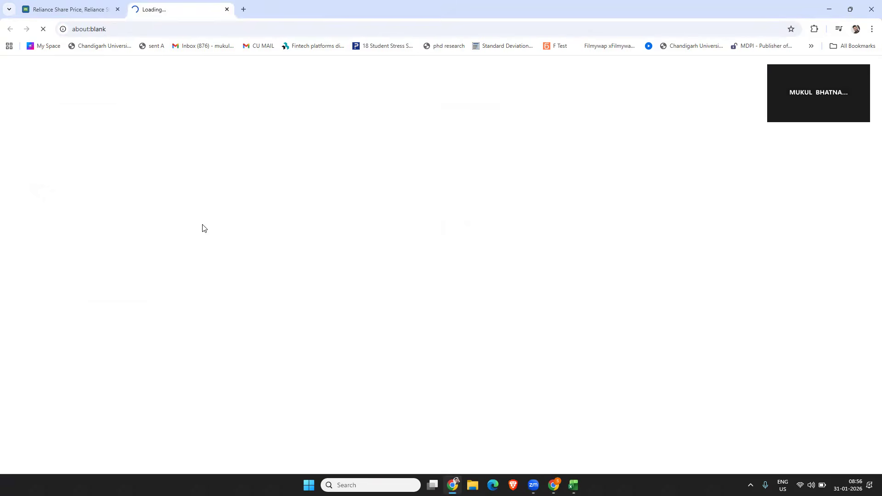
Switch to Excel, dismiss the missing fred.xlam message, and return to the Profit & Loss page in Chrome
left_click(572, 485)
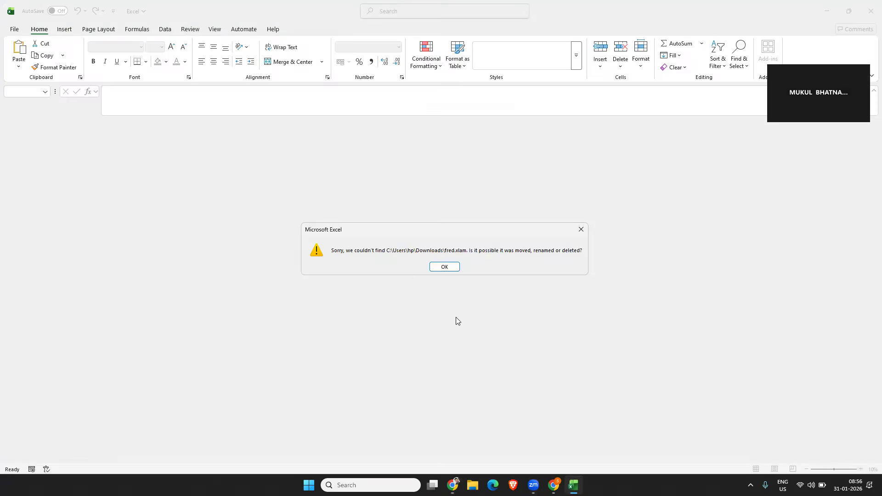
left_click(444, 267)
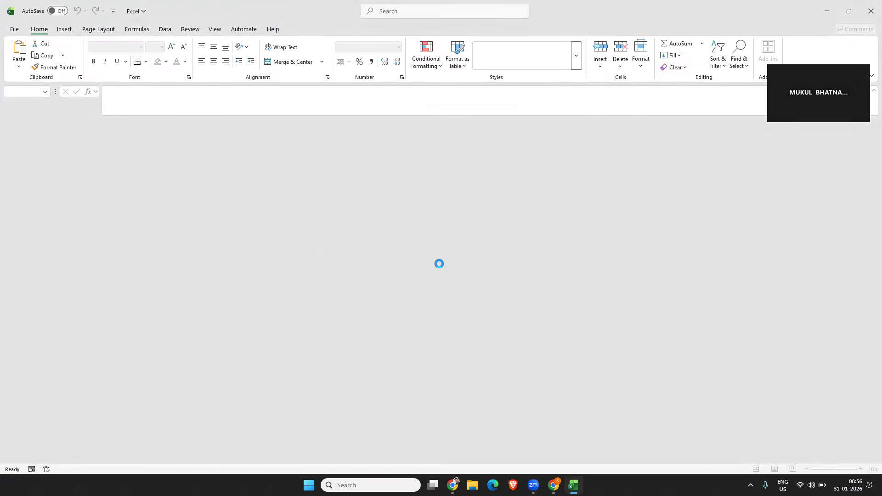
key("alt+Tab")
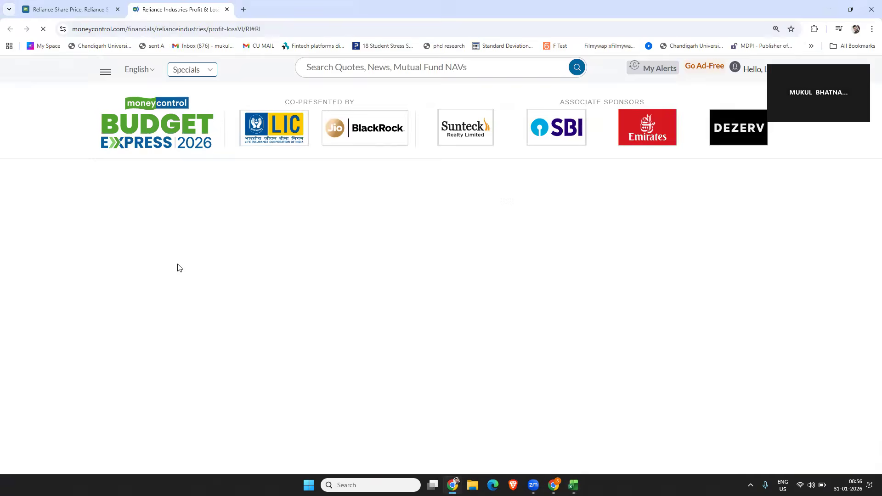
Select and copy the entire standalone Profit & Loss table, from its heading row down to the source line
scroll(200, 250, "down", 8)
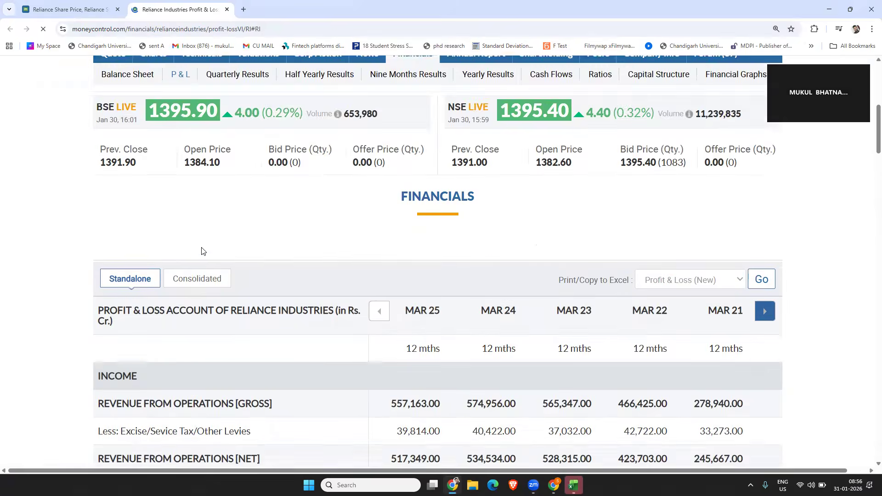
scroll(202, 251, "down", 1)
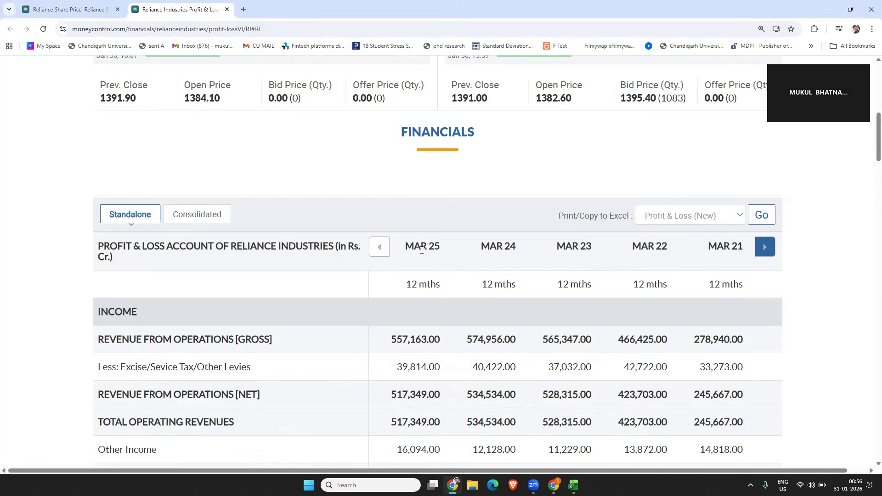
left_click_drag(408, 246, 730, 247)
scroll(476, 259, "down", 1)
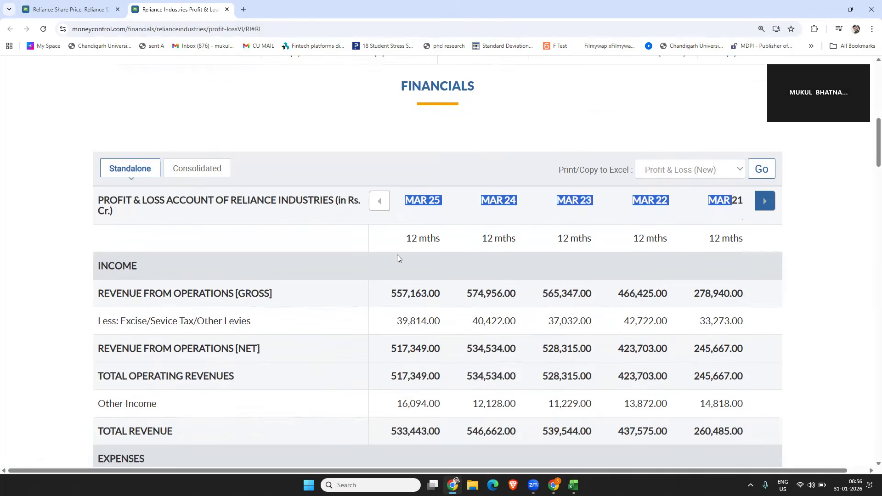
left_click(94, 202)
left_click_drag(94, 202, 261, 288)
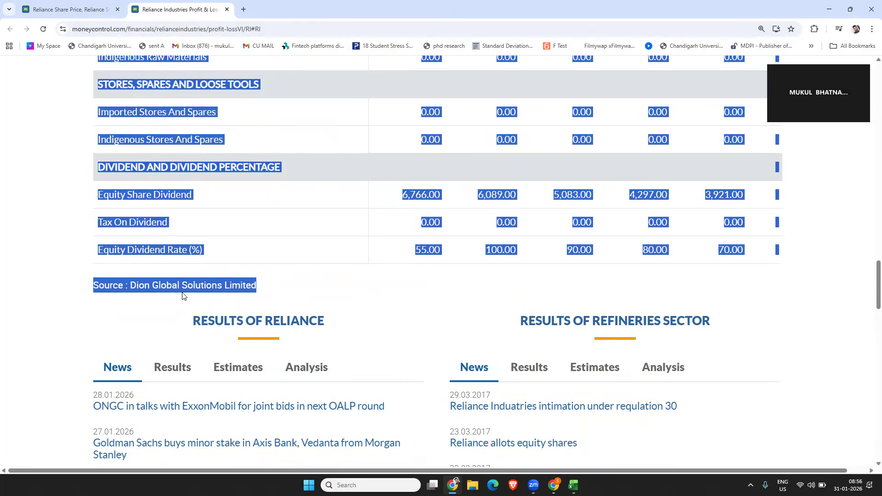
Switch to the new Excel worksheet and paste the Profit & Loss table at cell A1
key("alt+Tab")
key("alt+Tab")
key("alt+Tab")
key("alt+Tab")
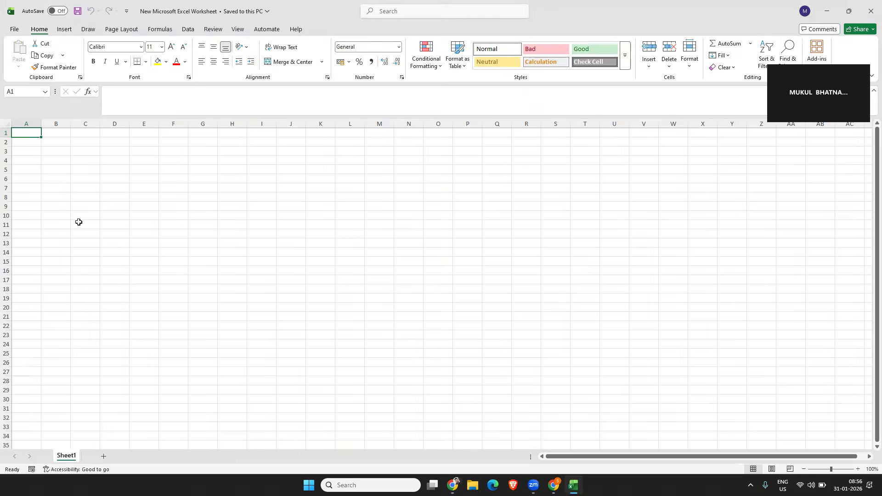
key("ctrl+v")
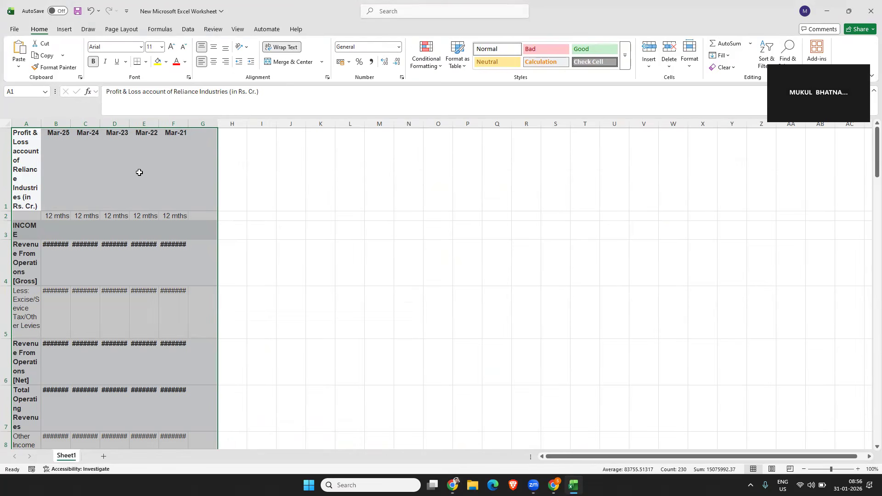
Turn off text wrapping for the pasted table and autofit the widths of columns A to F
left_click(283, 48)
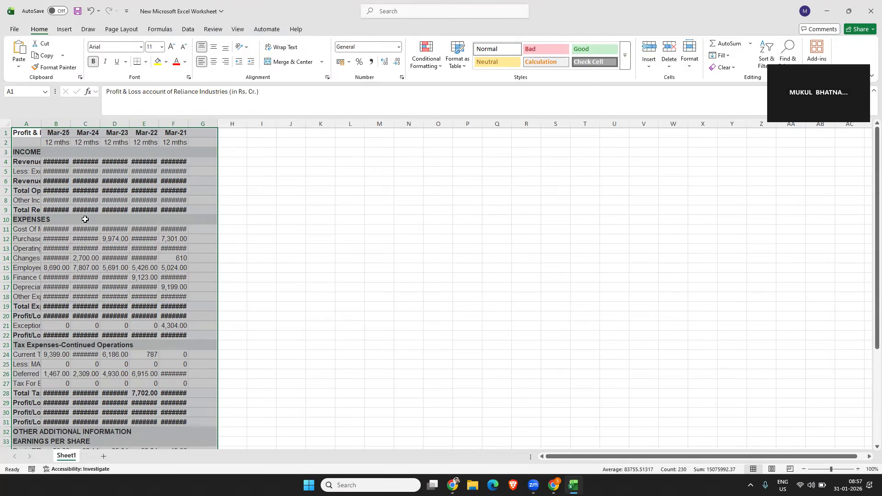
double_click(41, 125)
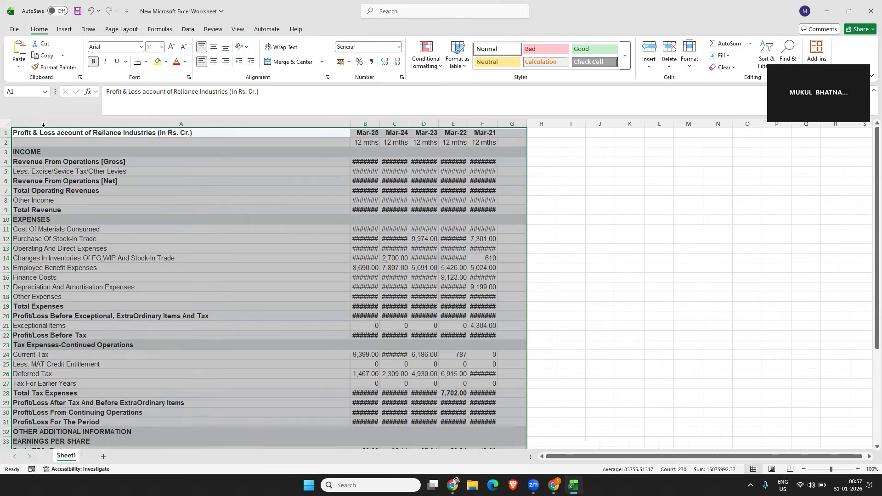
double_click(378, 123)
double_click(417, 123)
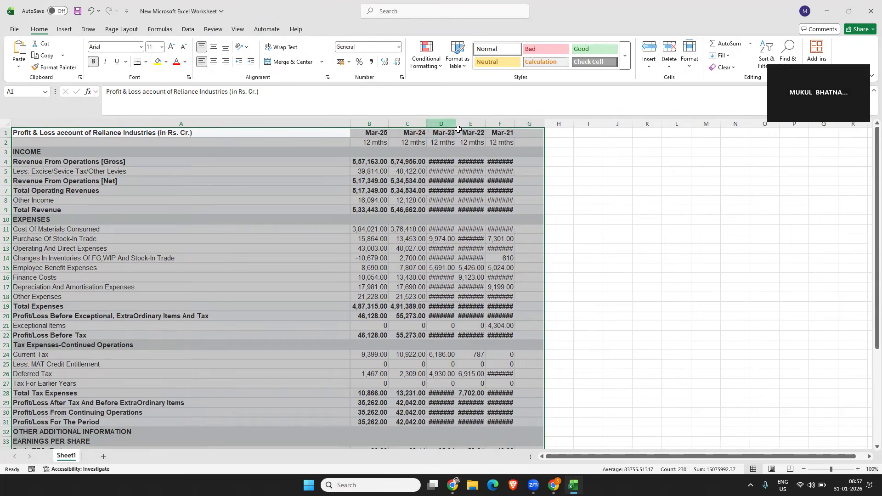
double_click(456, 123)
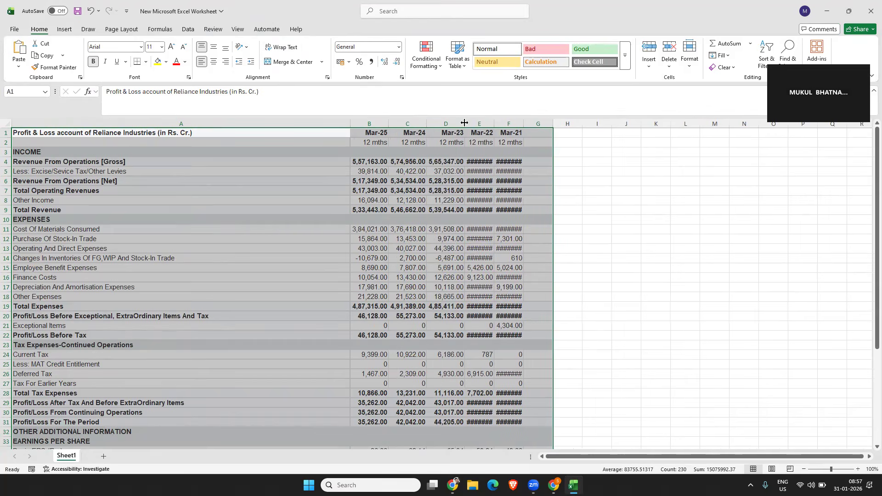
double_click(495, 123)
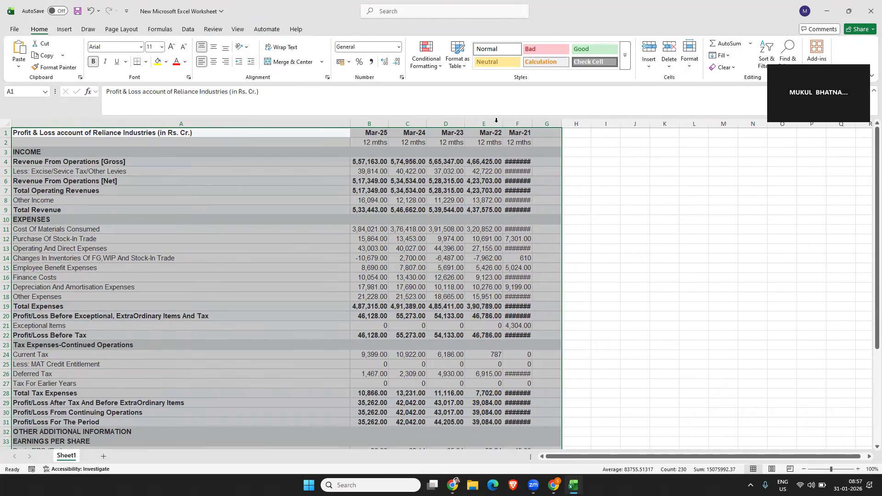
double_click(534, 123)
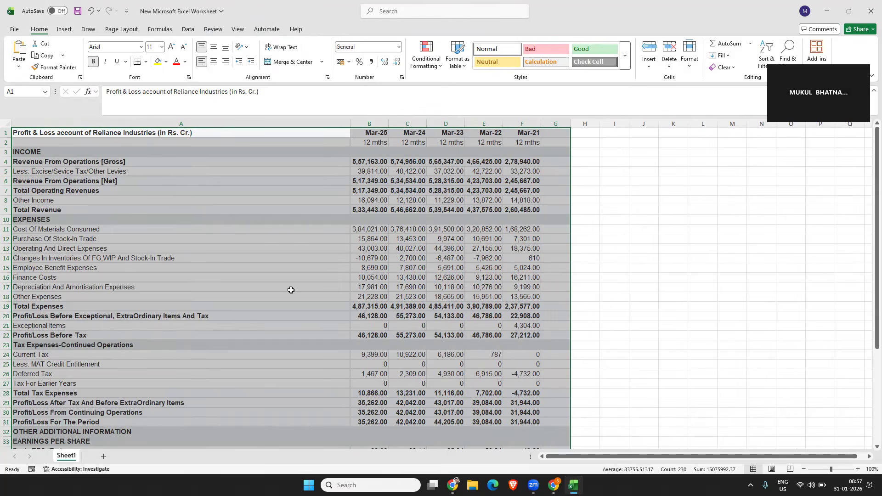
Move the Mar-22 column from column E to the empty column G
left_click(373, 121)
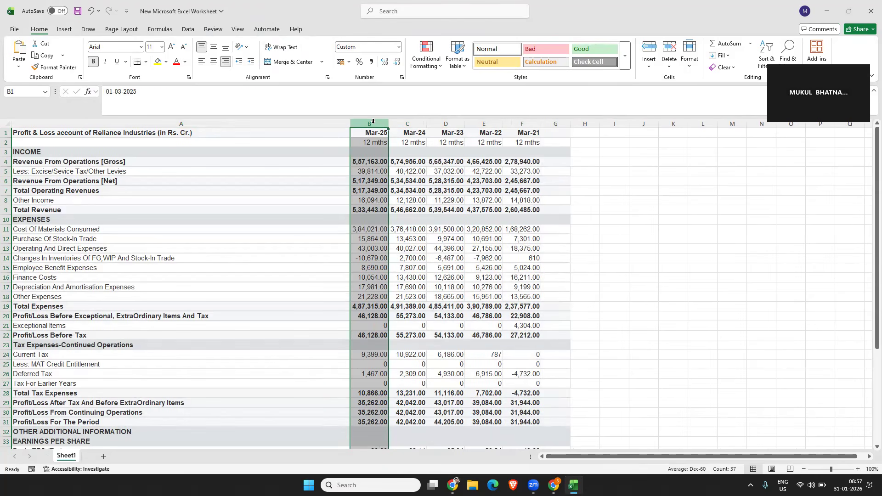
left_click(482, 124)
key("ctrl+c")
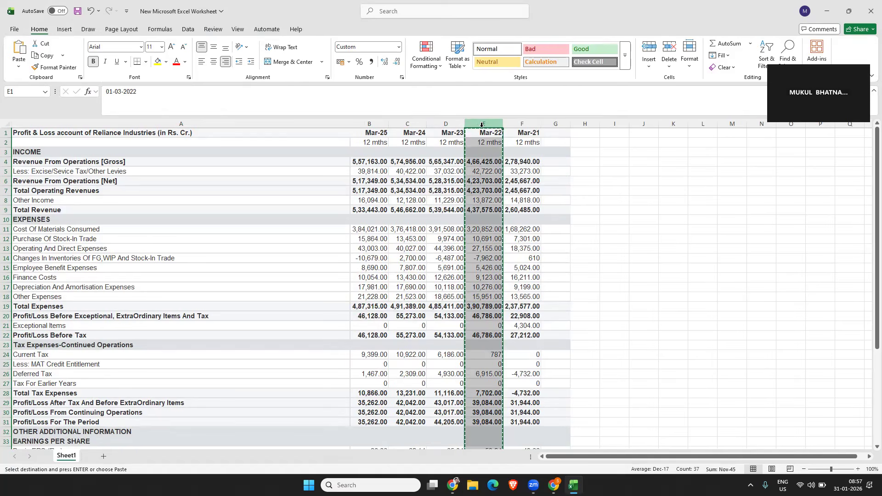
left_click(558, 121)
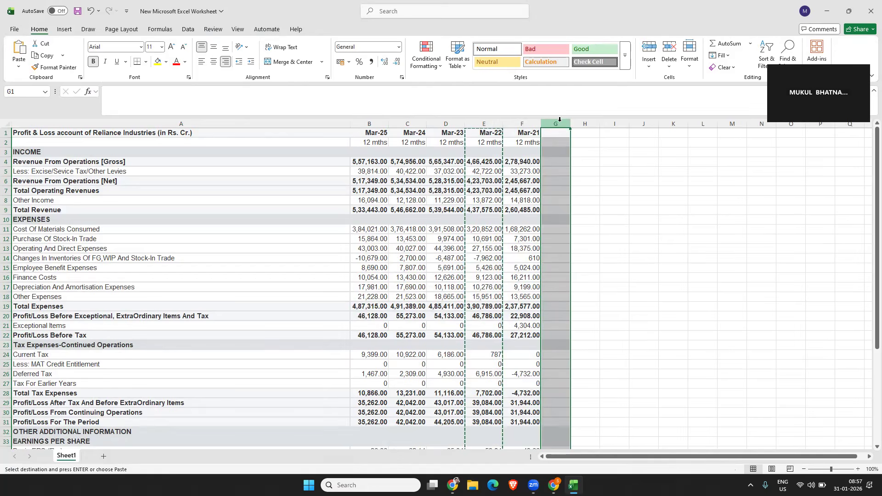
key("ctrl+v")
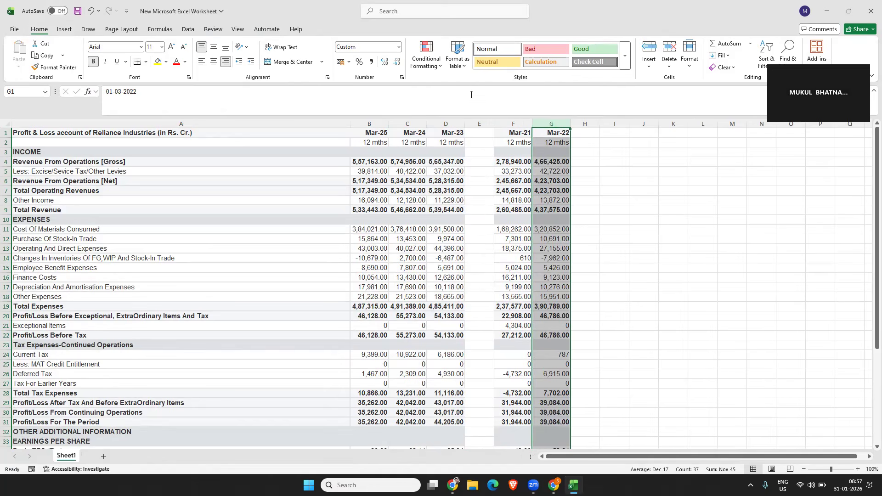
Move the Mar-23 column from column D to column H, directly after Mar-22
left_click(442, 122)
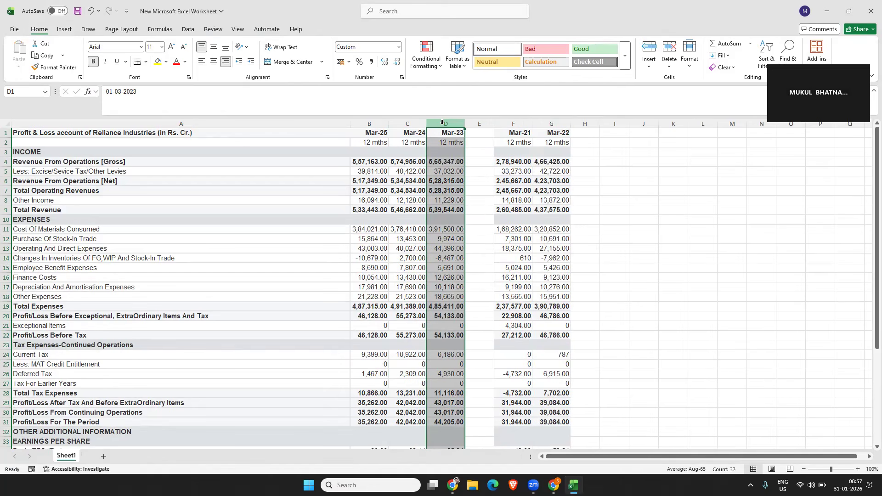
key("ctrl+x")
left_click(584, 122)
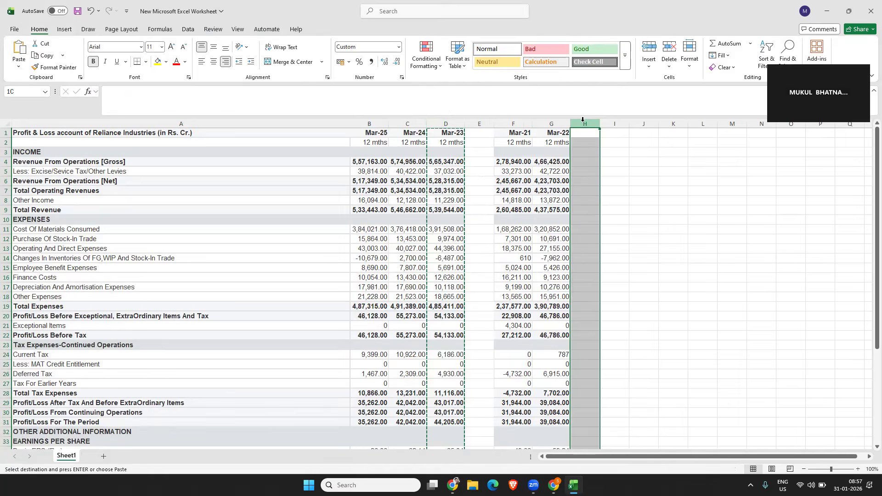
key("ctrl+v")
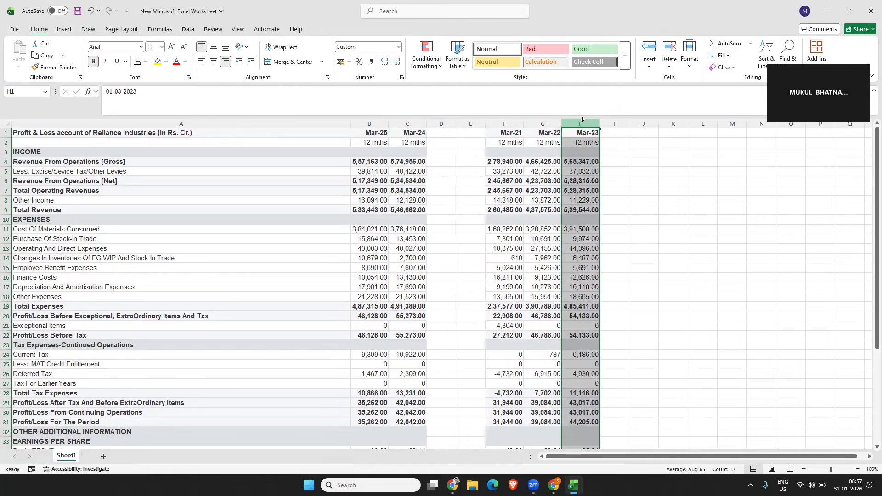
Move the Mar-24 column from column C to column I, directly after Mar-23
left_click(420, 124)
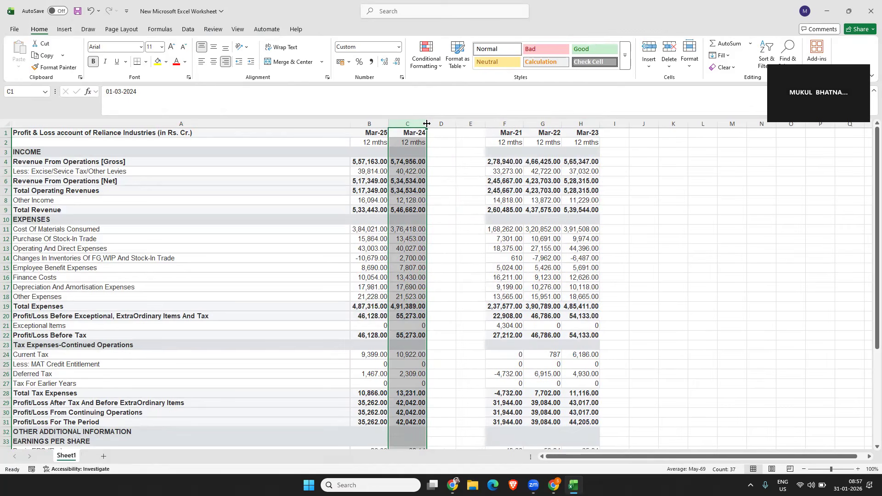
key("ctrl+x")
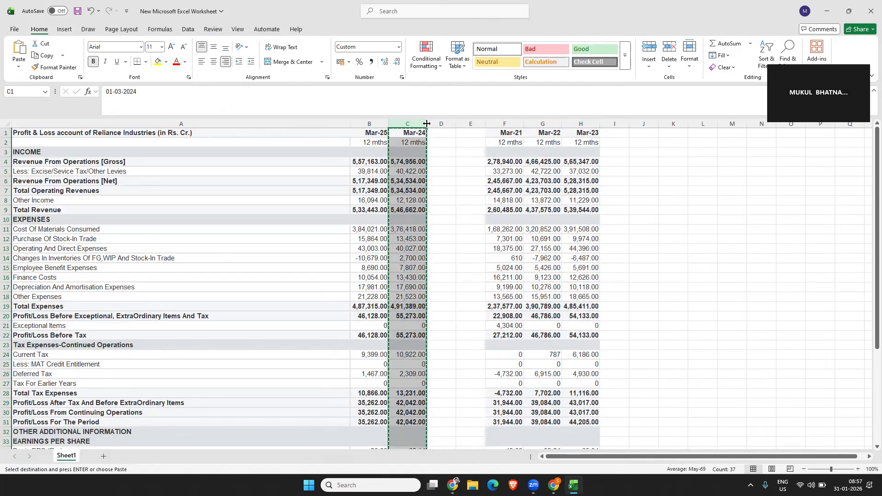
left_click(605, 122)
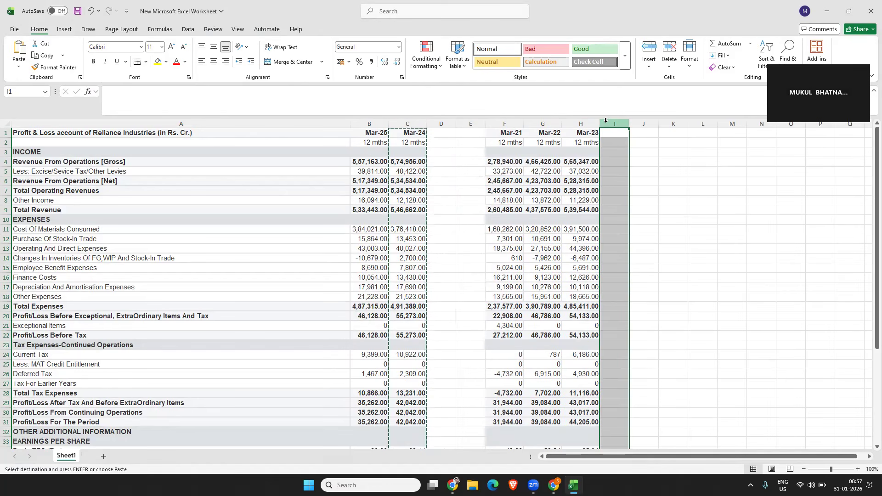
key("ctrl+v")
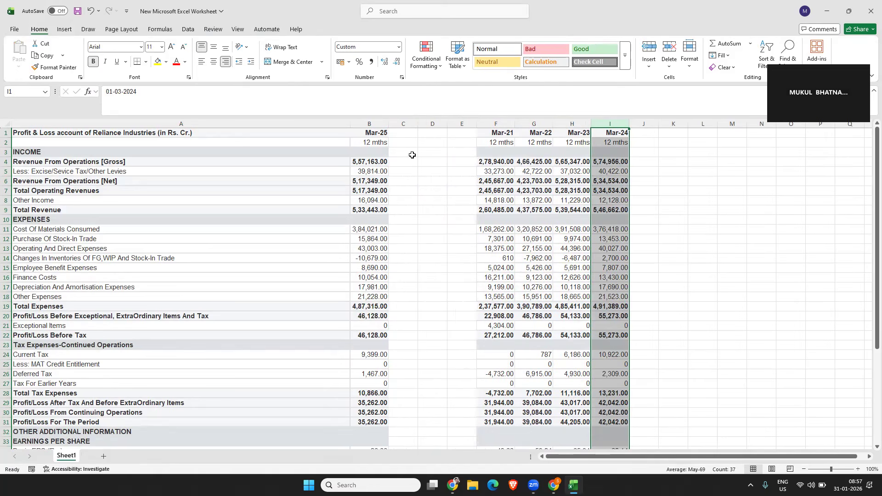
Move the Mar-25 column from column B to column J, directly after Mar-24
left_click(376, 121)
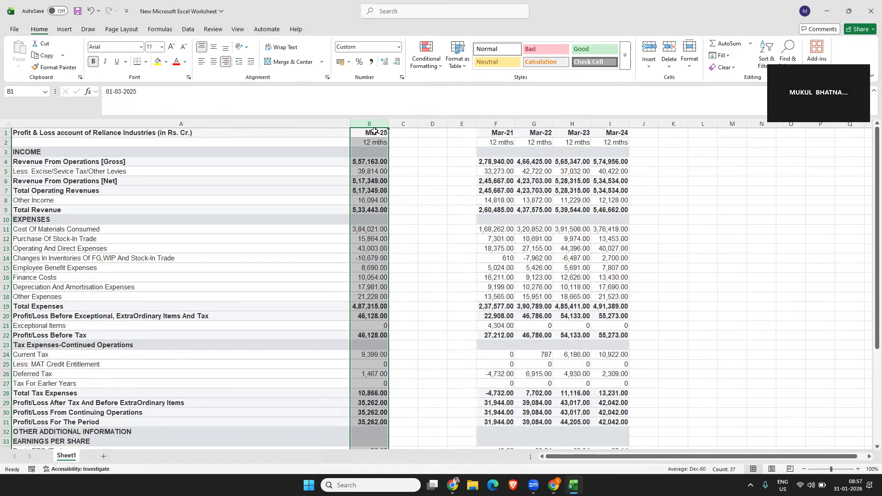
left_click(374, 132)
left_click_drag(374, 133, 371, 232)
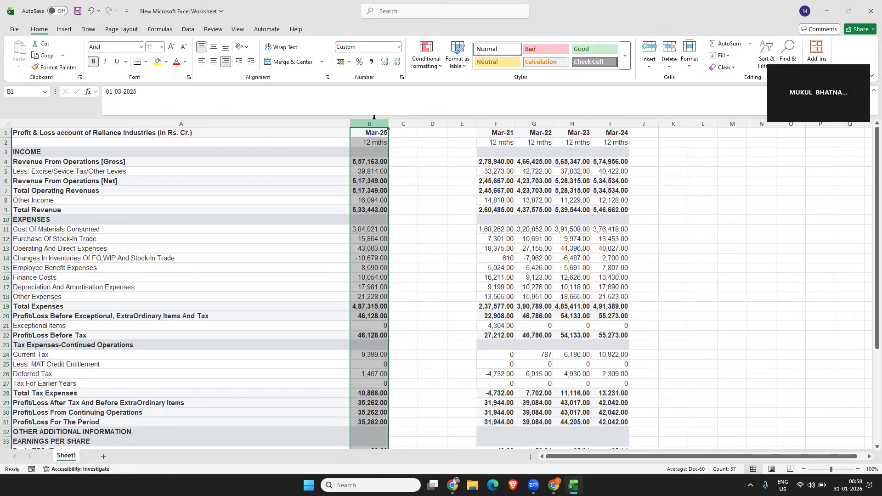
key("ctrl+c")
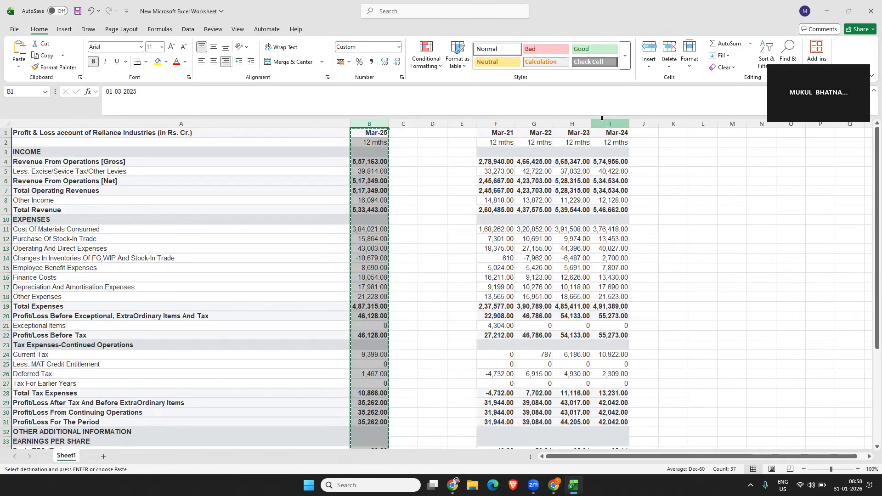
left_click(646, 117)
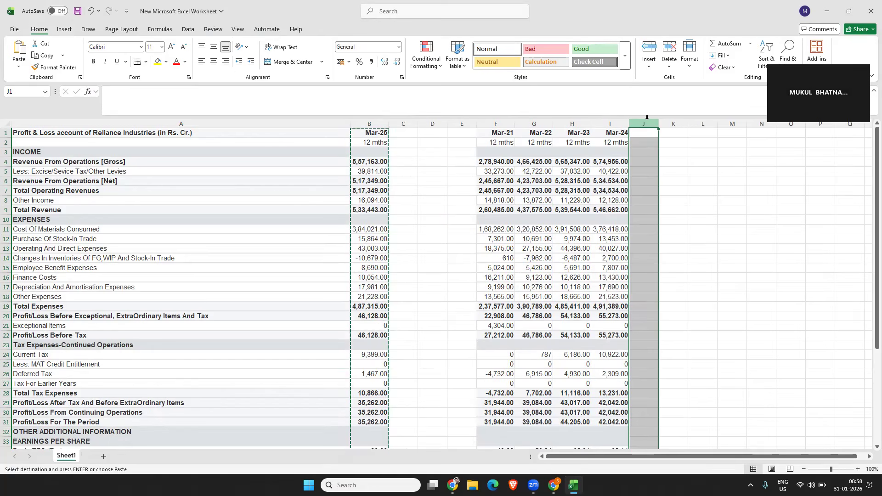
key("ctrl+v")
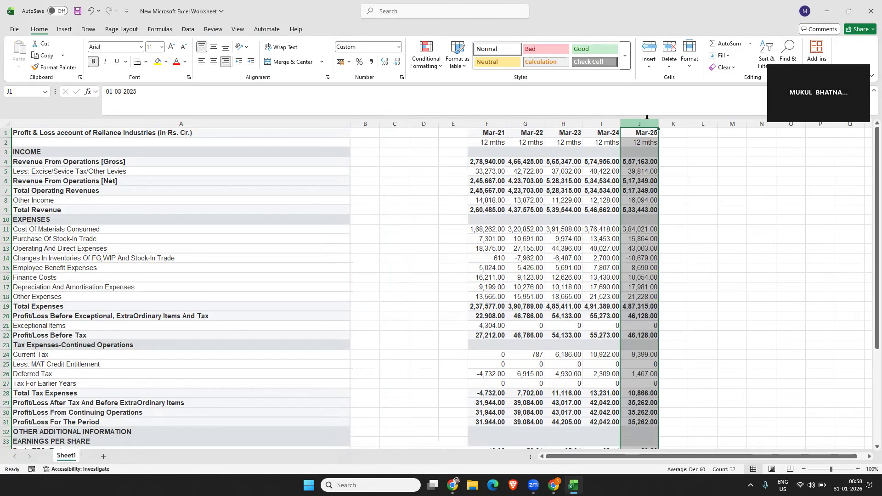
Cut the Mar-21 to Mar-25 columns F to J and try to paste them at column B
left_click(487, 120)
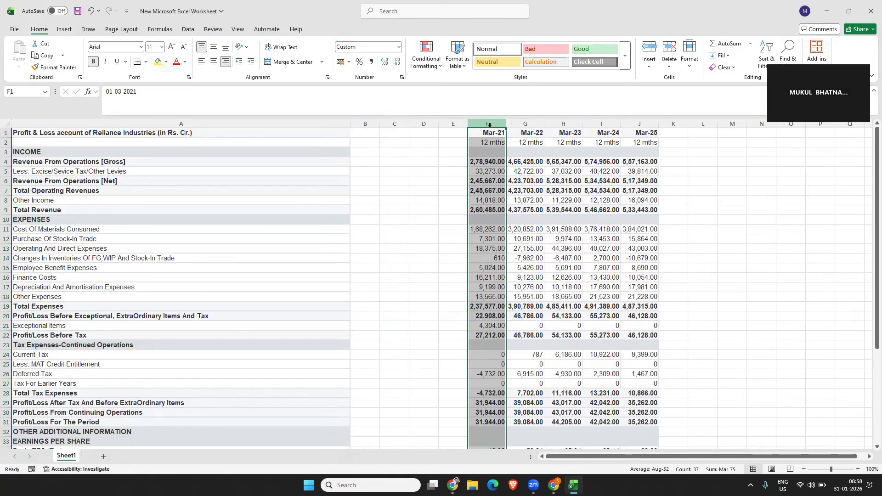
key("shift+Right")
key("shift+Right")
key("shift+Right")
key("shift+Right")
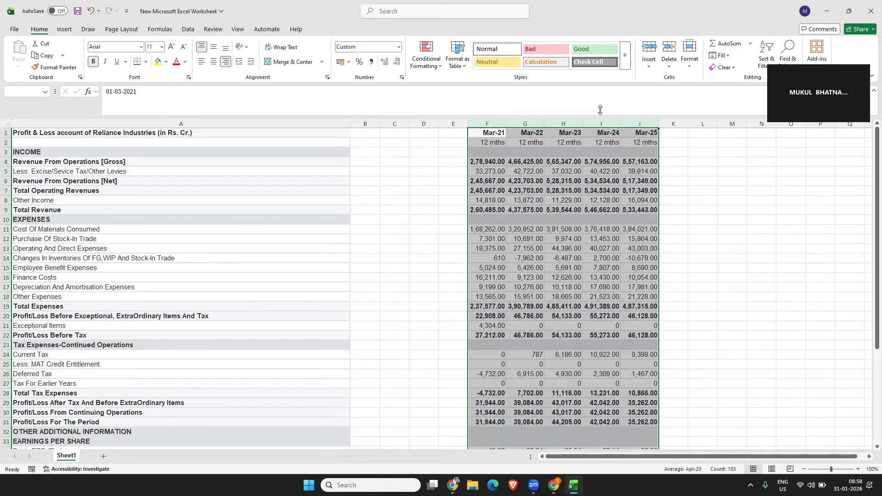
key("ctrl+x")
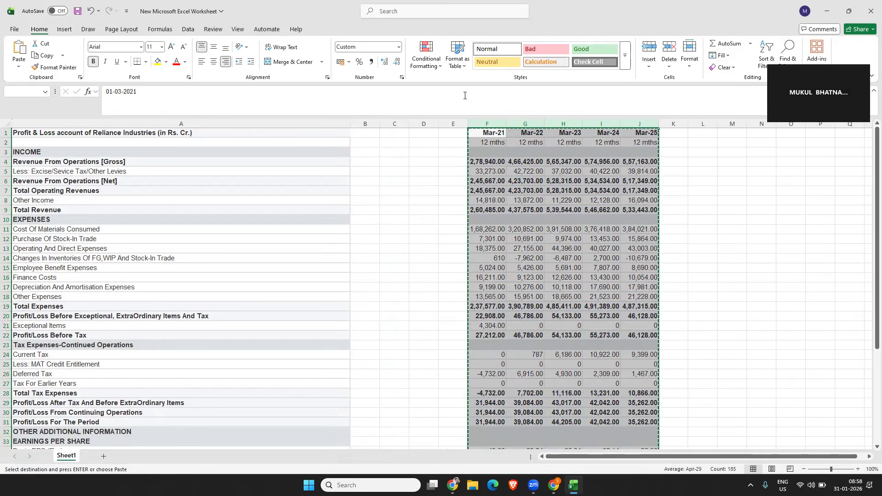
left_click(358, 120)
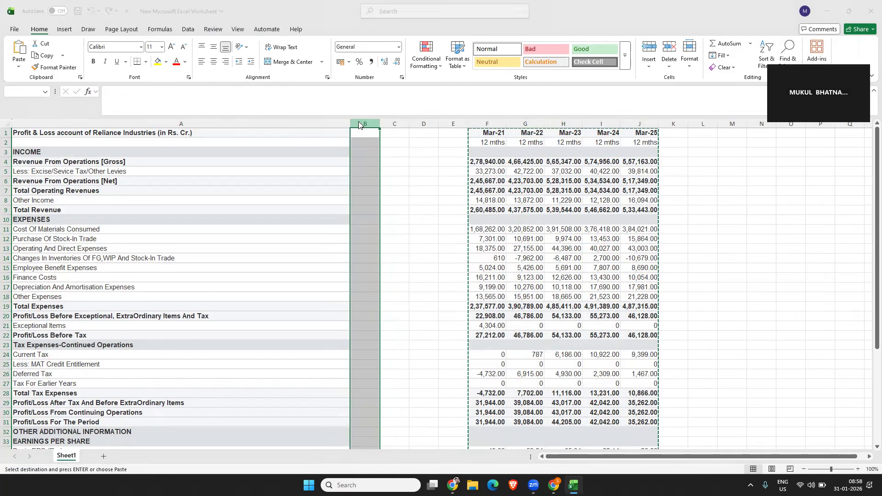
key("ctrl+v")
left_click(445, 270)
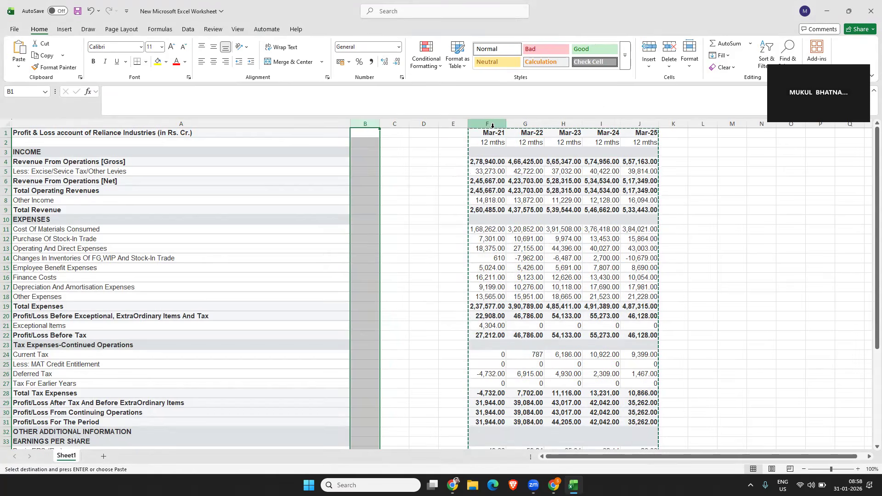
Paste the cut year columns at column K, then move the whole block from there to column B
left_click(681, 122)
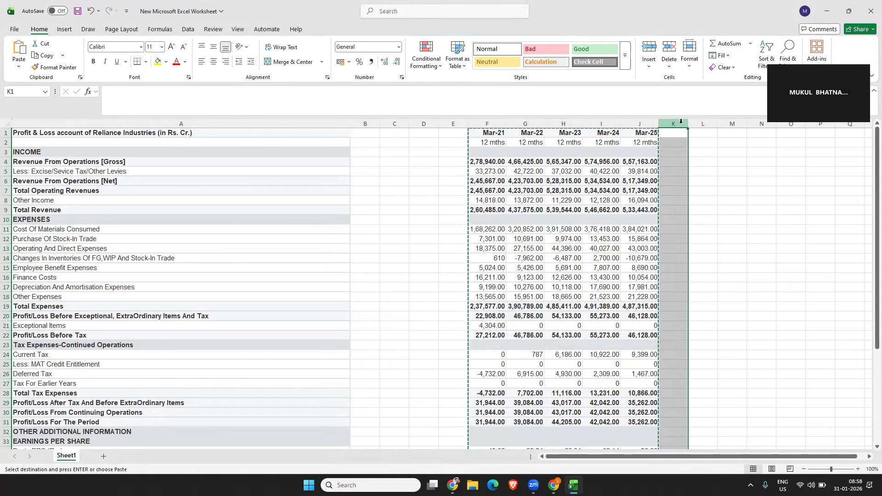
key("ctrl+v")
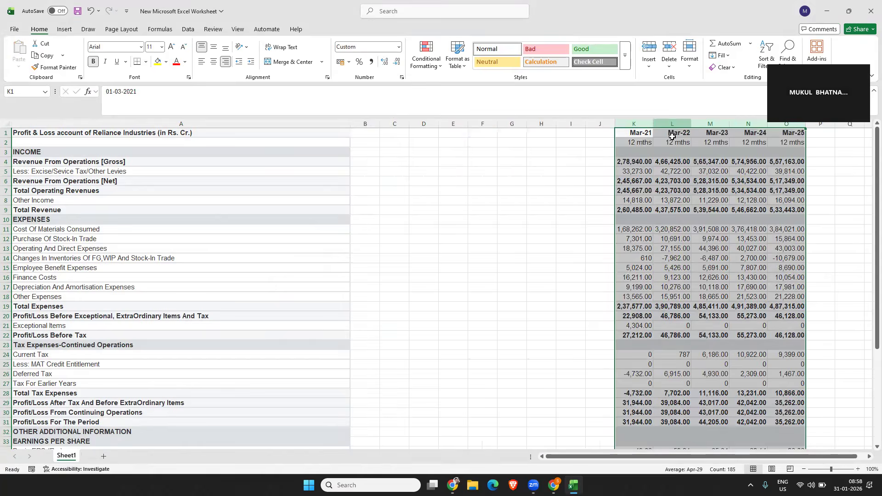
key("ctrl+x")
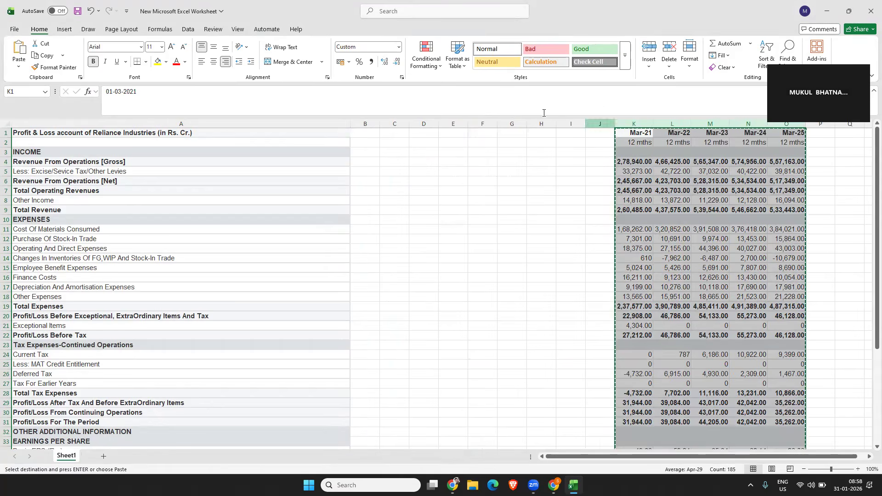
left_click(358, 122)
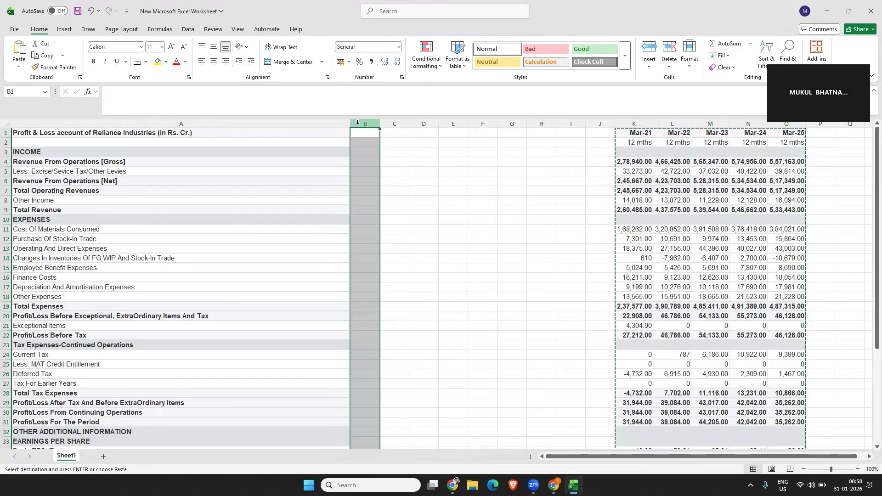
key("ctrl+v")
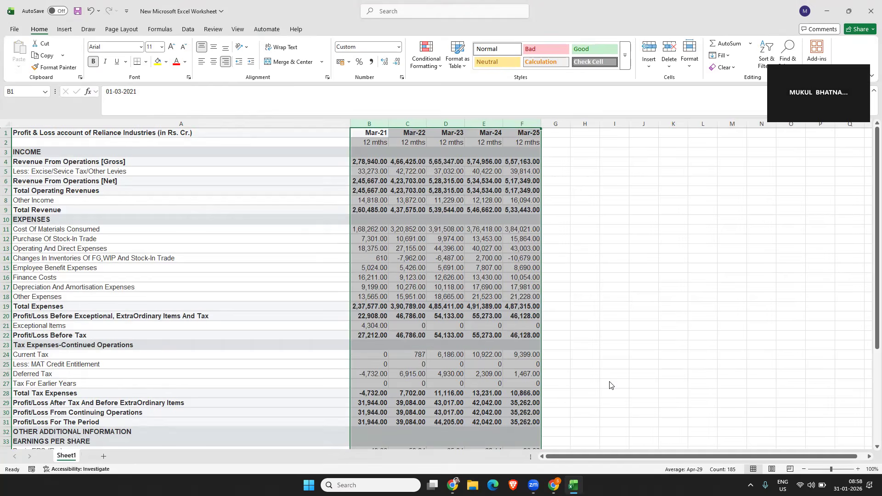
Enter the heading text "Vertical Commom" in cell A50, below the table's source line
scroll(422, 294, "down", 2)
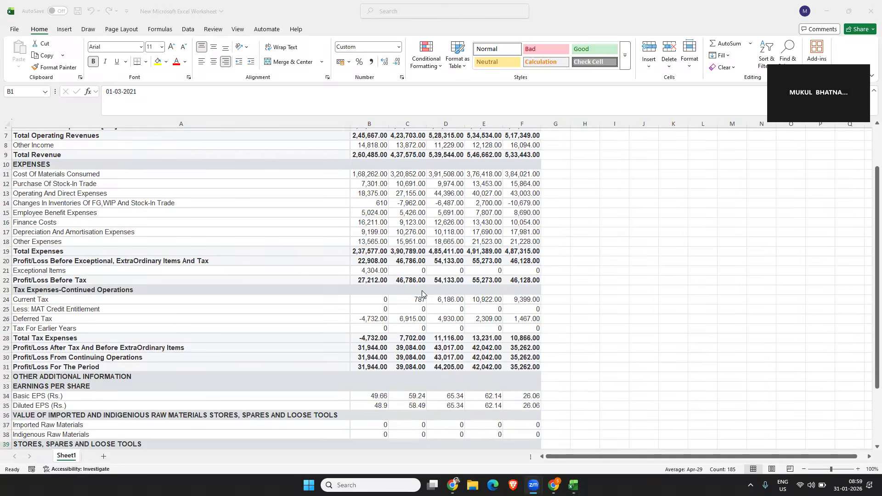
scroll(275, 308, "down", 8)
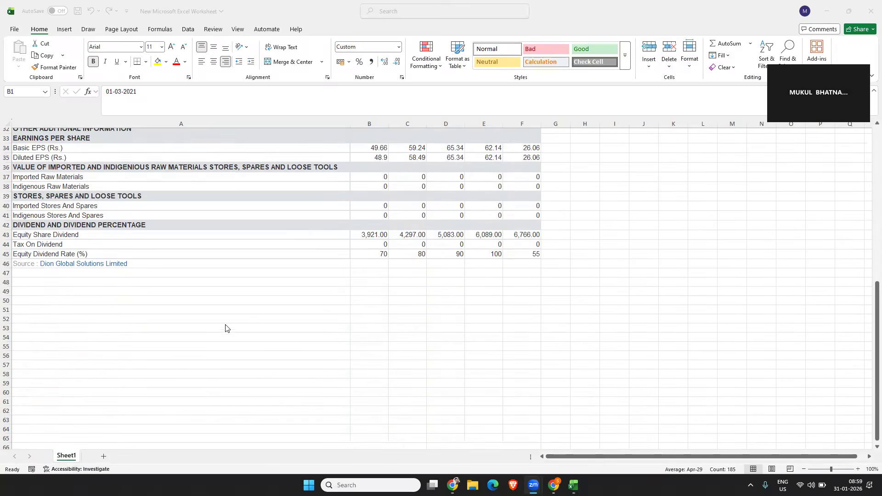
left_click(41, 306)
left_click(45, 301)
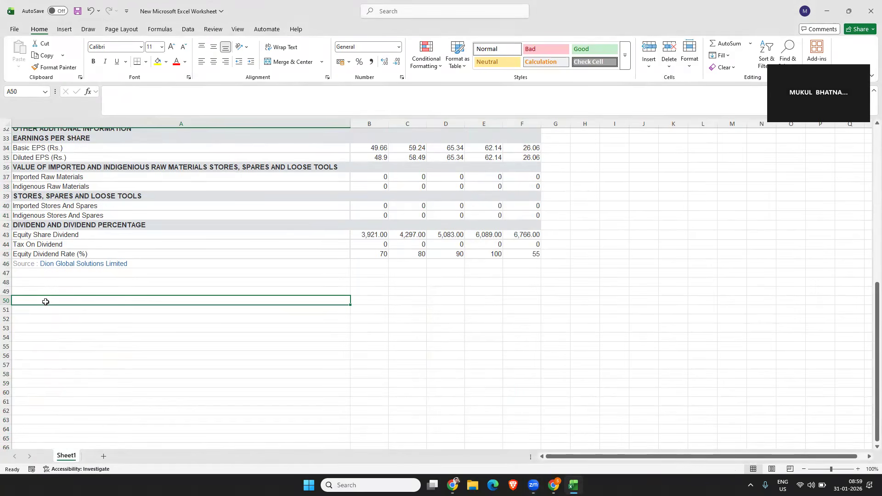
type("vERT")
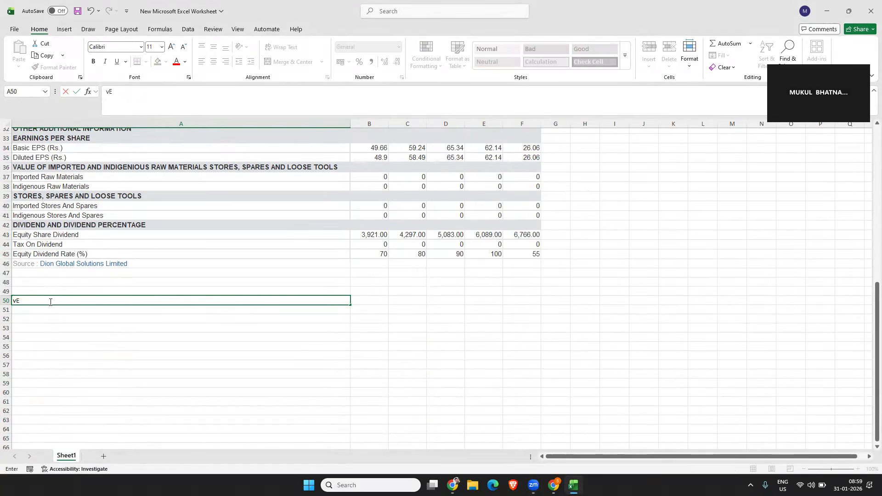
key("BackSpace")
key("BackSpace")
key("BackSpace")
key("BackSpace")
type("Vertical Commom")
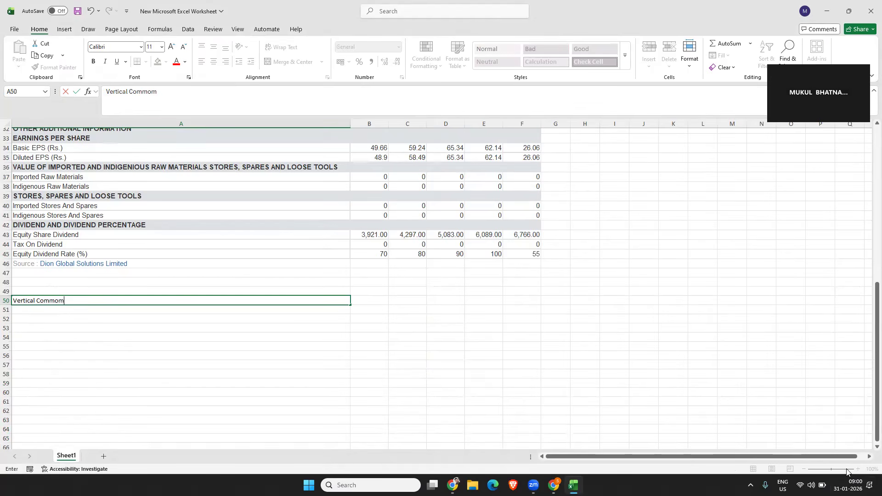
left_click(239, 318)
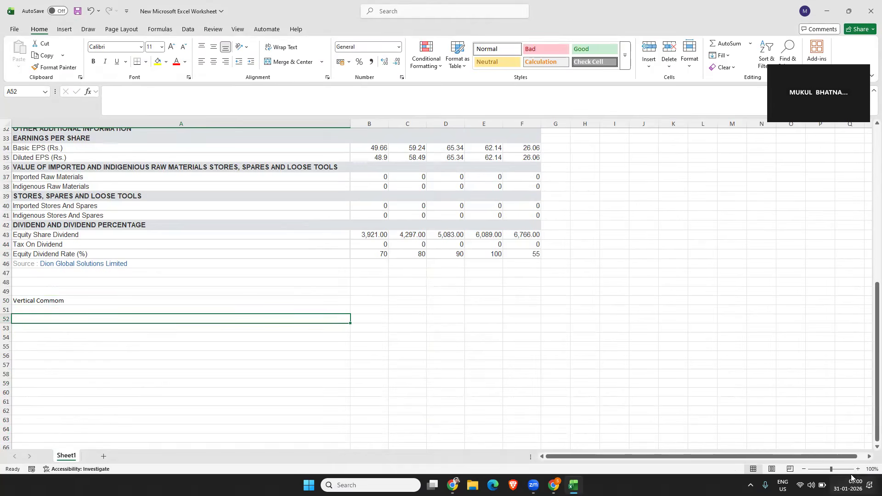
Correct the heading in cell A50 to "Vertical Common Size Profit and Loss Account" and make it bold
left_click(858, 469)
scroll(528, 368, "up", 2)
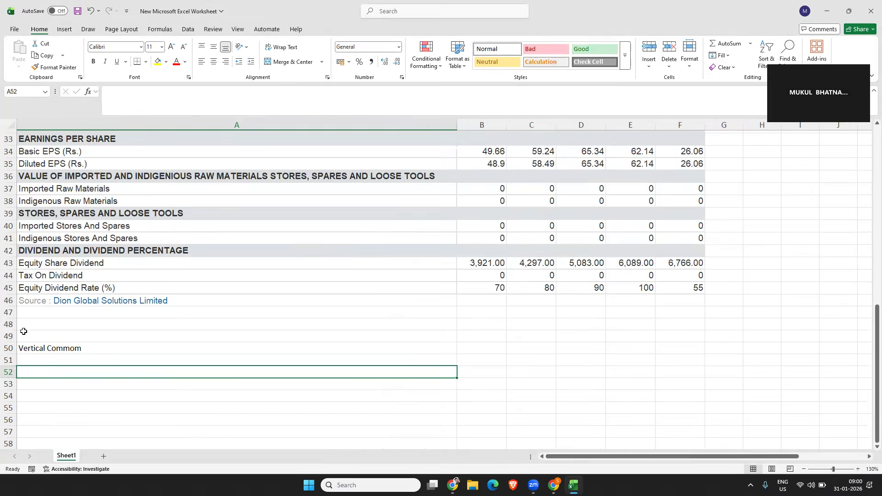
left_click(90, 347)
double_click(87, 345)
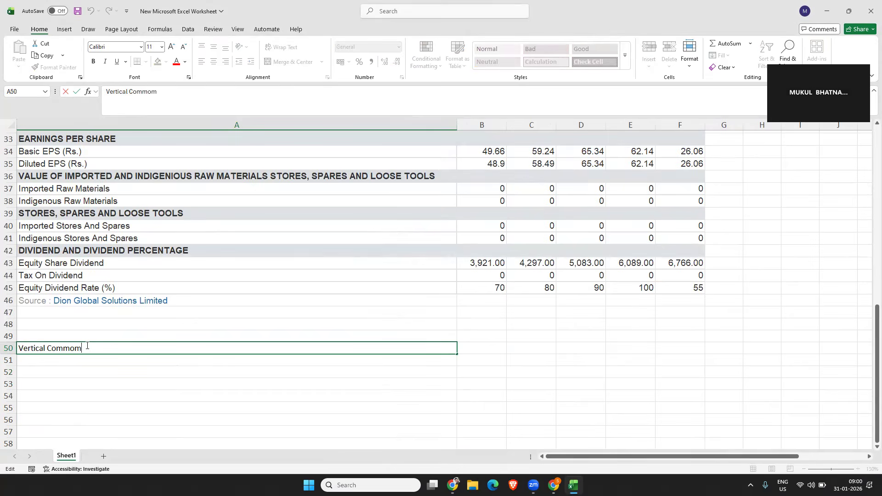
key("BackSpace")
type("n Size Profit and Lo")
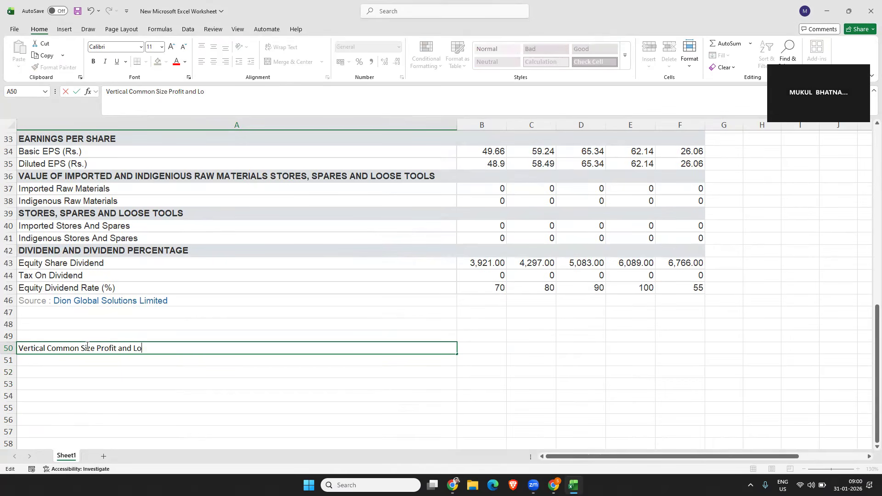
type("ss Account")
key("ctrl+b")
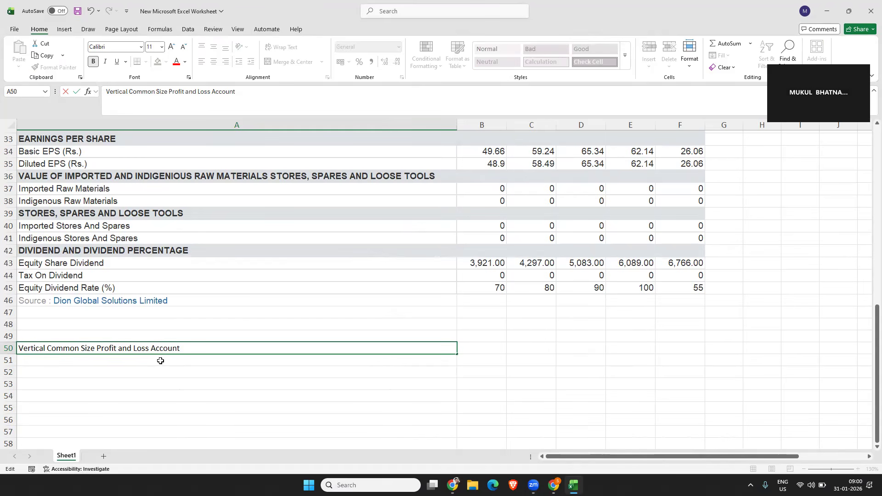
left_click(161, 361)
left_click(173, 348)
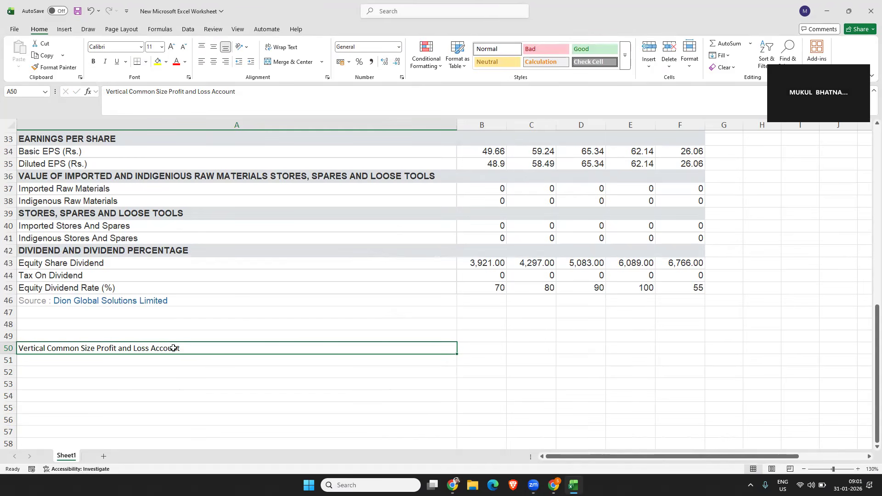
key("ctrl+b")
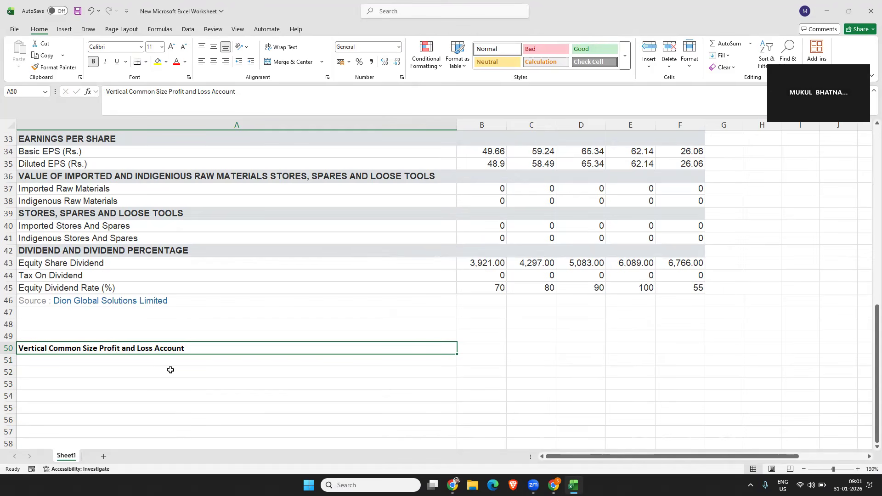
Auto-fit the widths of the Mar-21 to Mar-25 columns, B through F, to their contents
scroll(171, 370, "up", 2)
scroll(166, 343, "up", 9)
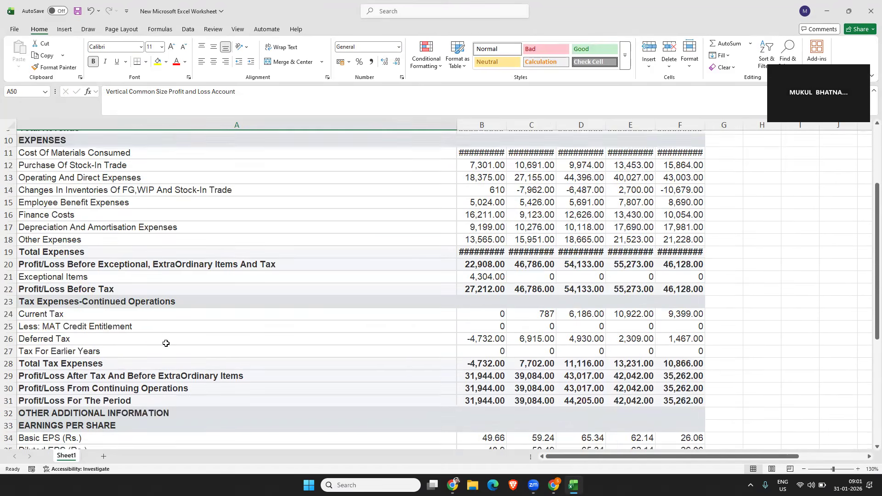
left_click(55, 161)
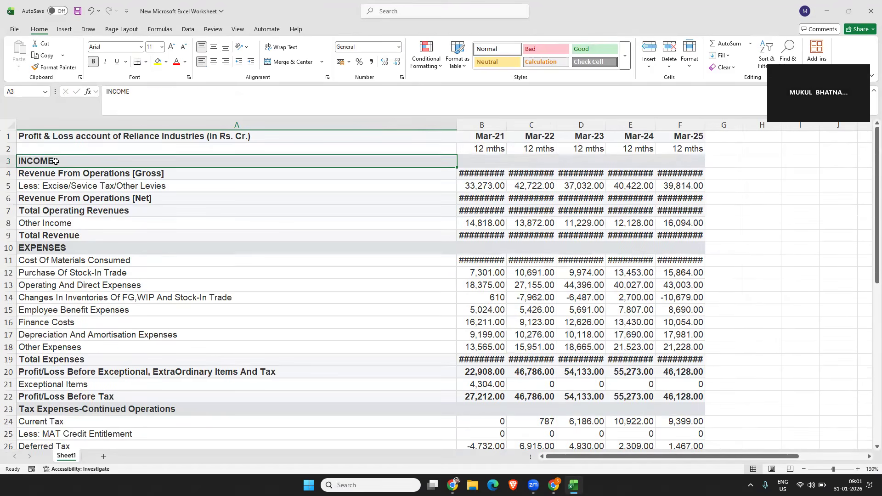
double_click(507, 125)
double_click(556, 125)
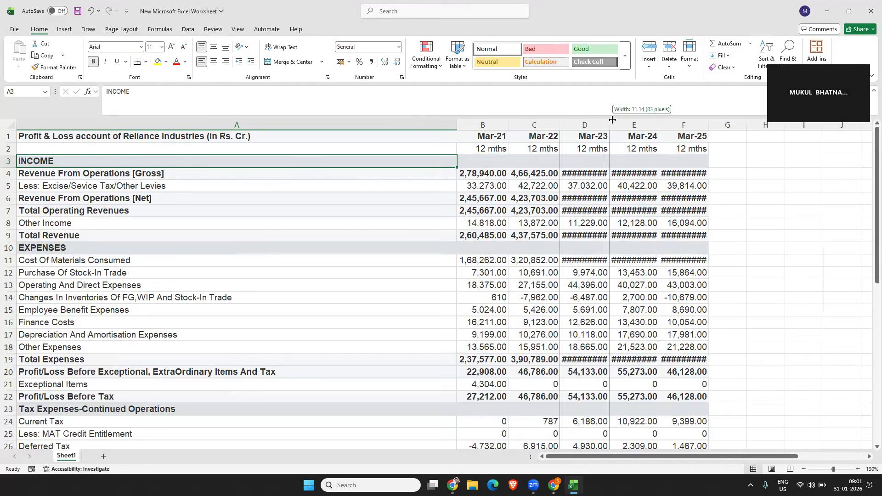
double_click(610, 125)
double_click(660, 124)
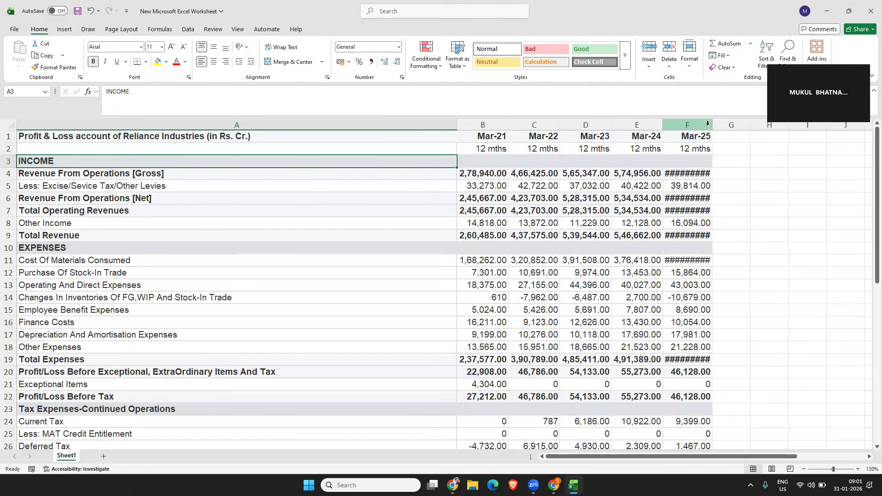
double_click(713, 125)
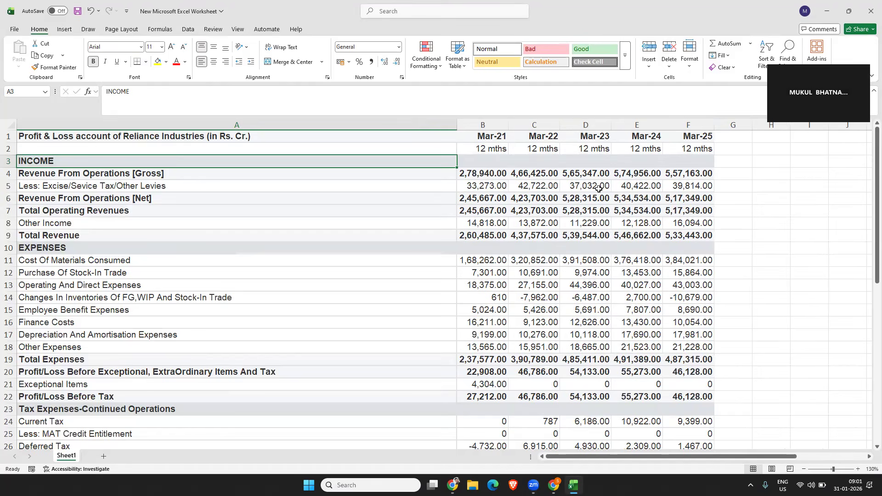
Copy the expense labels from Cost Of Materials Consumed to Other Expenses (A11:A18) into the cells starting at A51
left_click_drag(49, 161, 56, 344)
left_click(48, 248)
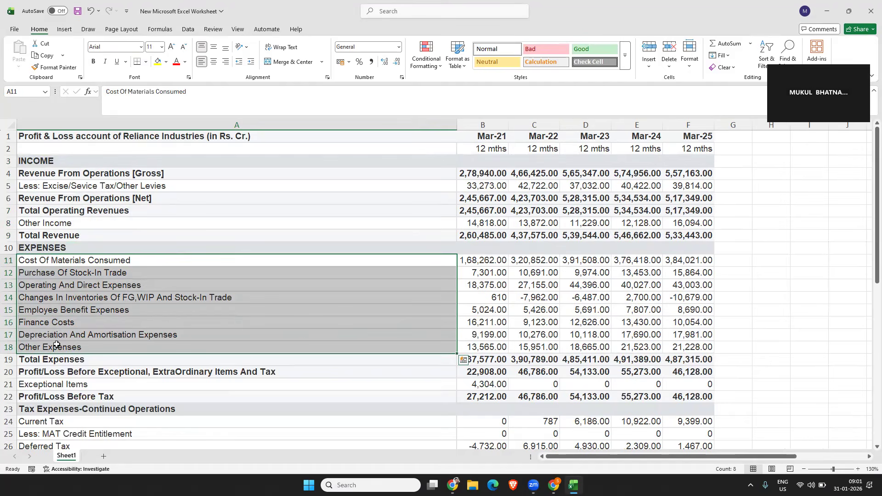
key("ctrl+c")
scroll(58, 339, "down", 1)
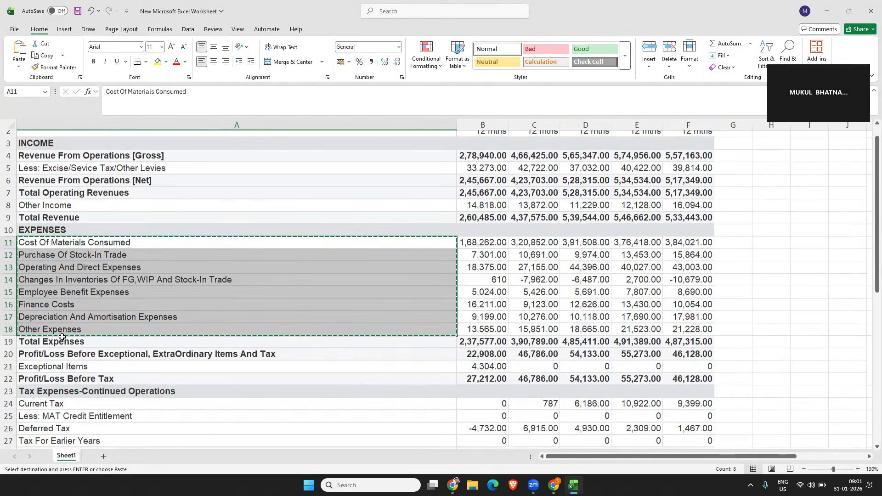
scroll(54, 327, "down", 11)
left_click(54, 327)
key("ctrl+v")
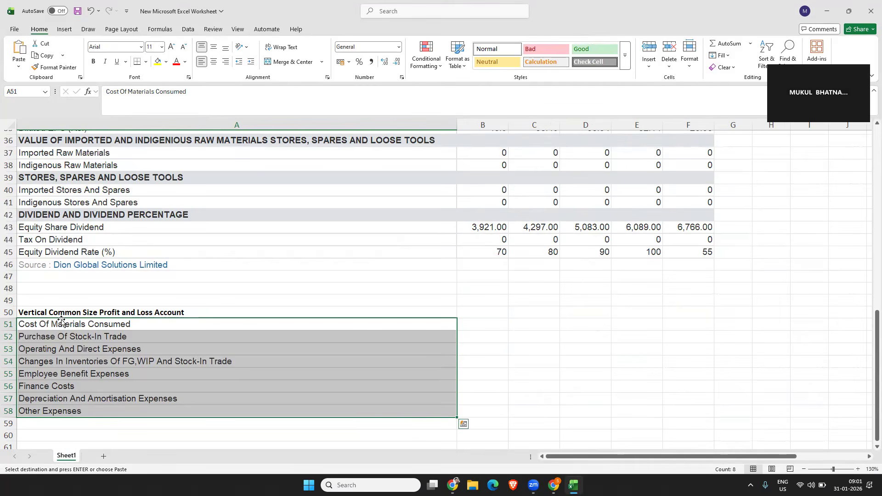
Enter the formula =B11/B6 in B51 to divide Mar-21 Cost Of Materials Consumed by Revenue From Operations [Net]
left_click(476, 325)
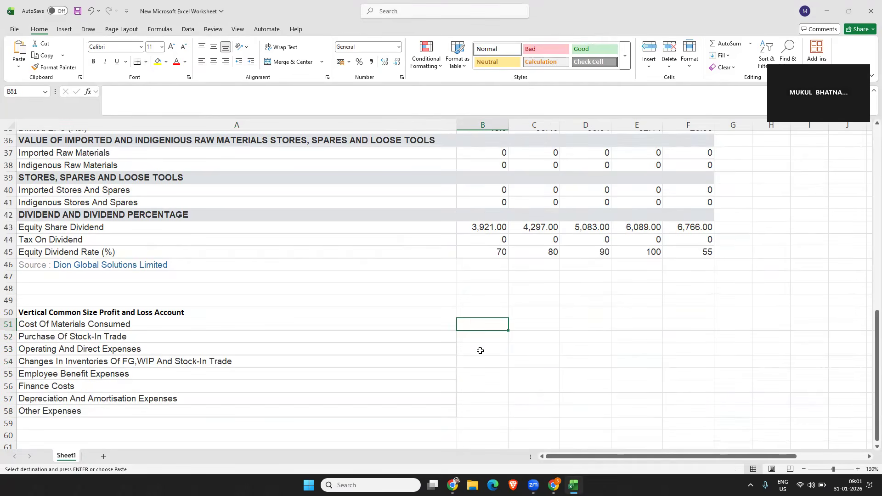
type("=")
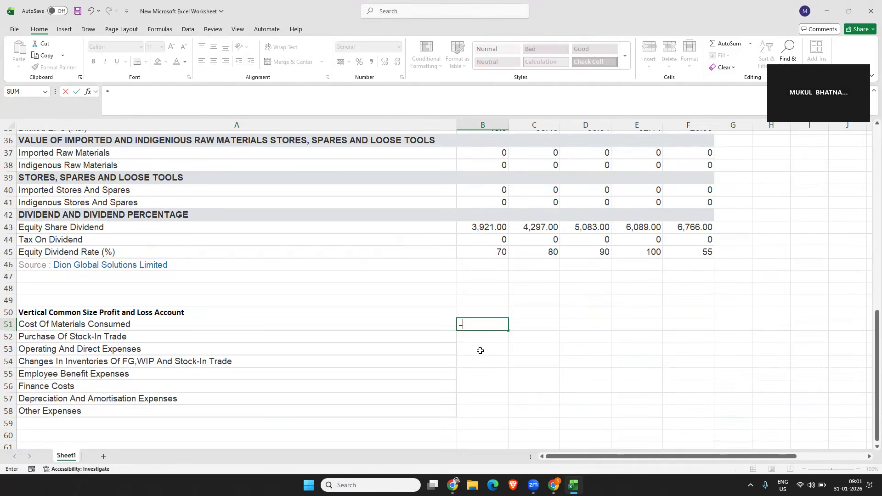
key("Up")
key("Up")
key("Up")
key("Up")
key("Up")
key("Up")
key("Up")
key("Up")
key("Up")
key("Up")
key("Up")
key("Up")
key("Up")
key("Up")
key("Up")
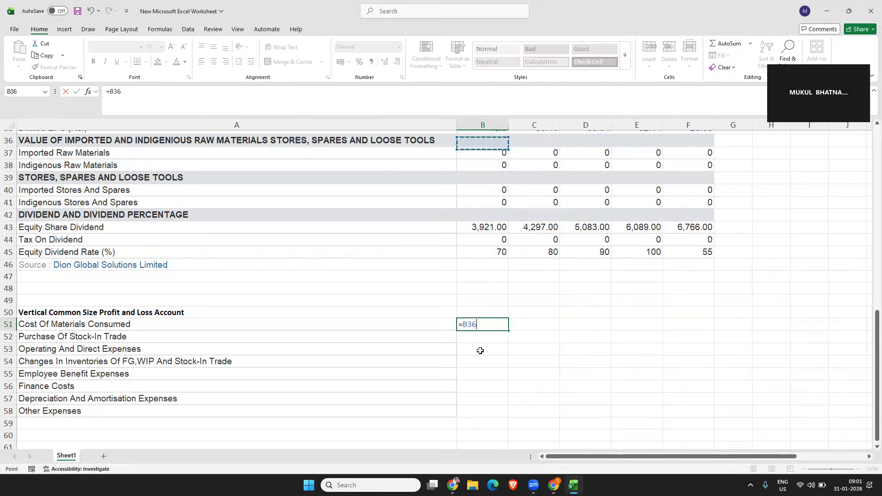
key("Up")
key("Up")
key("Up")
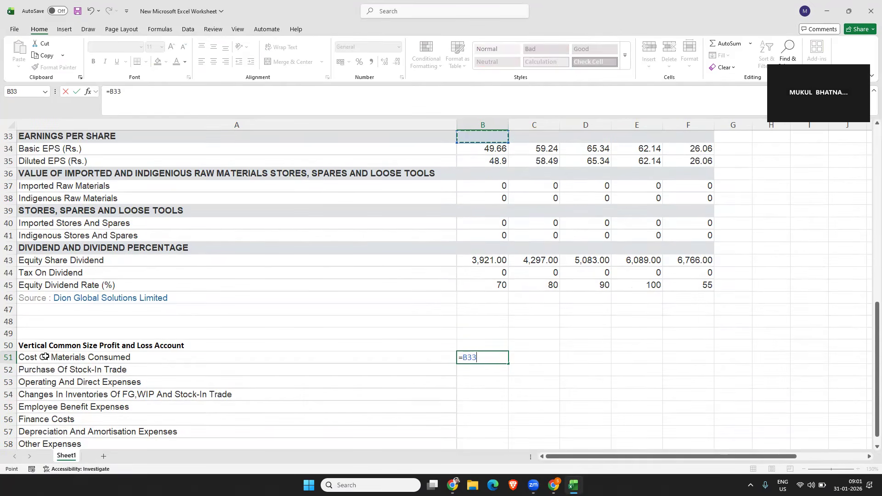
left_click(45, 357)
scroll(115, 383, "up", 7)
scroll(115, 381, "down", 6)
scroll(105, 297, "up", 10)
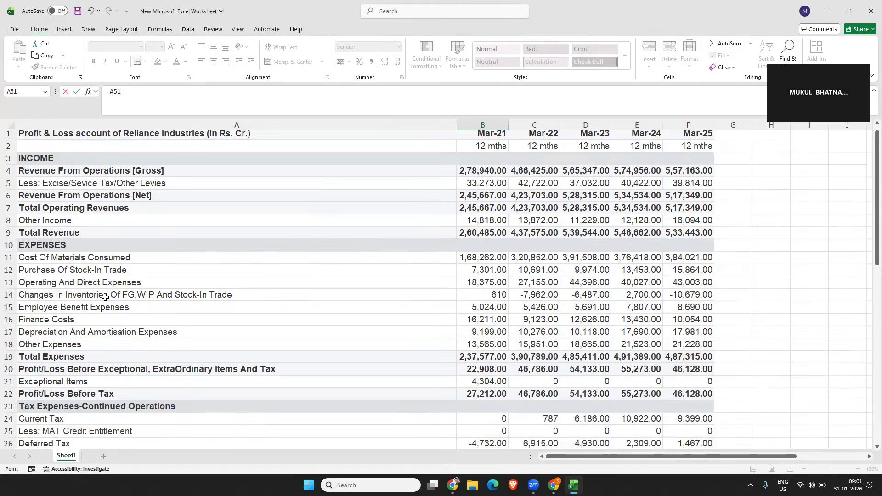
left_click(84, 258)
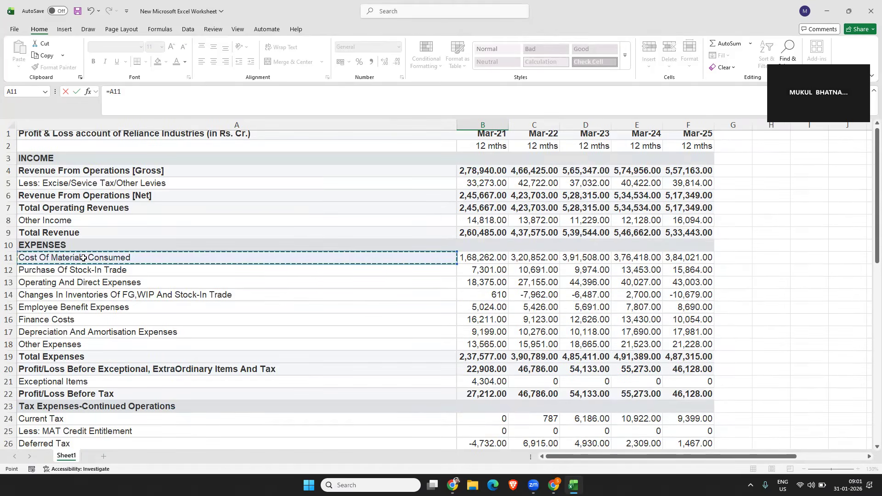
left_click(488, 257)
type("/")
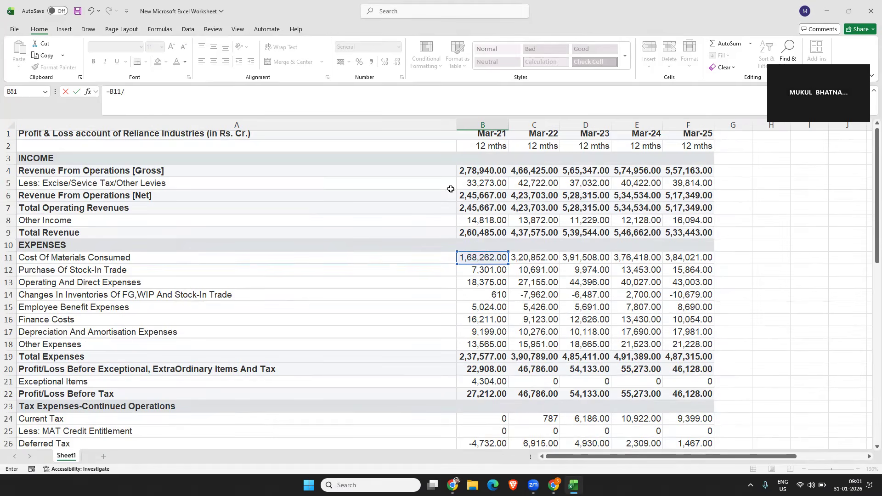
left_click(52, 196)
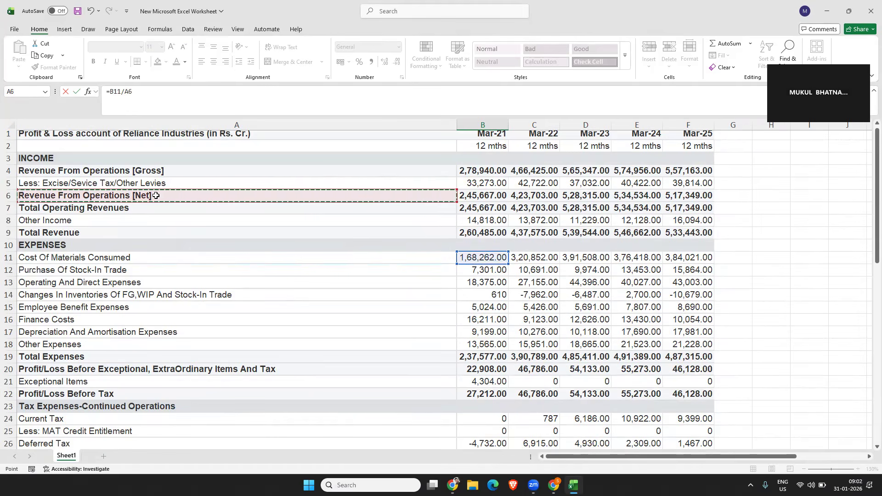
left_click(505, 195)
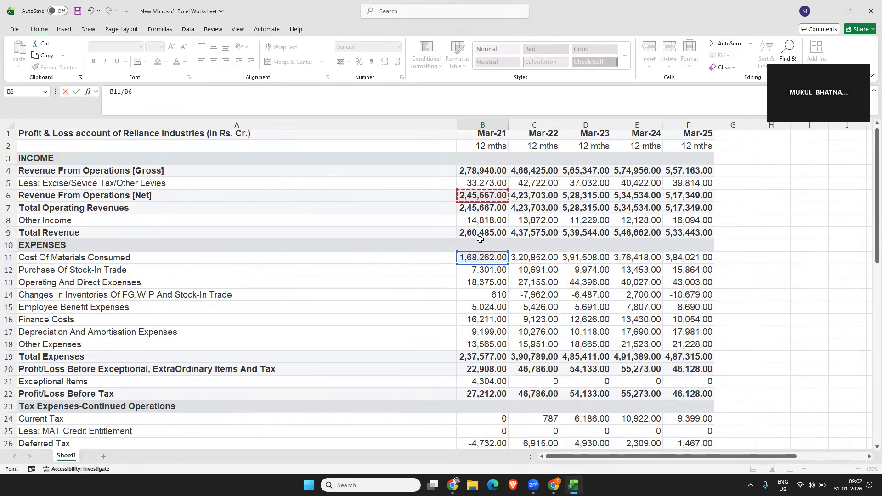
key("Return")
Format the Cost Of Materials Consumed ratio in B51 as a percentage with two decimal places
scroll(481, 248, "down", 9)
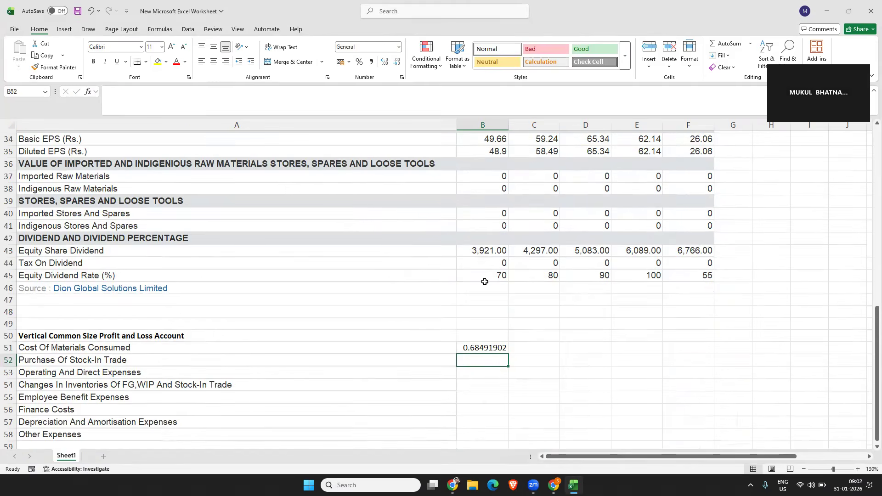
left_click(486, 347)
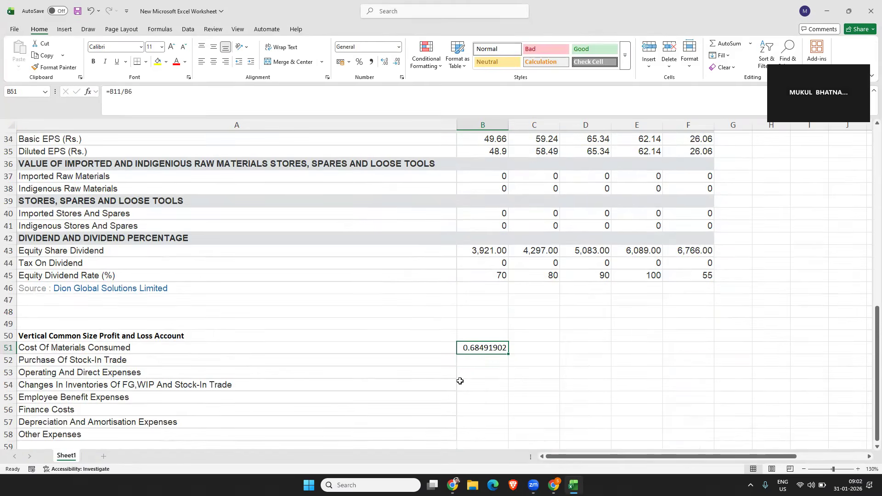
left_click(356, 65)
left_click(384, 62)
left_click(384, 61)
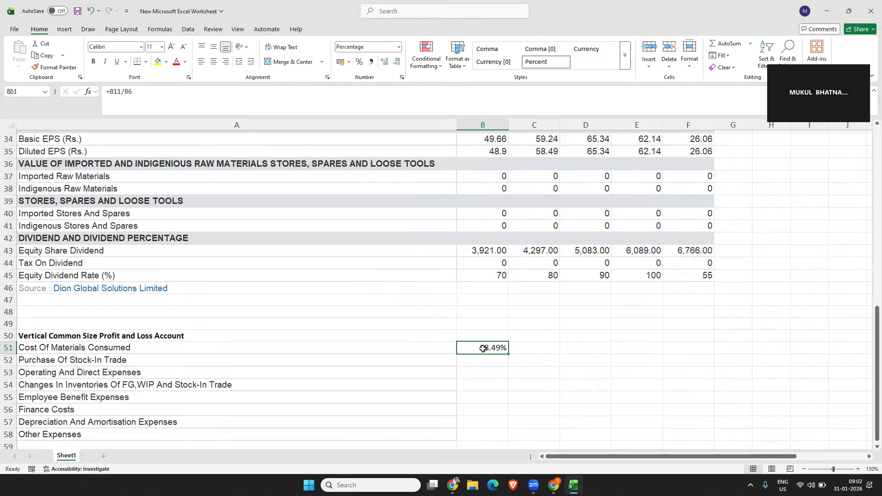
Fill the B51 formula down through B58 for the remaining Mar-21 expense items
scroll(486, 344, "down", 2)
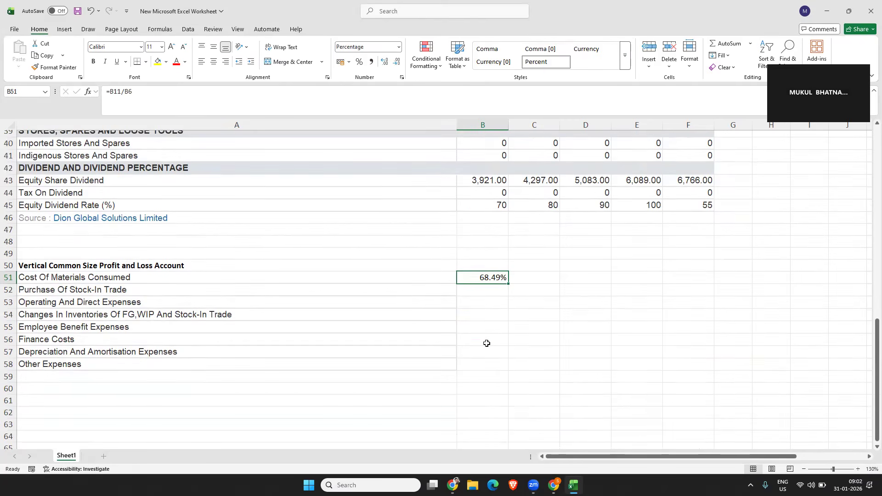
left_click(34, 290)
left_click(127, 303)
left_click(119, 326)
left_click(119, 350)
left_click(116, 360)
left_click(498, 274)
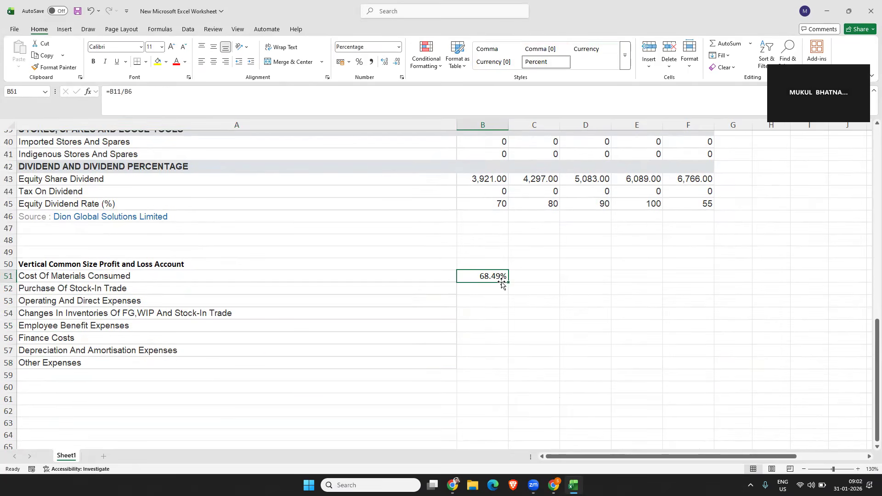
left_click_drag(508, 283, 508, 367)
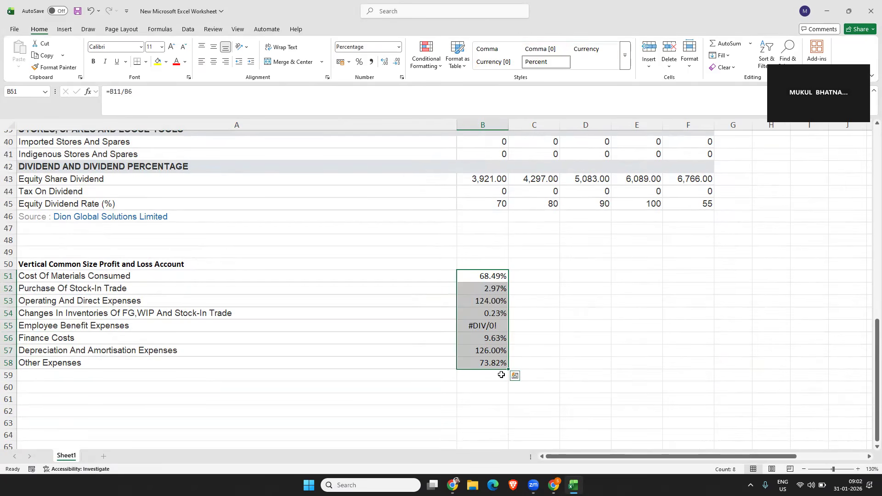
Check the Employee Benefit Expenses formula in B55 and trace the B51 formula to its source cells in the statement above
left_click(491, 325)
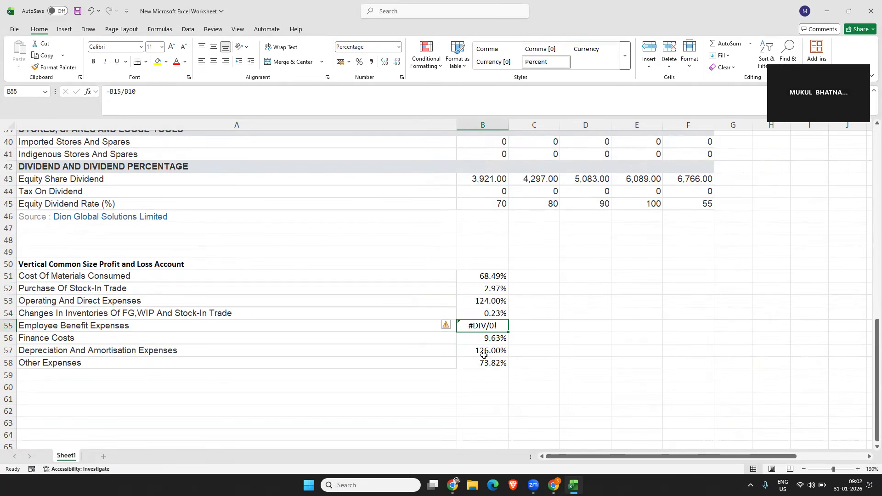
left_click(487, 276)
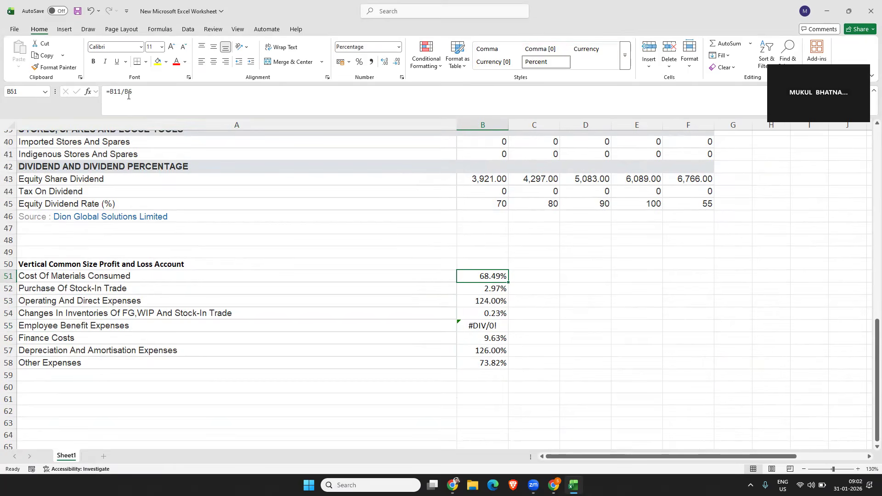
left_click_drag(136, 92, 92, 95)
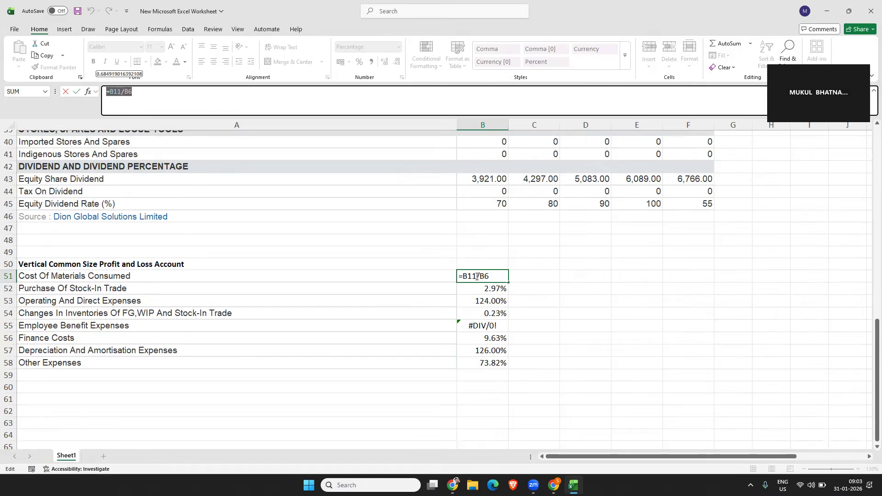
scroll(475, 276, "up", 13)
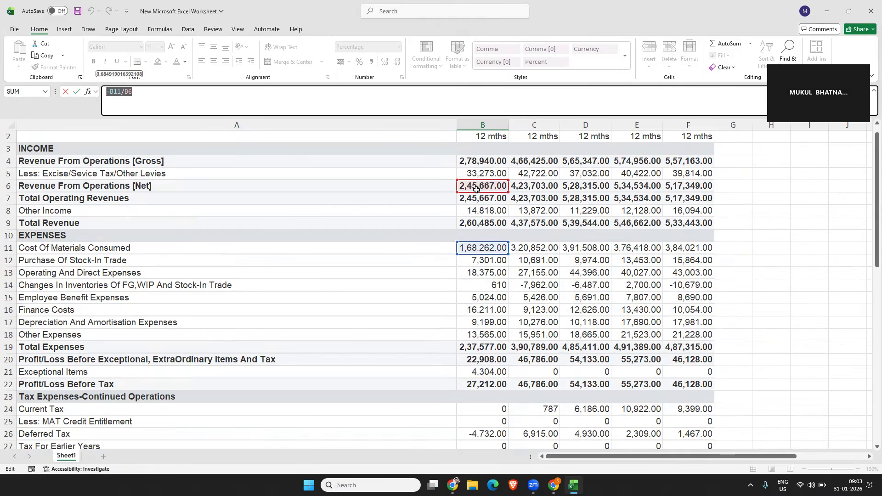
scroll(476, 189, "down", 13)
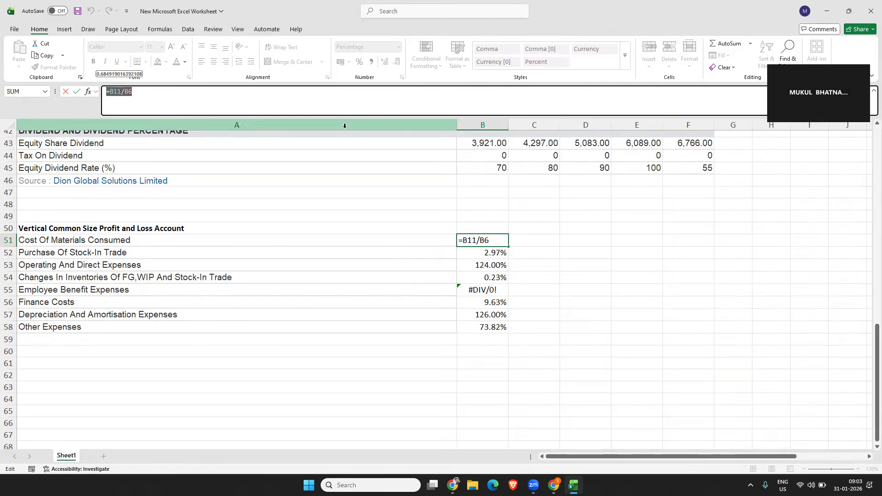
left_click(346, 101)
key("Return")
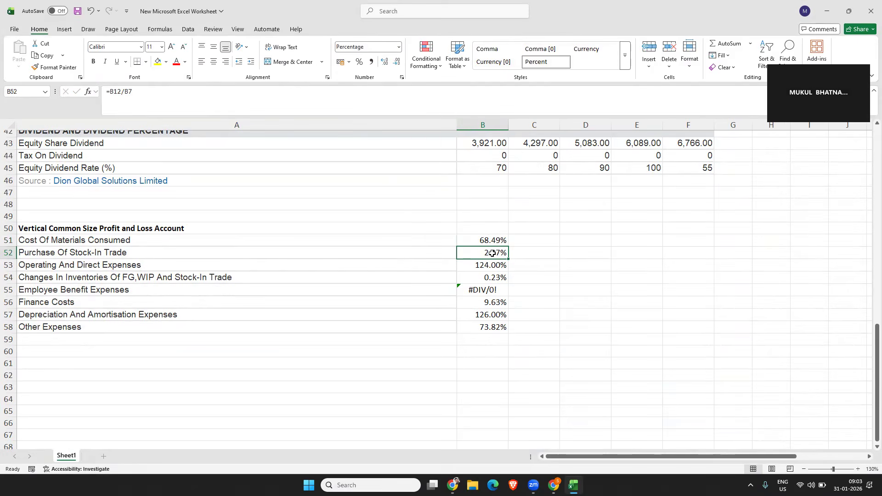
Trace the Purchase Of Stock-In Trade formula in B52 to its source cells in the statement above
left_click_drag(110, 91, 133, 91)
scroll(477, 213, "up", 12)
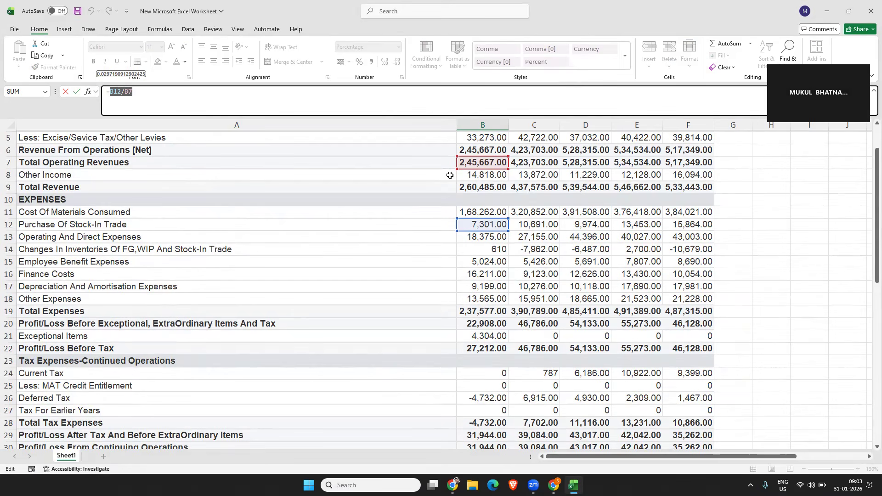
scroll(454, 188, "down", 7)
scroll(455, 202, "down", 8)
scroll(456, 206, "up", 1)
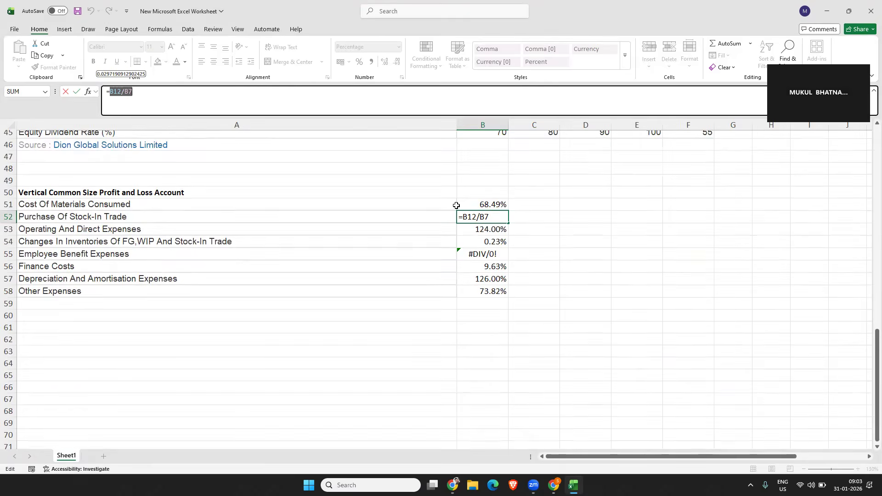
key("Return")
Make the revenue reference in B51 absolute as =B11/$B$6 and refill the formula down through B58
left_click(463, 204)
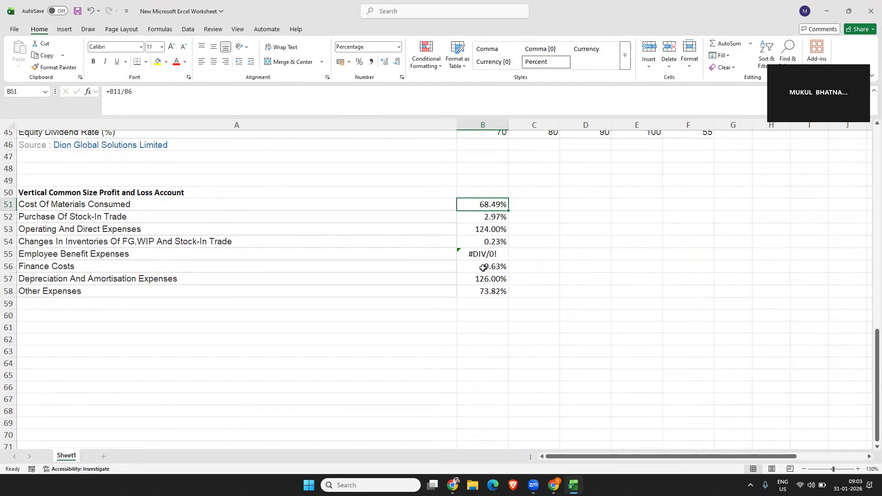
scroll(328, 221, "up", 1)
left_click_drag(123, 95, 133, 95)
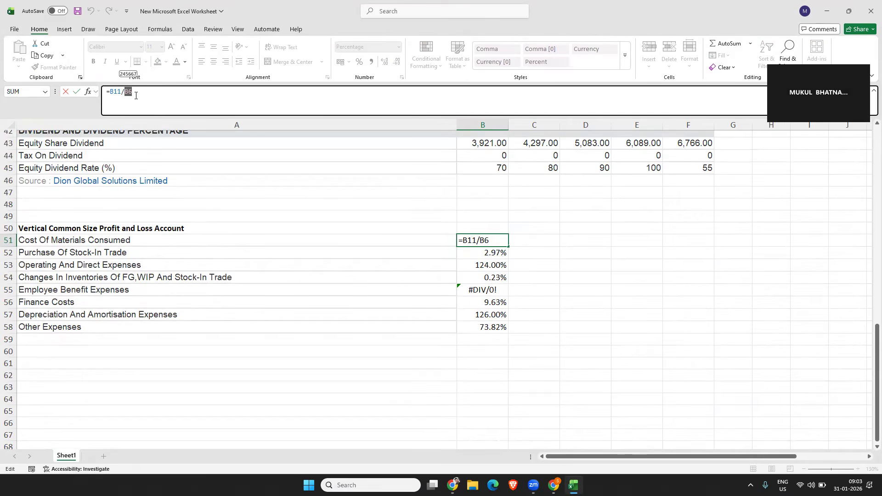
key("F4")
key("Return")
left_click(503, 242)
left_click_drag(508, 246, 498, 338)
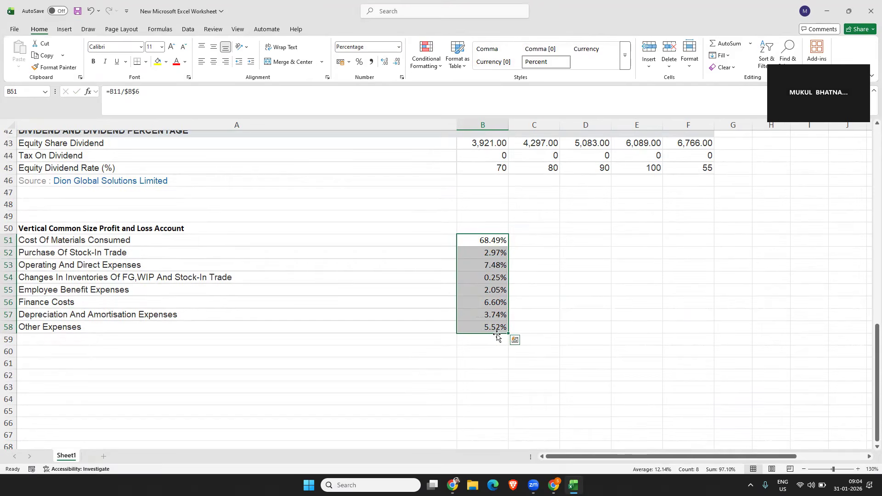
left_click(500, 254)
left_click_drag(500, 254, 498, 267)
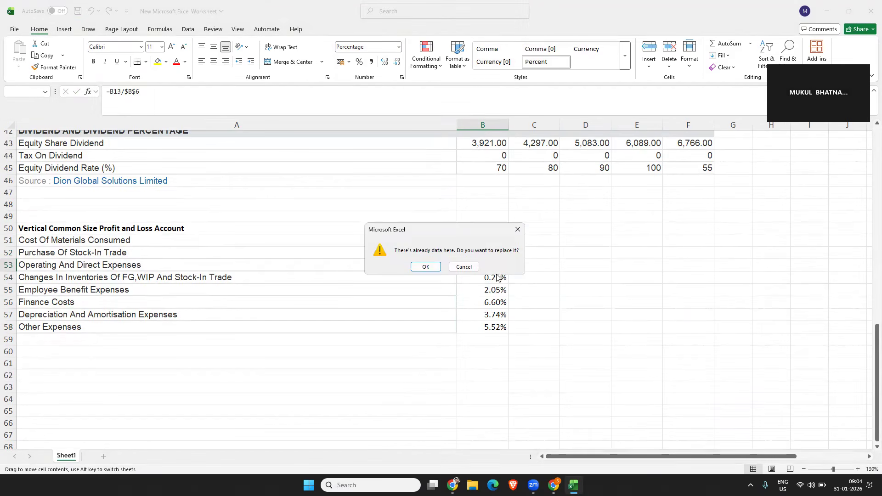
left_click(461, 268)
left_click(486, 243)
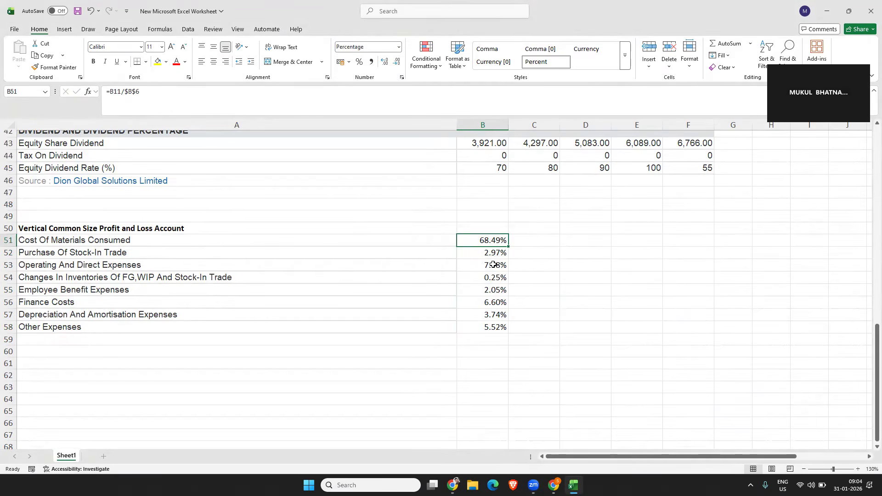
Copy the Mar-21 to Mar-25 year headings from row 1 into B50:F50 beside the Vertical Common Size Profit and Loss Account title
scroll(493, 265, "up", 3)
scroll(493, 262, "down", 3)
scroll(498, 255, "up", 3)
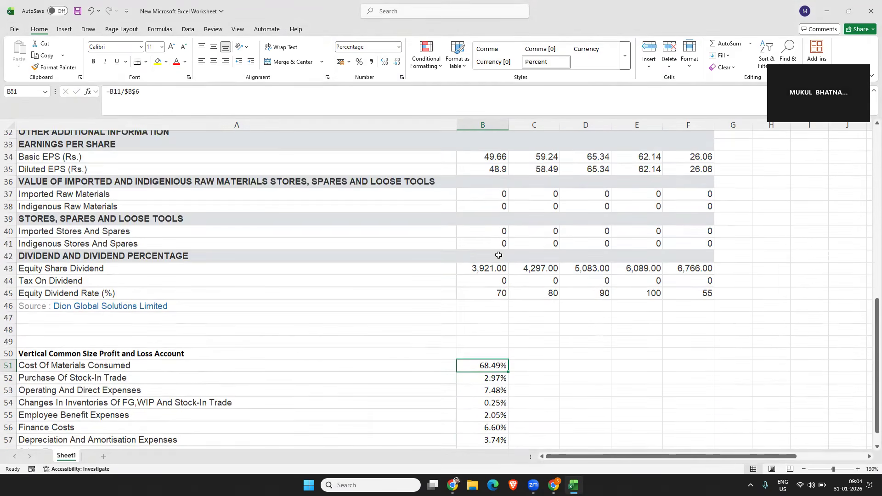
scroll(498, 254, "up", 10)
left_click(498, 138)
left_click_drag(518, 138, 667, 135)
key("ctrl+c")
scroll(557, 304, "down", 12)
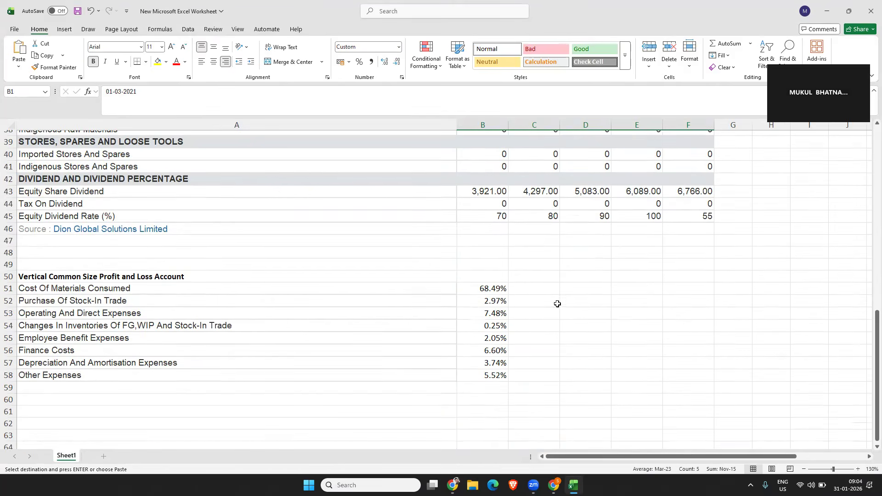
left_click(487, 278)
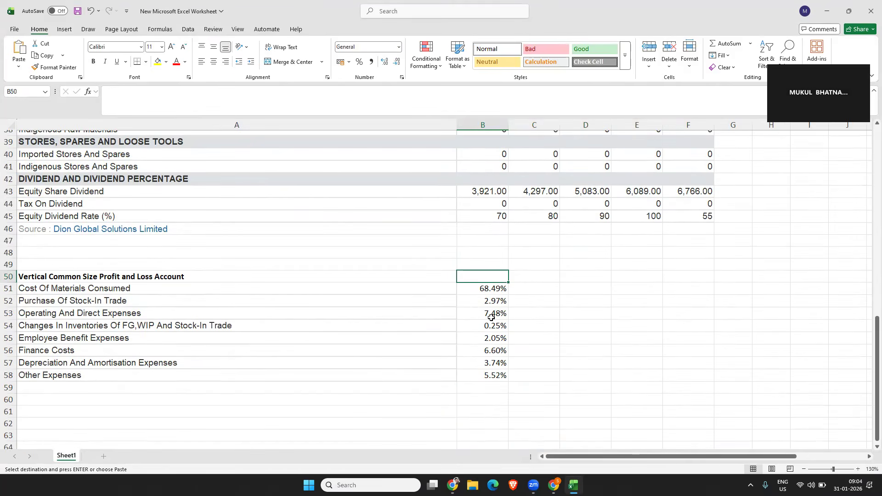
key("Return")
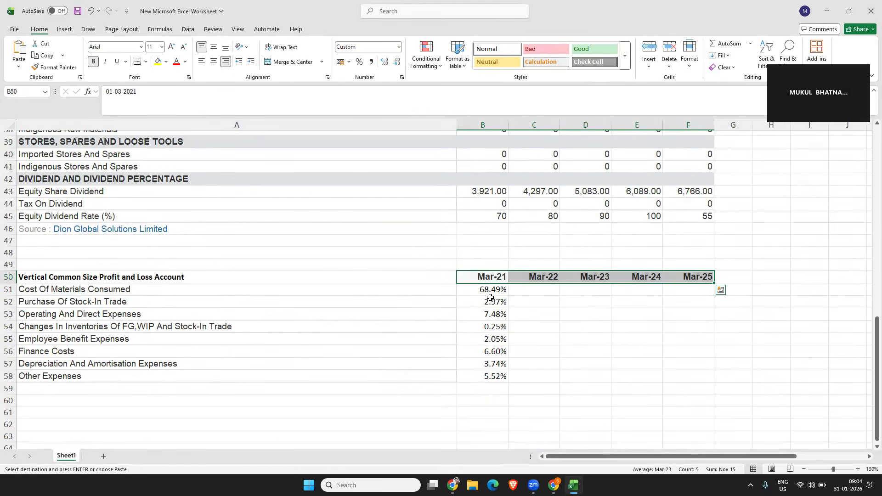
Try filling the Cost Of Materials Consumed formula with the absolute $B$6 reference across from B51 to F51
left_click(490, 286)
left_click_drag(508, 295, 699, 297)
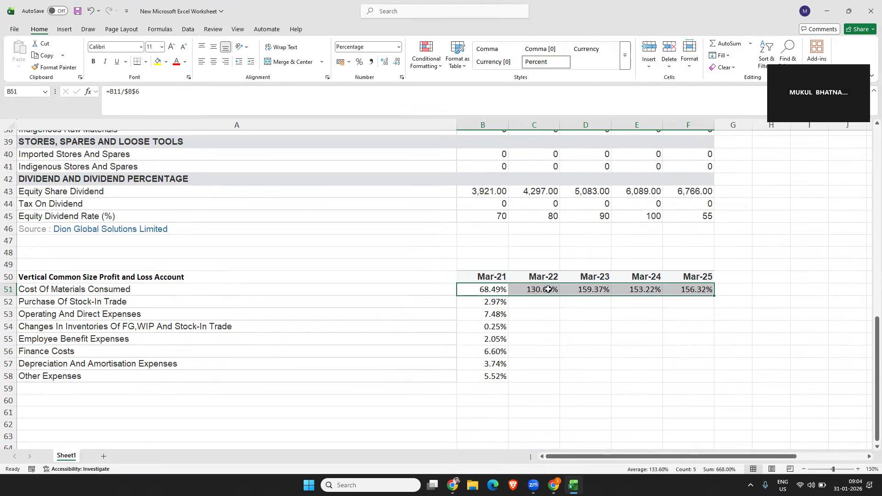
Change the B51 formula back to the relative =B11/B6 and fill it across through F51 for Mar-22 to Mar-25
left_click(493, 290)
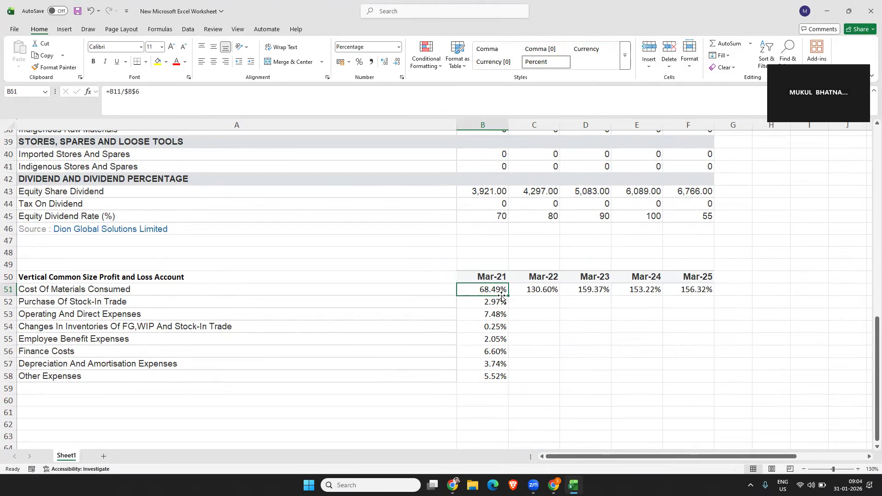
left_click(135, 92)
key("BackSpace")
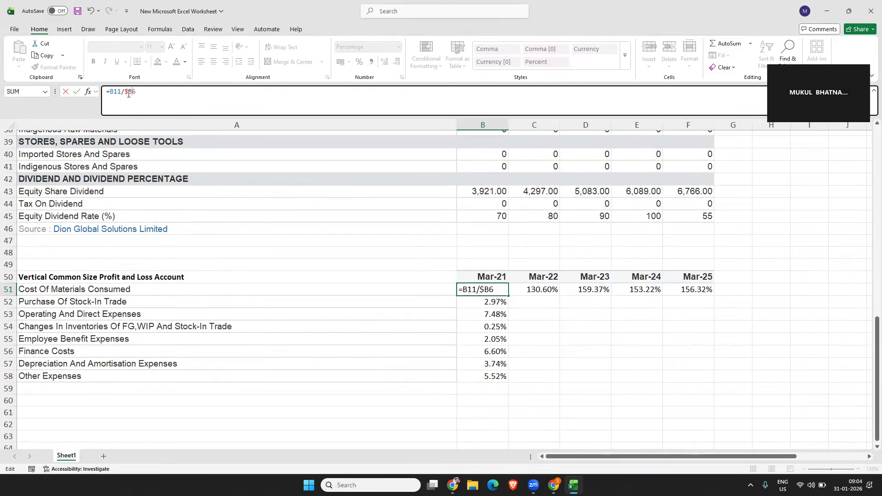
key("Left")
key("BackSpace")
key("Return")
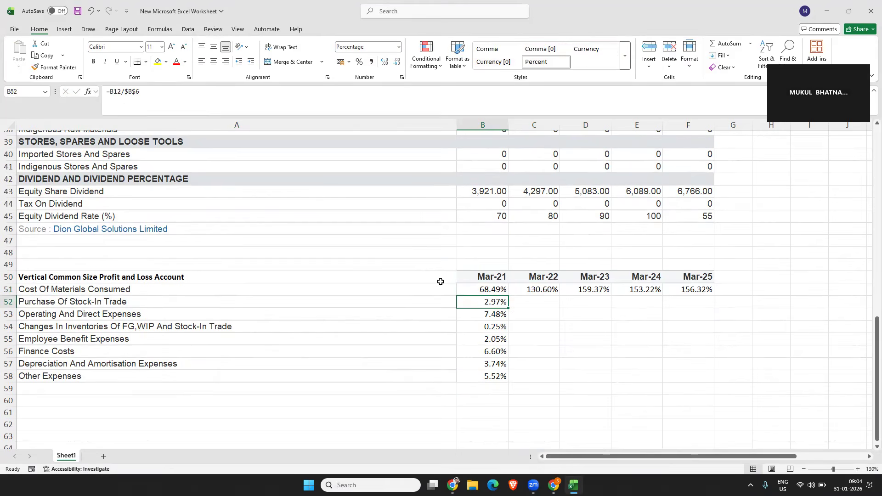
left_click(472, 292)
left_click_drag(508, 295, 699, 297)
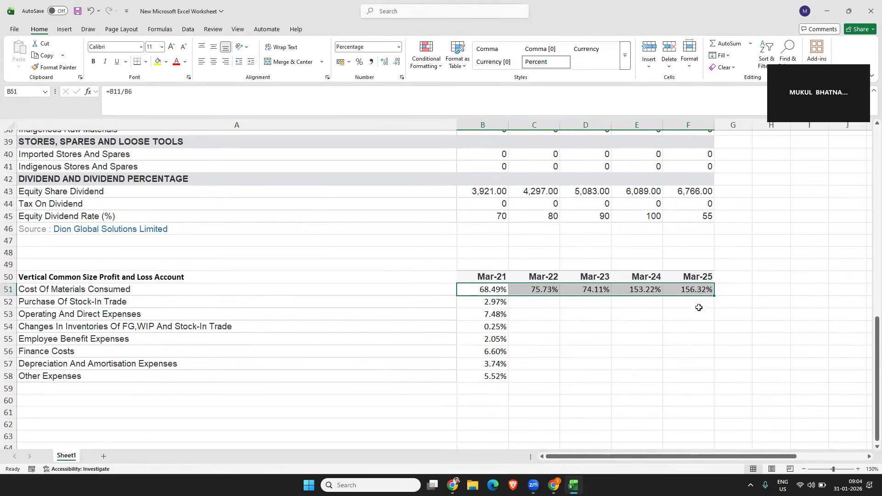
Check the Cost Of Materials Consumed formulas from B51 to F51 for each year's expense and revenue references
left_click(539, 292)
left_click(569, 290)
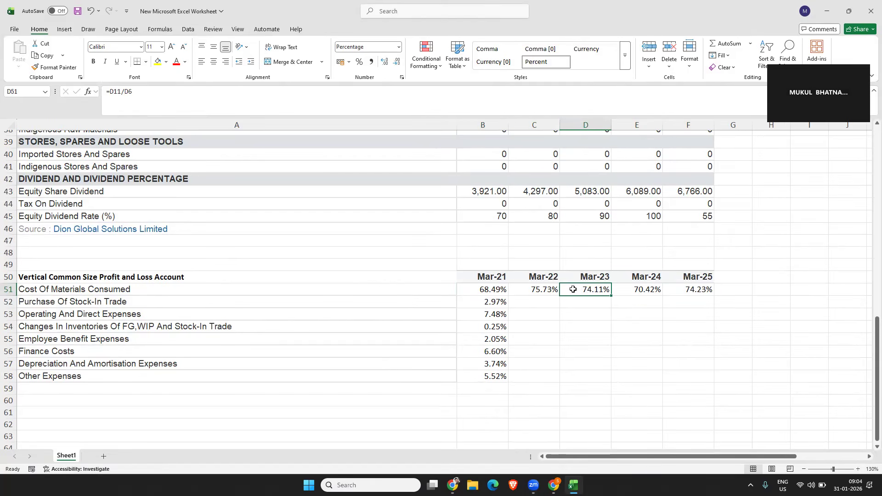
left_click(642, 292)
left_click(681, 291)
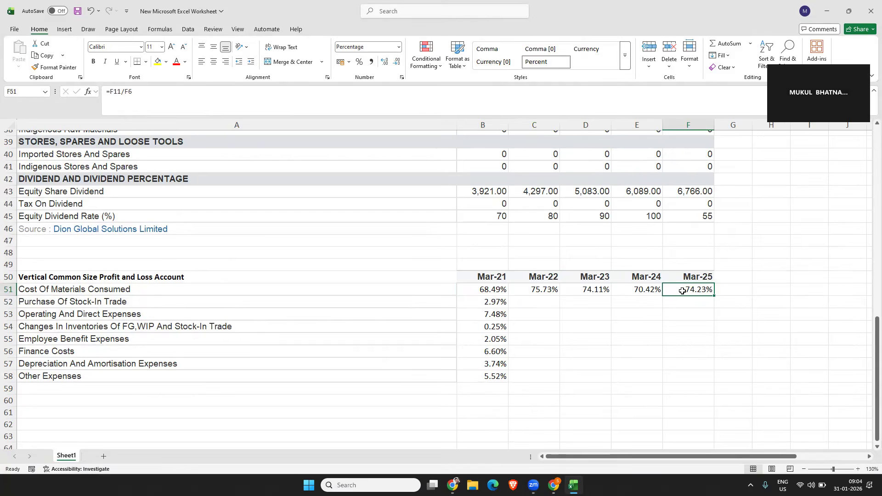
left_click(491, 293)
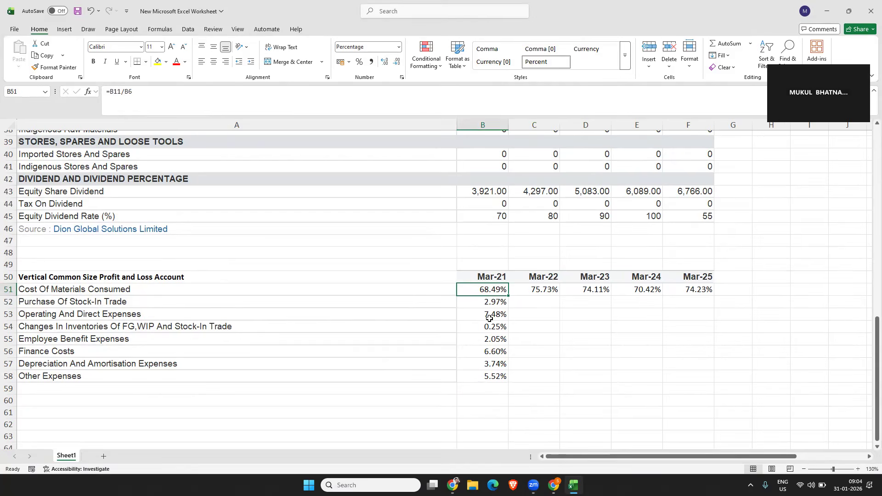
left_click(526, 292)
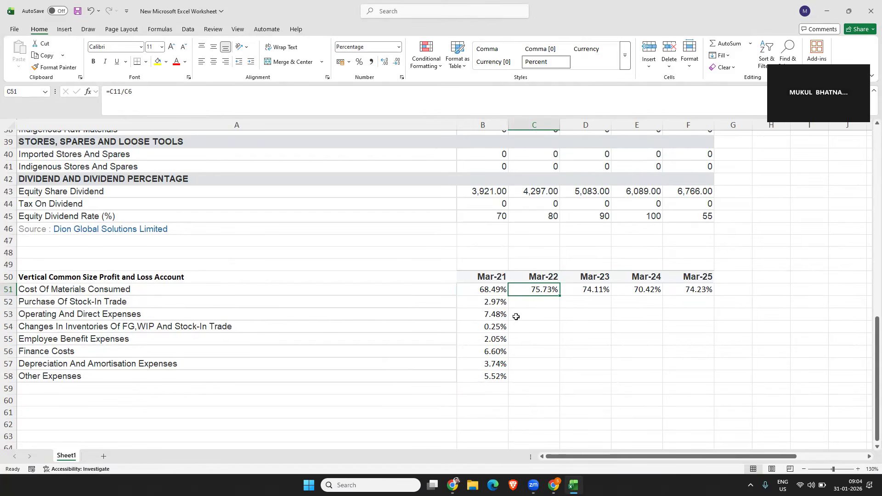
left_click(493, 288)
left_click_drag(495, 290, 492, 376)
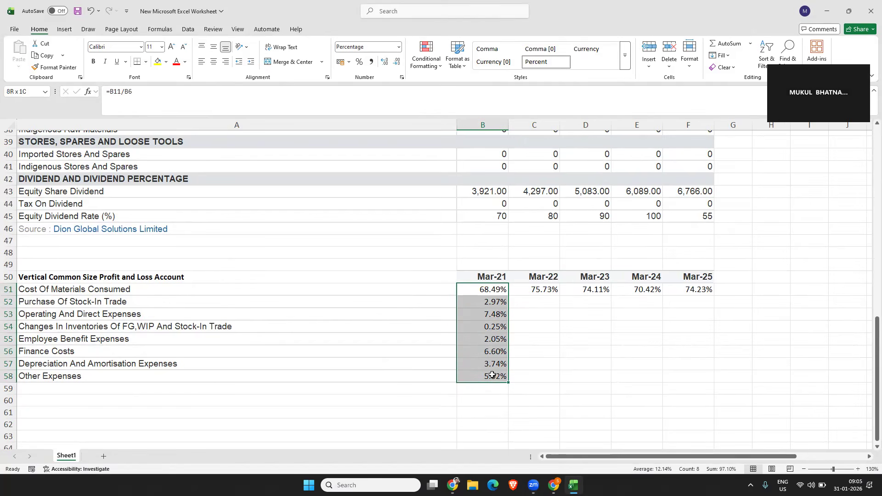
left_click(495, 290)
left_click_drag(501, 290, 683, 287)
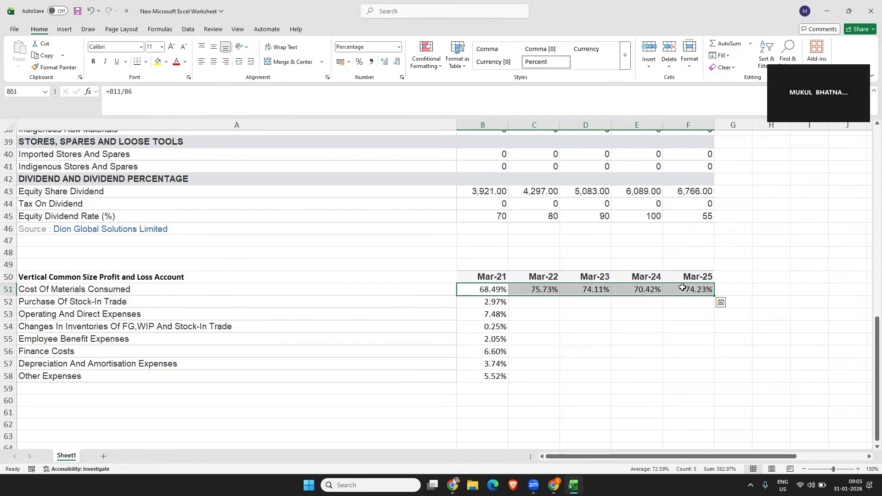
Make the revenue references absolute in the Mar-22 and Mar-23 formulas, giving =C11/$C$6 in C51 and =D11/$D$6 in D51
left_click(536, 290)
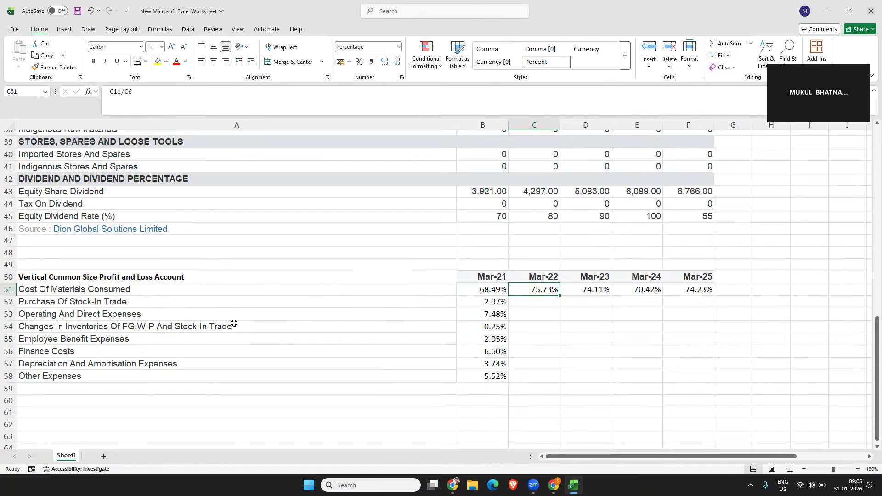
double_click(129, 94)
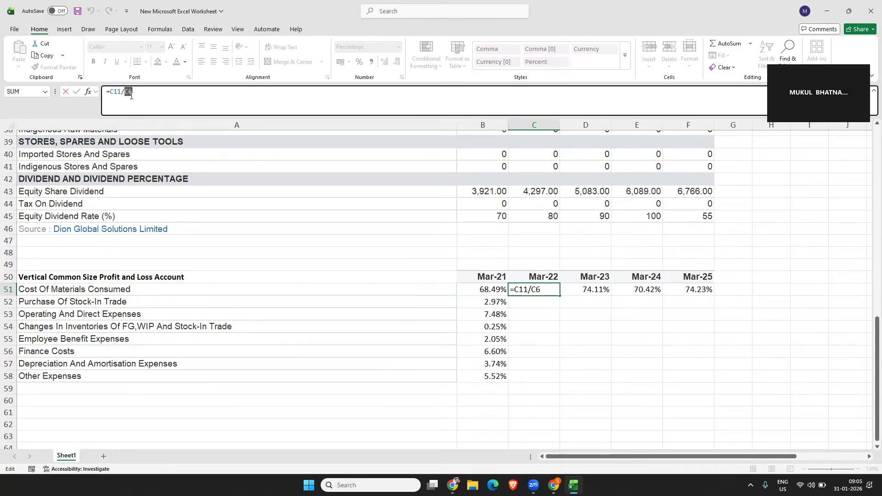
key("F4")
key("Return")
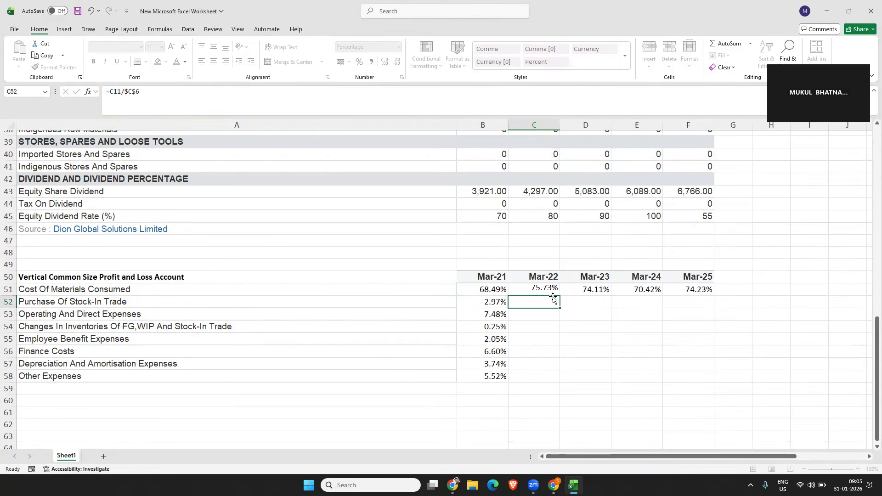
left_click(597, 288)
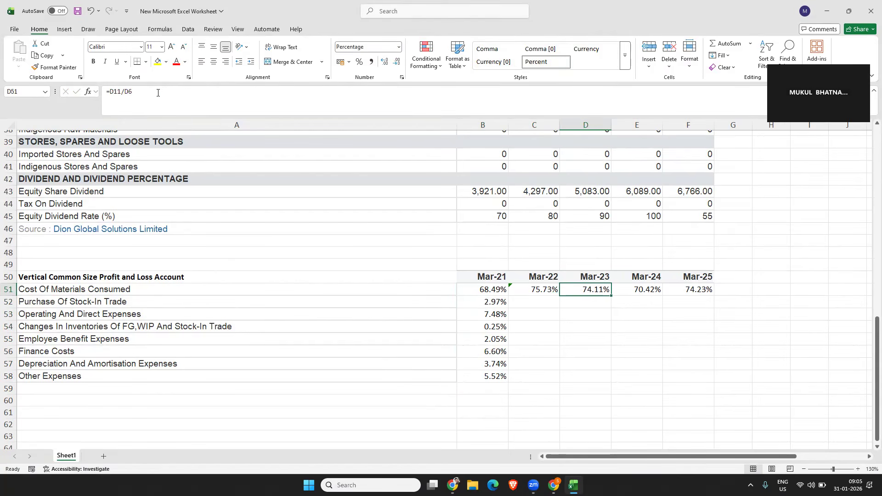
left_click(125, 93)
key("F4")
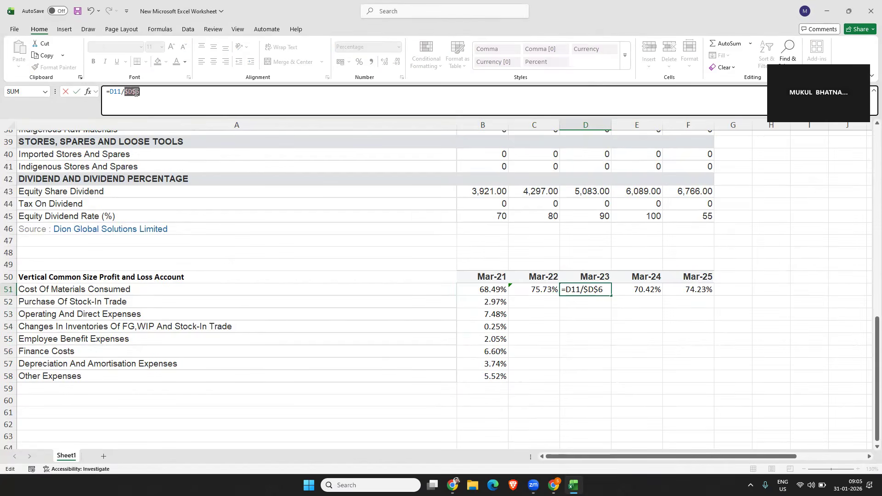
key("Return")
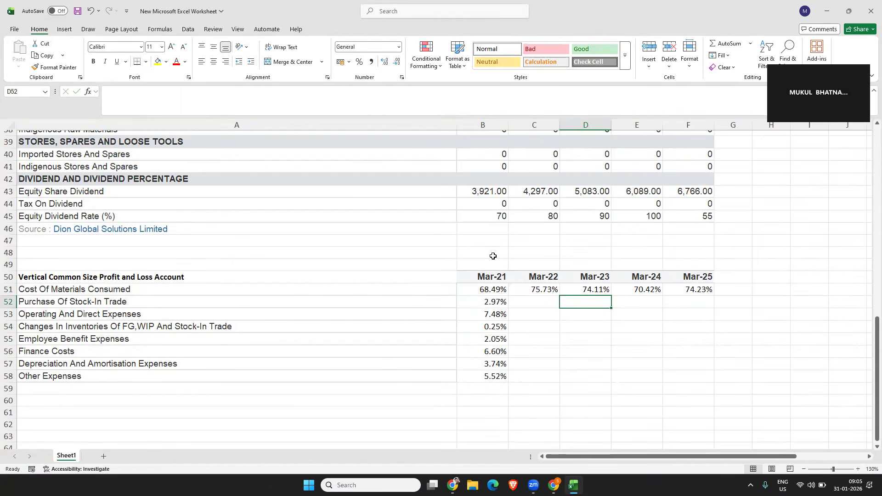
Make the revenue references absolute in the Mar-24 and Mar-25 formulas, giving =E11/$E$6 in E51 and =F11/$F$6 in F51
left_click(648, 289)
double_click(128, 92)
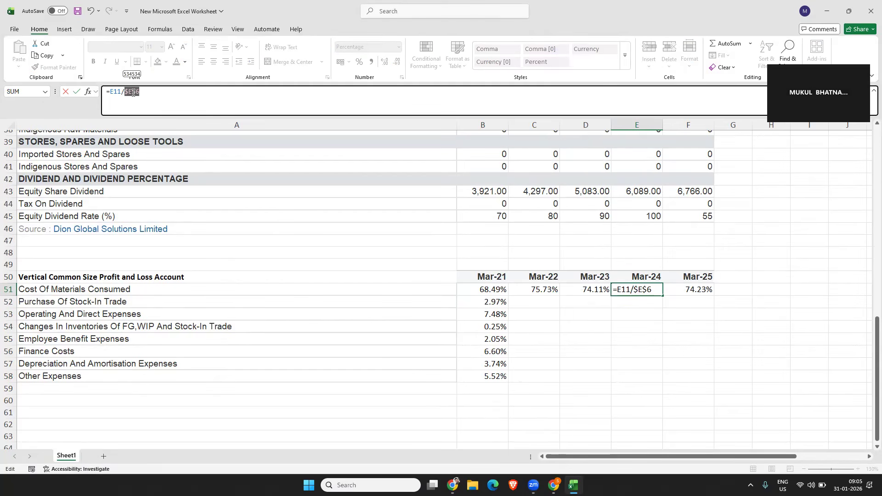
key("Return")
left_click(692, 296)
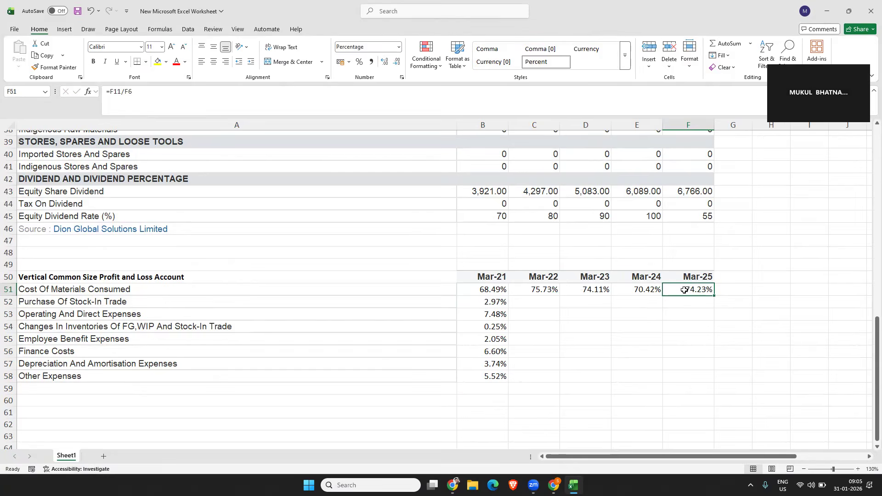
double_click(124, 92)
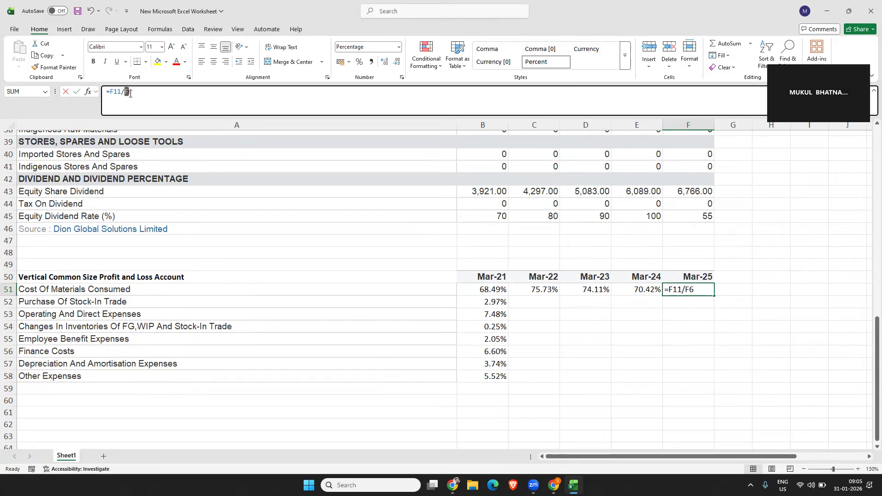
key("F4")
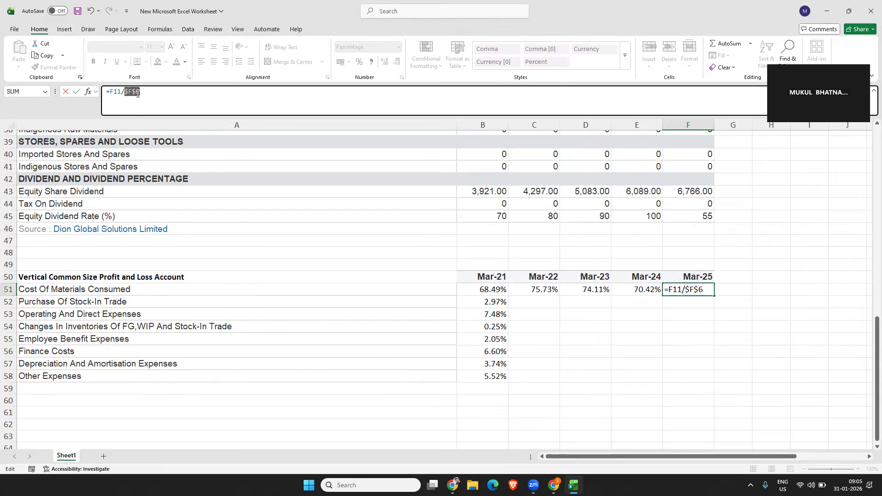
key("Return")
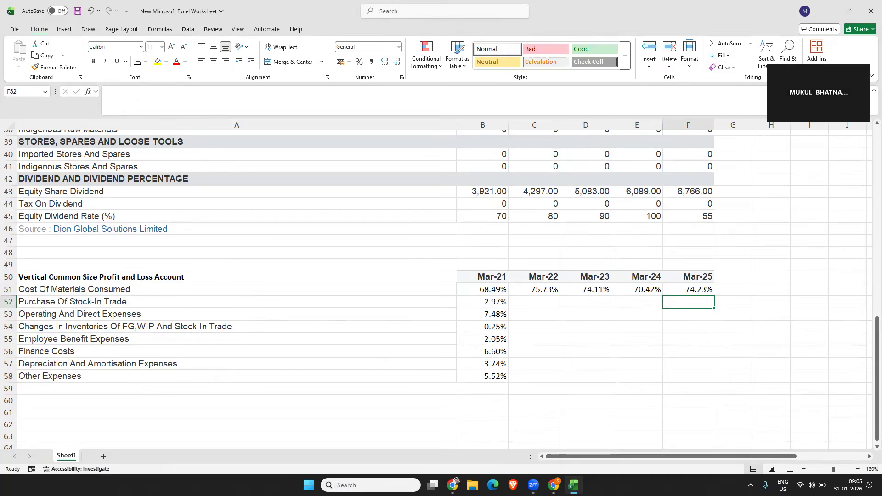
Fill the Mar-22 to Mar-25 formulas in C51:F51 down through row 58 for all remaining expense items
left_click(530, 293)
left_click_drag(560, 298, 570, 382)
left_click(594, 287)
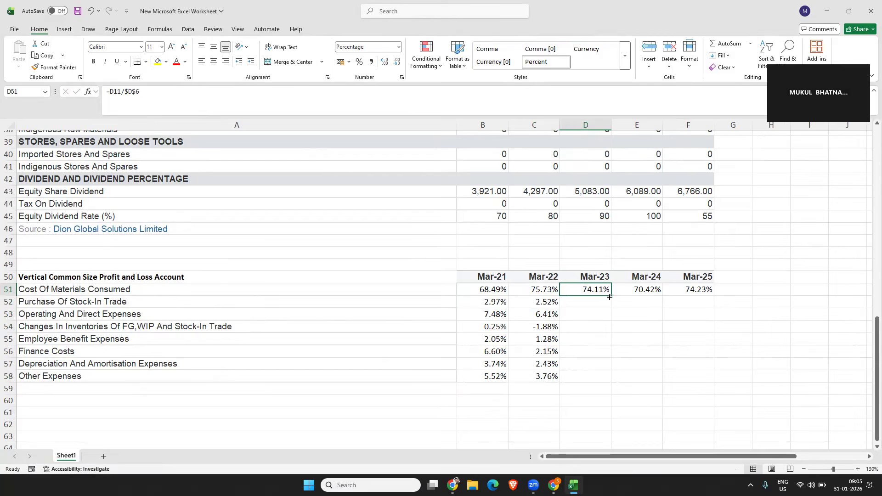
left_click_drag(610, 295, 618, 378)
left_click(652, 292)
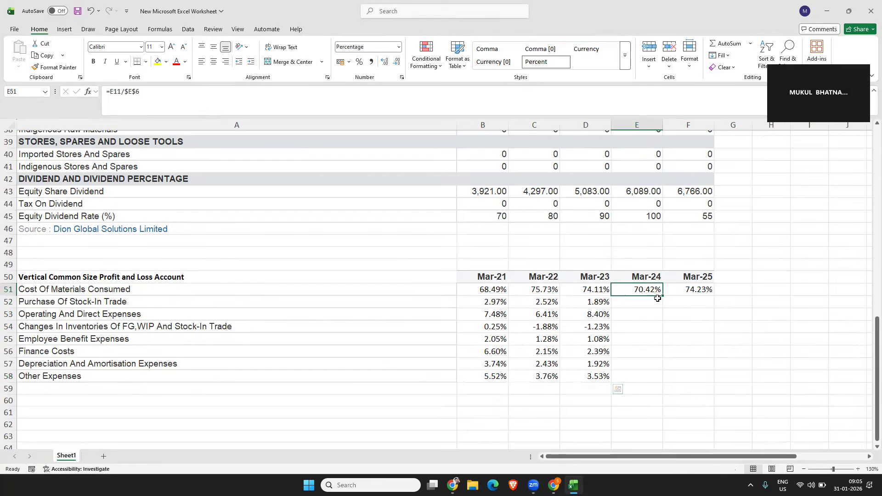
left_click_drag(662, 297, 655, 382)
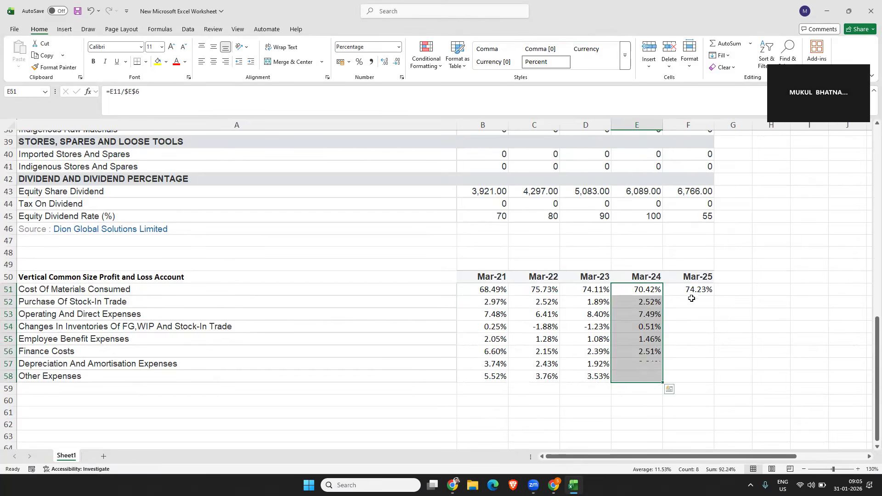
left_click(695, 289)
left_click_drag(715, 296, 710, 380)
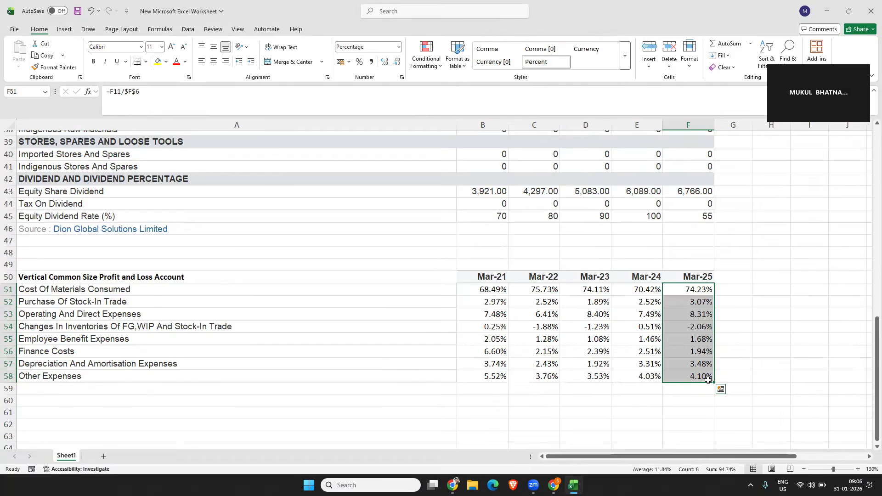
Enter the heading Profitability Margin in A60, below the common size profit and loss account
scroll(381, 348, "down", 2)
left_click(200, 332)
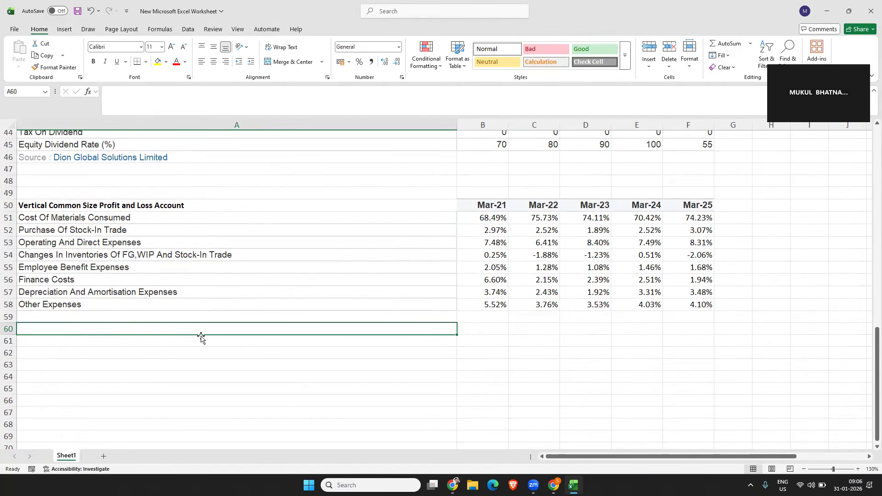
type("Pro")
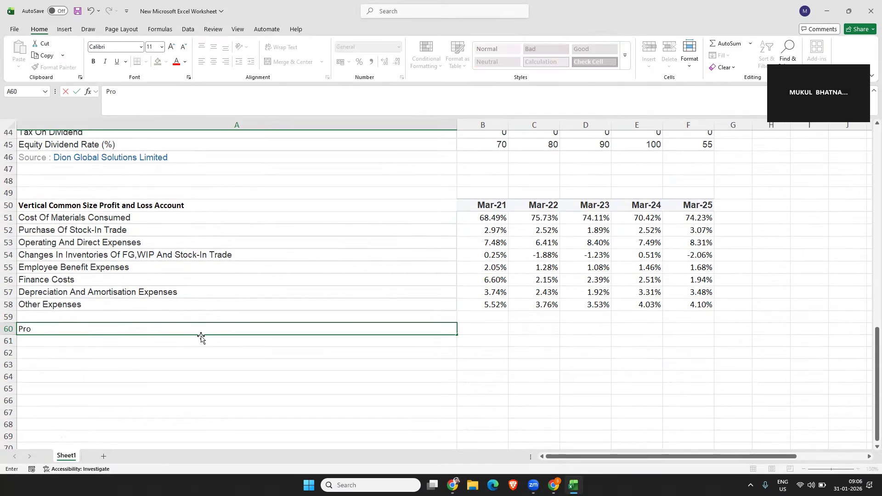
type("fitab")
type("il;iyu")
key("BackSpace")
key("BackSpace")
key("BackSpace")
key("BackSpace")
type("iy")
type("y ")
type("Marg")
type("in")
key("Return")
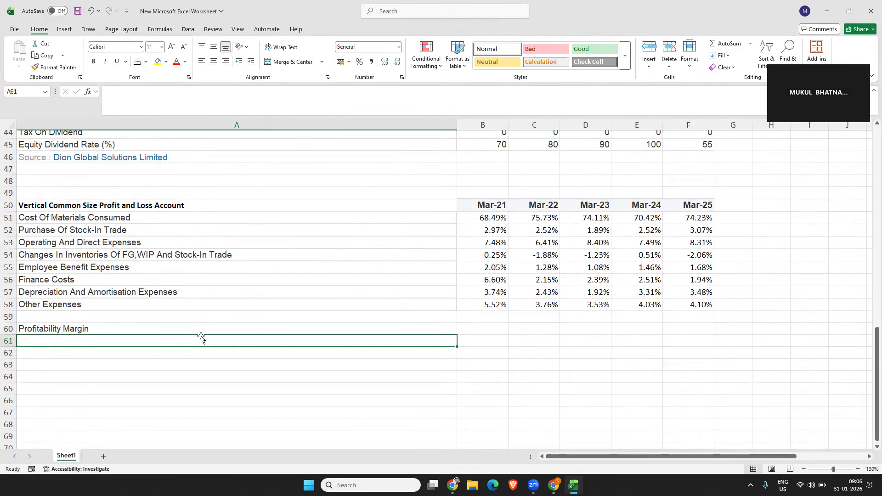
Enter the labels EBIT Margin in A61 and PAT Margin in A62 under the Profitability Margin heading
type("EBI")
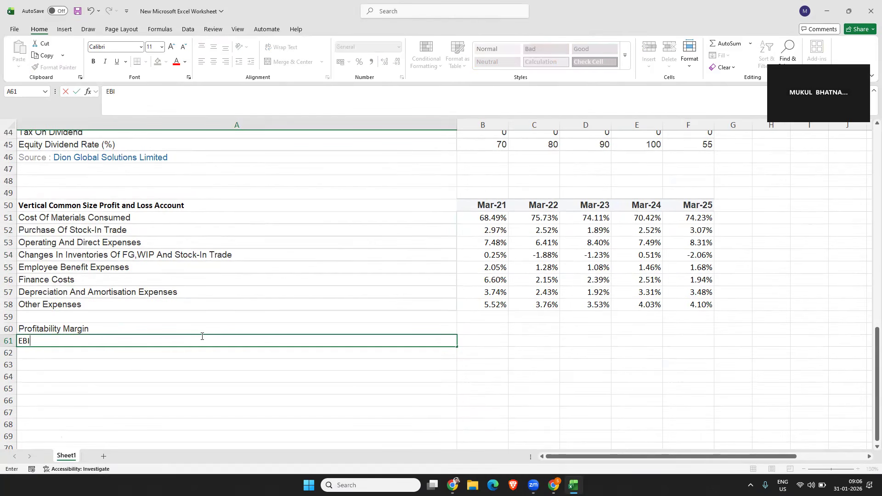
type("T Margin")
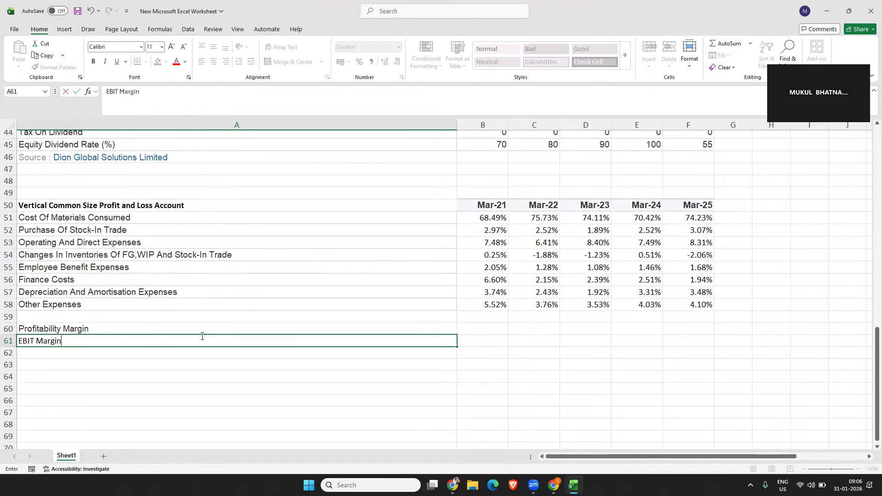
key("Return")
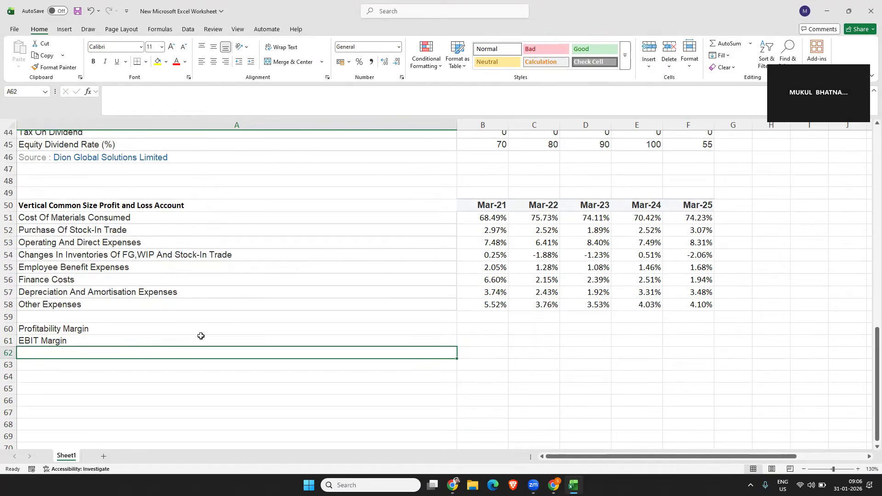
type("PAT M")
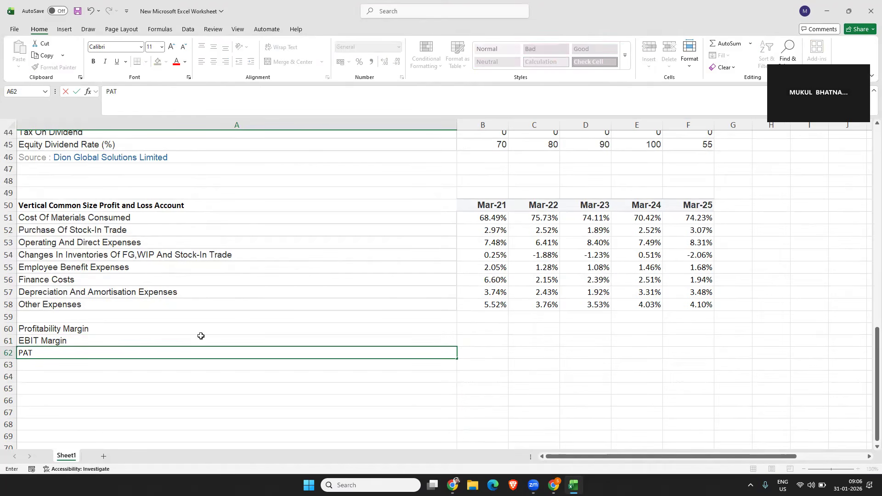
type("argin")
Make the Profitability Margin heading in A60 bold
key("Up")
key("Up")
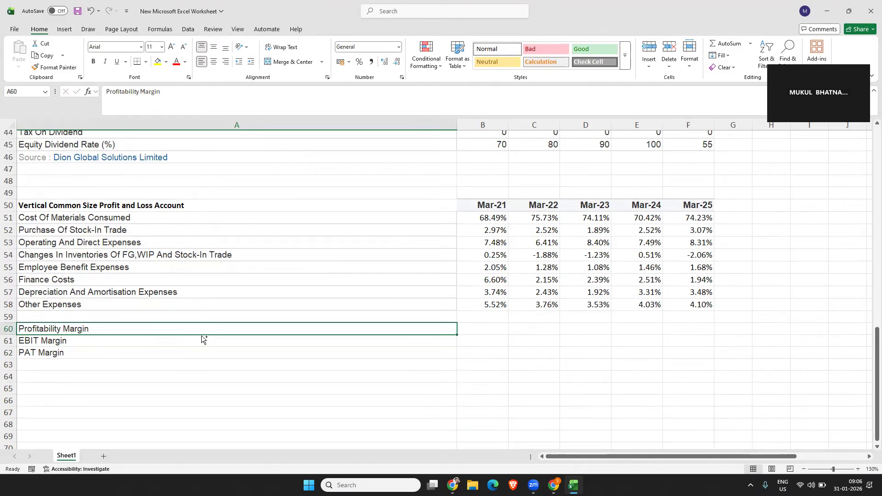
key("ctrl+b")
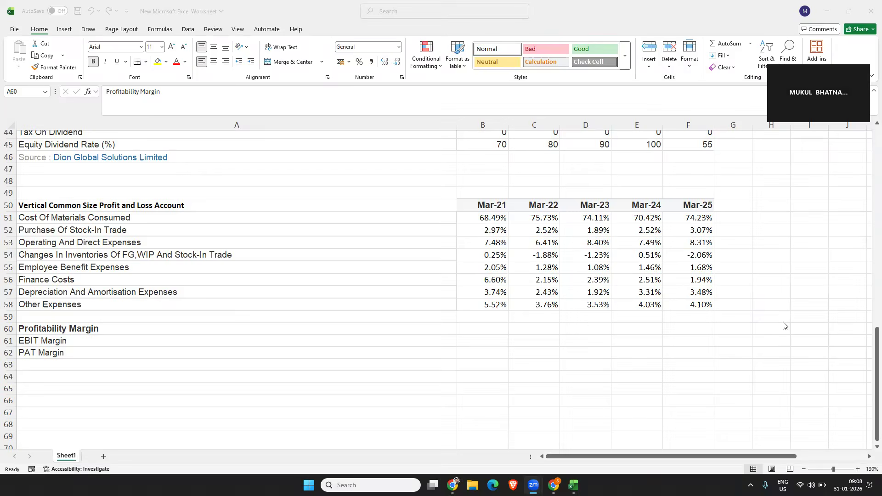
Extend the A61 label to read EBIT Margin = EBIT/Revenue
left_click(132, 341)
left_click(131, 344)
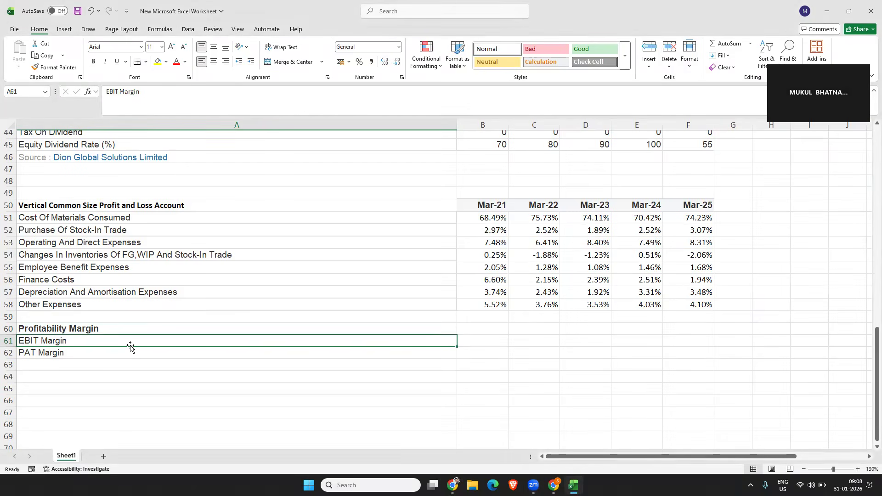
double_click(169, 340)
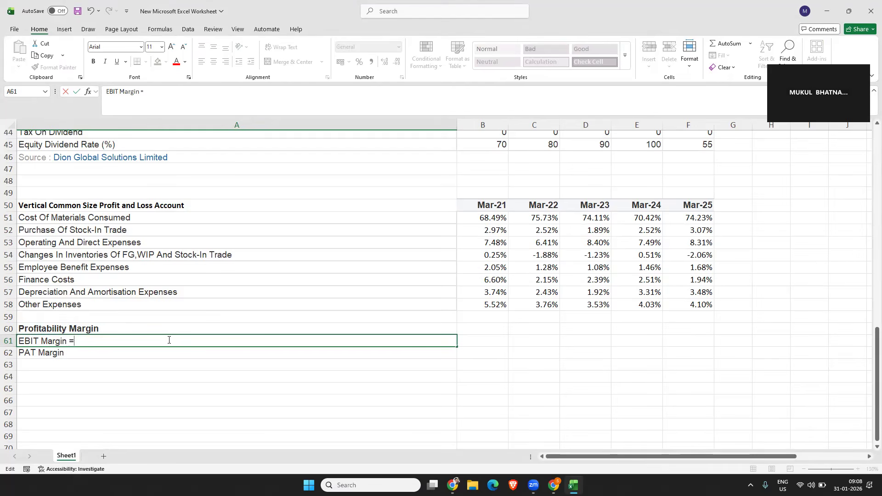
type("= EB")
type("IT/Revenue")
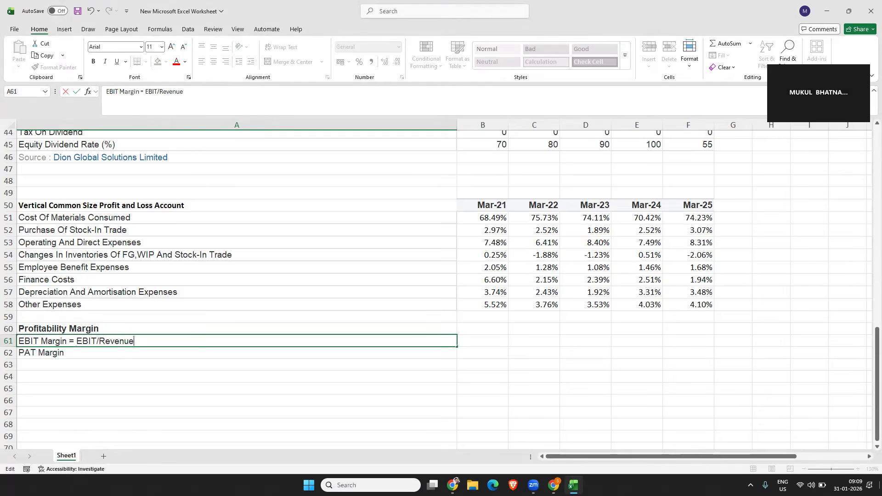
key("Return")
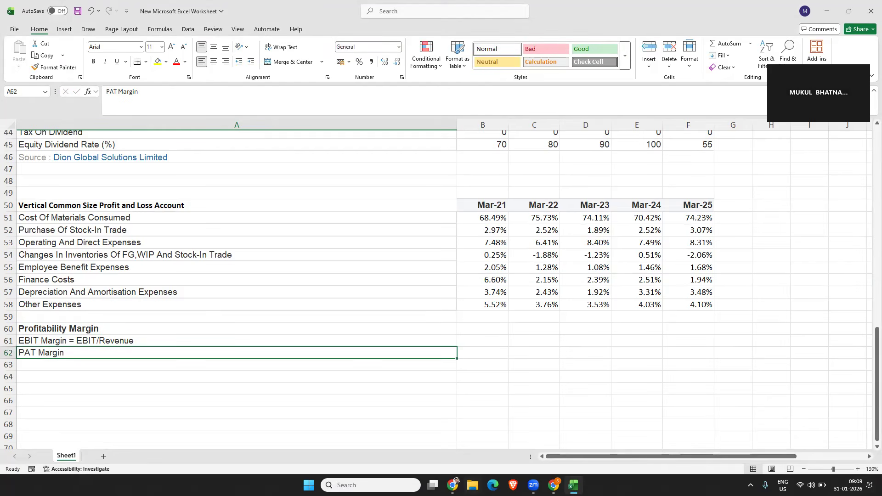
Extend the A62 label to read PAT Margin = PAT/Revenue
double_click(110, 353)
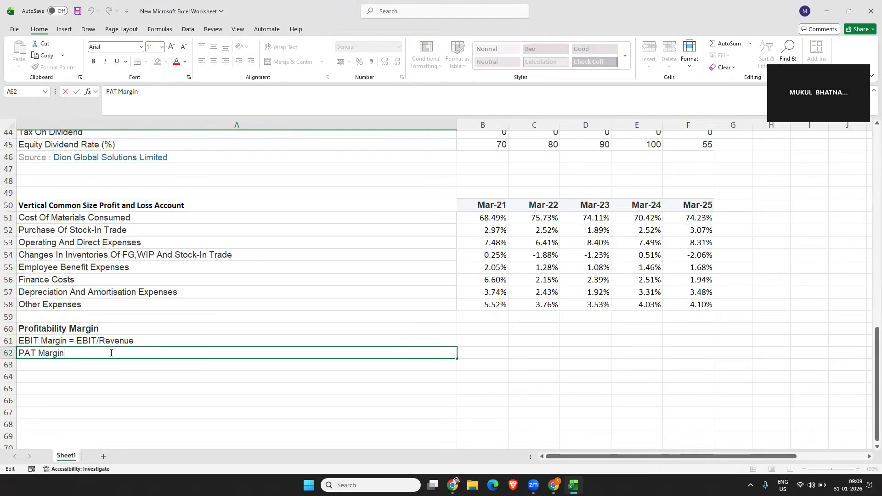
type("= PAT/Revene")
key("BackSpace")
type("ue")
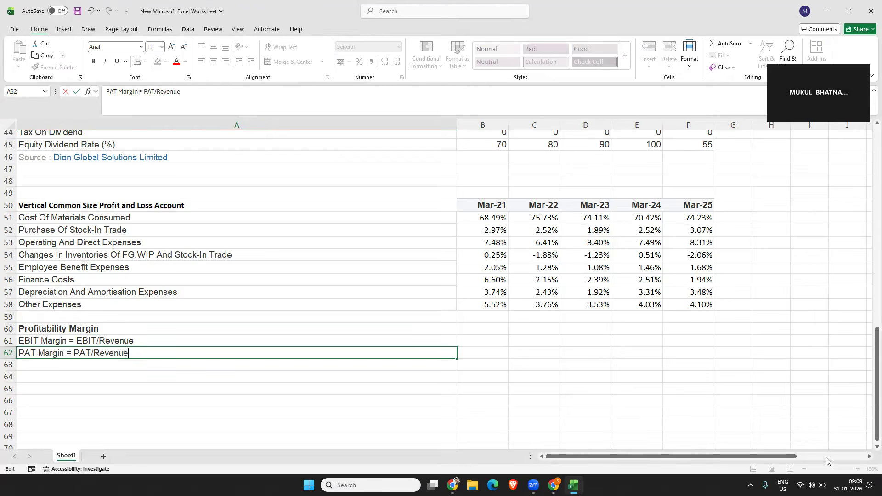
left_click(500, 340)
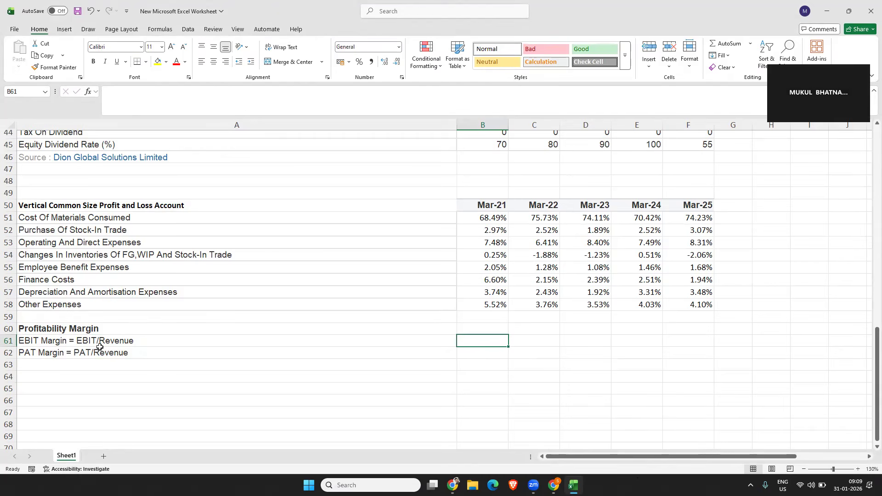
Highlight the Profit/Loss Before Tax label in A22 and the Total Expenses label in A19 with yellow fill
scroll(127, 330, "up", 3)
scroll(127, 330, "up", 12)
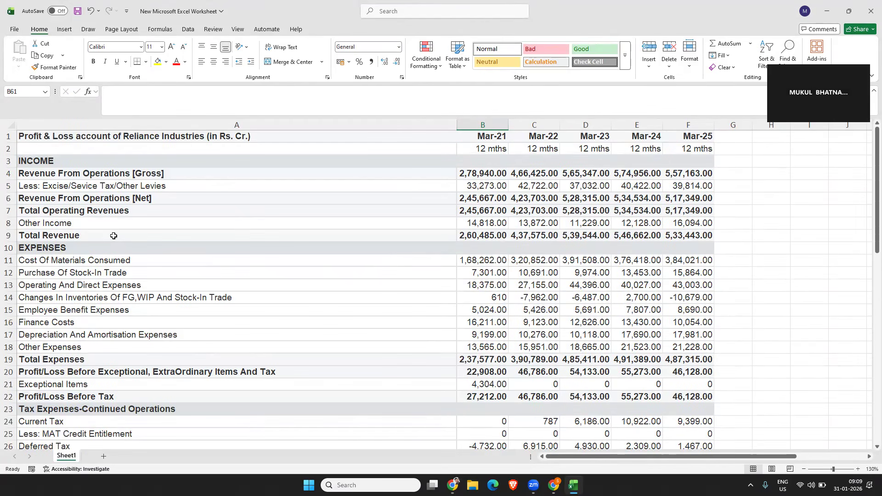
left_click(60, 364)
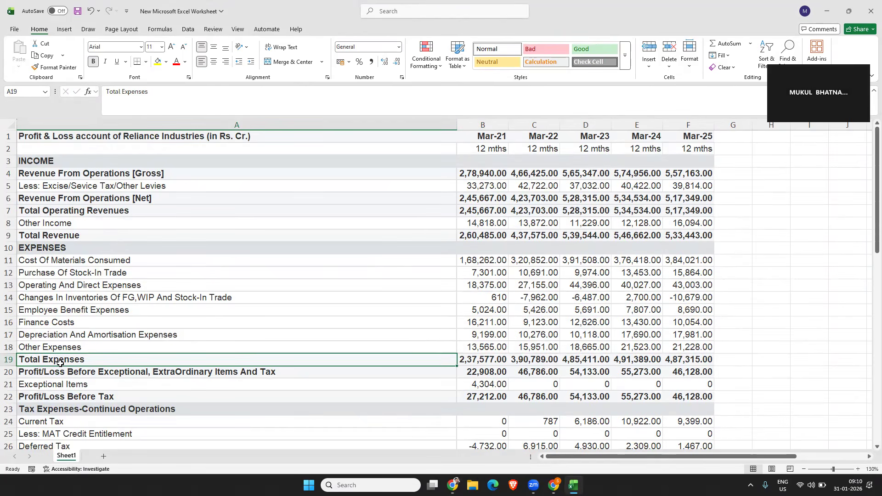
left_click(60, 377)
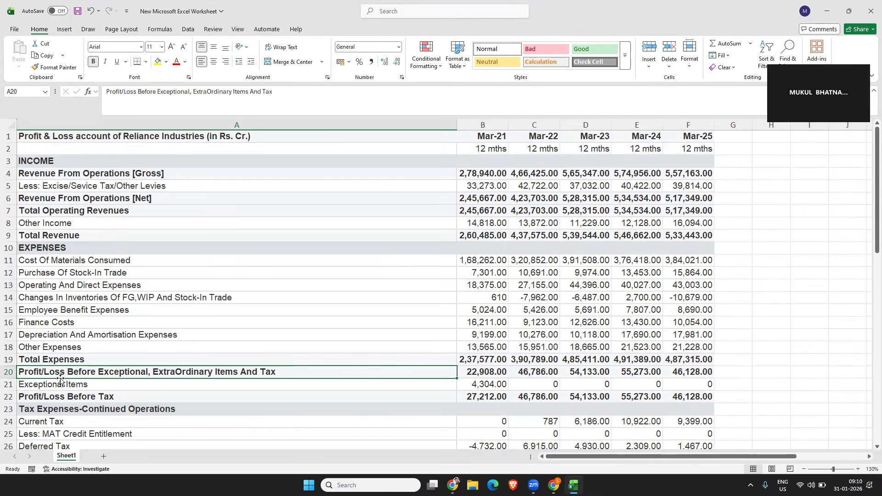
left_click(65, 399)
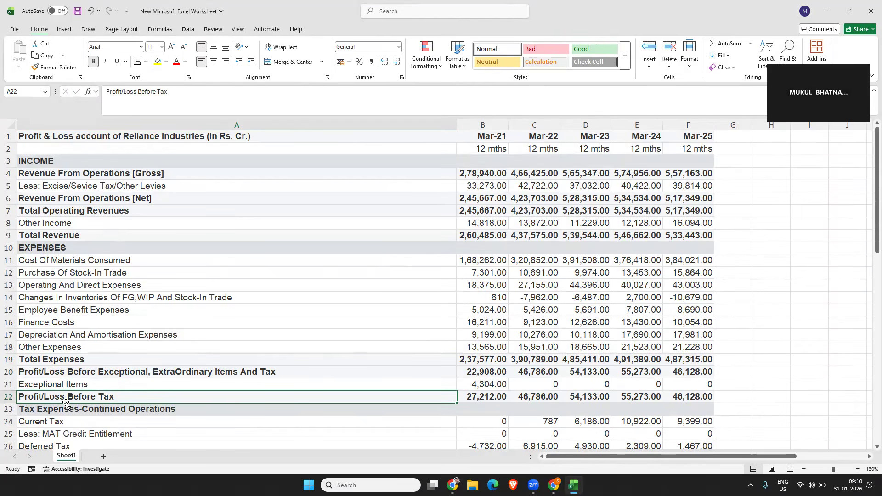
left_click(158, 62)
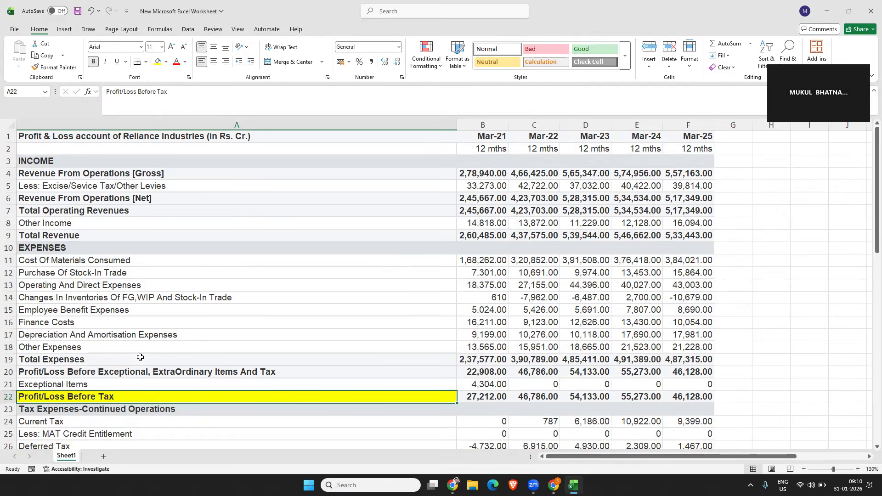
left_click(73, 357)
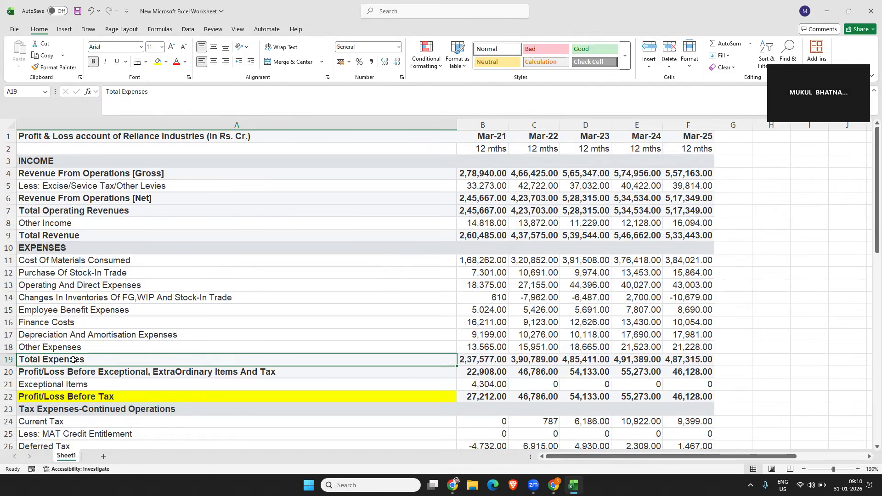
left_click(157, 63)
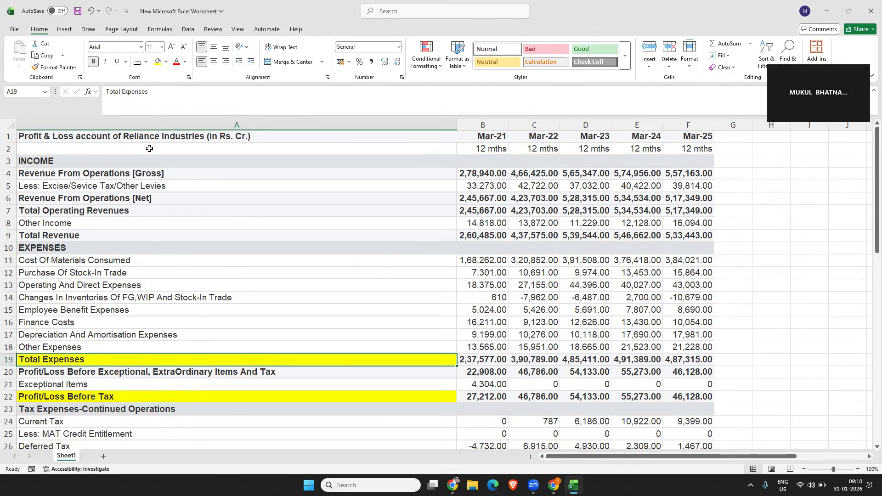
Check the profit before exceptional items row and highlight the Finance Costs label in A16 with yellow fill
left_click(195, 374)
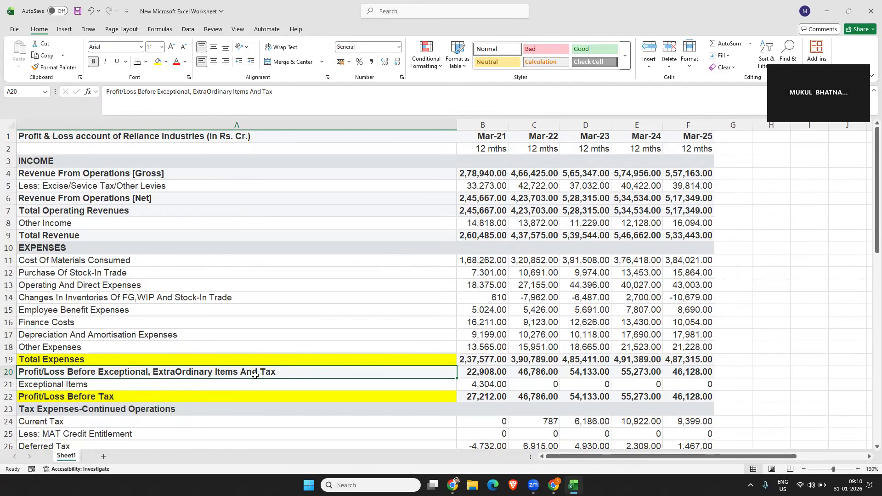
left_click(478, 373)
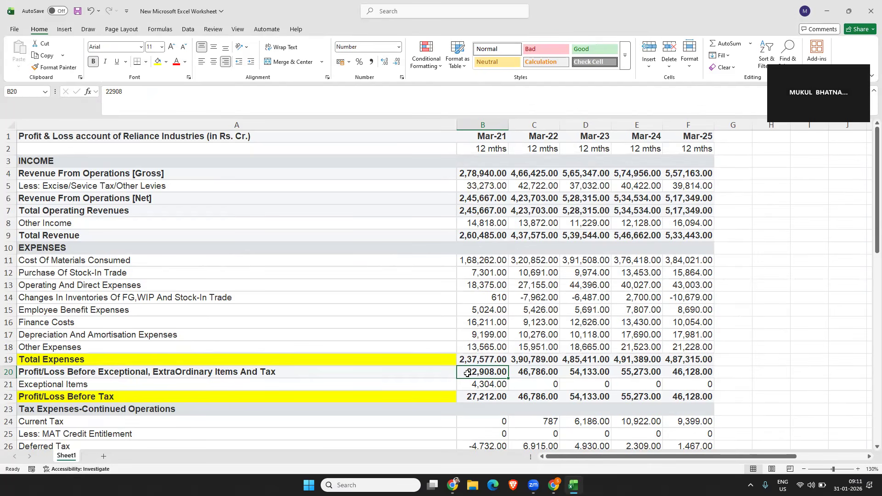
left_click(220, 324)
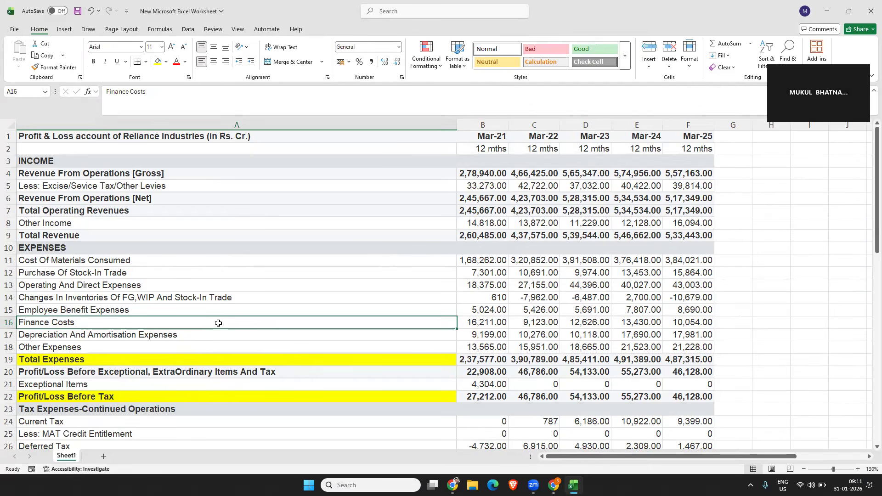
left_click(157, 62)
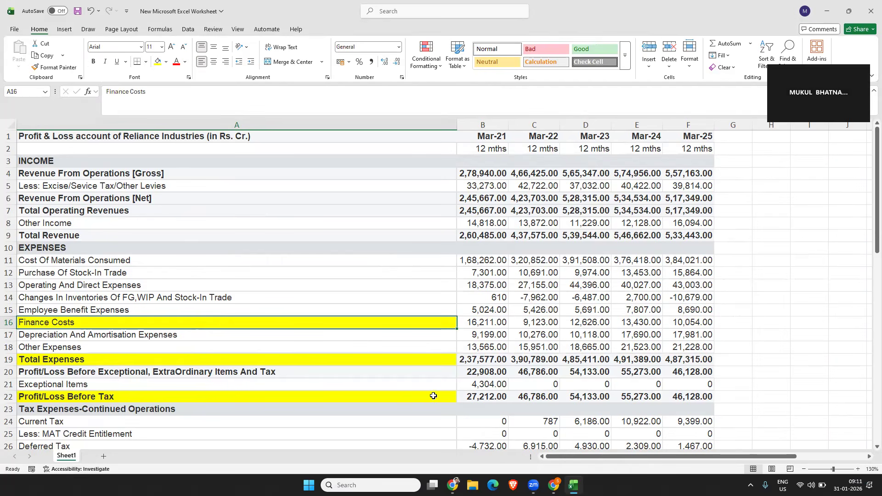
Highlight the EBIT Margin = EBIT/Revenue label in A61 with yellow fill and return to the source profit and loss rows
scroll(321, 398, "down", 1)
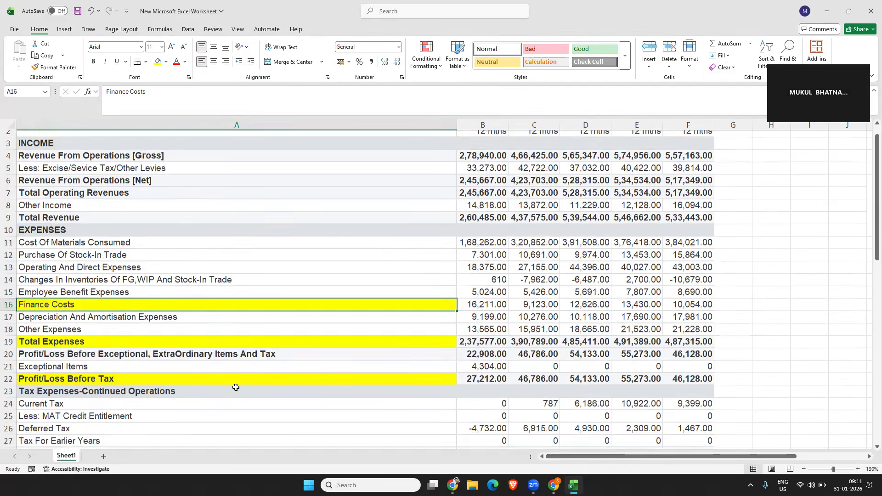
scroll(237, 387, "down", 13)
left_click(93, 377)
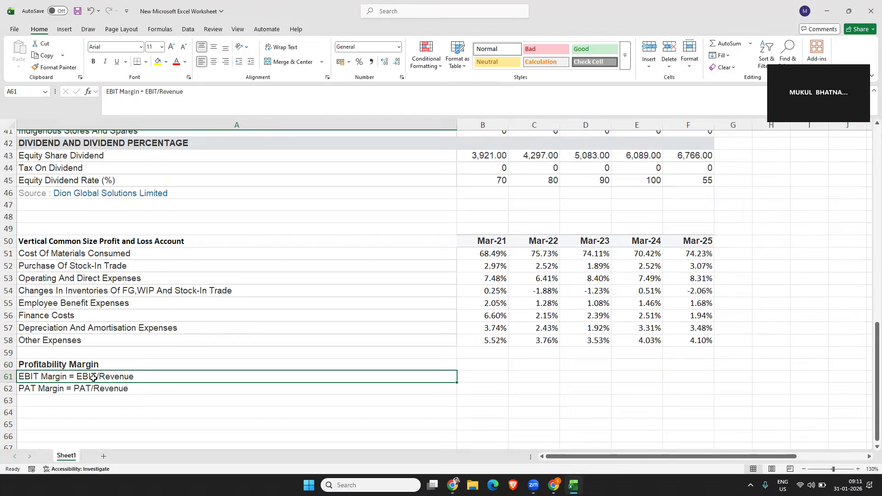
left_click(158, 62)
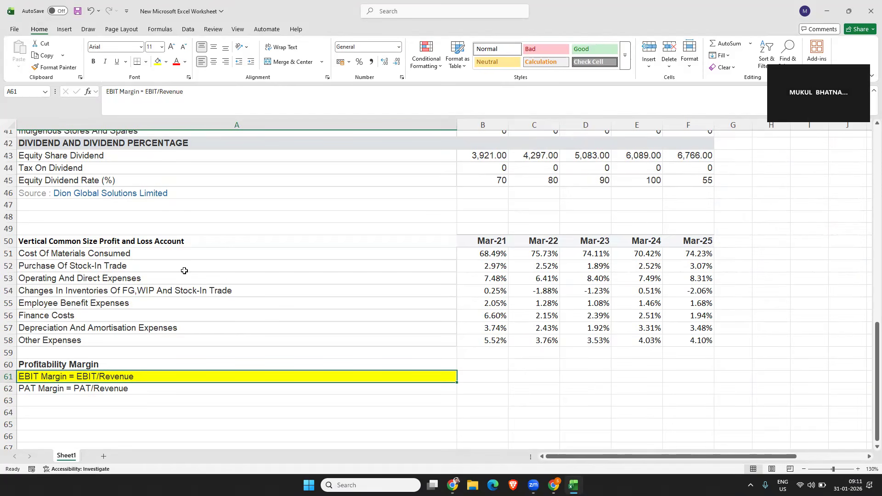
scroll(185, 270, "up", 11)
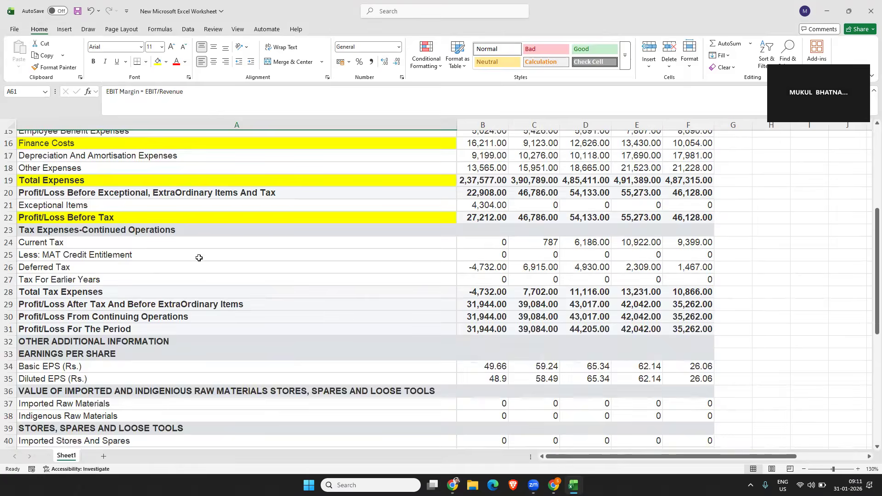
Change the fill of the Profit/Loss Before Tax label in A22 to the standard light green
left_click(100, 327)
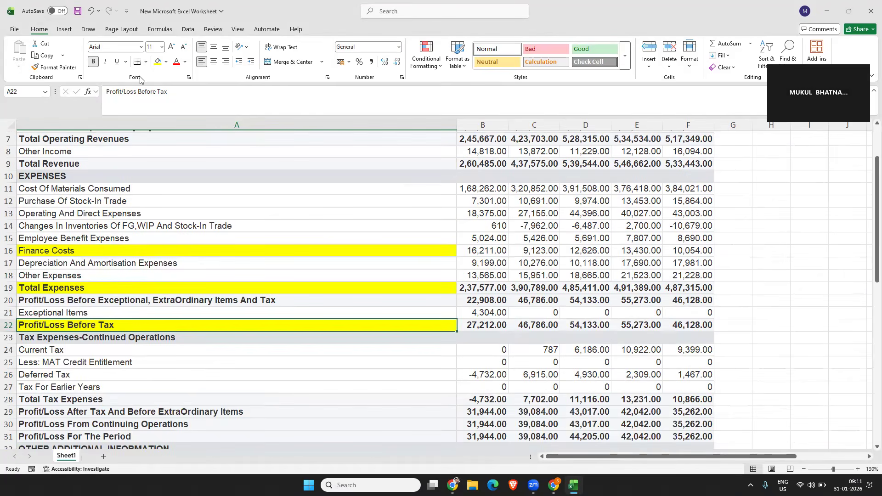
left_click(165, 62)
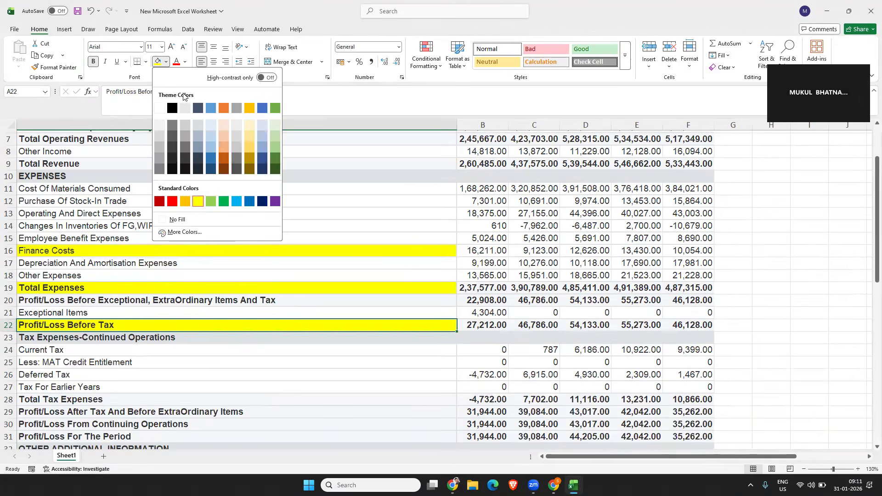
left_click(211, 202)
Start the Mar-21 EBIT margin formula in B61 with profit before tax plus finance costs, (B22+B16)
scroll(202, 337, "down", 12)
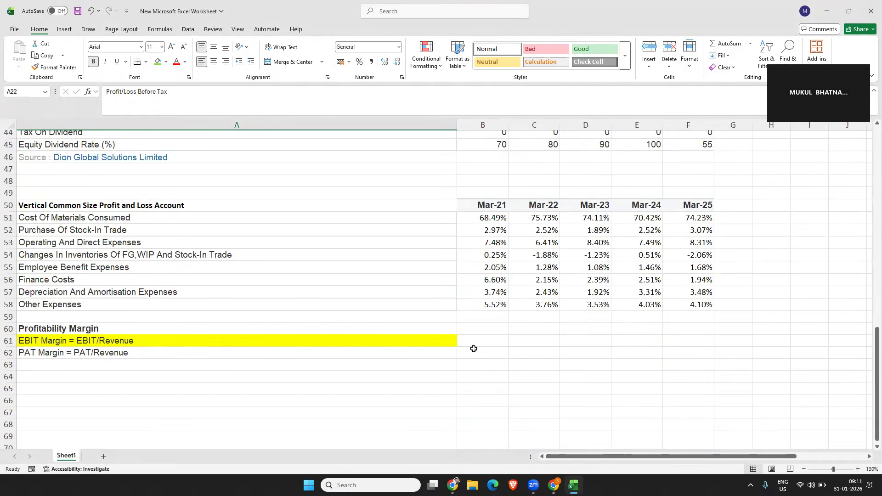
left_click(486, 340)
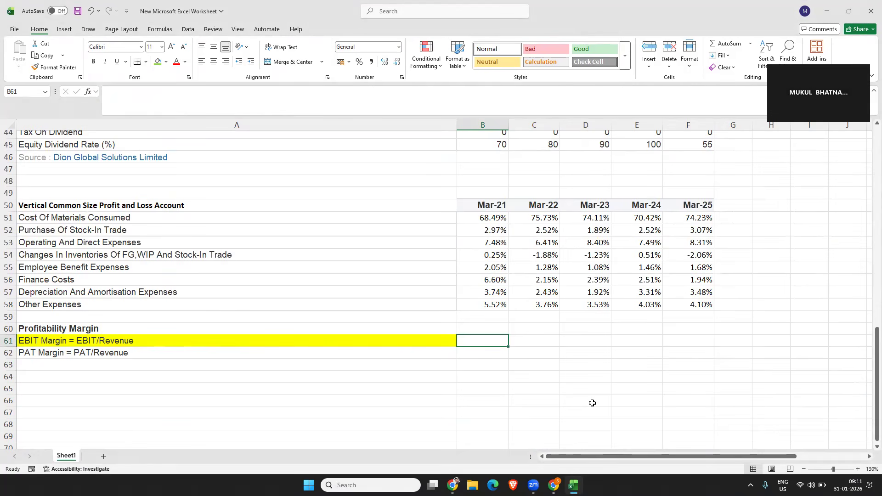
type("=")
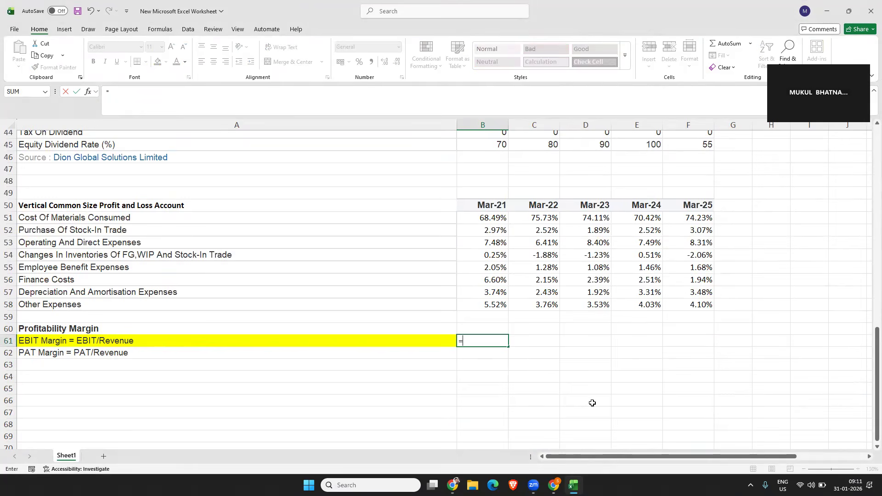
type("(")
scroll(588, 403, "up", 5)
scroll(277, 335, "up", 4)
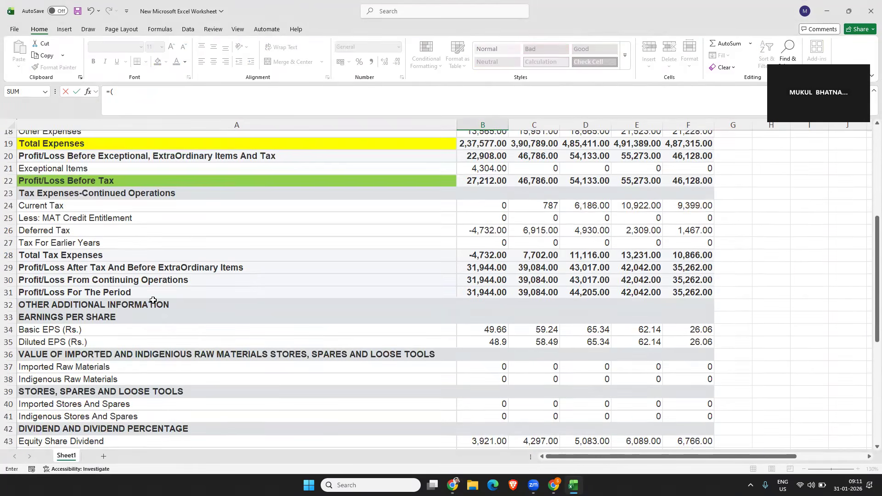
scroll(479, 221, "up", 1)
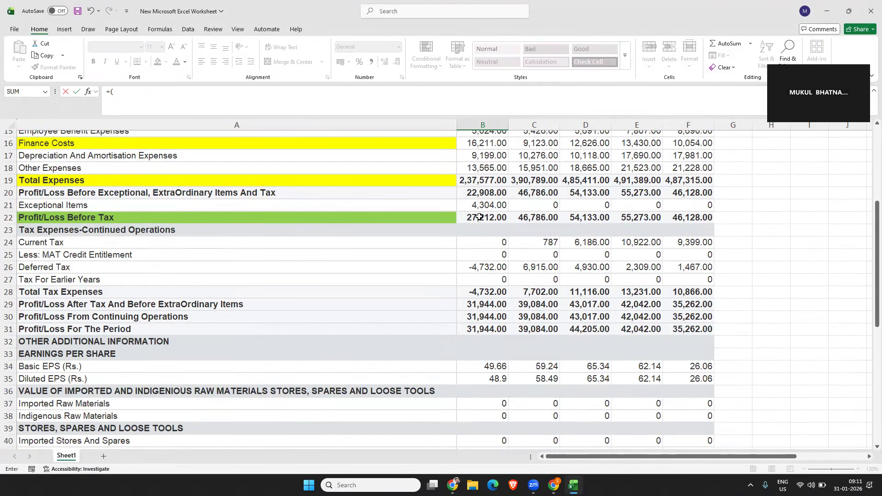
left_click(479, 216)
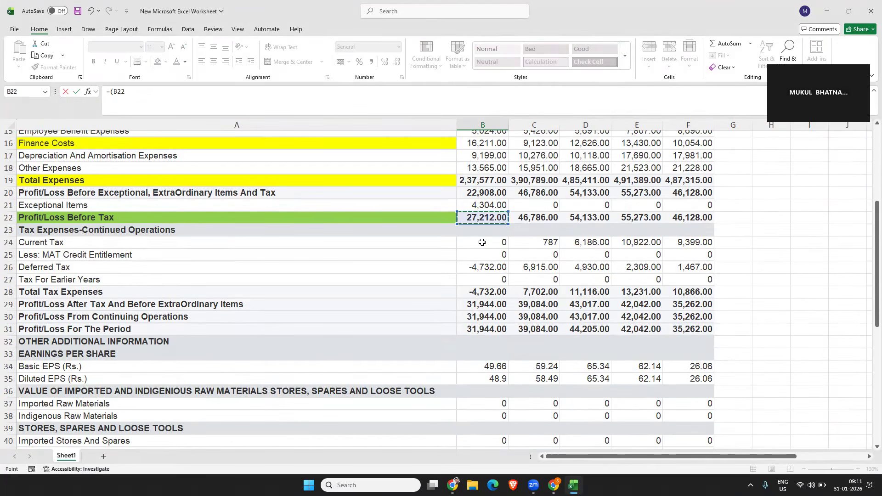
type("+")
scroll(365, 197, "up", 2)
left_click(468, 214)
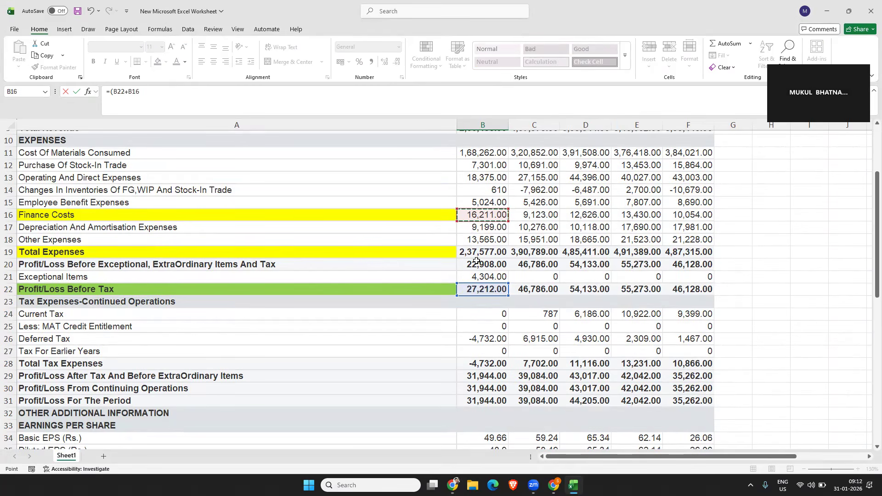
type(")")
Divide the EBIT sum by net revenue from operations in B6 and enter the formula =(B22+B16)/B6
scroll(335, 250, "up", 3)
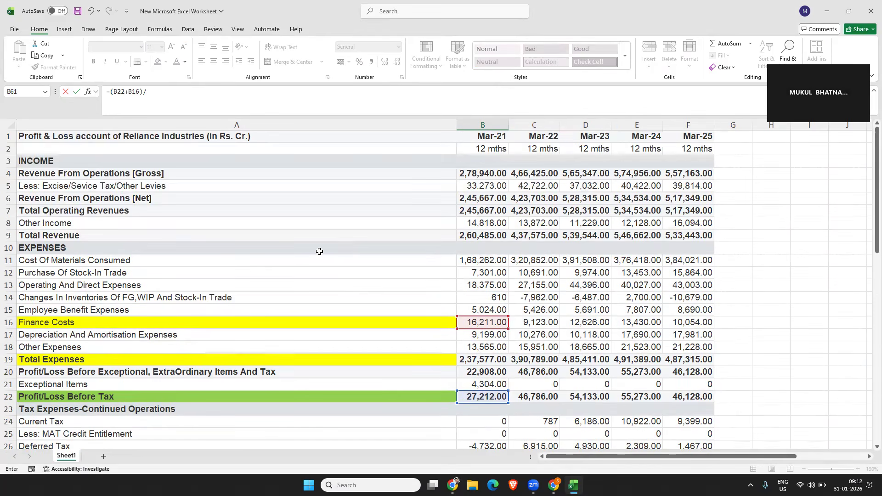
left_click(77, 201)
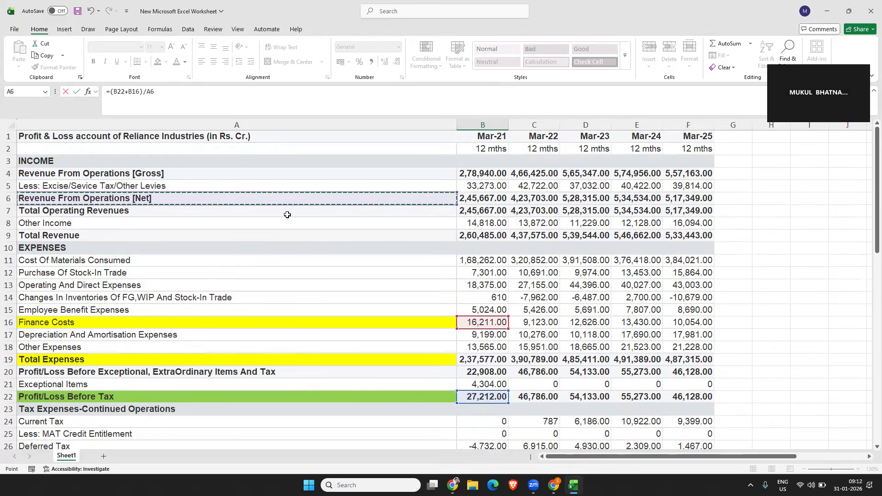
left_click(477, 198)
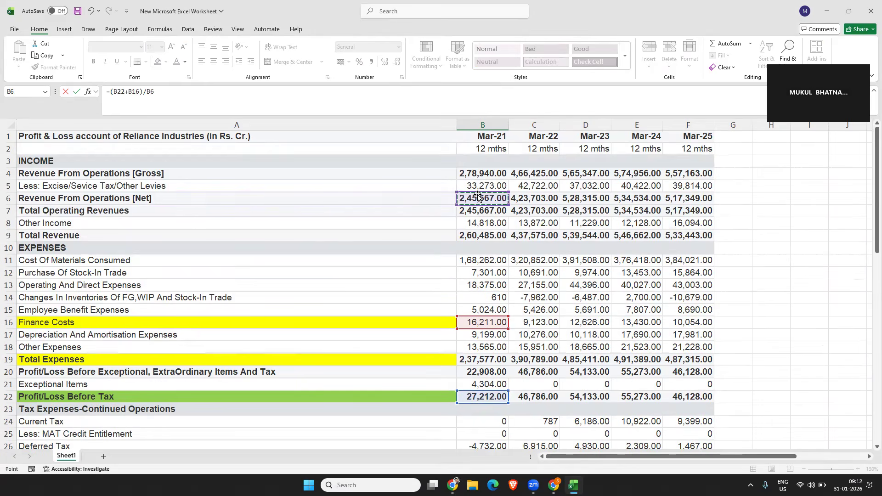
scroll(477, 197, "down", 10)
key("Return")
Format the EBIT margin in B61 as a percentage with two decimals and fill it across to F61
left_click(477, 287)
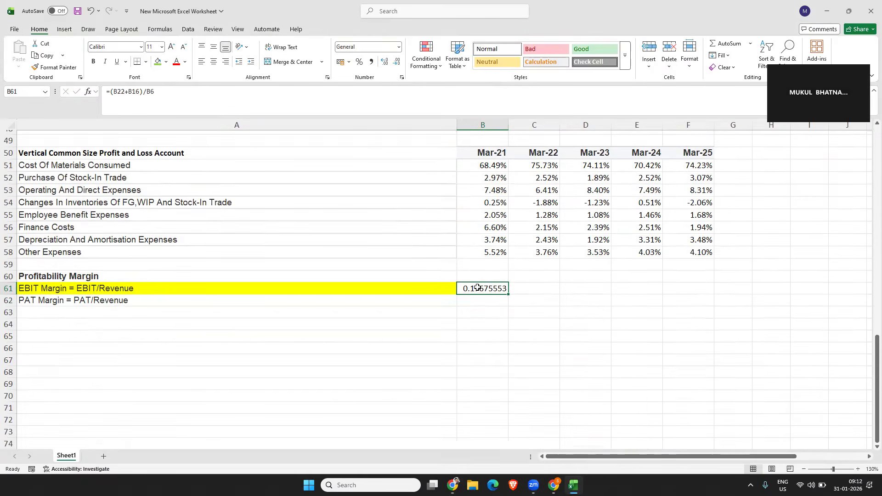
left_click(359, 62)
left_click(385, 62)
left_click(385, 63)
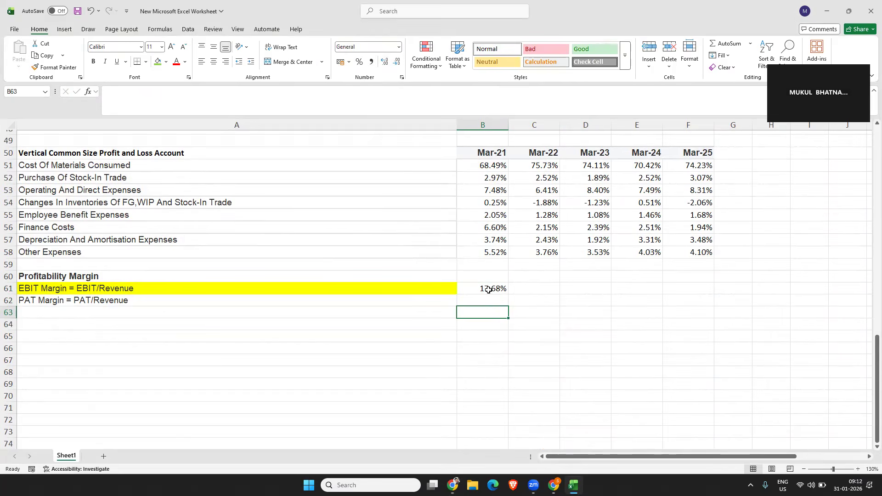
left_click_drag(508, 295, 694, 290)
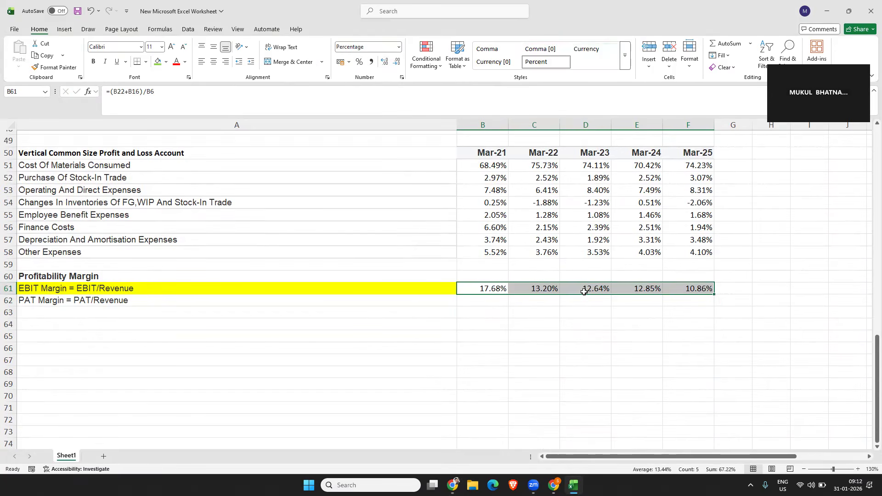
Highlight the Tax Expenses-Continued Operations label in A23 with yellow fill
left_click(339, 303)
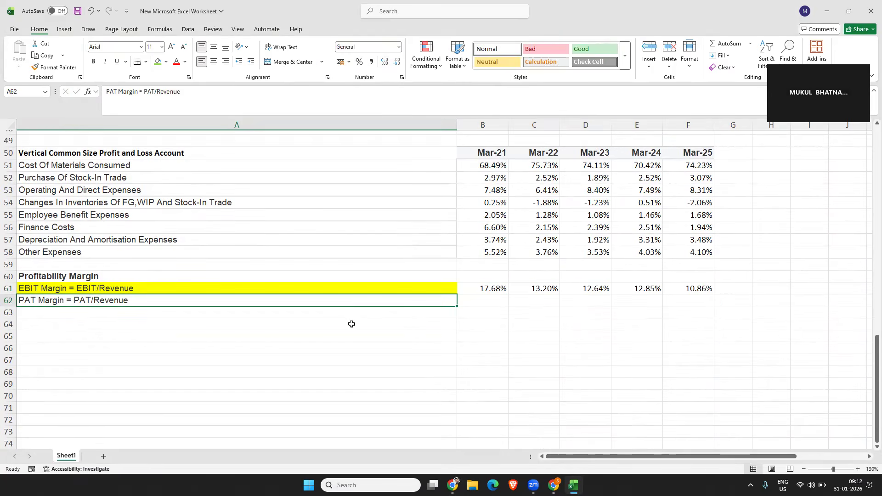
left_click(475, 303)
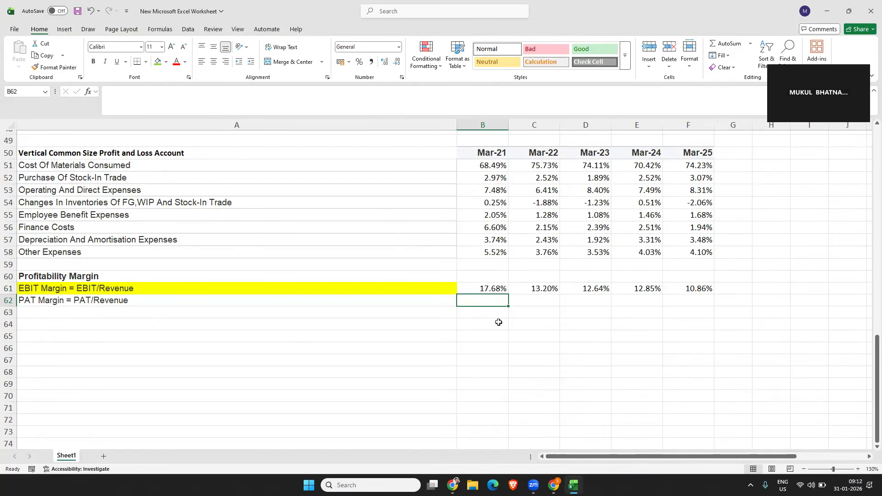
scroll(468, 320, "up", 13)
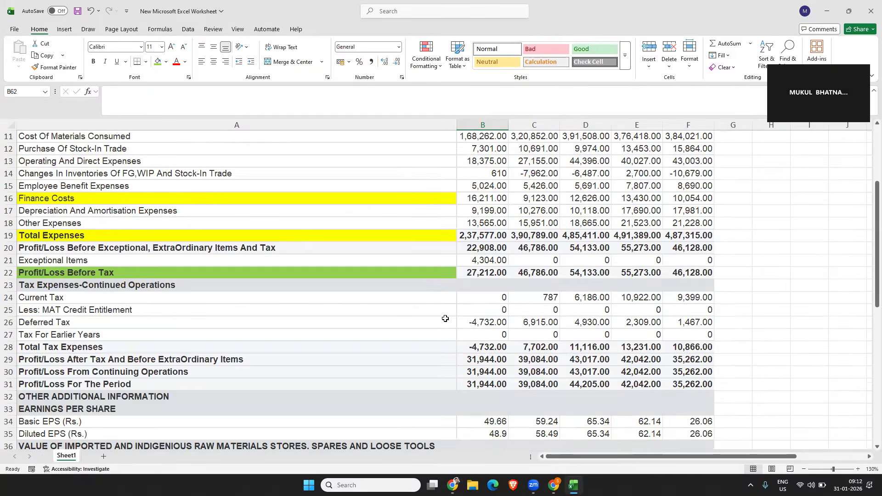
left_click(66, 278)
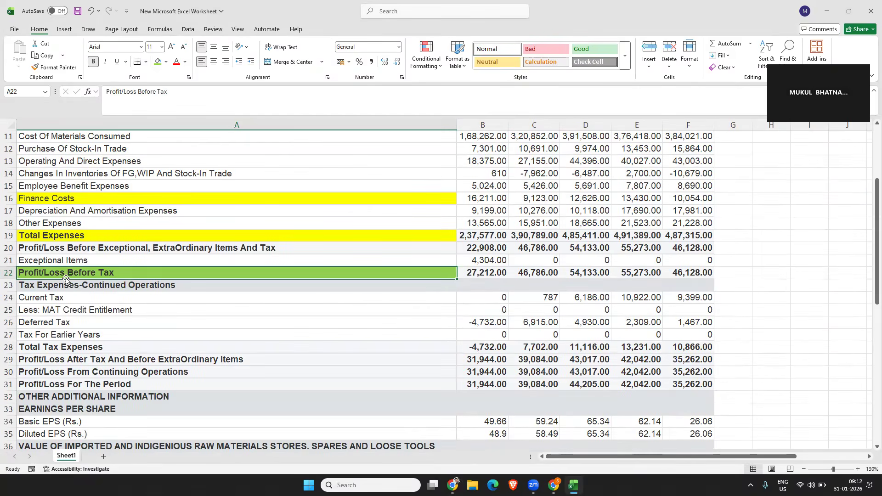
left_click(65, 288)
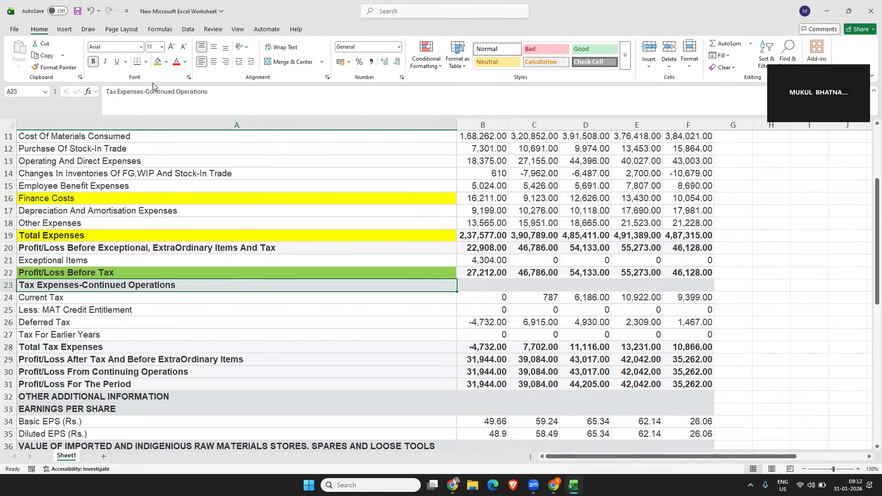
left_click(166, 62)
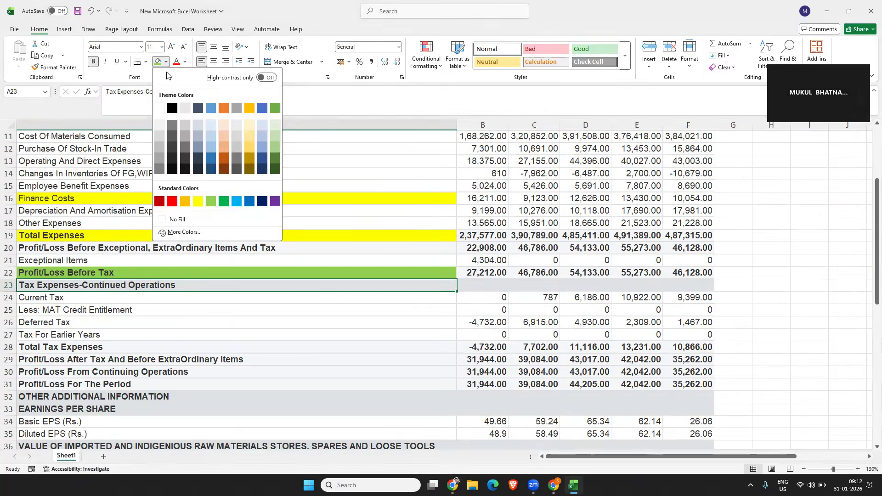
left_click(197, 201)
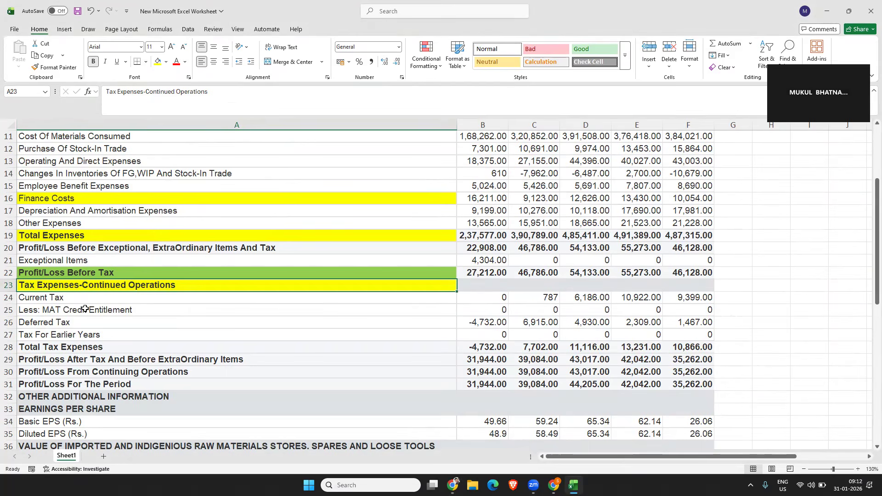
Highlight the Profit/Loss After Tax And Before ExtraOrdinary Items label in A29 with yellow fill
left_click(81, 362)
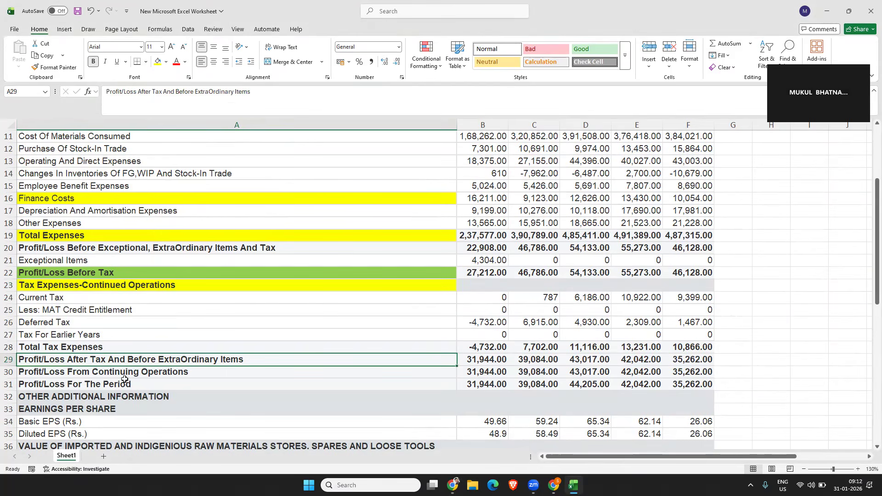
left_click(157, 61)
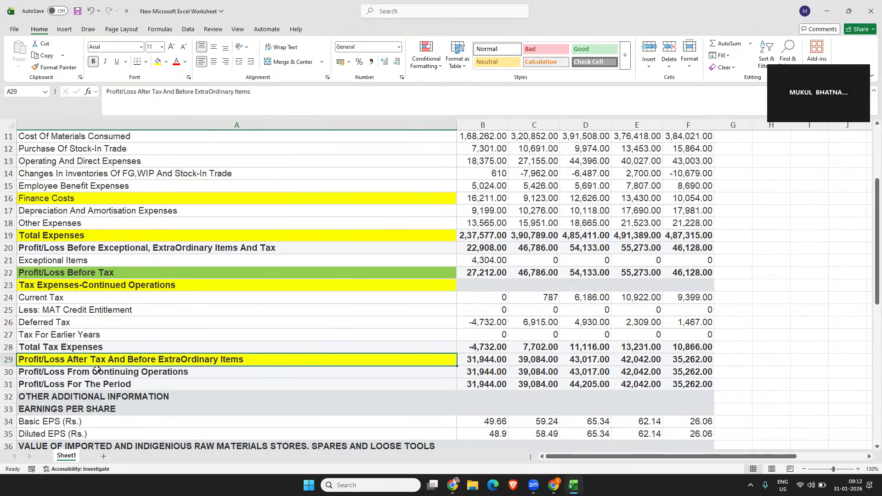
left_click(491, 365)
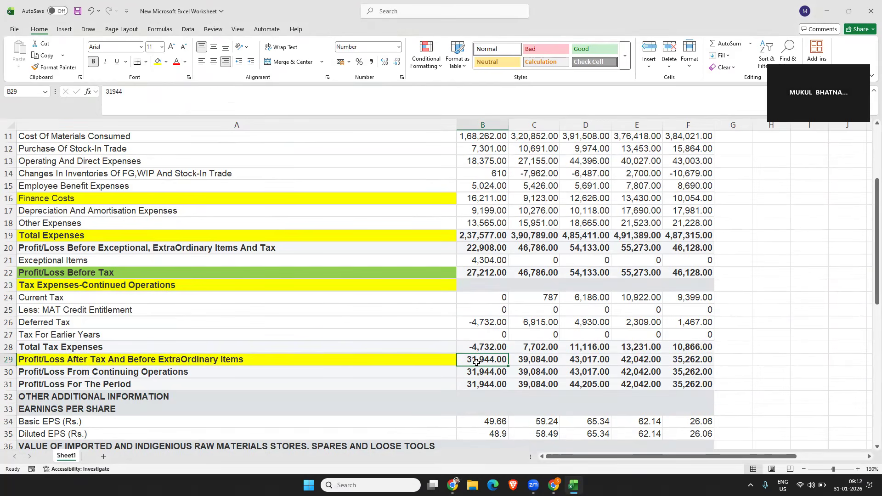
Start the Mar-21 PAT margin formula in B62 with a reference to profit after tax in B29
scroll(476, 362, "down", 13)
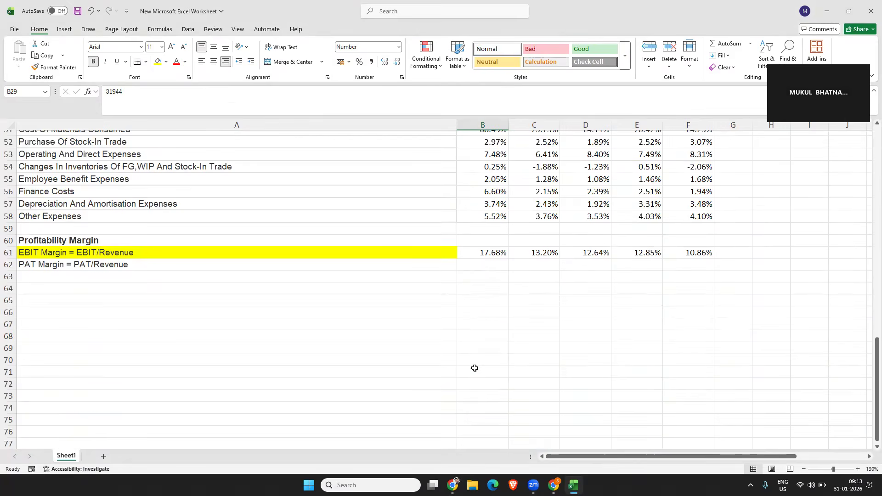
left_click(484, 265)
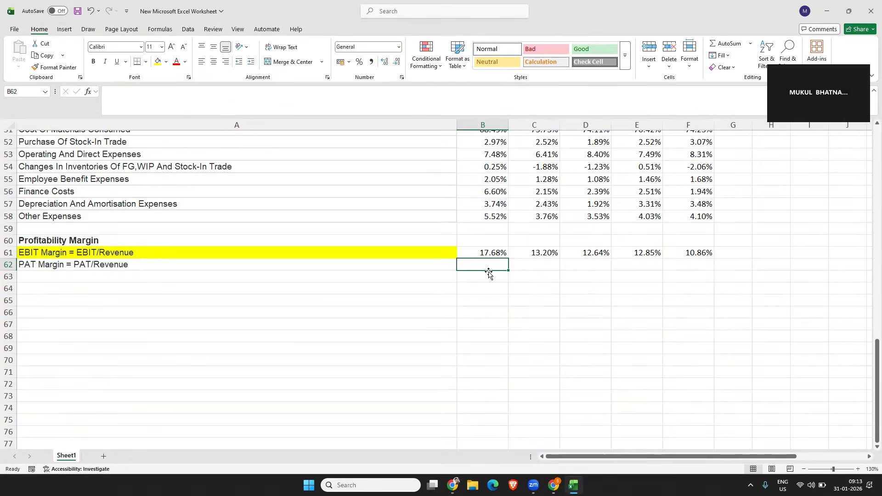
type("=")
scroll(427, 228, "up", 4)
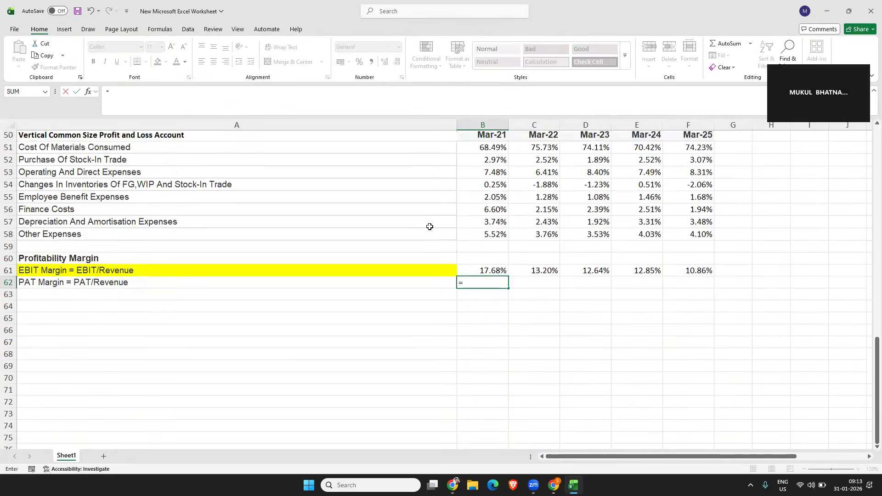
scroll(430, 227, "up", 3)
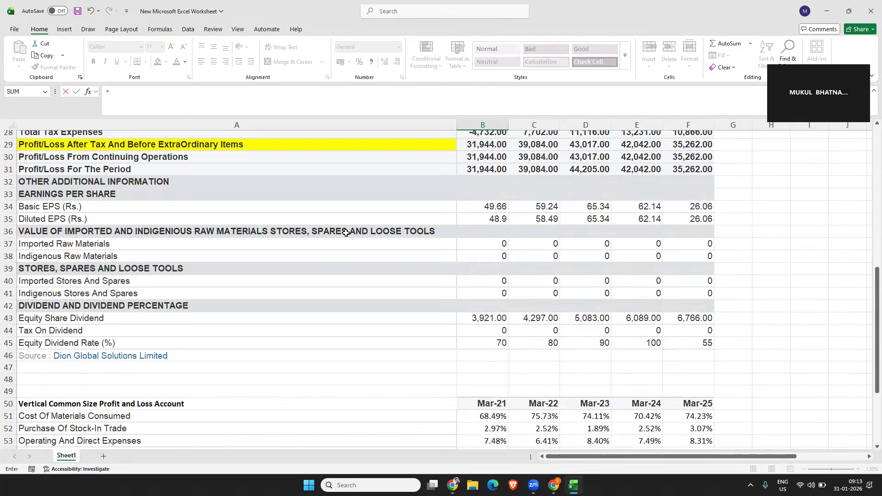
scroll(346, 233, "up", 1)
left_click(498, 181)
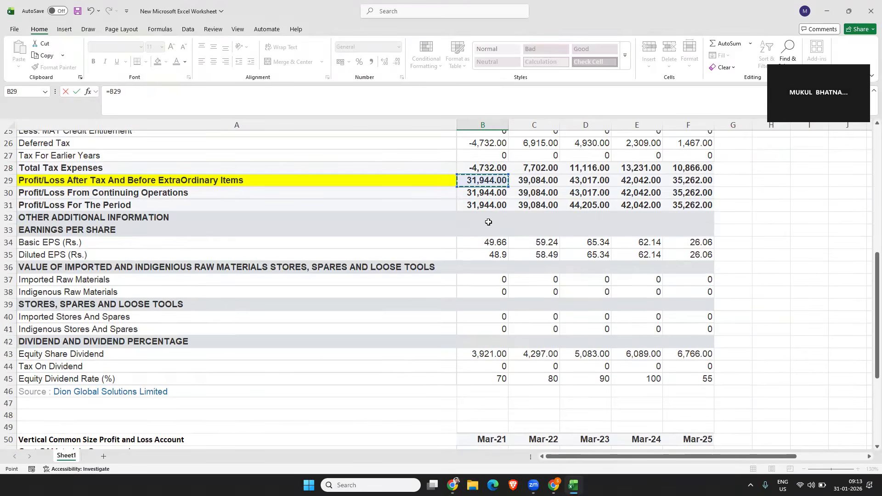
Divide profit after tax by net revenue from operations in B6 and enter the formula =B29/B6
type("/")
scroll(455, 225, "up", 6)
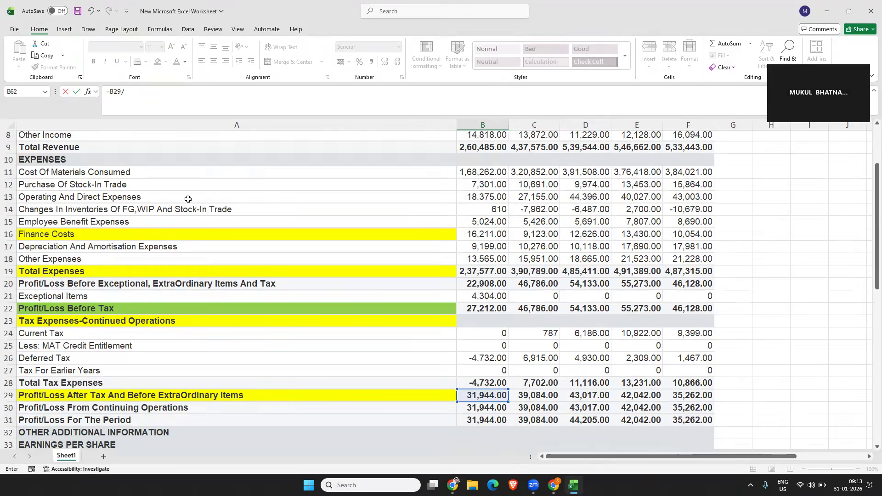
scroll(188, 199, "up", 1)
scroll(108, 191, "up", 2)
left_click(115, 174)
left_click(117, 198)
left_click(495, 199)
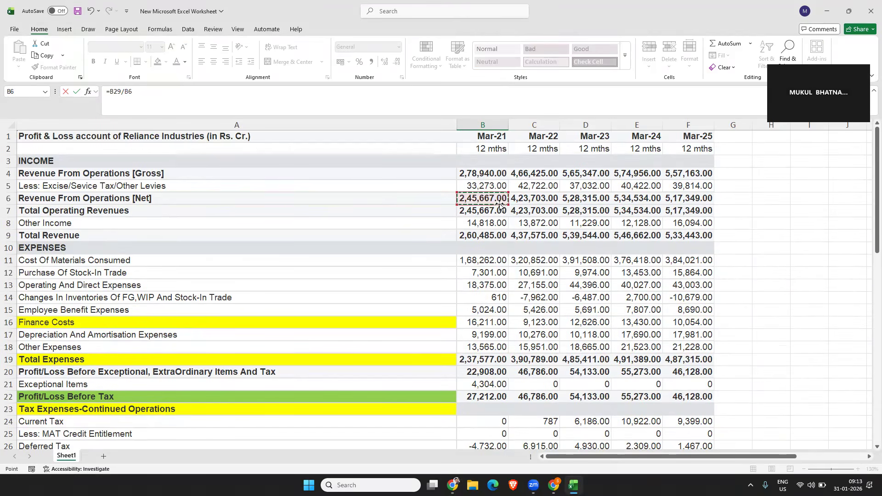
scroll(505, 215, "down", 10)
key("Return")
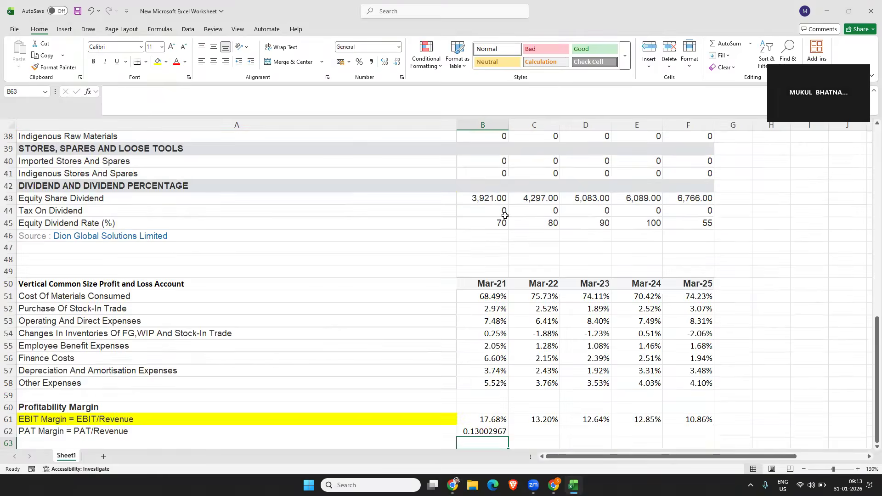
Format the Mar-21 PAT margin in B62 as a percentage
scroll(504, 216, "down", 5)
left_click(485, 183)
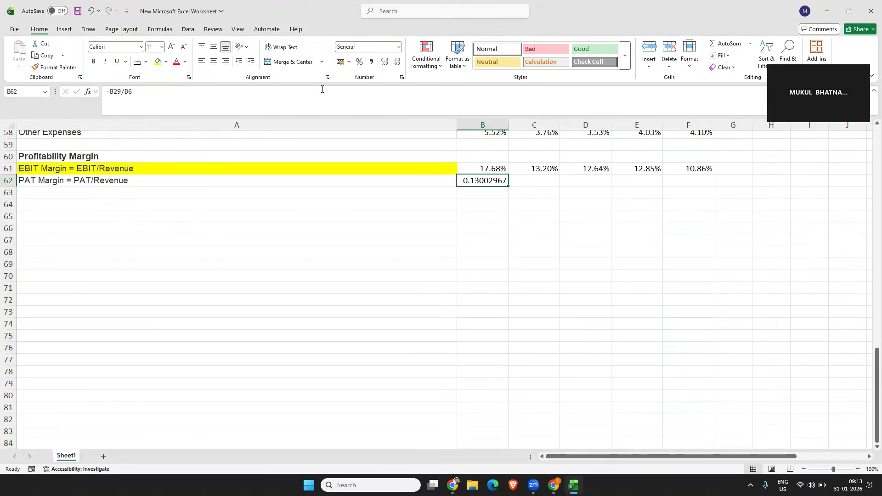
left_click(359, 62)
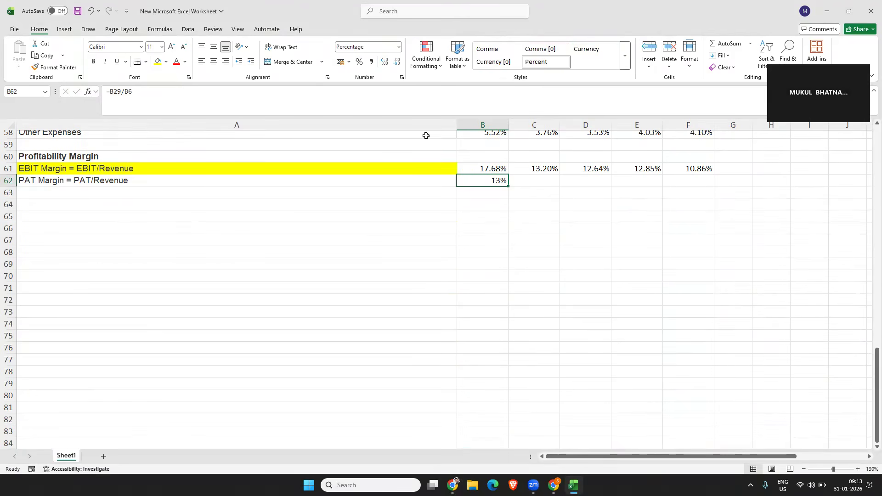
Show the Mar-21 PAT margin in B62 with two decimal places and fill its formula across to Mar-25 in F62
left_click(385, 62)
left_click(384, 62)
left_click(517, 180)
left_click(505, 182)
left_click_drag(509, 188, 707, 186)
scroll(624, 248, "up", 2)
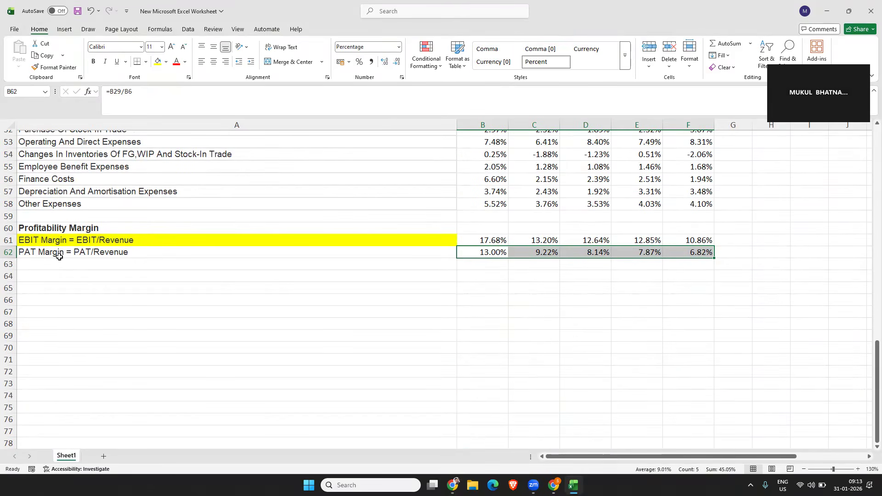
scroll(558, 297, "up", 2)
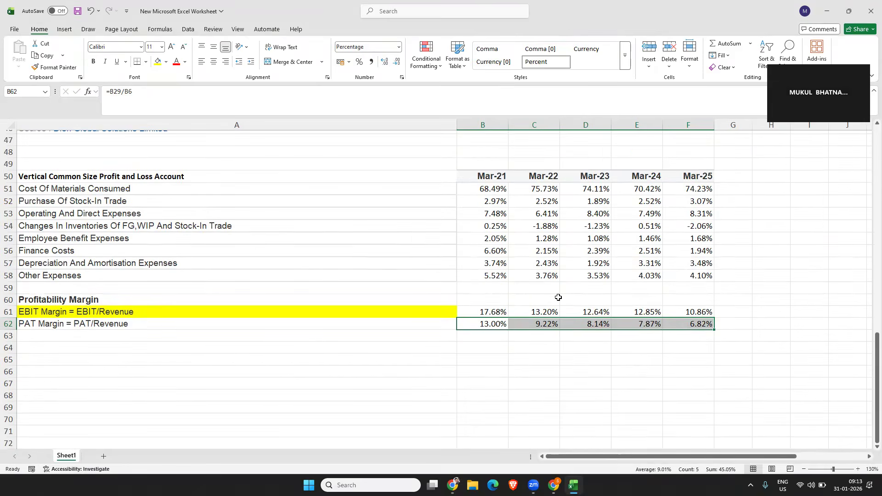
scroll(558, 297, "up", 2)
scroll(558, 297, "down", 1)
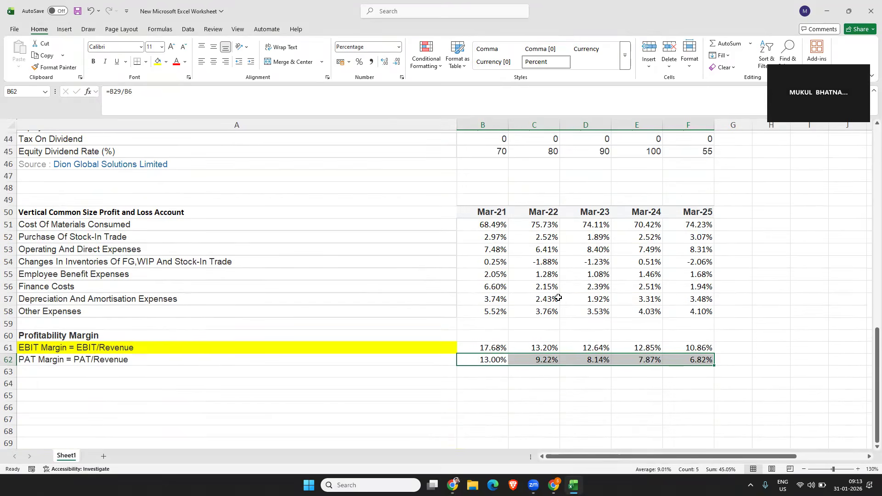
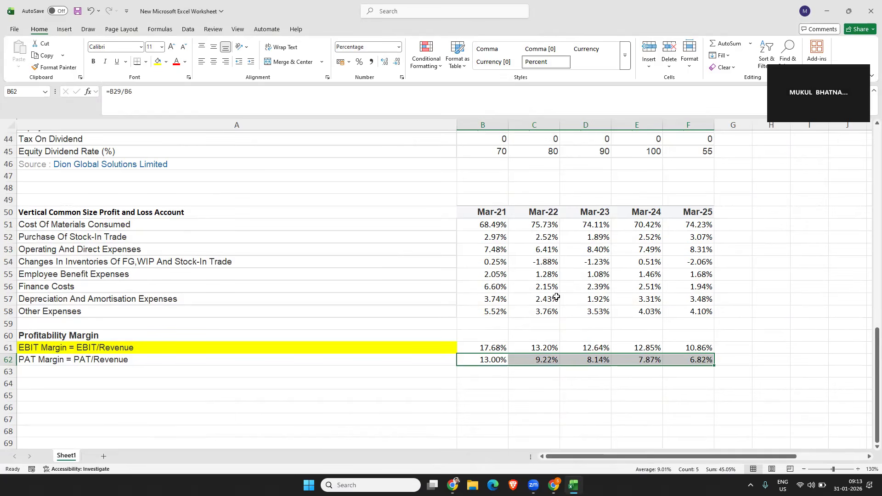
Add a bold "Leverage" heading in A64 below the profitability margins
left_click(669, 436)
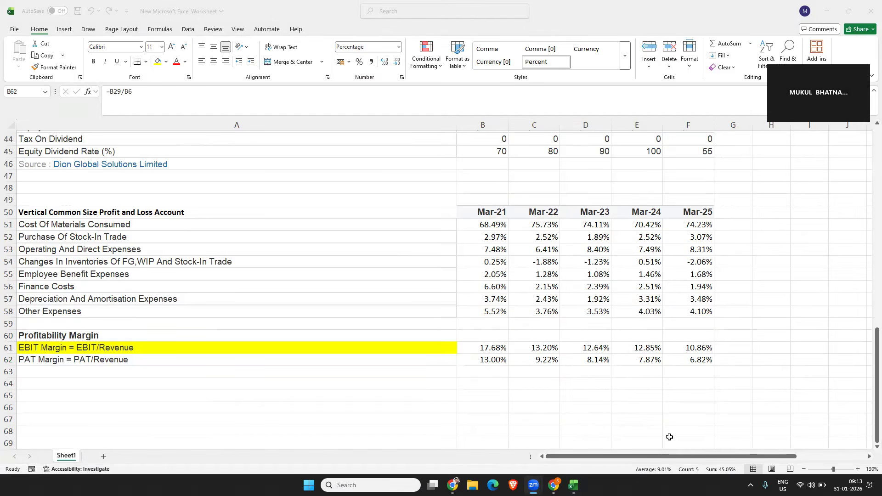
left_click(138, 383)
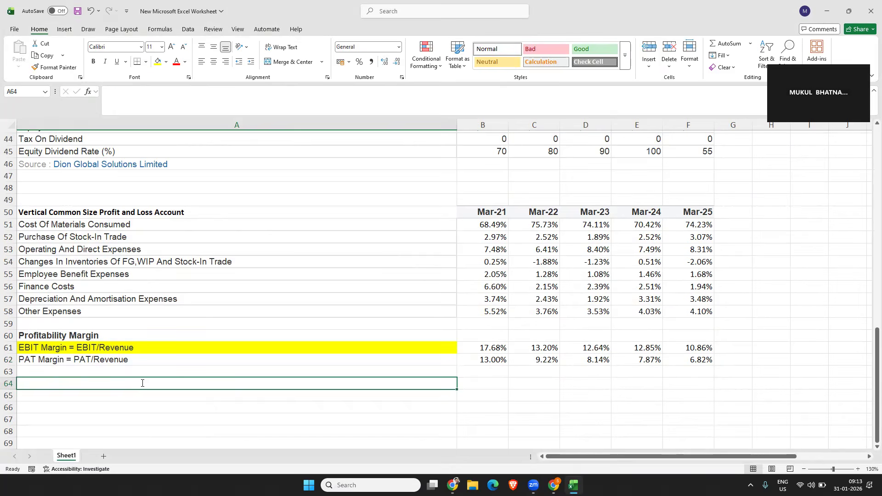
type("Leverage")
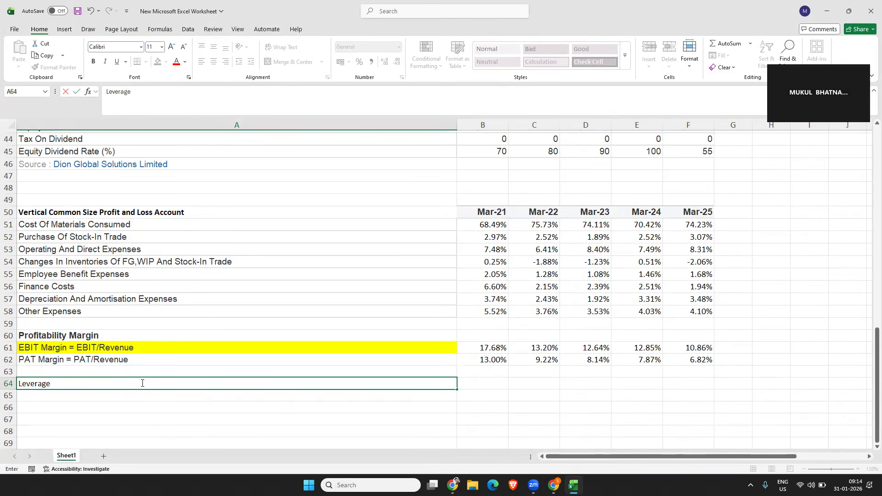
key("Return")
left_click(141, 383)
key("ctrl+b")
key("Return")
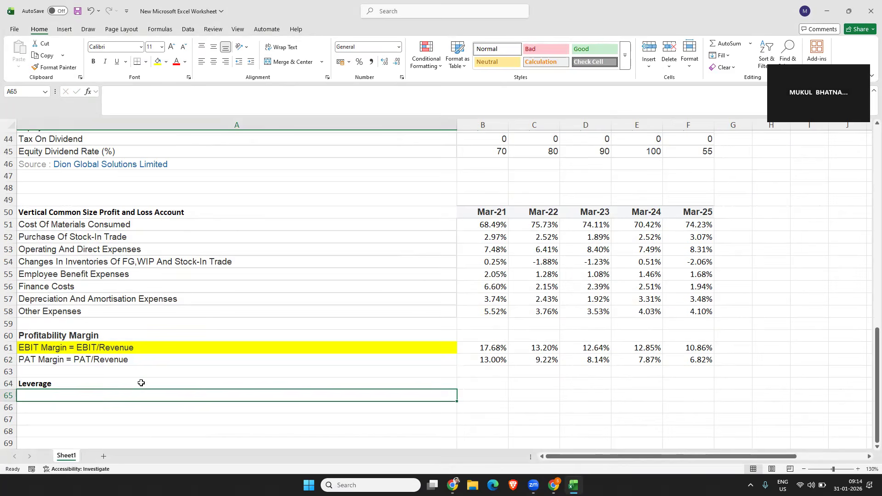
Enter the labels DOL, DFL and DCL in A65 to A67 under the Leverage heading
type("DOL")
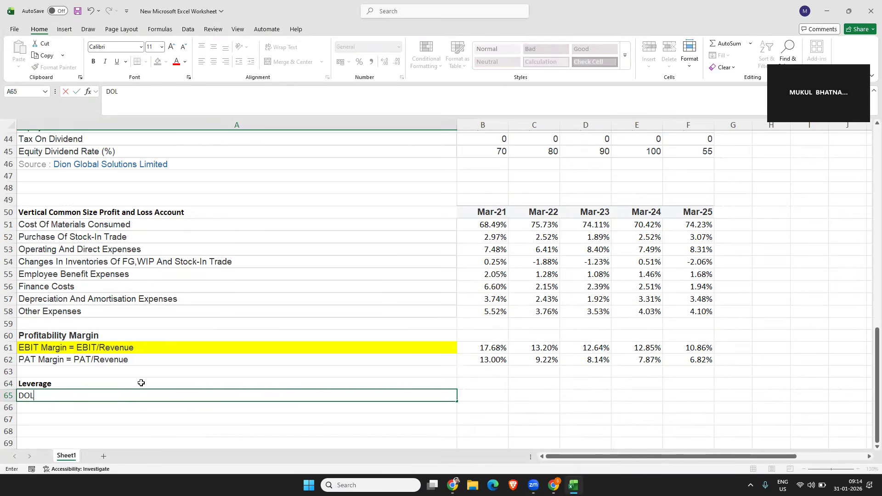
key("Return")
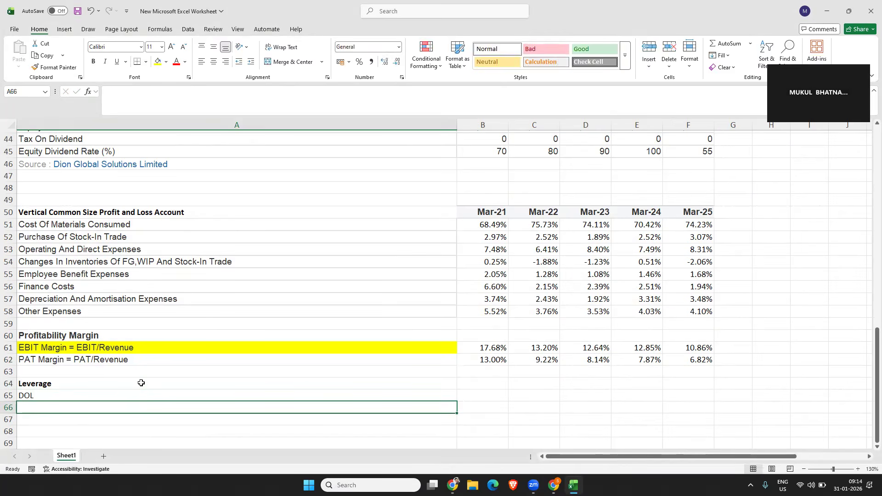
type("DFL")
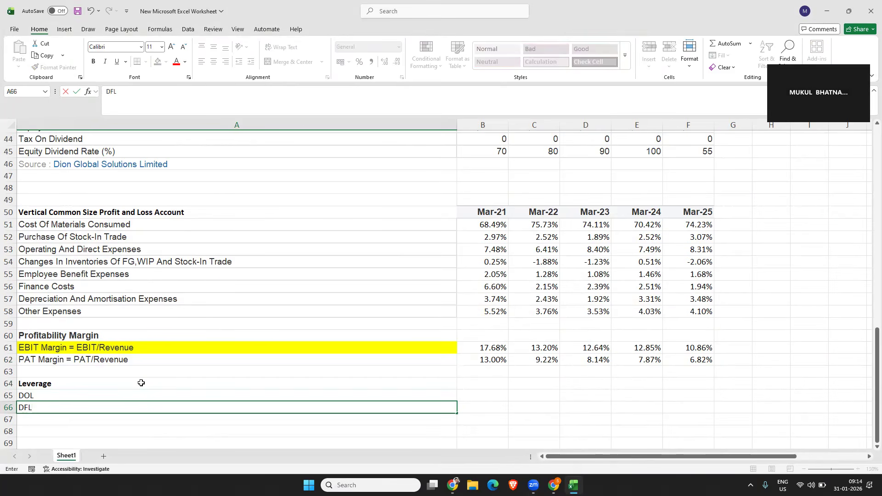
key("Return")
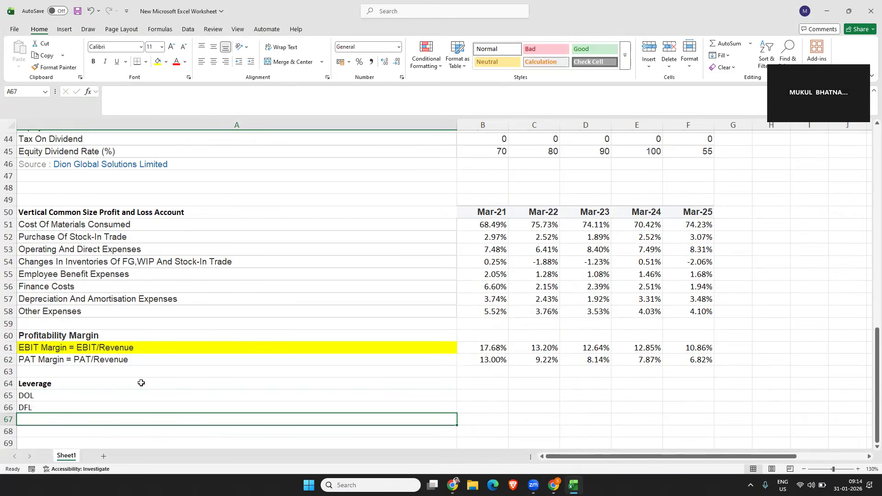
type("DCL")
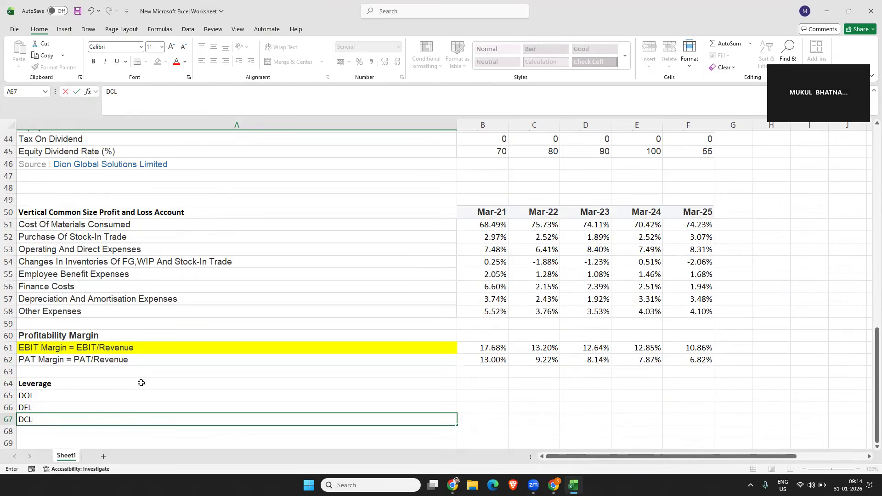
key("Up")
key("Up")
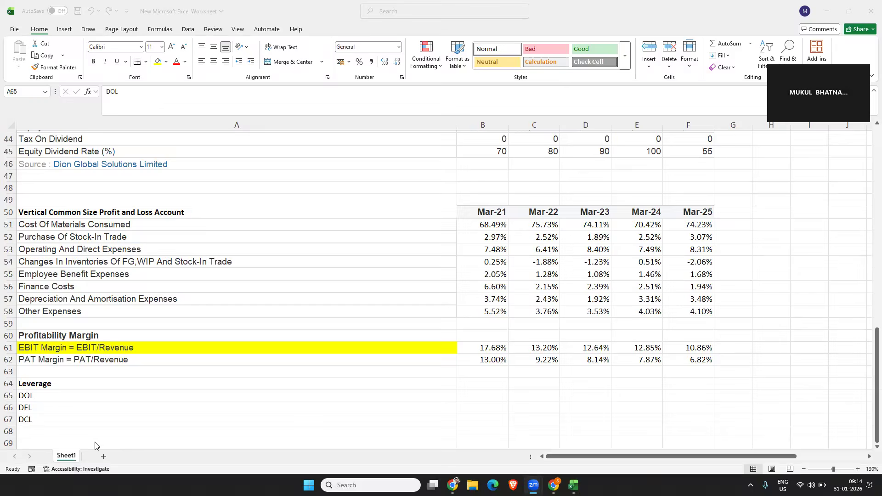
Extend the DOL label in A65 to read "DOL= % Change in EBIT/% Change in Sales"
left_click(53, 395)
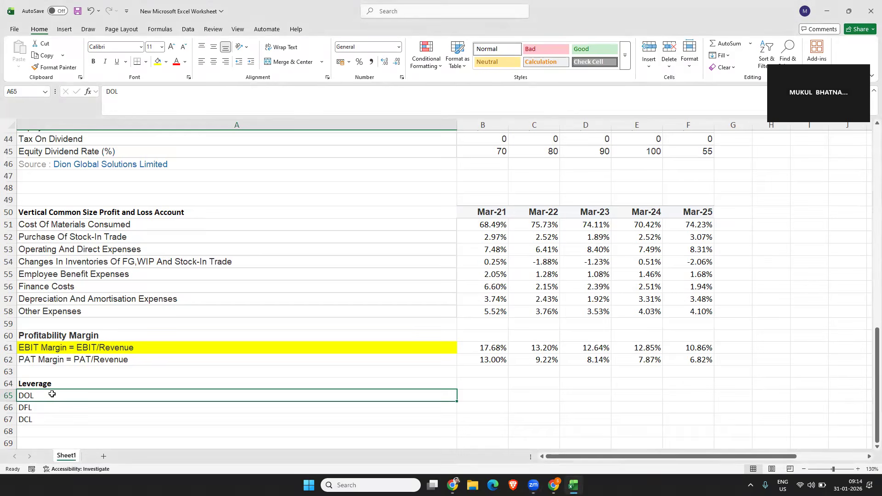
double_click(52, 395)
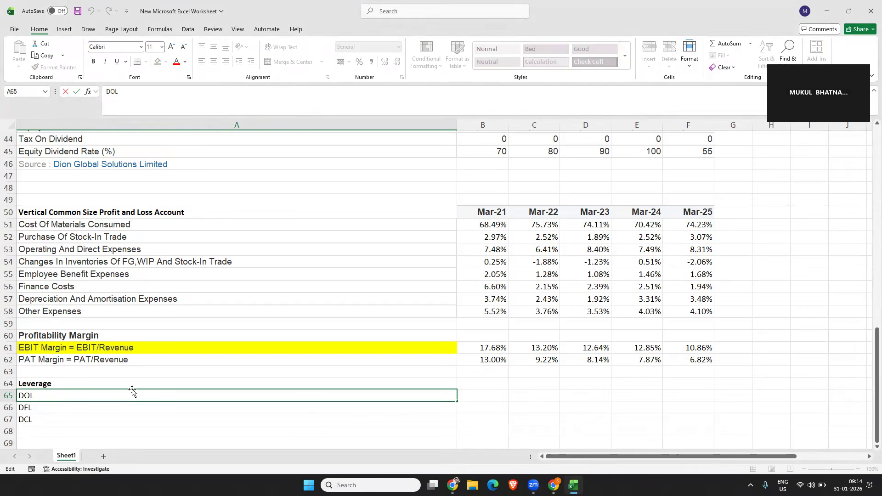
type("= % Change in EBIT")
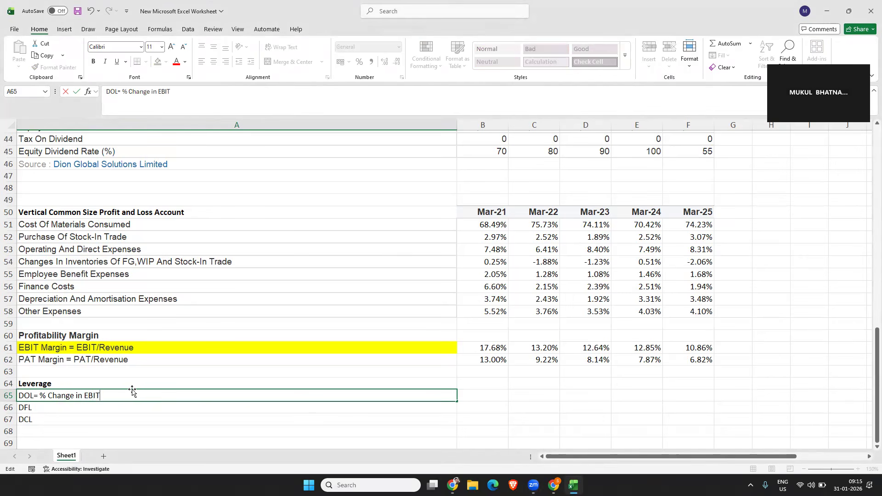
type("/% Change in Sales")
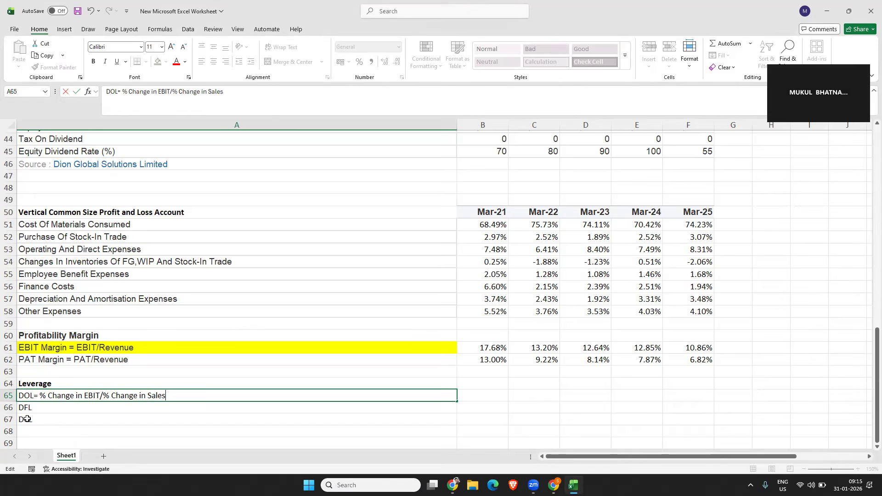
Extend the DFL label in A66 to read "DFL= EBIT/EBT"
double_click(44, 407)
type("=")
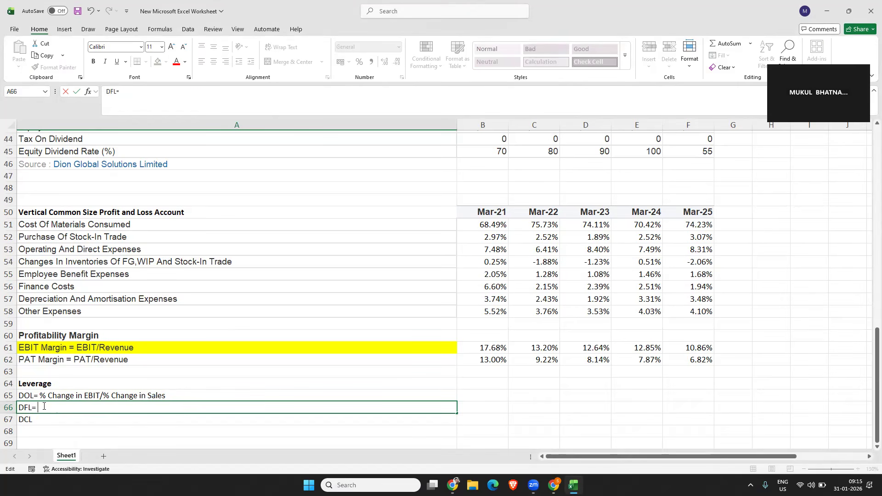
type(" EBIT/EBT")
left_click(44, 418)
double_click(50, 419)
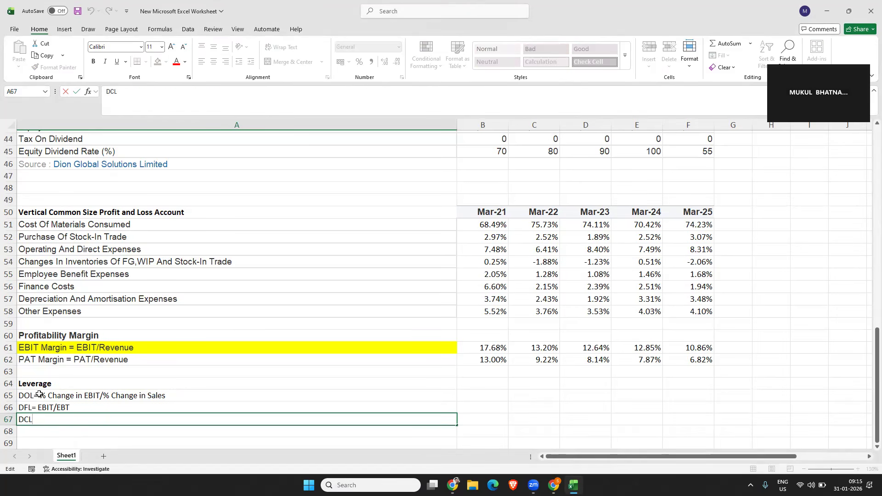
left_click(40, 395)
left_click(43, 408)
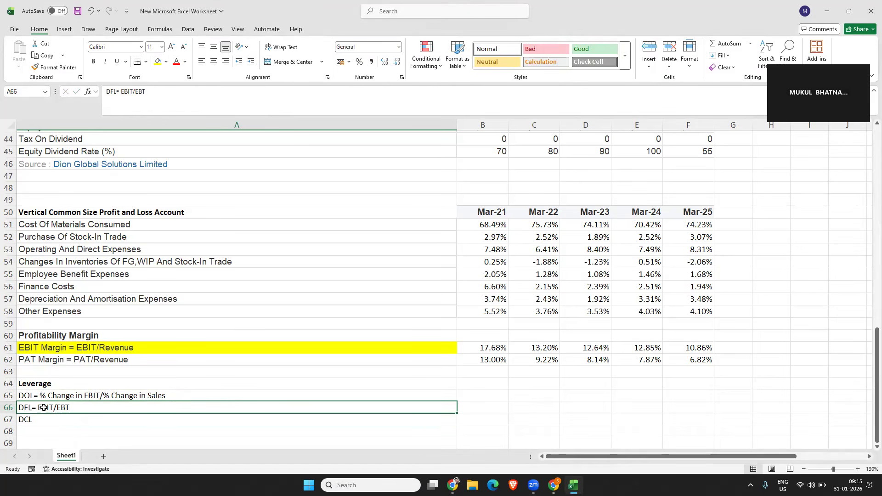
left_click(57, 395)
left_click_drag(57, 396, 60, 407)
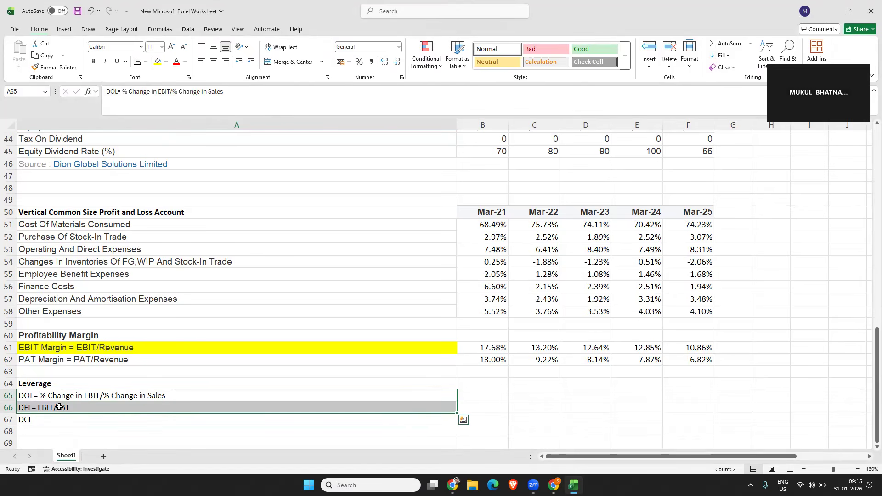
left_click(34, 398)
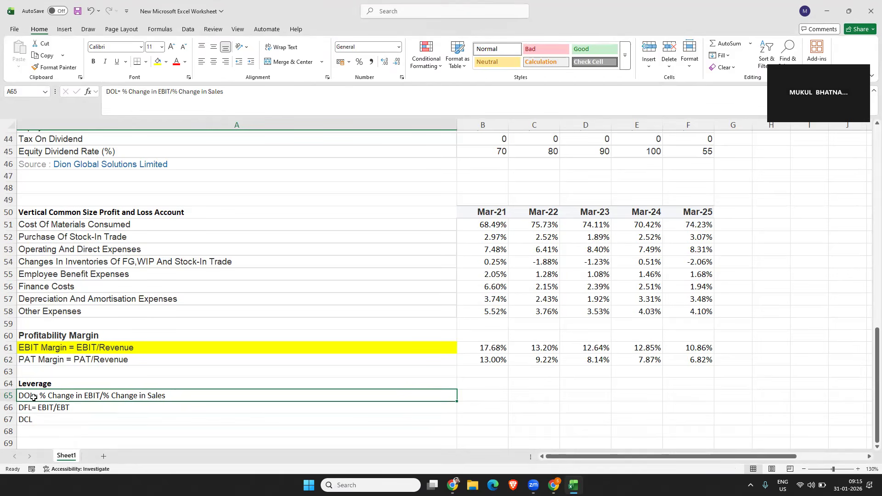
left_click(62, 348)
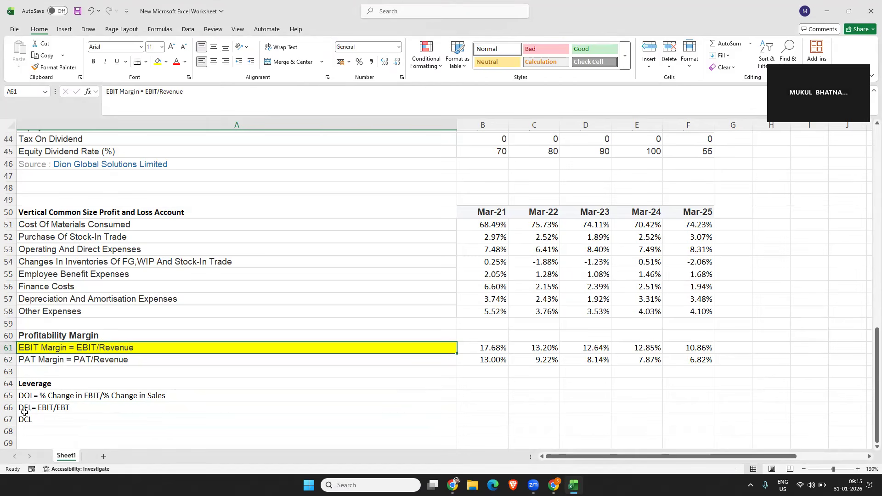
Insert a blank row above the DOL label, directly under the Leverage heading, and select its column A cell
left_click(34, 398)
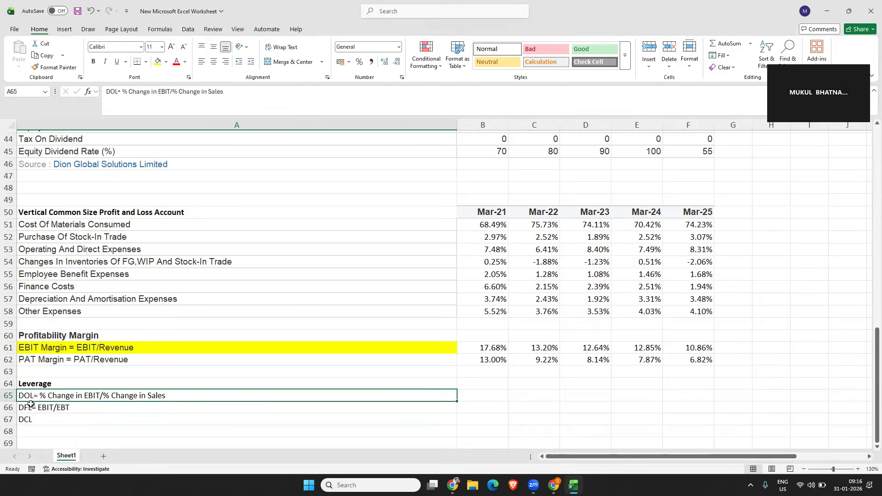
right_click(7, 395)
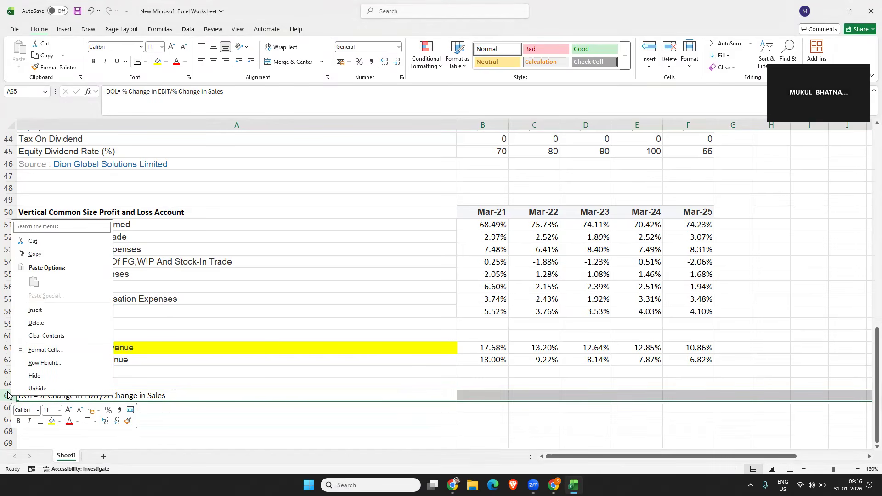
left_click(48, 312)
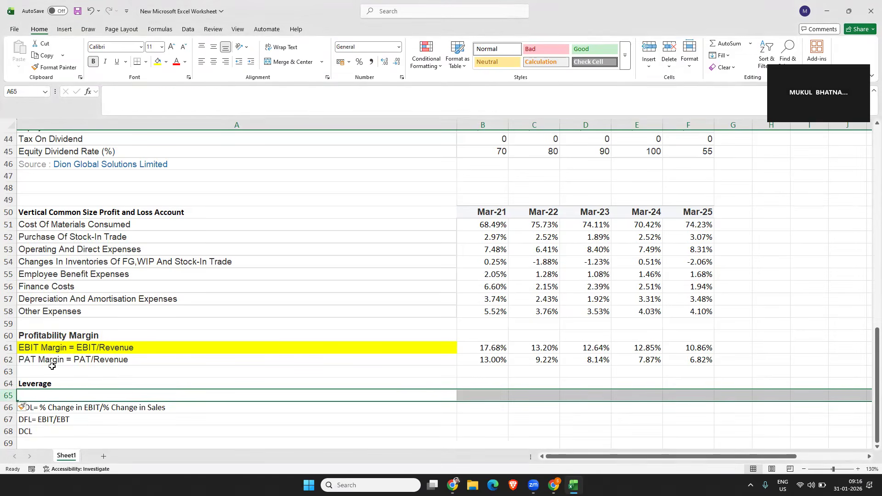
left_click(58, 396)
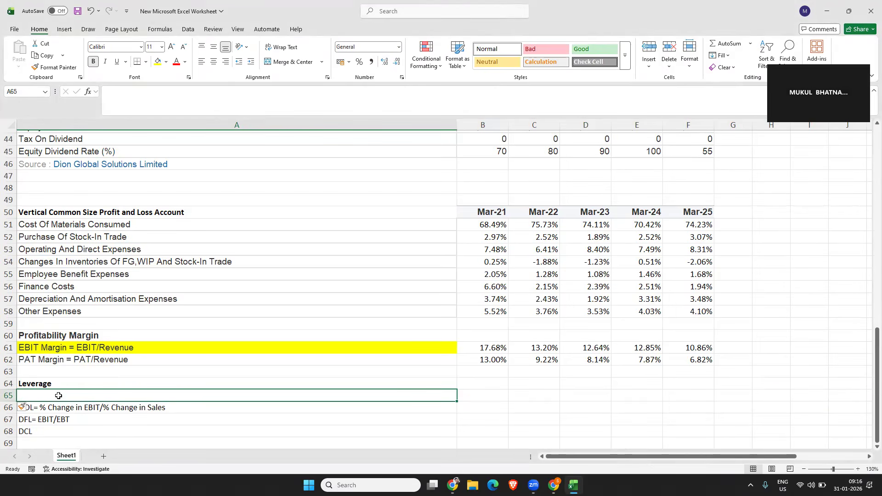
Add an EBIT row in row 65, computing profit before tax plus finance costs (=B22+B16) in B65 and extending it through Mar-25
type("EBIT")
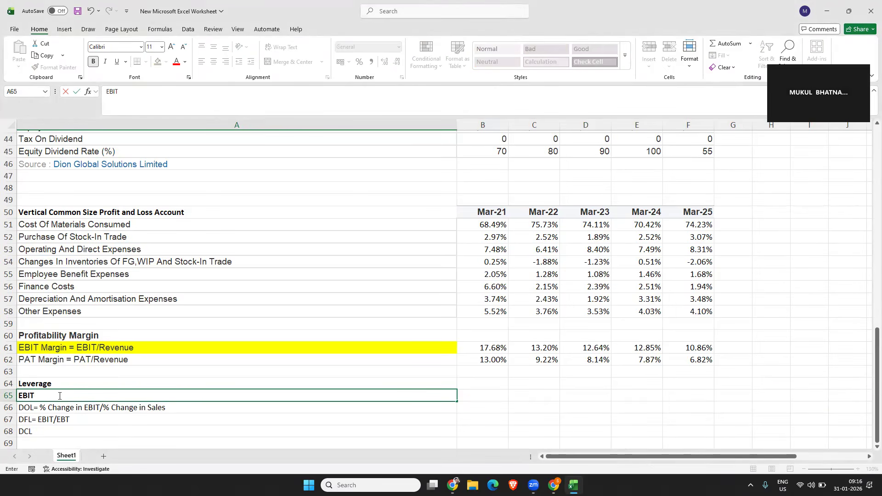
left_click(467, 395)
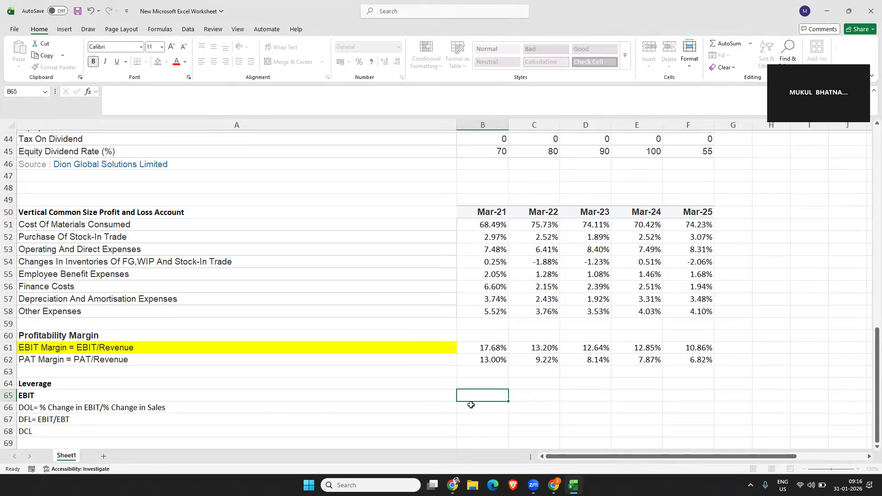
type("=")
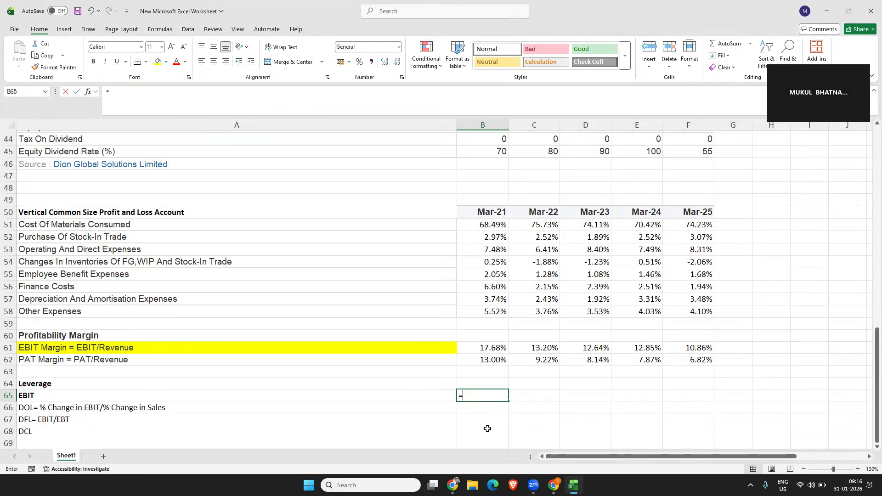
key("Up")
key("Up")
key("Up")
key("Up")
key("Up")
key("Up")
key("Up")
key("Up")
key("Up")
key("Up")
key("Up")
key("Up")
key("Up")
key("Up")
key("Up")
key("Up")
key("Up")
key("Up")
key("Up")
key("Up")
key("Up")
key("Up")
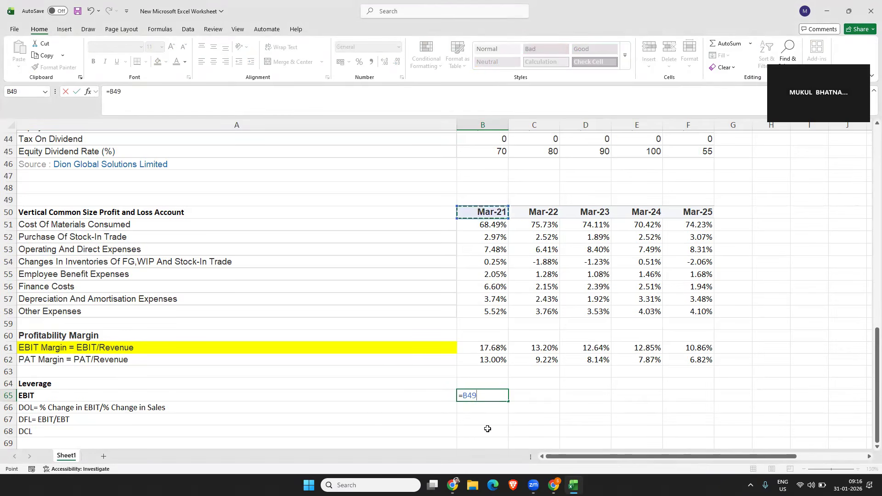
key("Up")
key("Up")
key("Up")
key("Up")
key("Up")
key("Up")
key("Up")
key("Up")
key("Up")
key("Up")
key("Up")
key("Up")
key("Up")
key("Up")
key("Up")
key("Up")
key("Up")
key("Up")
key("Up")
key("Up")
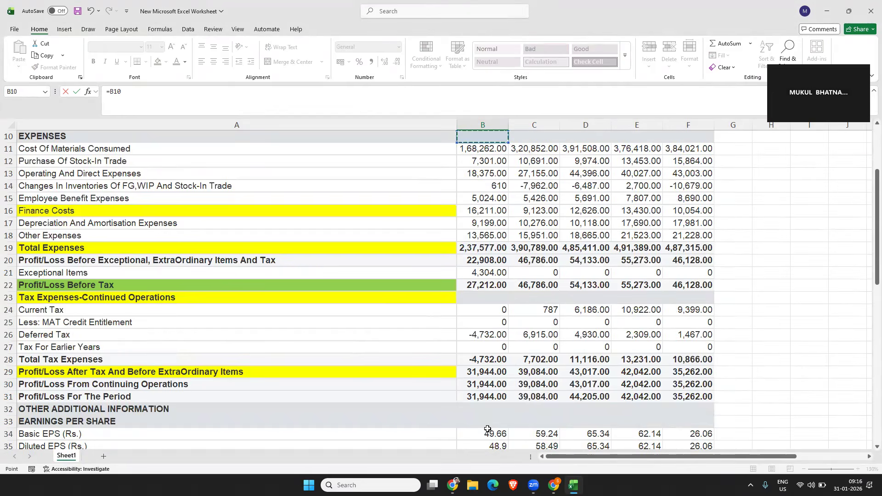
key("Down")
key("Down")
key("Down")
key("Down")
key("Down")
key("Down")
key("Down")
key("Down")
key("Down")
key("Down")
key("Down")
key("Down")
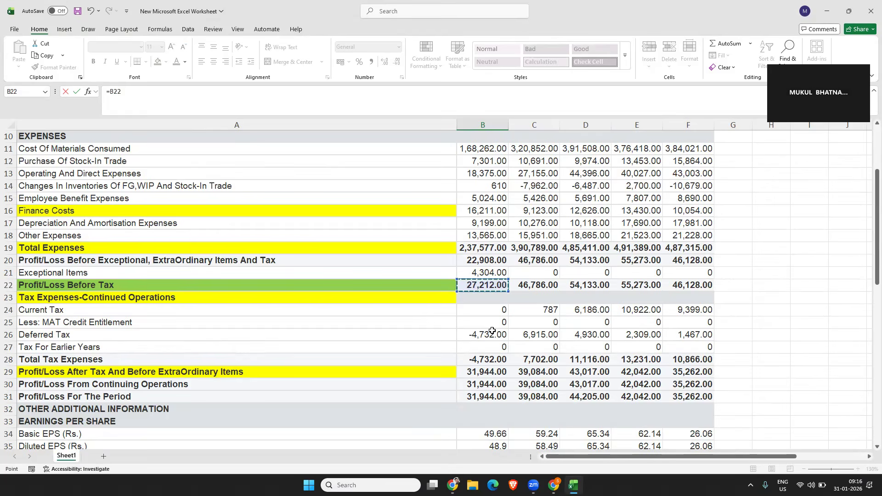
type("+")
left_click(491, 212)
key("Return")
left_click(493, 322)
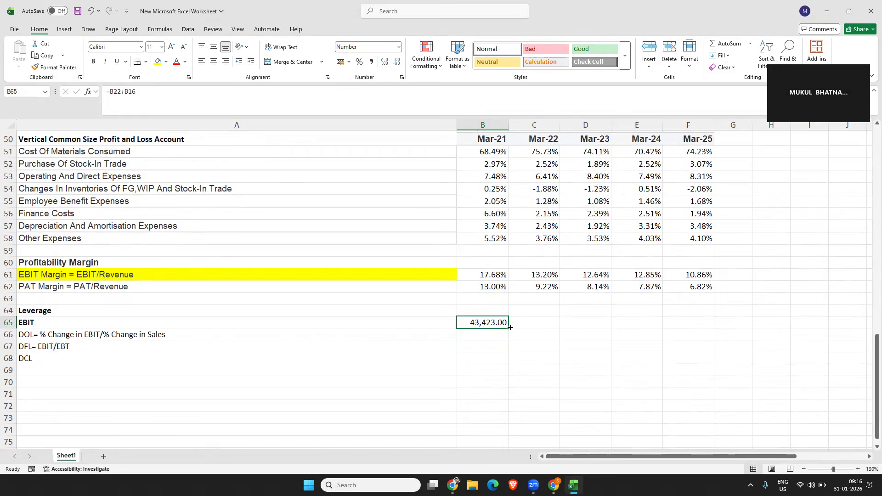
left_click_drag(507, 327, 695, 328)
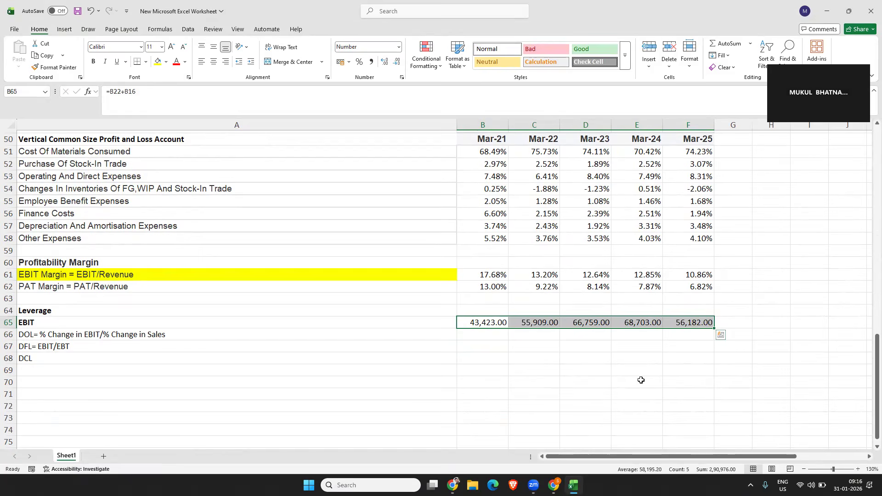
Insert a row above the DOL line and label it "Percentage Change in EBIT"
left_click(108, 335)
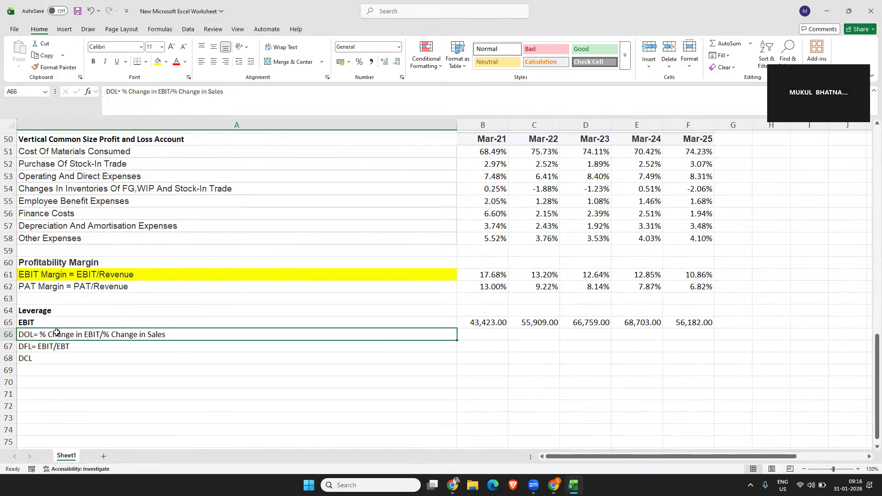
right_click(7, 335)
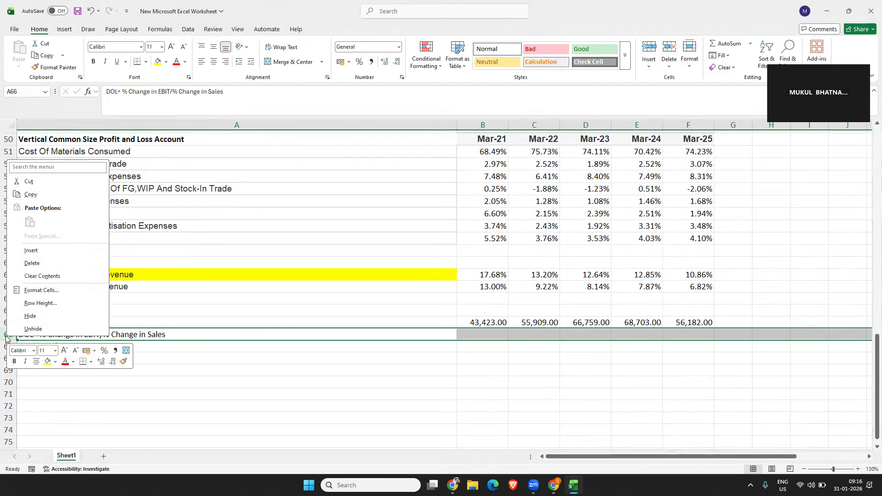
left_click(37, 249)
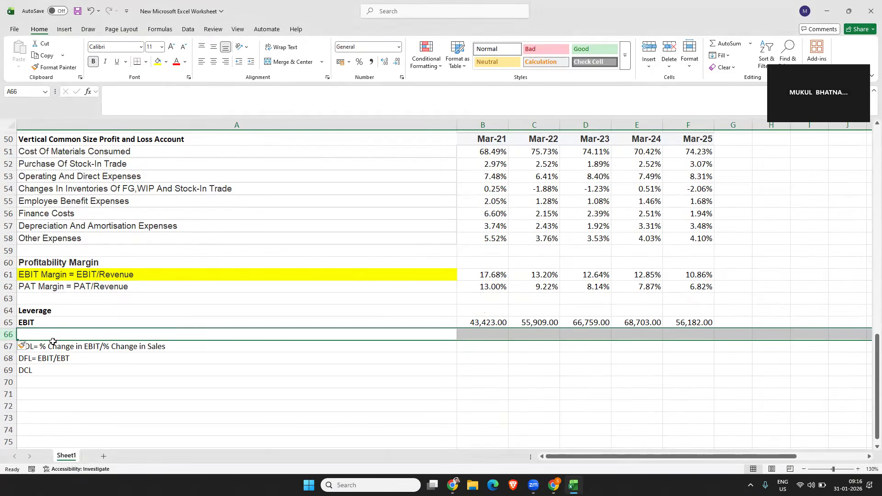
left_click(56, 336)
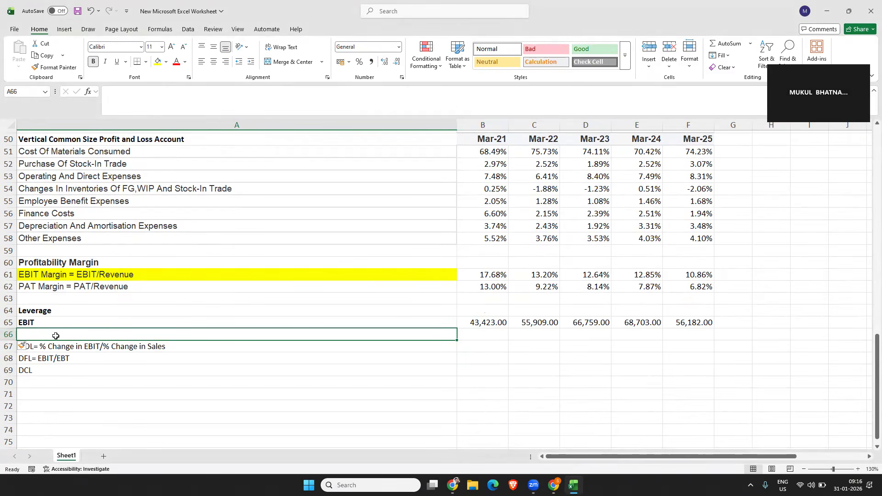
type("Percentage")
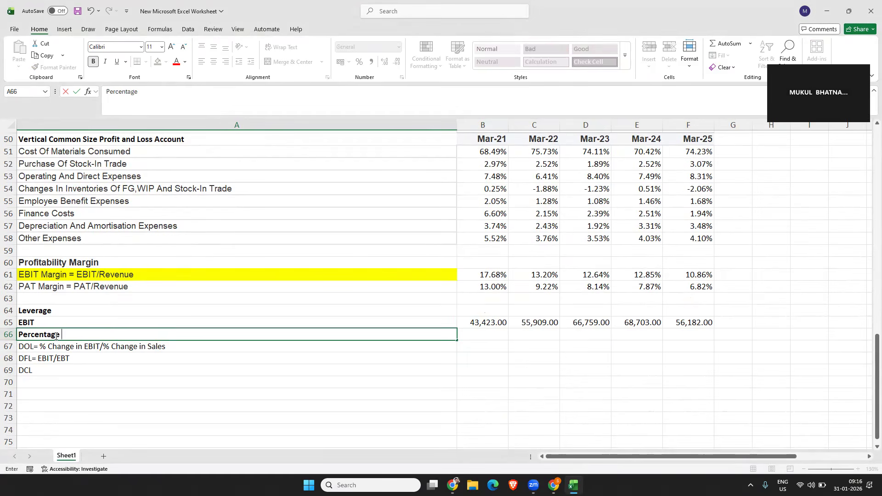
type(" Change in EBIT")
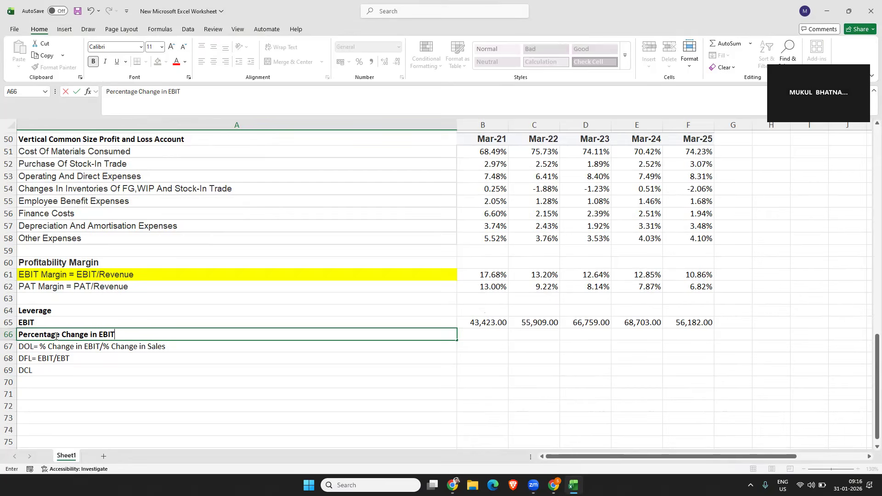
left_click(478, 339)
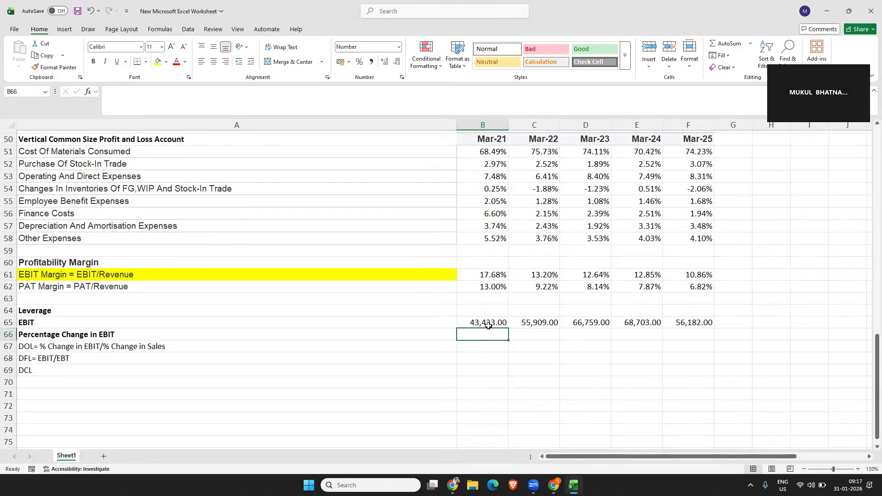
left_click_drag(485, 139, 489, 405)
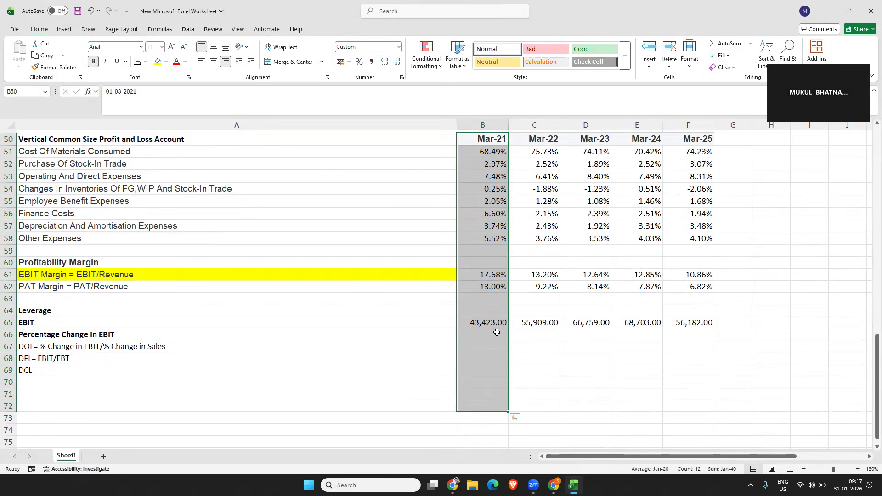
left_click(497, 332)
left_click(528, 335)
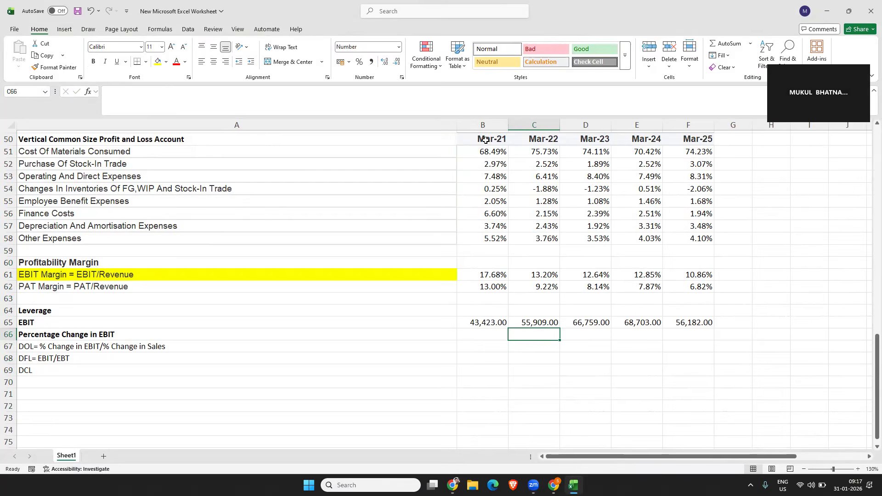
left_click(488, 332)
Calculate the Mar-22 percentage change in EBIT in C66 with =(C65-B65)/B65
left_click(514, 335)
type("=")
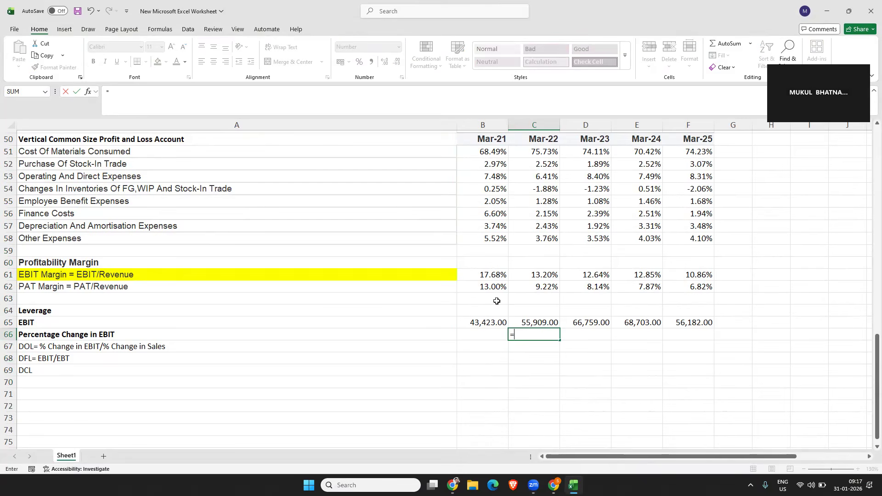
type("(")
key("Up")
type("-")
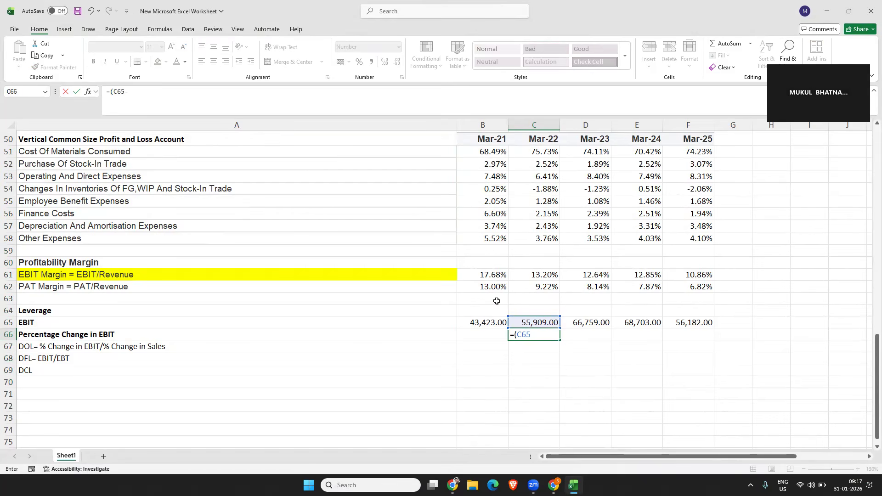
key("Left")
key("Up")
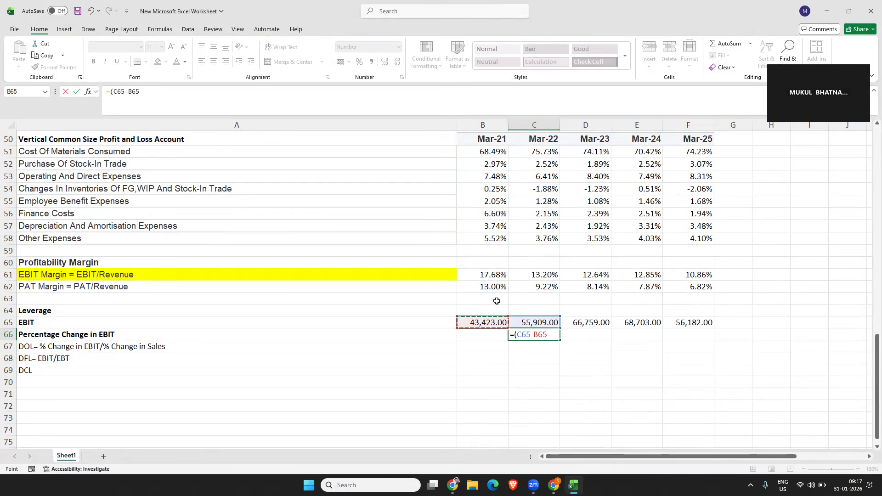
type(")/")
key("Up")
key("Left")
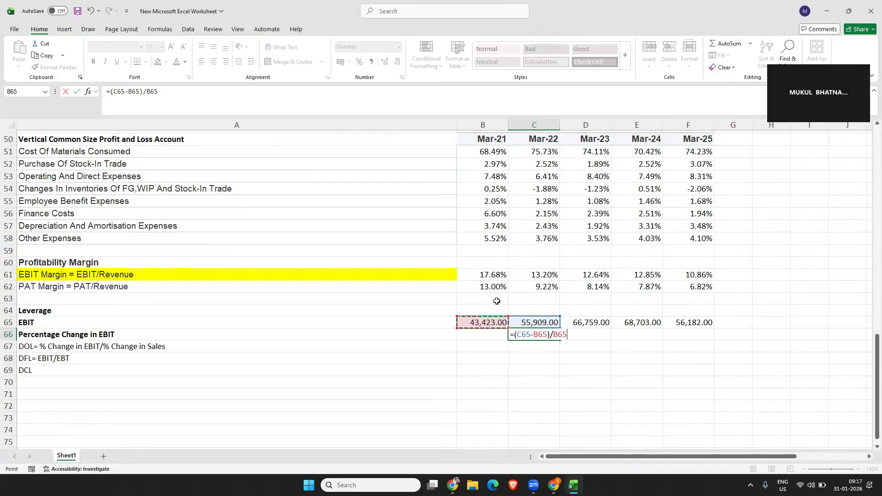
key("Return")
Format C66 as a percentage with two decimals and fill the formula across to F66
left_click(535, 331)
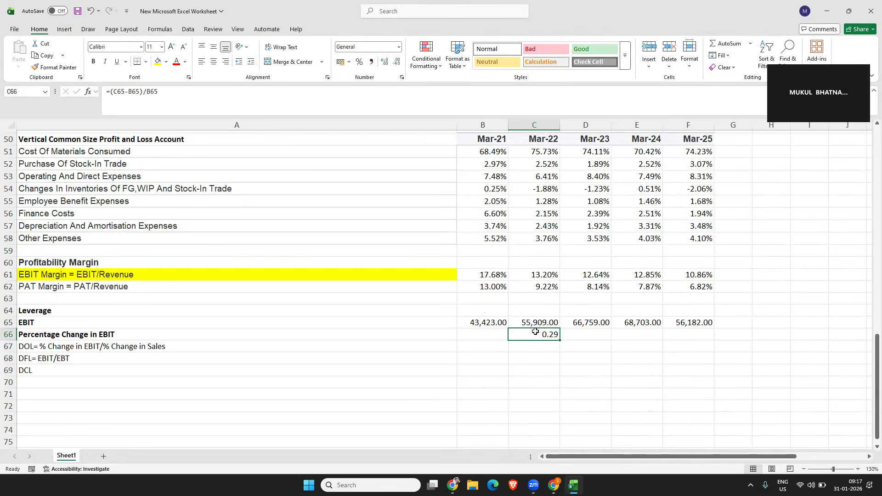
left_click(359, 61)
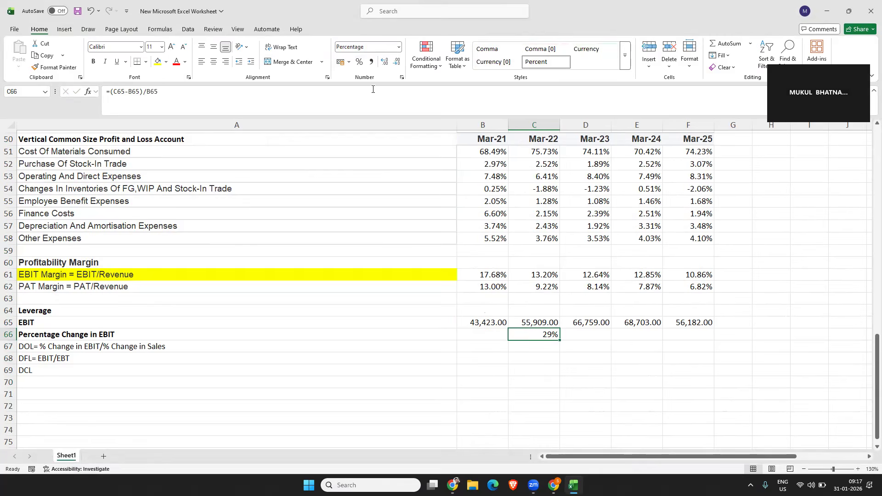
left_click(384, 63)
left_click(384, 63)
left_click(572, 335)
left_click(553, 334)
left_click_drag(559, 339, 688, 342)
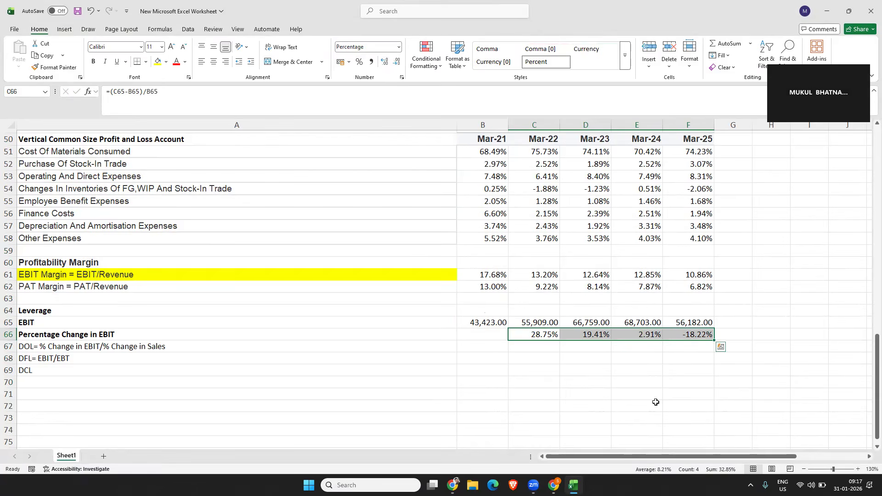
Insert another row above the DOL line and label it "Percentage Change in Sales", reusing a copy of the EBIT change label
left_click(11, 347)
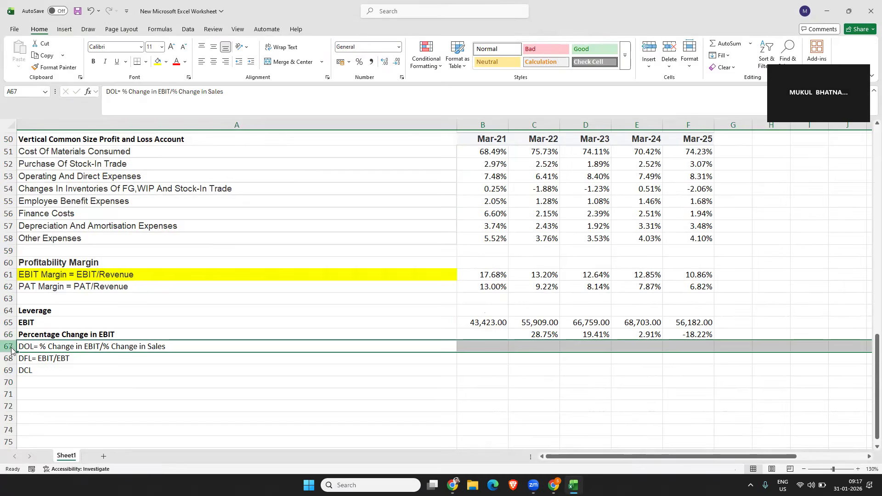
right_click(11, 347)
left_click(37, 265)
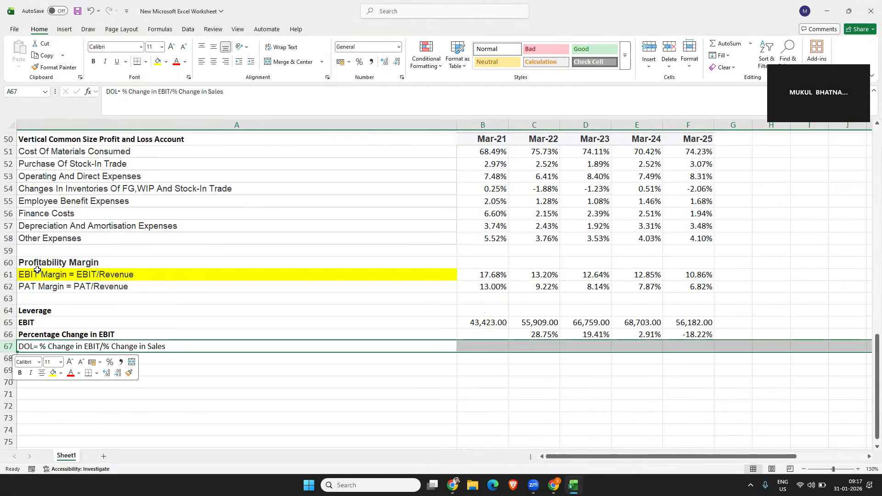
left_click(69, 335)
key("ctrl+c")
left_click(71, 347)
key("ctrl+v")
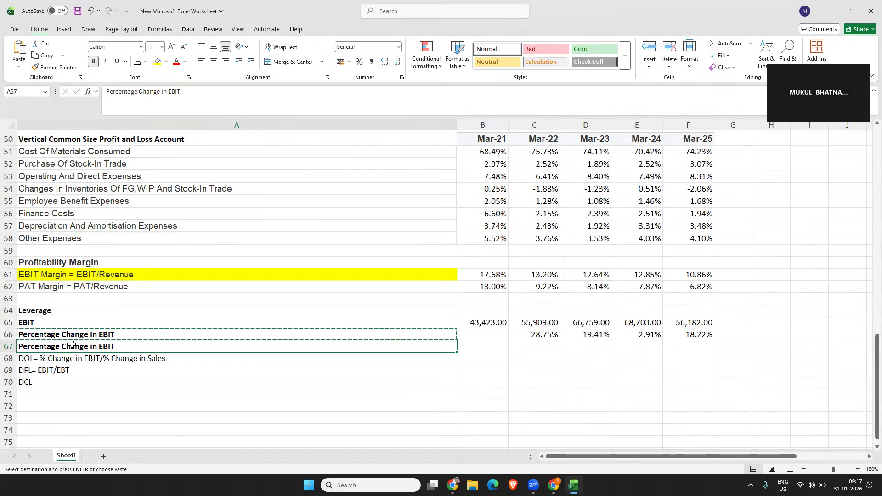
double_click(104, 347)
double_click(103, 346)
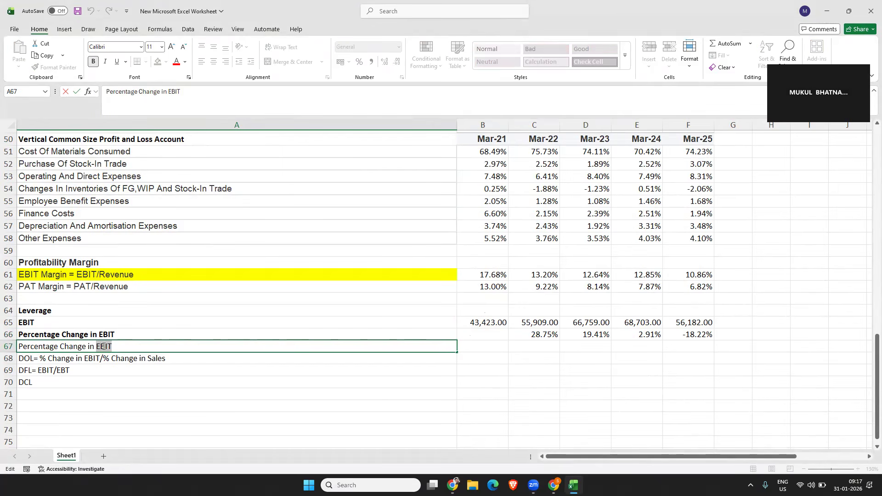
type("Sa")
left_click(175, 401)
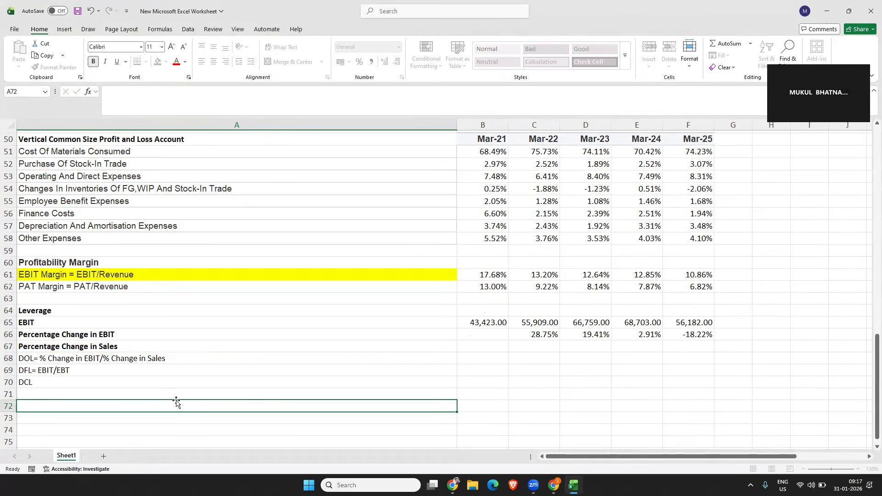
left_click(500, 346)
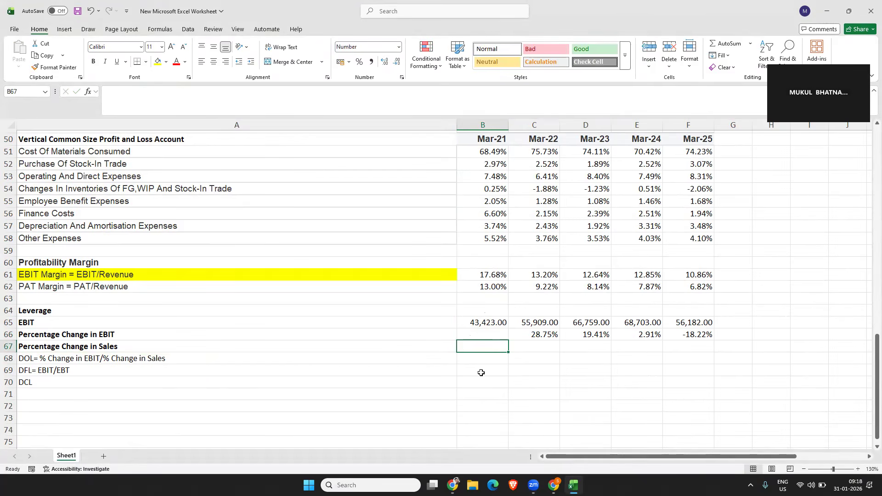
type("=")
key("BackSpace")
Calculate the Mar-22 percentage change in sales in C67 with =(C6-B6)/B6 and fill the formula across to F67
left_click(529, 349)
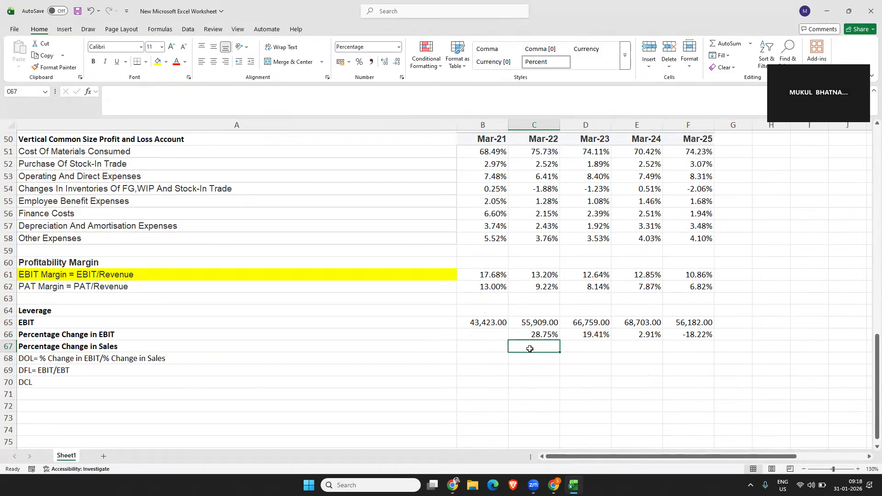
type("=(")
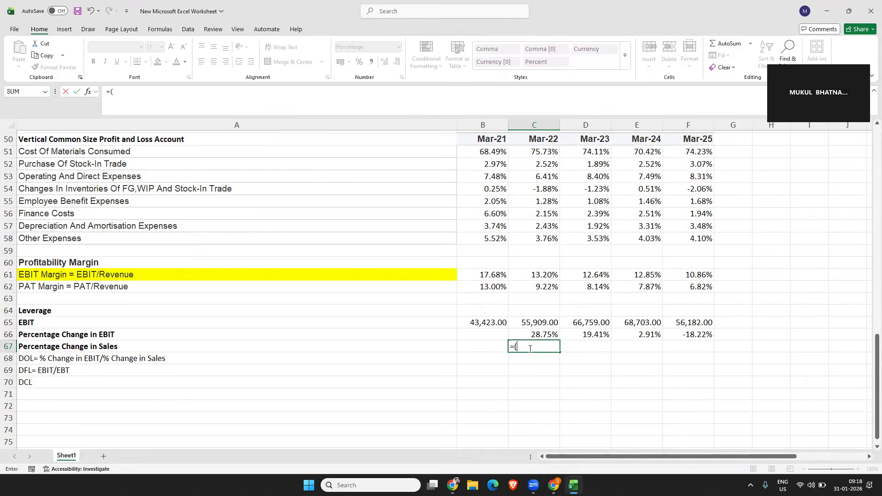
scroll(560, 350, "up", 16)
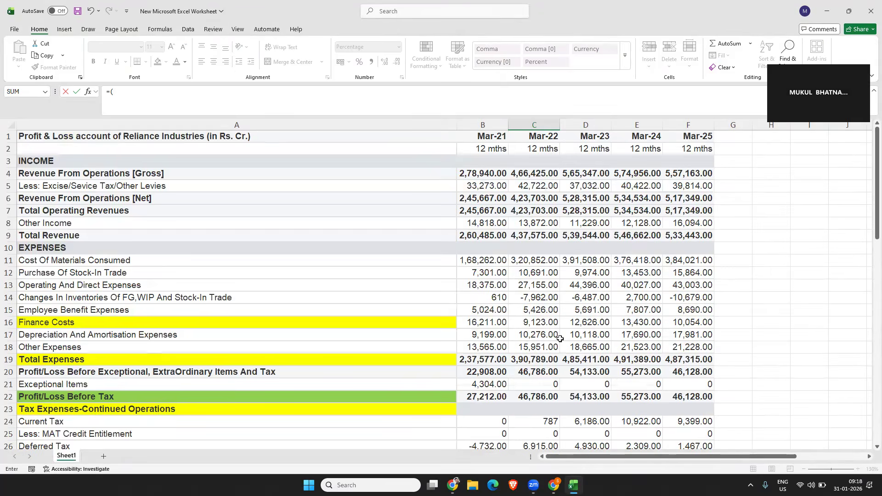
left_click(136, 197)
left_click(526, 199)
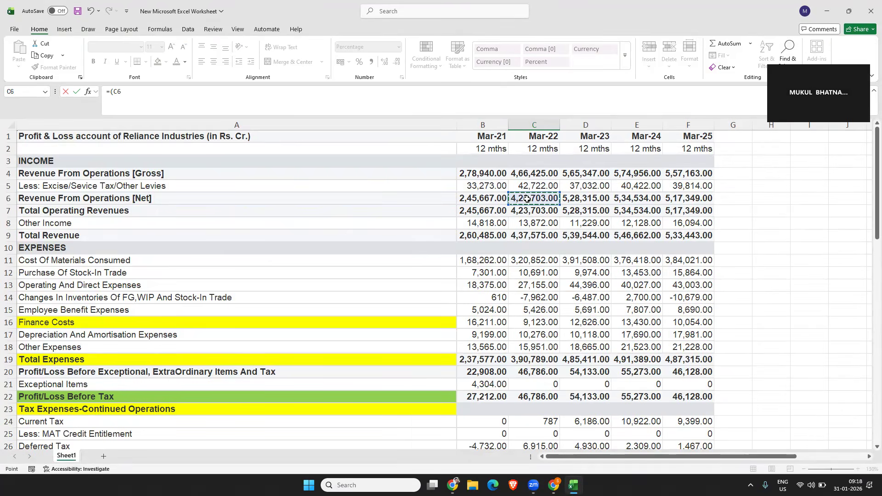
type("-")
left_click(479, 198)
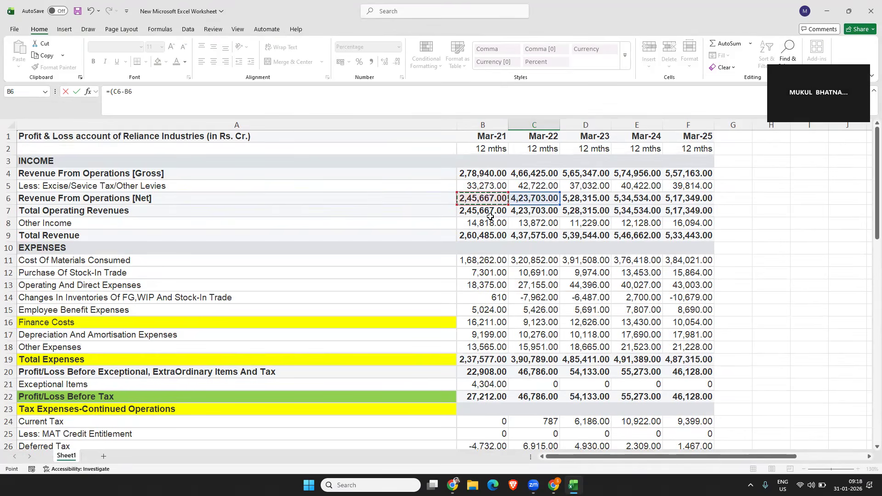
type(")/")
left_click(492, 202)
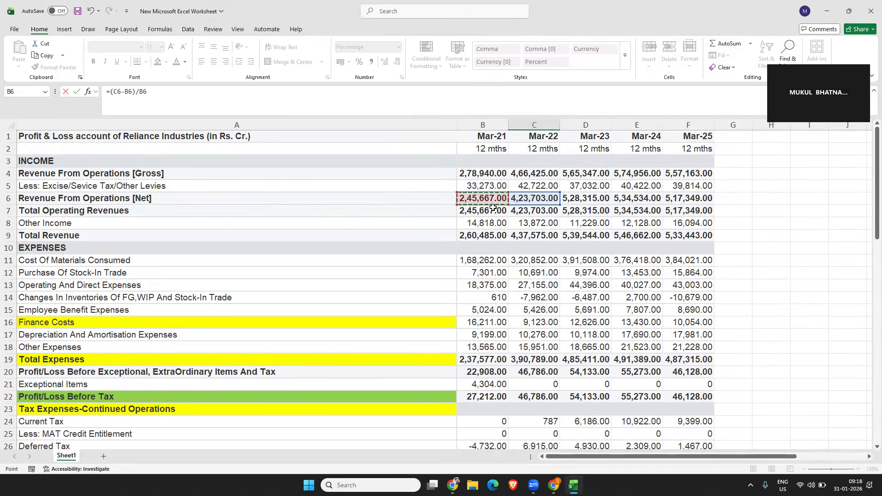
scroll(492, 207, "down", 17)
key("ctrl+Return")
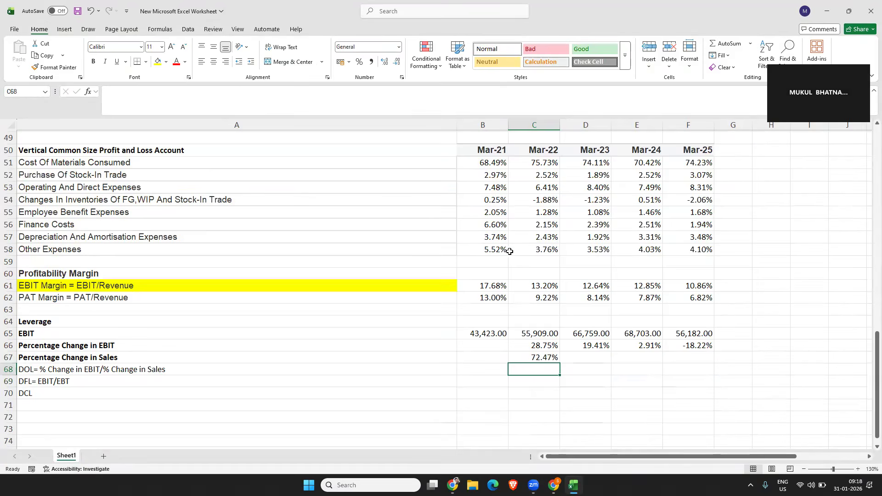
left_click_drag(558, 326, 698, 326)
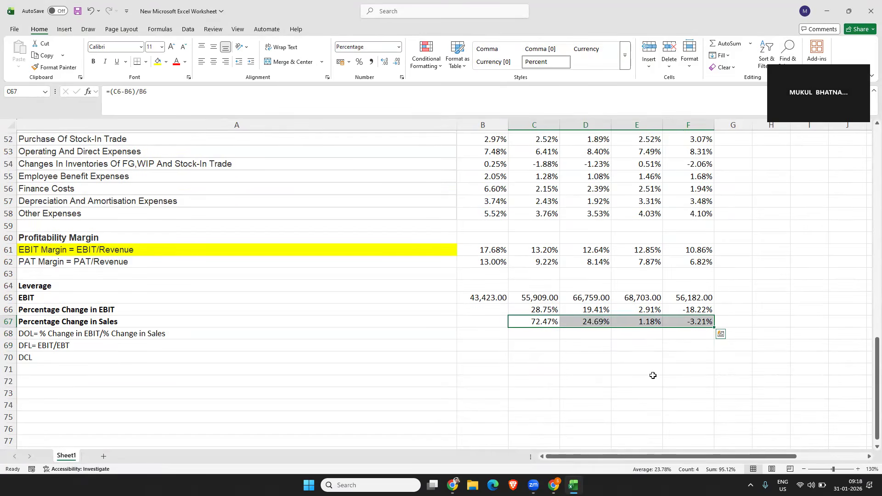
Calculate the Mar-22 DOL in C68 with =C66/C67 and fill the formula across to F68
left_click(160, 334)
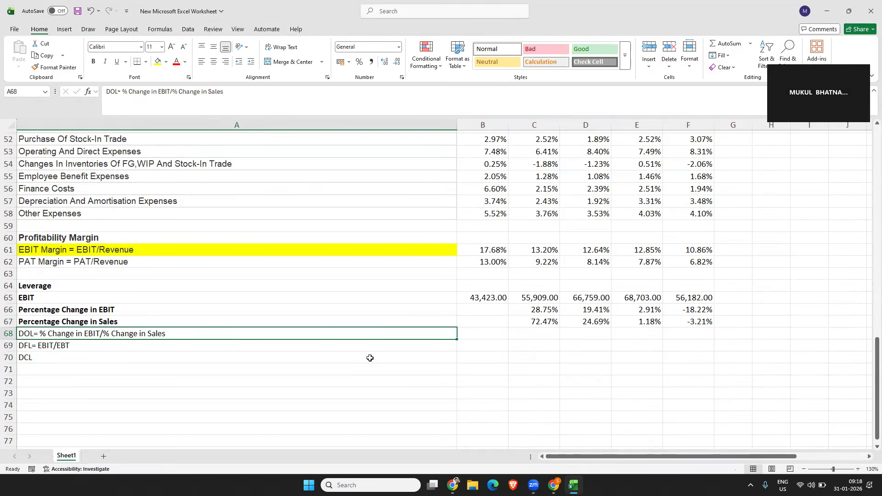
left_click(519, 340)
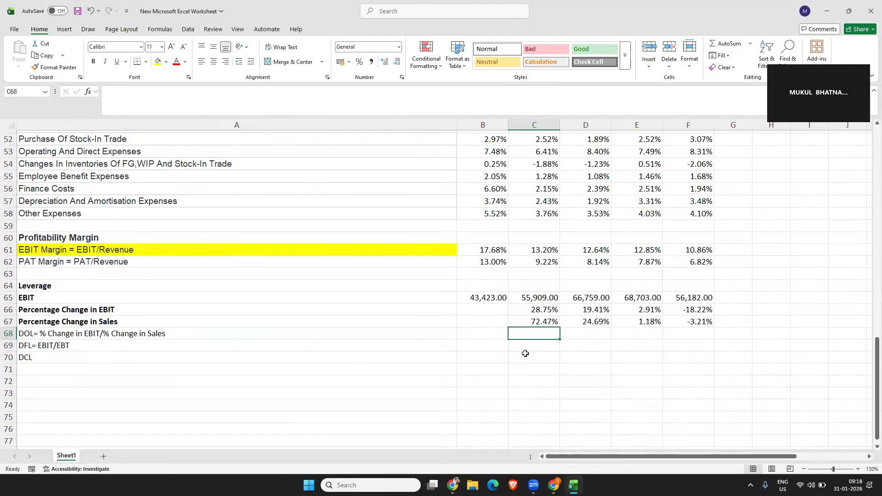
type("=")
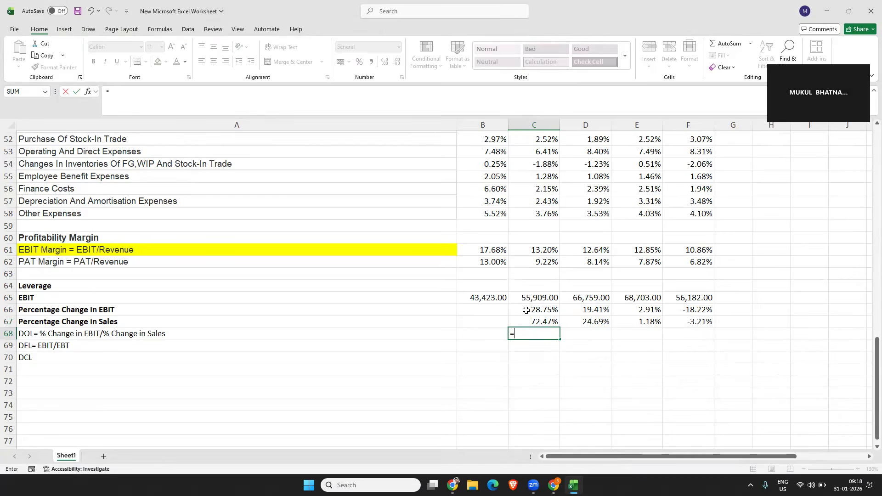
left_click(526, 310)
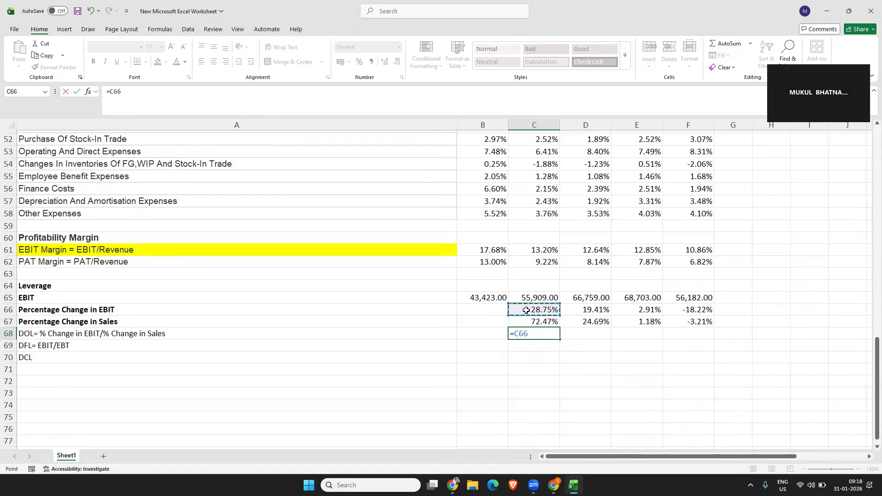
type("/")
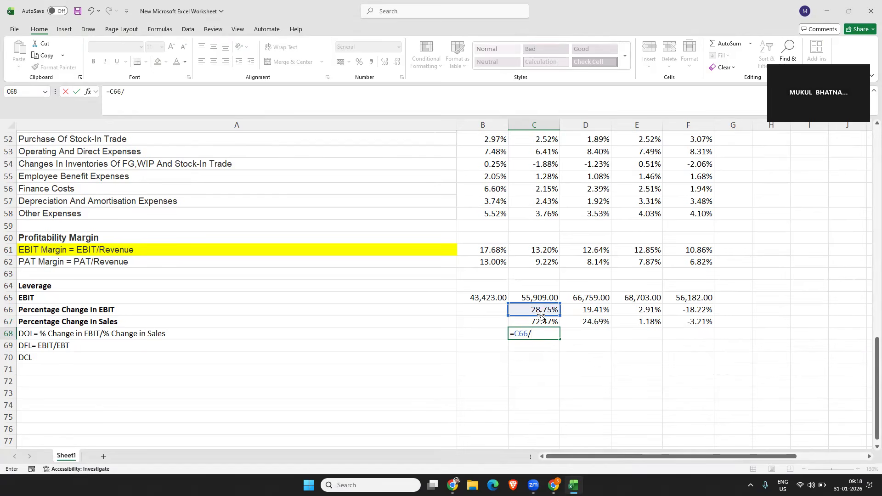
left_click(542, 321)
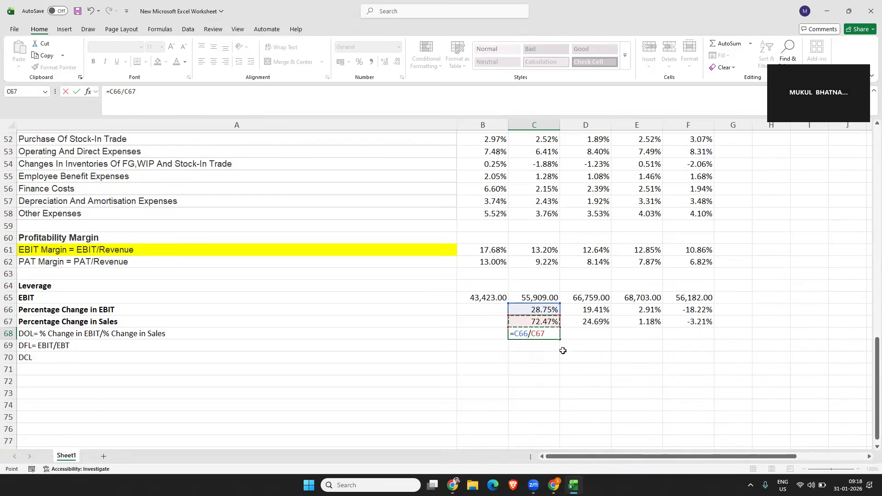
key("Return")
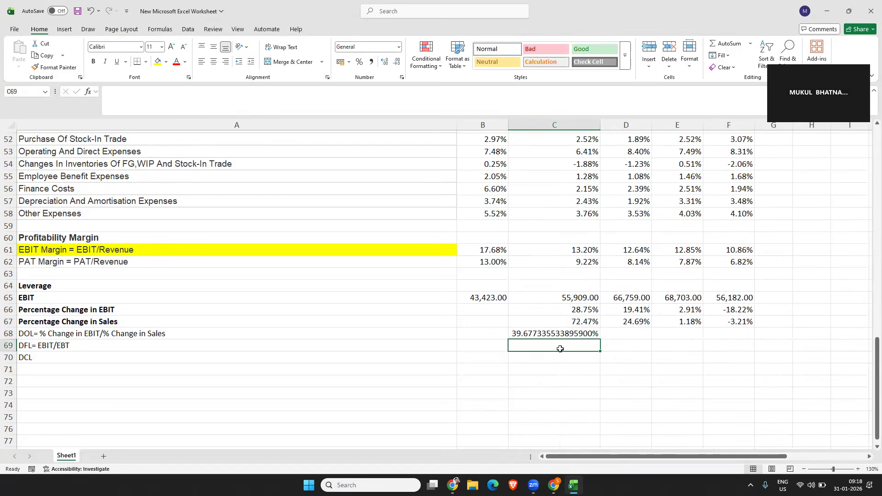
left_click(560, 336)
left_click_drag(599, 340, 733, 341)
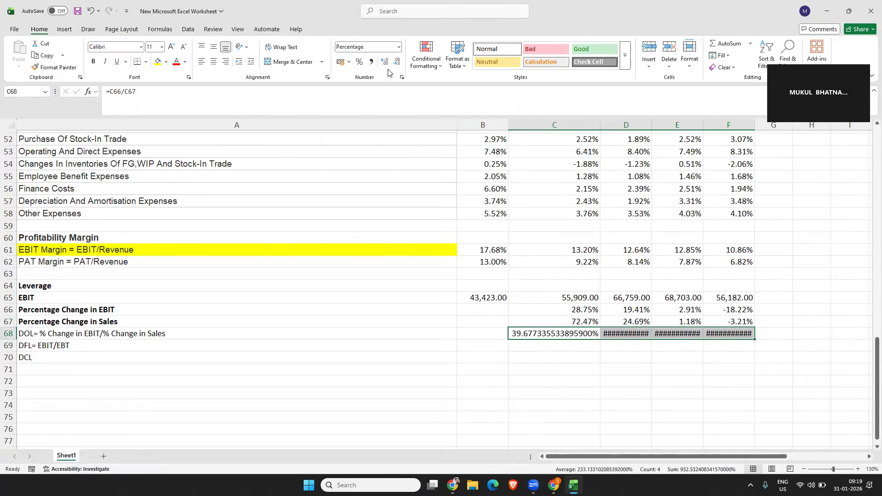
Apply the Comma style to the DOL values in C68:F68 and fit column C's width to its contents
left_click(357, 66)
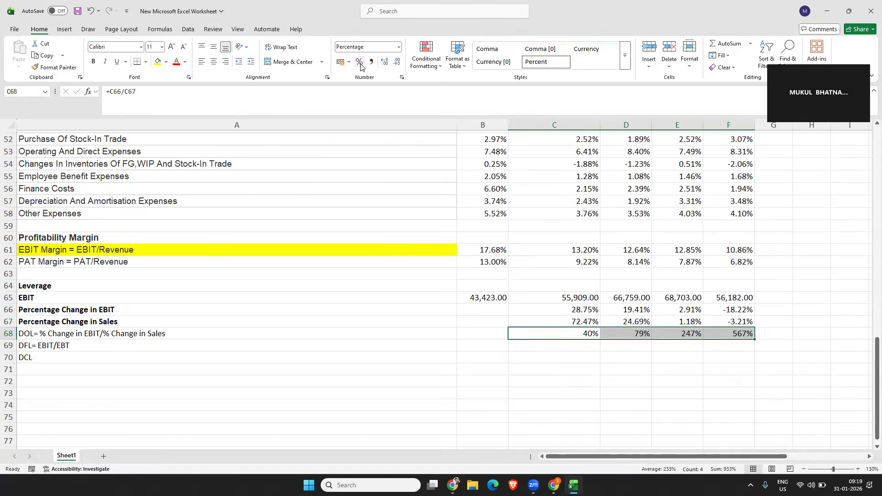
left_click(485, 51)
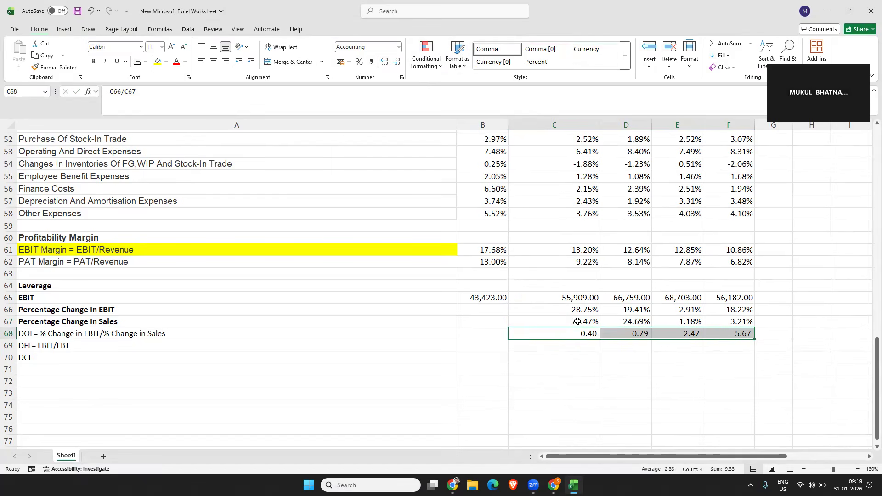
double_click(599, 125)
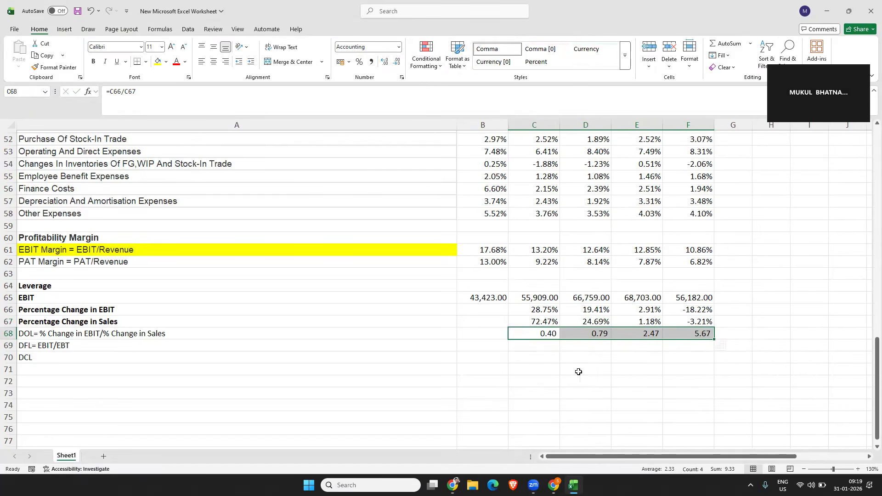
left_click(541, 334)
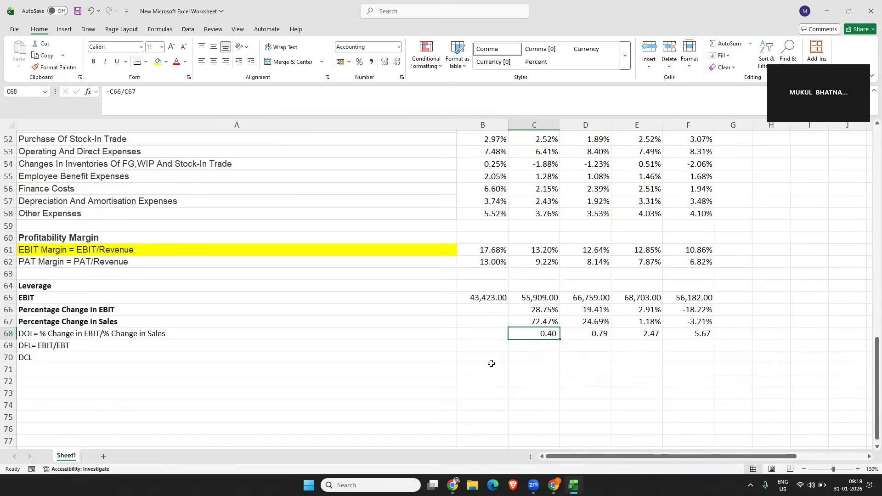
Calculate the Mar-21 DFL in B69 by dividing EBIT by Profit/Loss Before Tax with =B65/B22
left_click(173, 350)
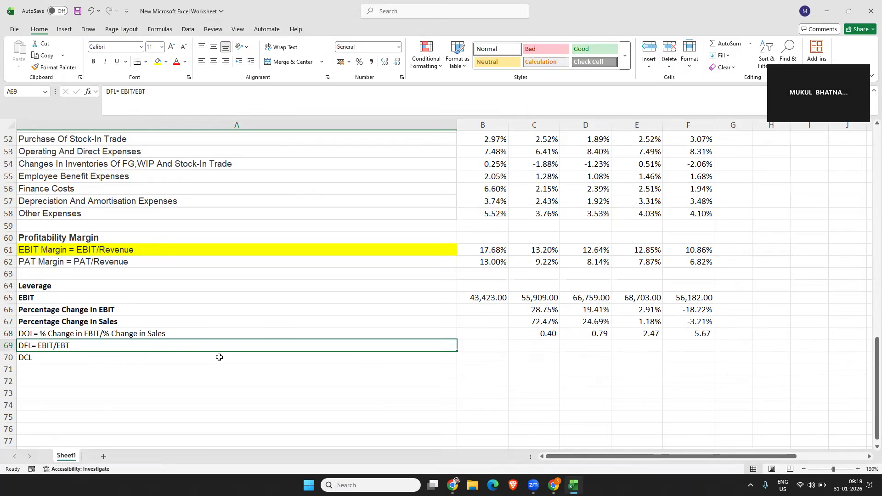
left_click(495, 349)
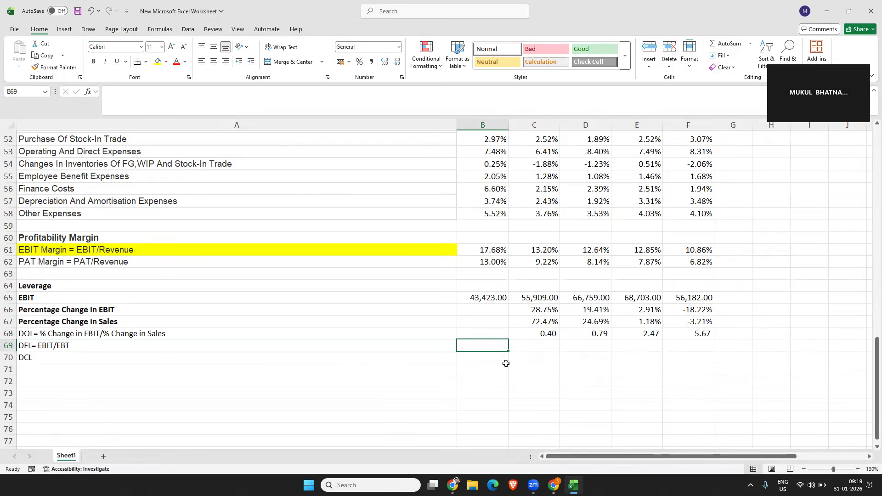
type("=")
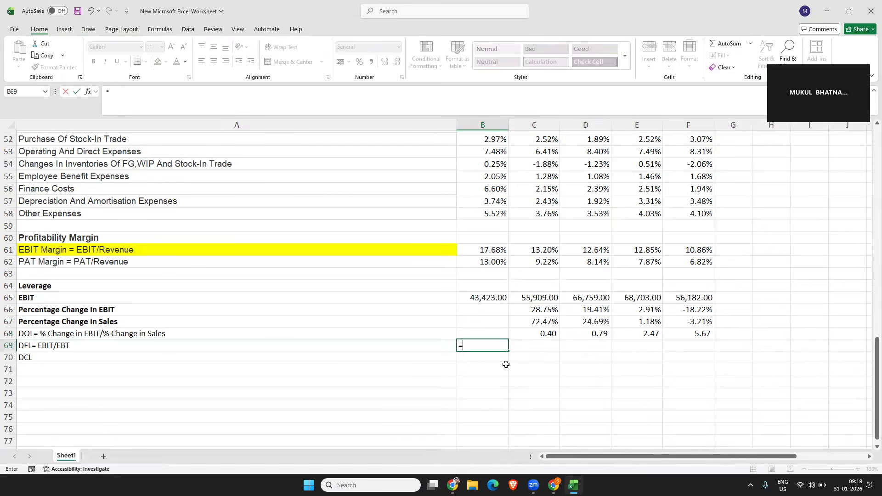
key("Up")
key("Up")
key("Up")
key("Up")
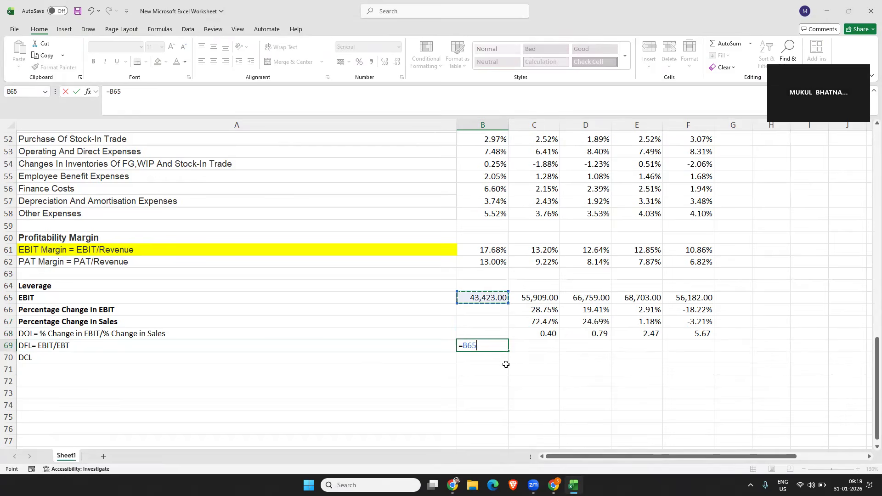
type("/")
scroll(421, 244, "up", 10)
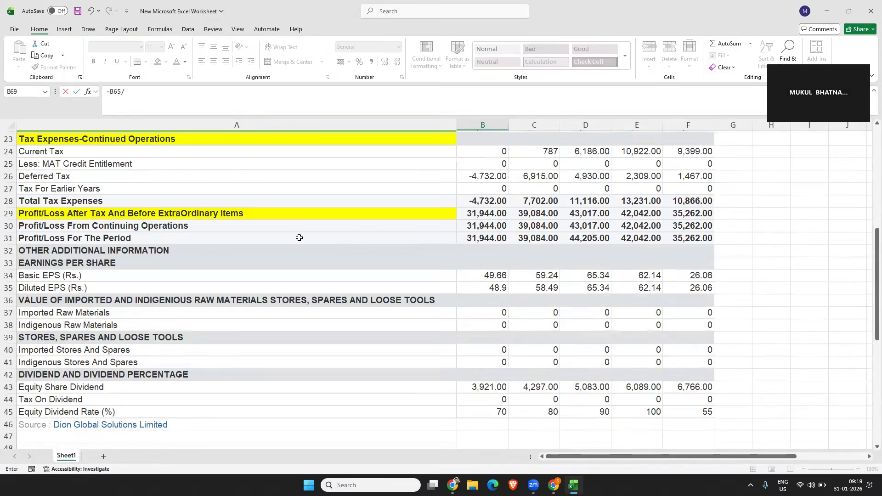
scroll(299, 238, "up", 3)
left_click(189, 234)
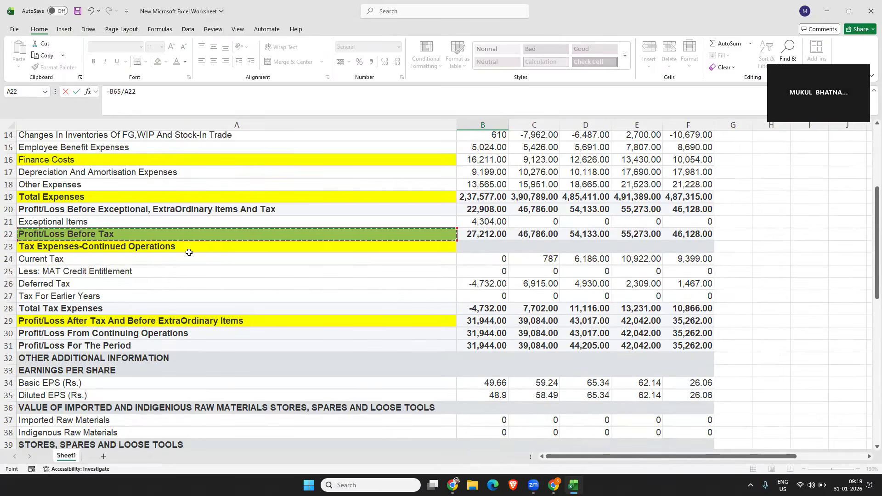
left_click(471, 236)
key("Return")
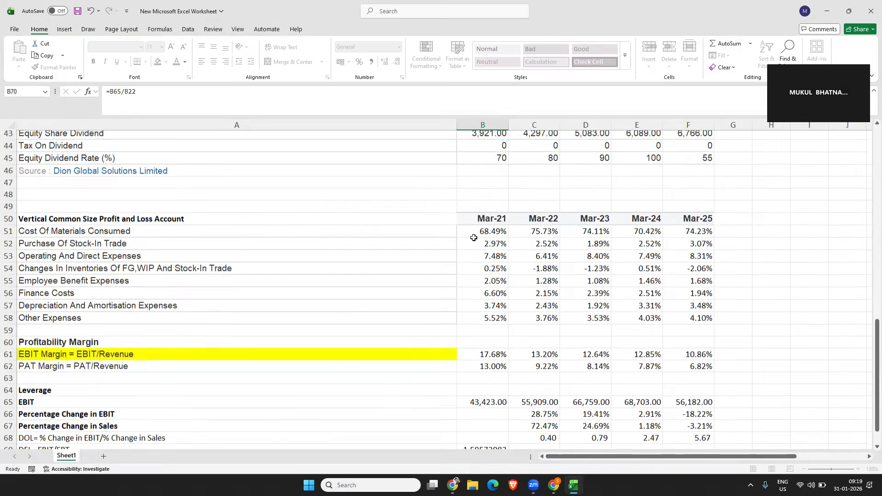
Fill the DFL formula from B69 across to F69 and reduce the values to two decimal places
left_click(470, 321)
left_click_drag(508, 325, 712, 339)
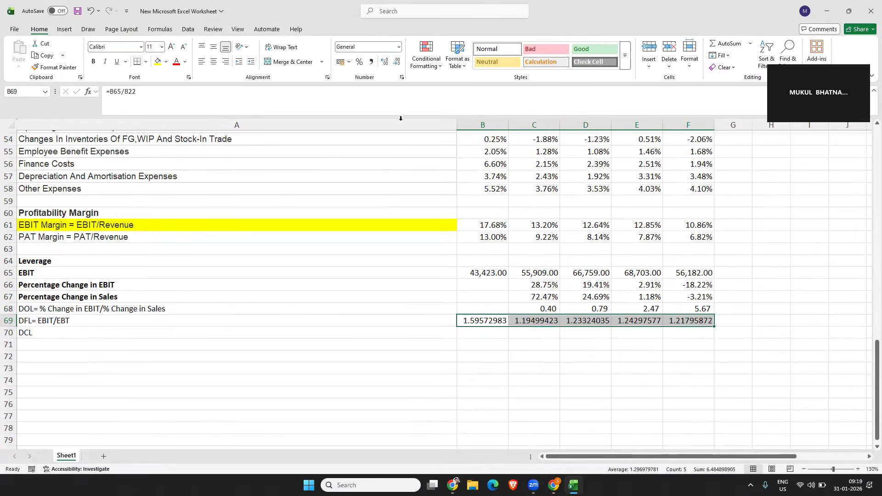
left_click(397, 62)
left_click(397, 63)
left_click(397, 62)
left_click(397, 62)
left_click(398, 62)
left_click(398, 63)
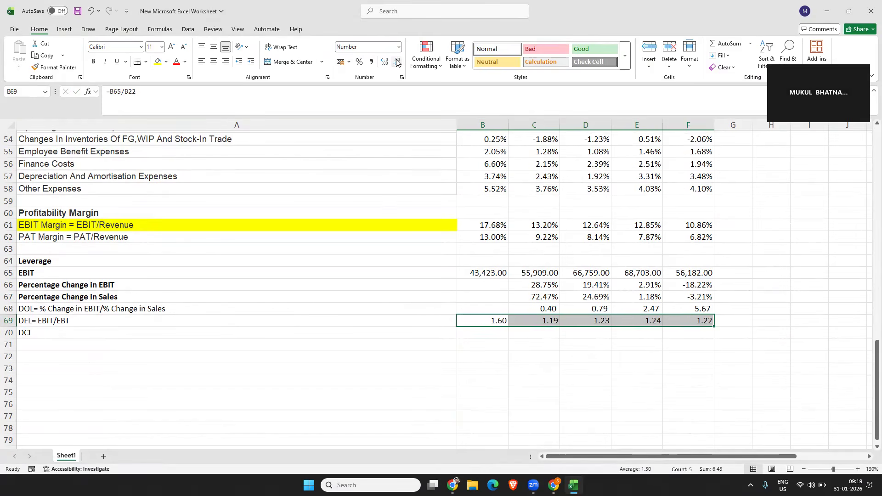
Calculate the Mar-22 DCL in C70 as DOL times DFL with =C68*C69
left_click(490, 333)
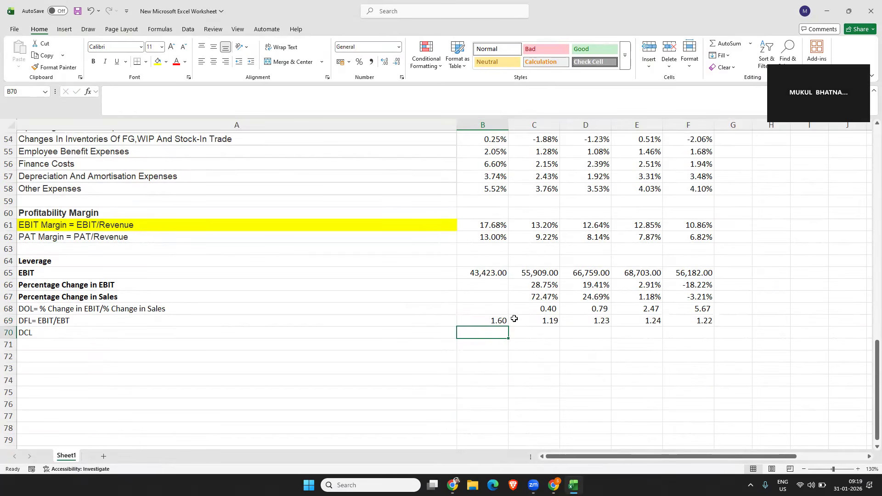
left_click(520, 336)
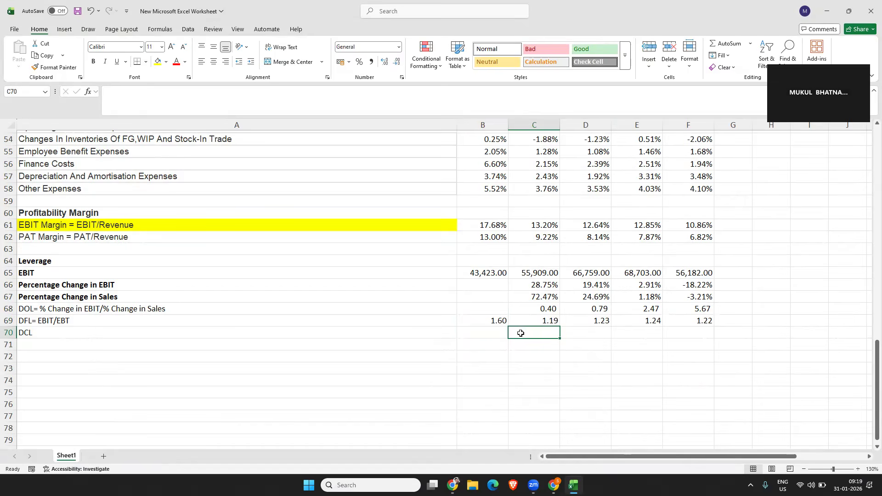
type("=")
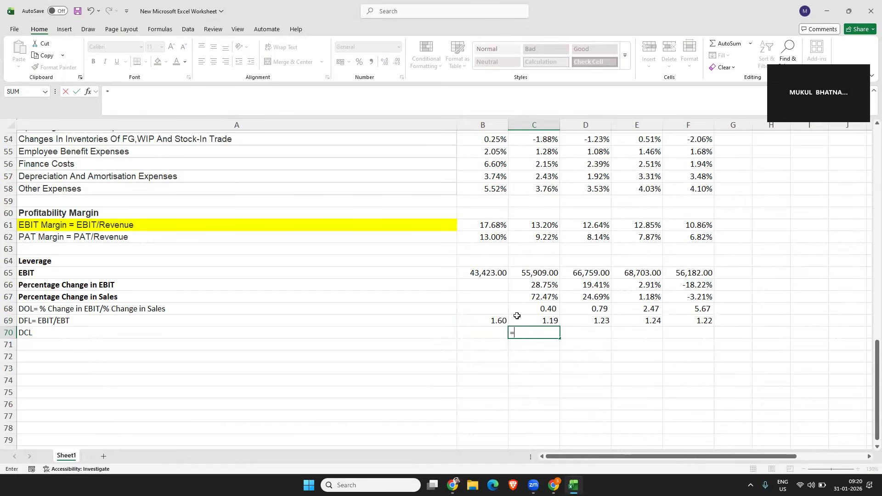
left_click(516, 314)
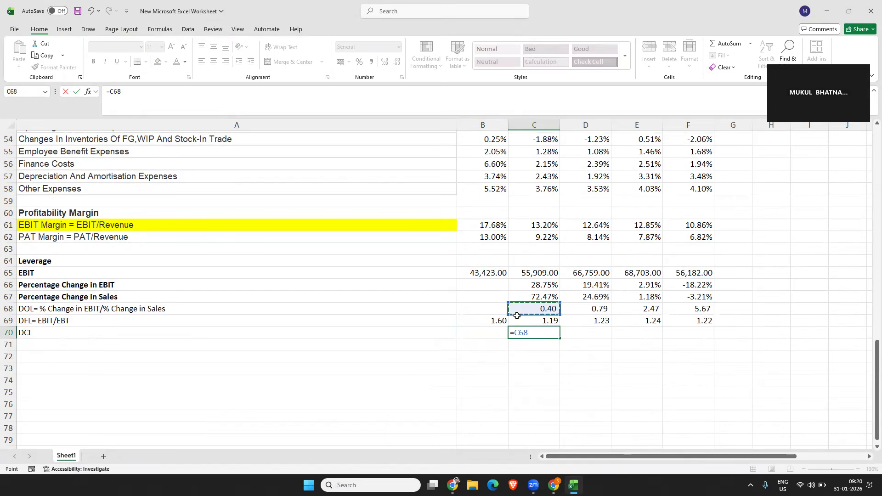
type("*C")
key("BackSpace")
left_click(516, 317)
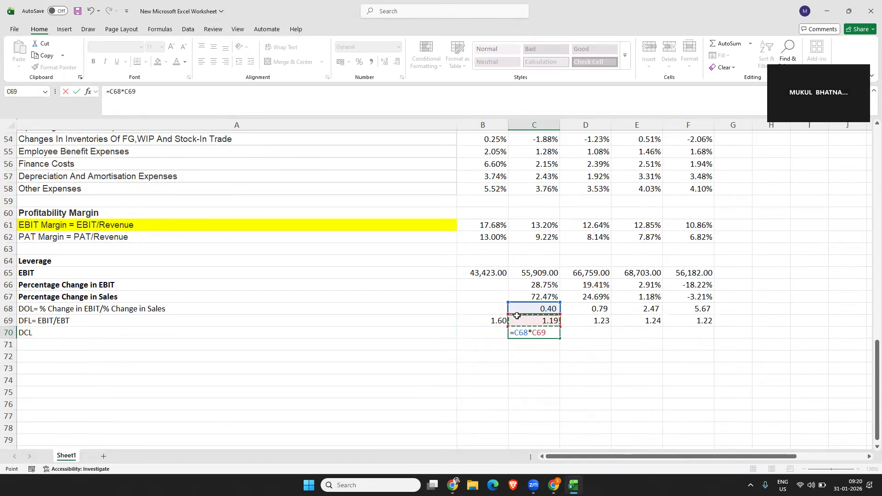
key("Return")
left_click(535, 335)
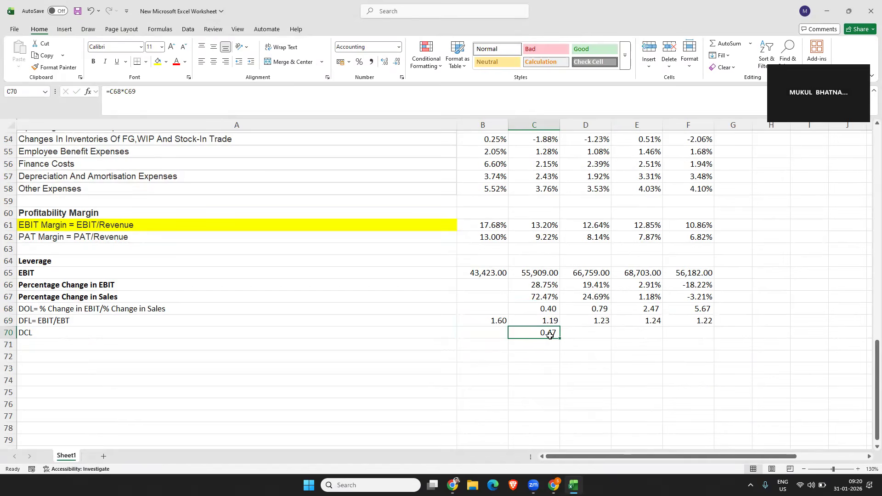
Fill the DCL formula from C70 across to F70
left_click_drag(559, 338, 707, 337)
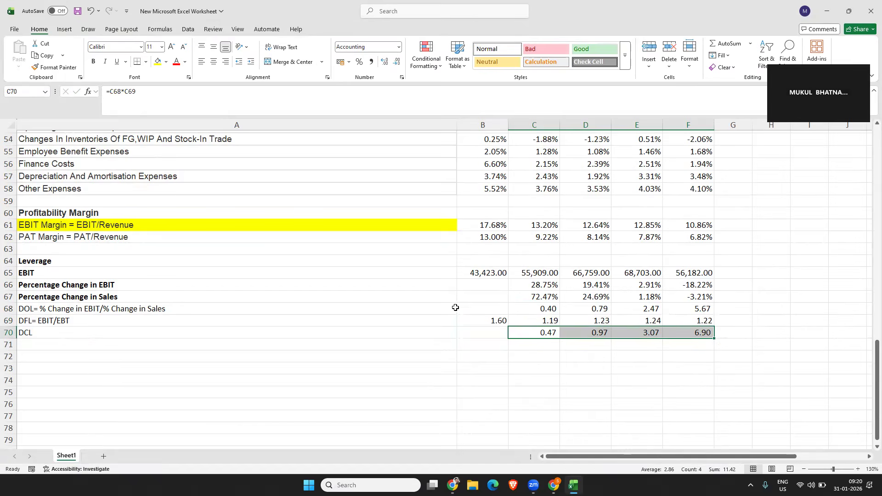
scroll(460, 303, "up", 2)
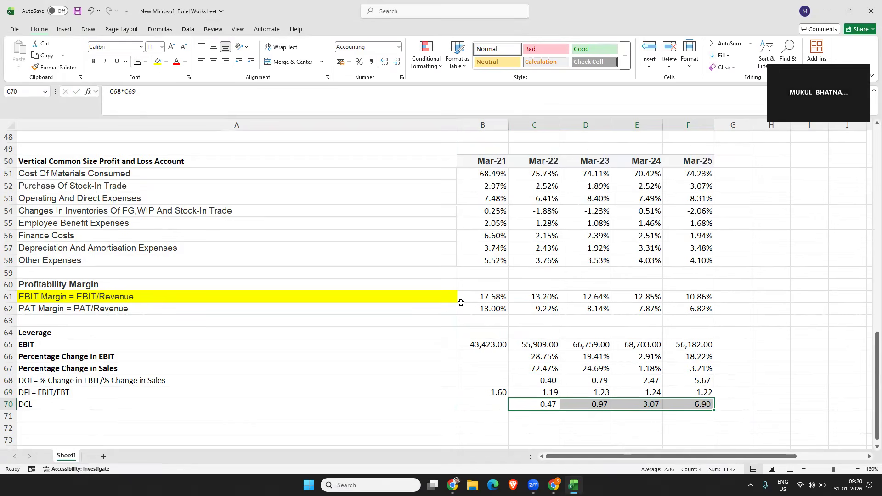
scroll(354, 315, "down", 1)
scroll(354, 315, "up", 2)
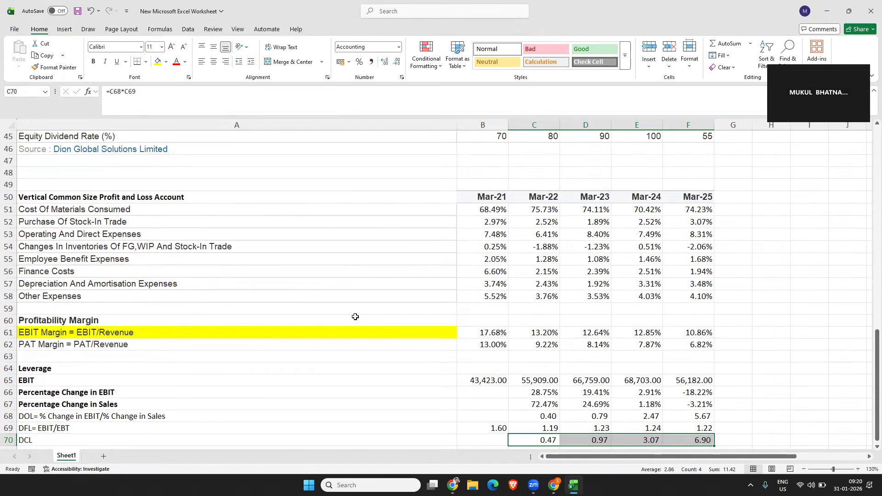
Shade the Vertical Common Size Profit and Loss Account header row A50:F50 with the standard Light Blue fill
left_click_drag(188, 198, 698, 198)
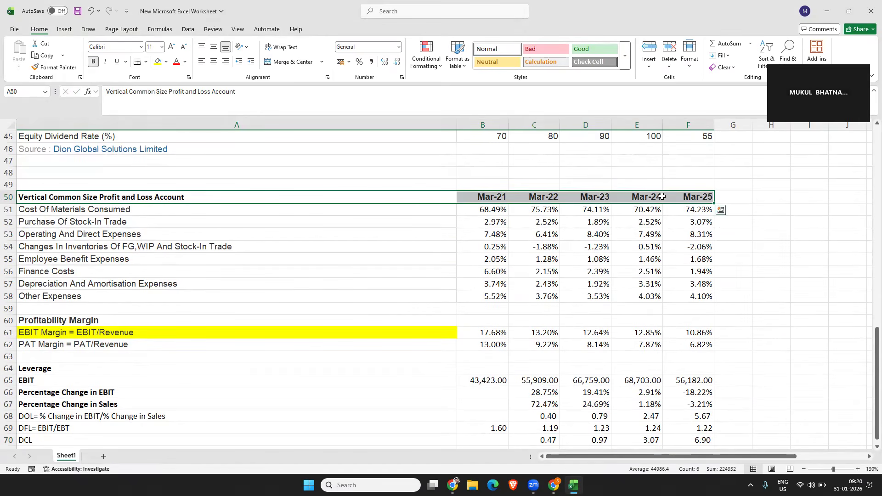
left_click(167, 62)
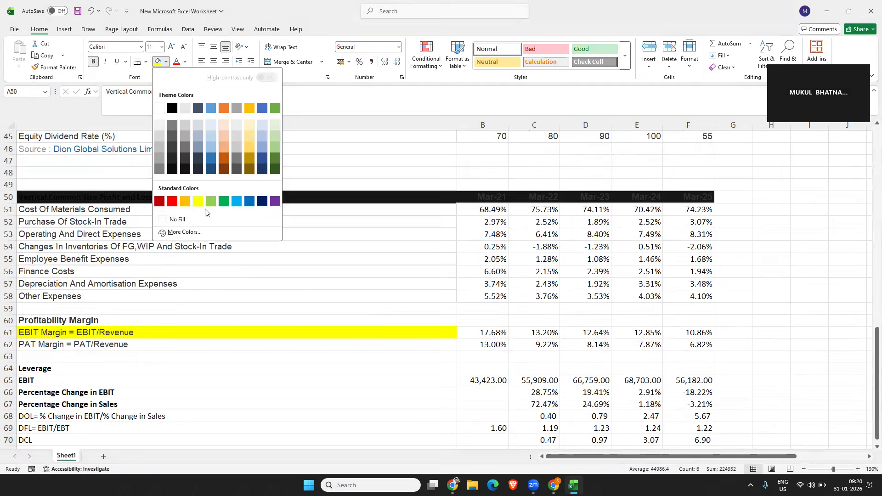
left_click(237, 201)
Copy the year headings Mar-21 to Mar-25 from B50:F50 into the Profitability Margin row at B60 and the Leverage row at B64
left_click(126, 321)
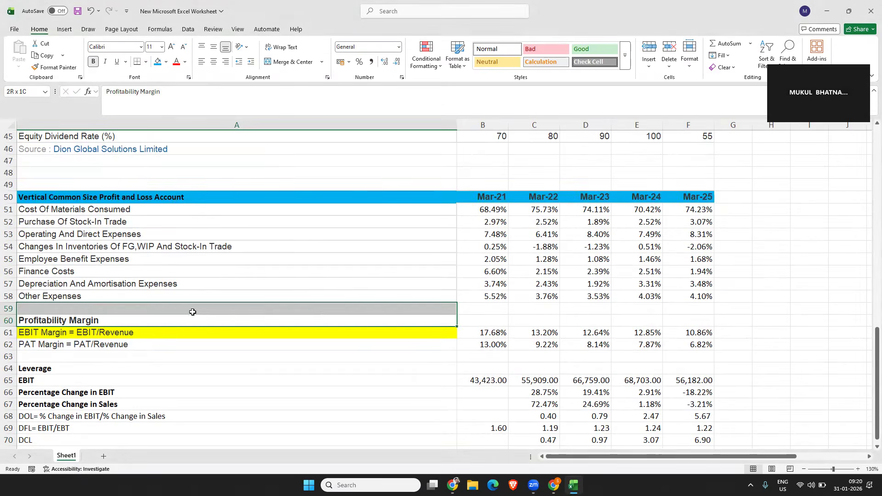
left_click_drag(395, 324, 504, 322)
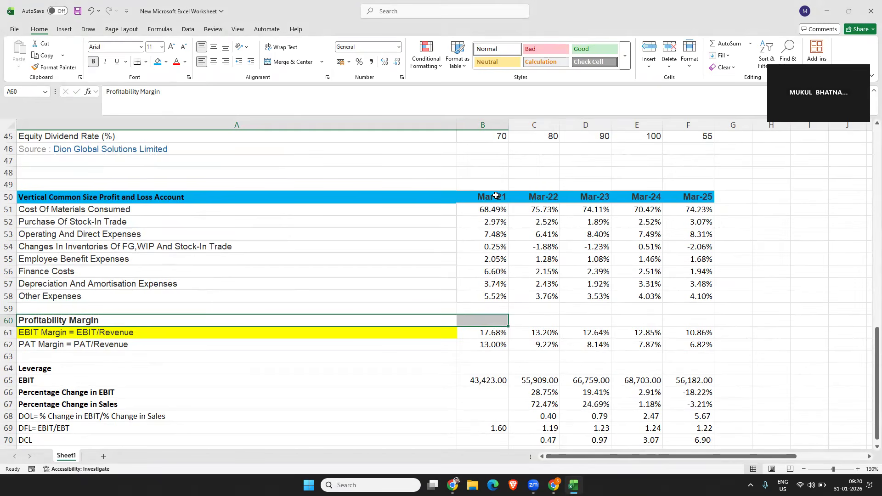
left_click_drag(495, 196, 665, 201)
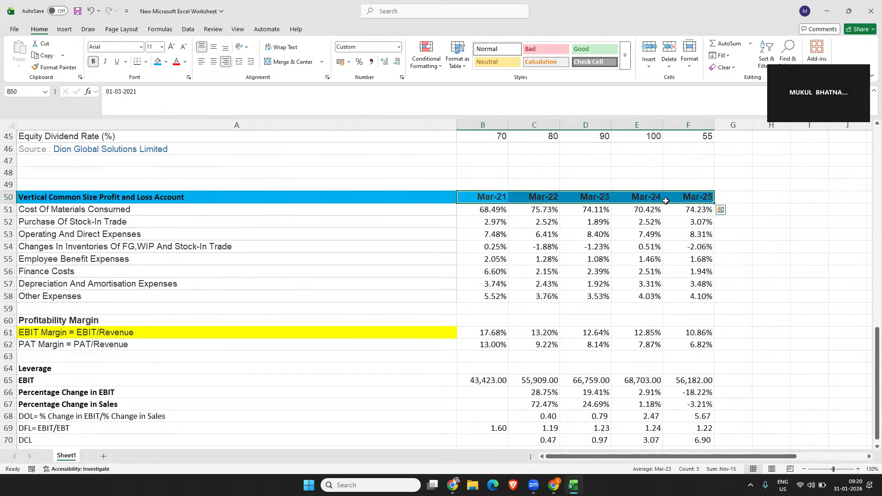
key("ctrl+c")
left_click(495, 321)
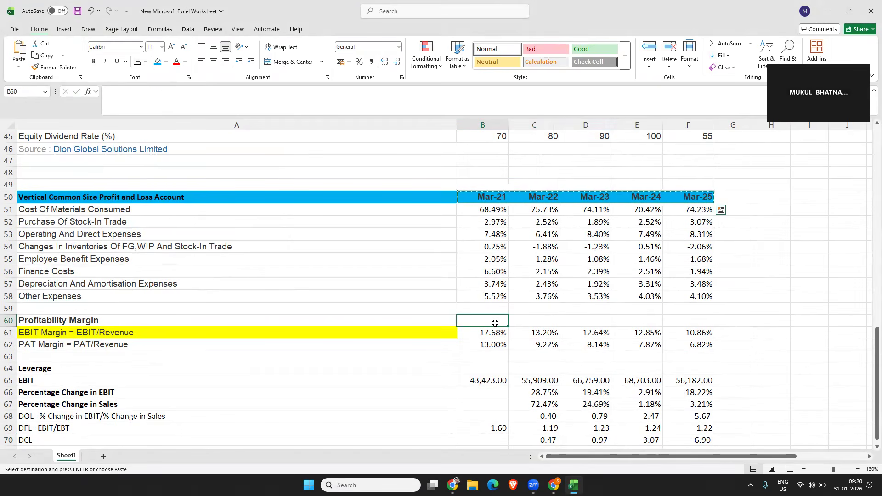
key("ctrl+v")
scroll(497, 318, "down", 1)
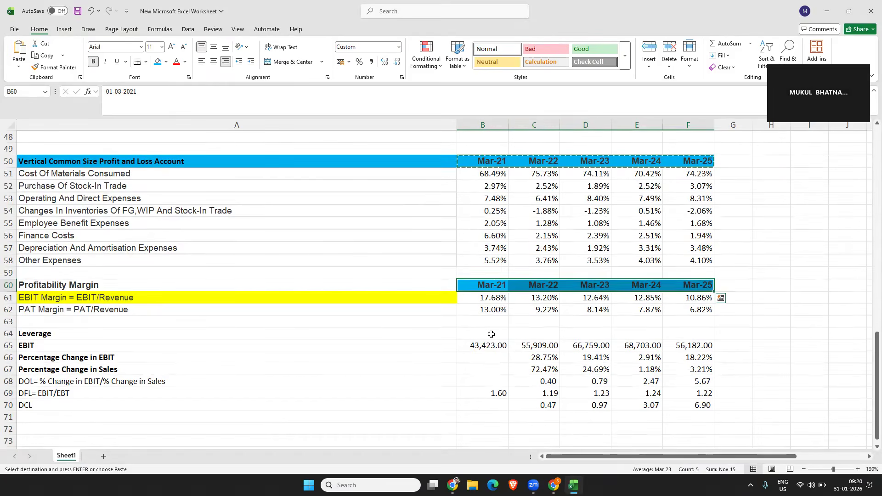
left_click(473, 335)
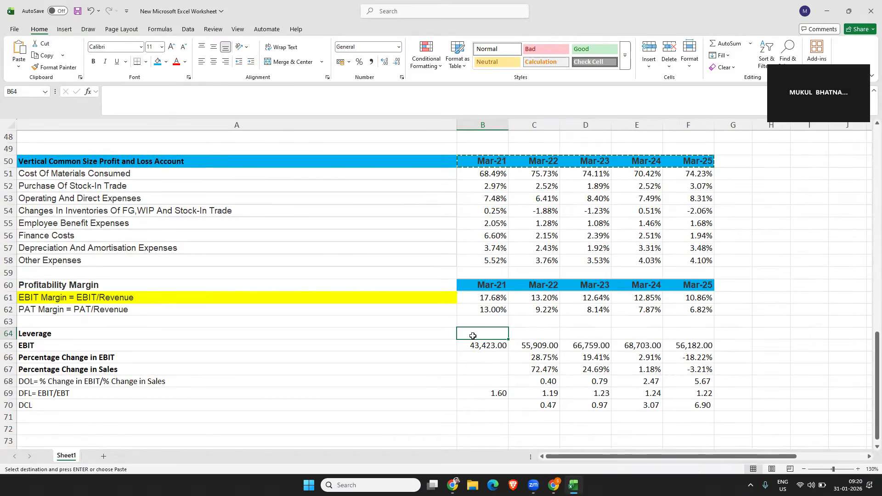
key("ctrl+v")
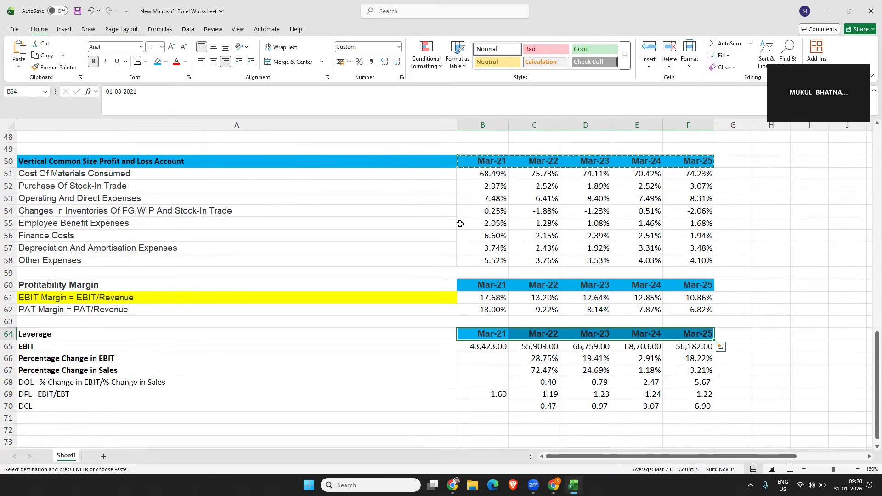
Apply the same light blue fill to the Profitability Margin heading in A60 and the Leverage heading in A64
left_click_drag(170, 284, 459, 289)
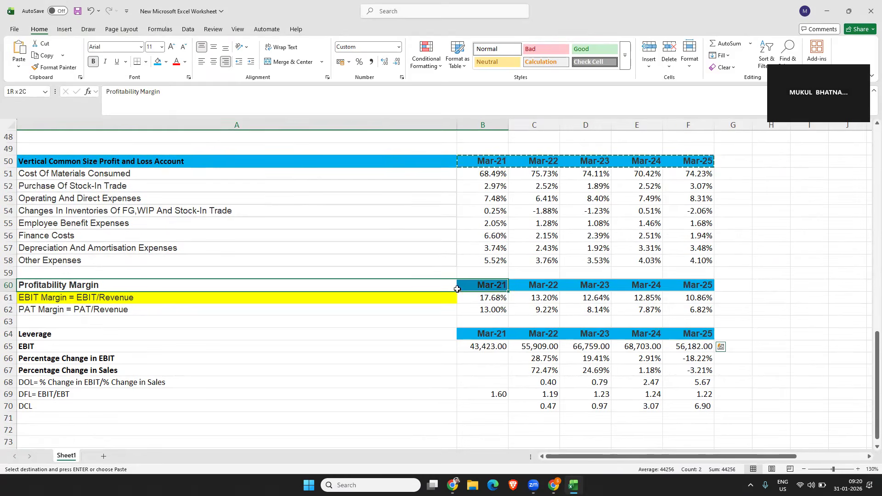
left_click(158, 64)
left_click(156, 334)
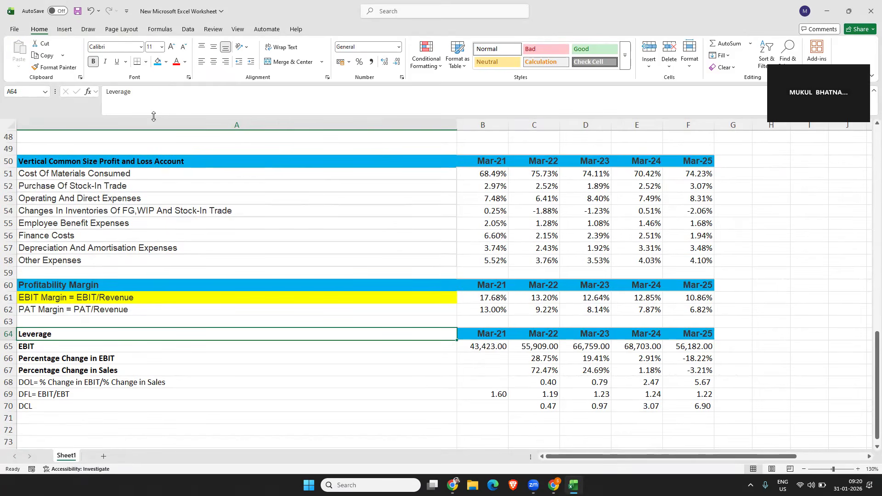
left_click(158, 61)
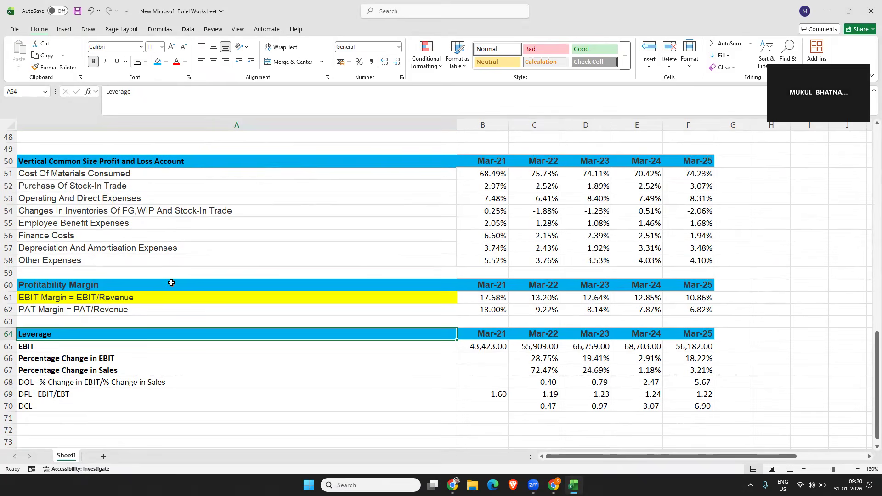
left_click(242, 228)
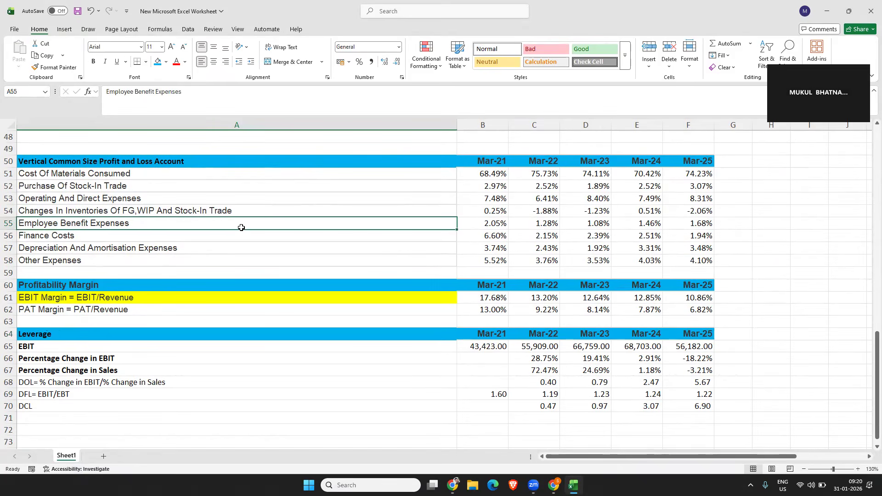
Insert a clustered column chart of A50:F58 with the expense items as categories and the years as series, and delete its title
scroll(217, 208, "up", 1)
left_click_drag(196, 199, 676, 300)
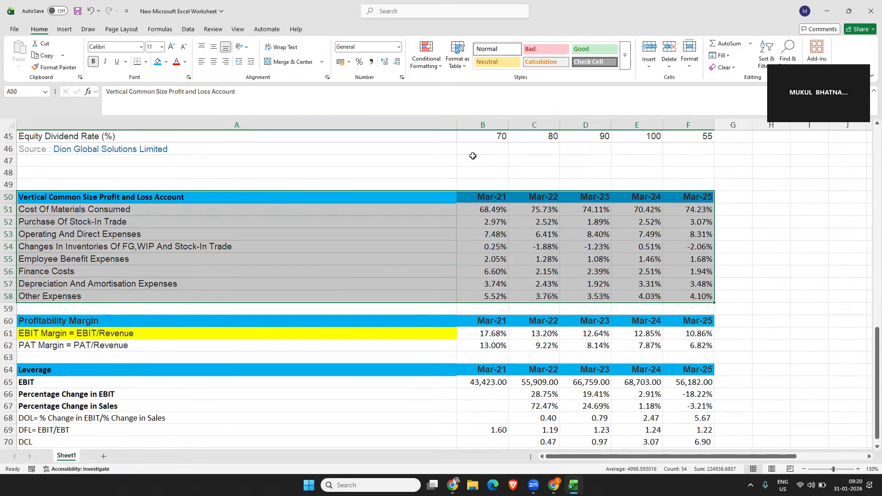
left_click(64, 30)
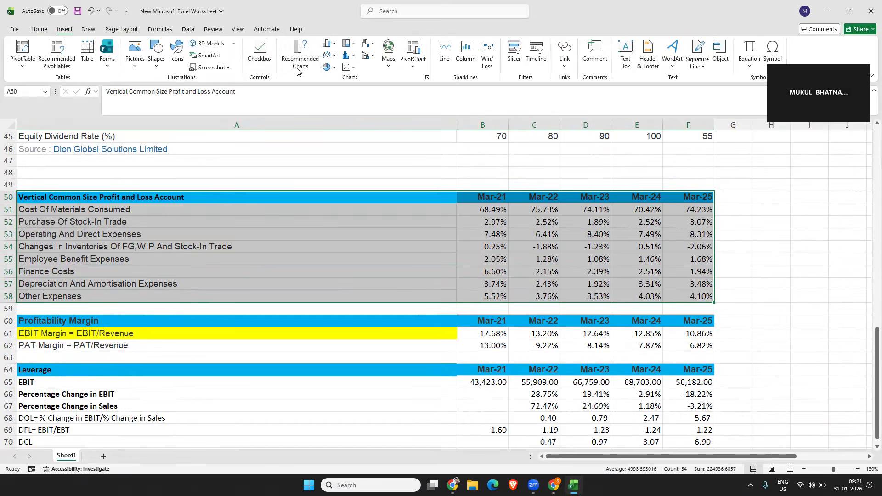
left_click(300, 55)
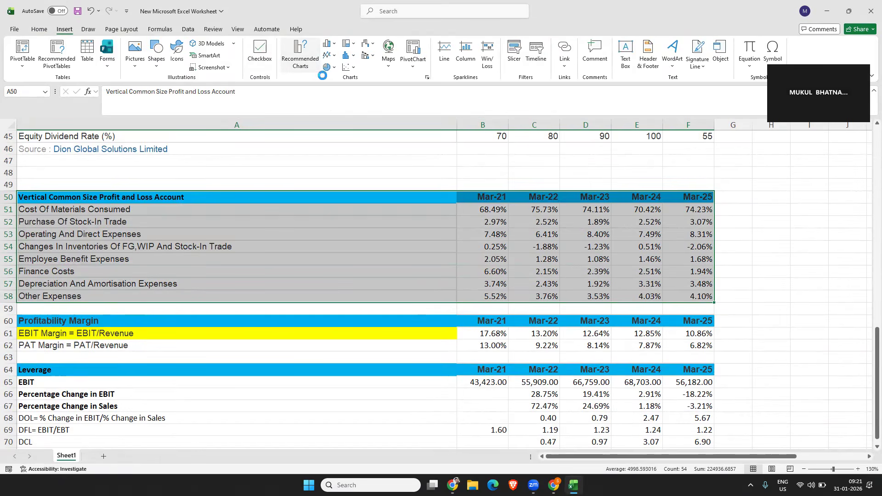
left_click(362, 124)
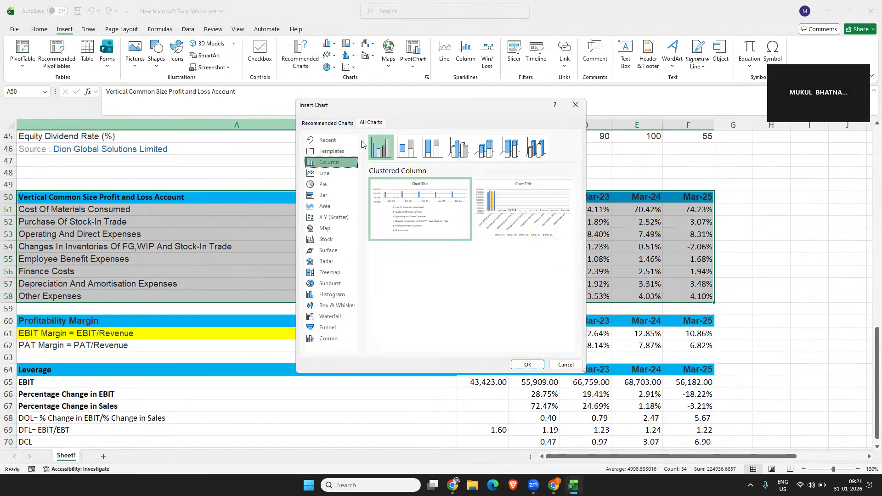
mouse_move(463, 231)
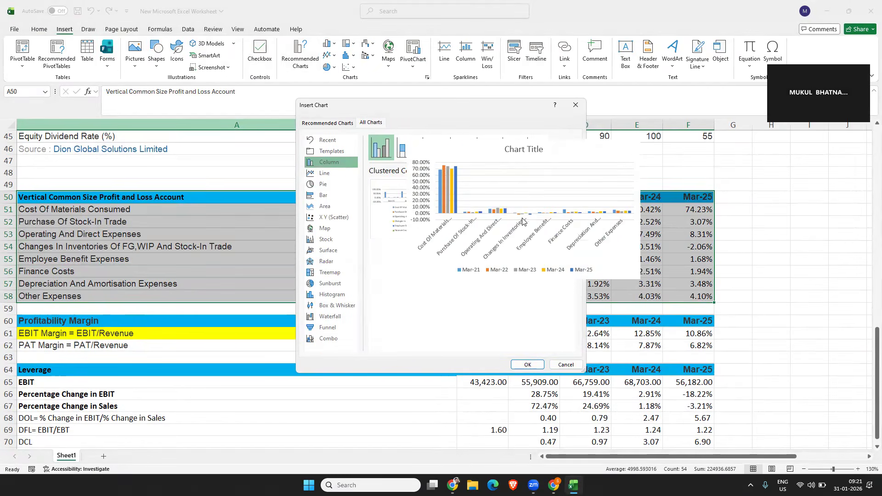
left_click(525, 366)
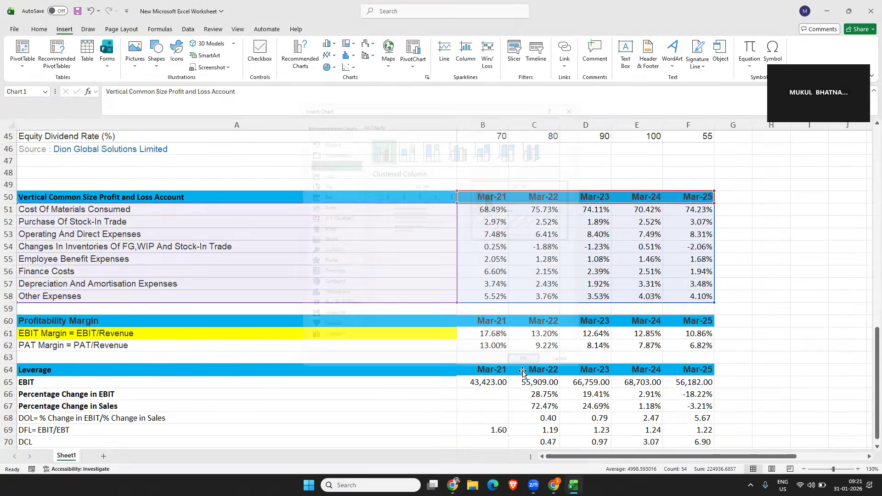
left_click(449, 219)
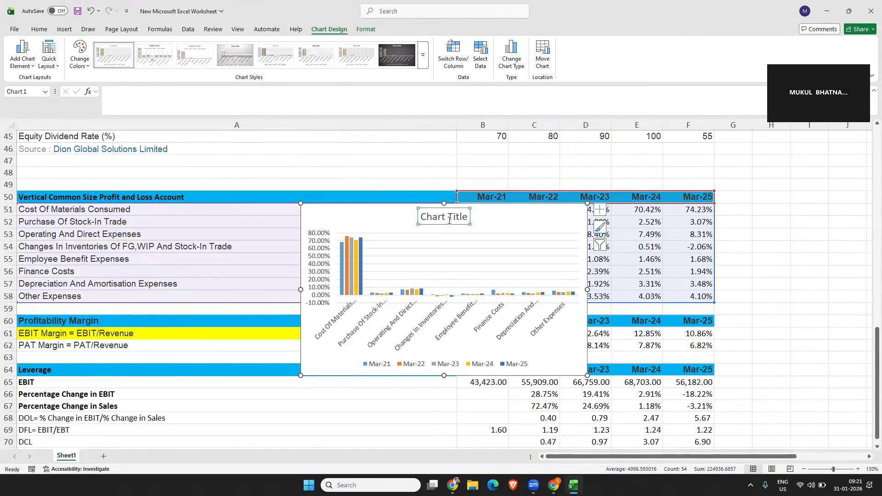
key("Delete")
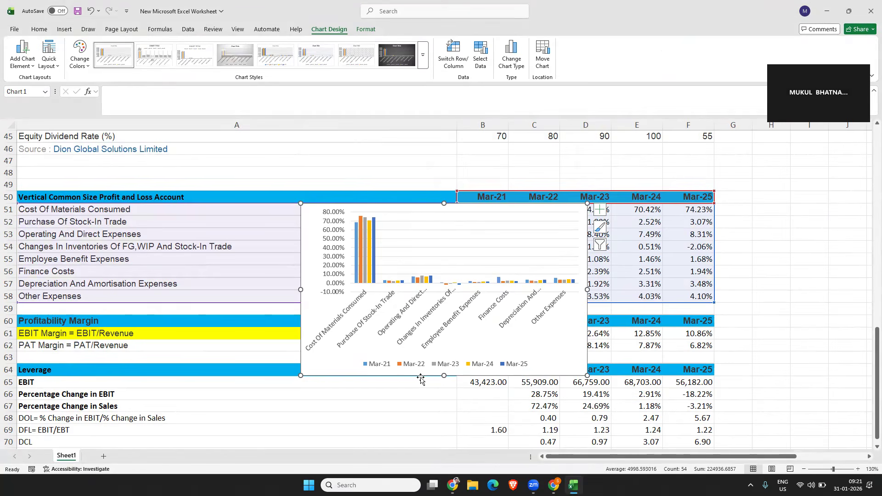
Enlarge the common size column chart in both directions so it extends across column G and down to about row 73
left_click_drag(444, 381, 448, 421)
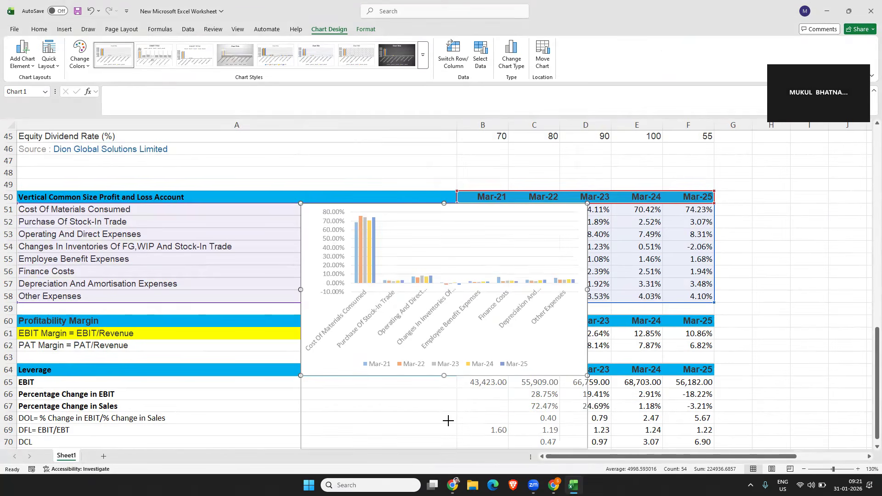
scroll(507, 345, "down", 2)
left_click_drag(588, 254, 749, 265)
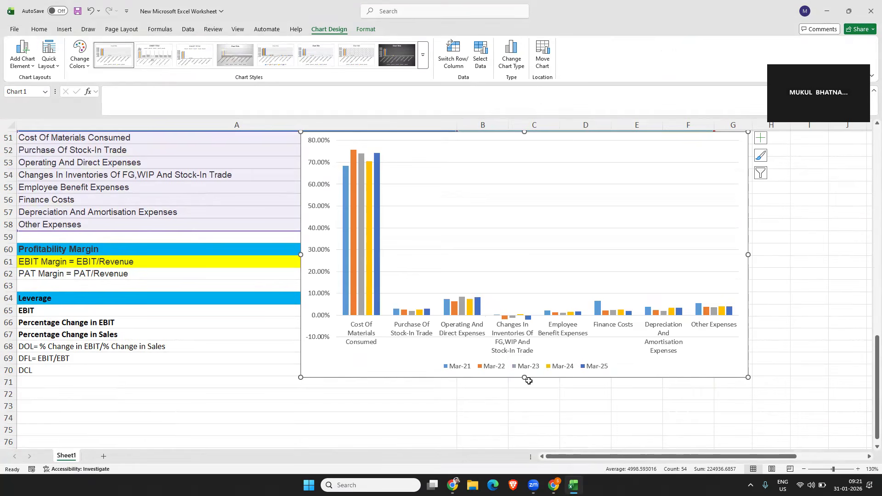
left_click_drag(524, 377, 523, 398)
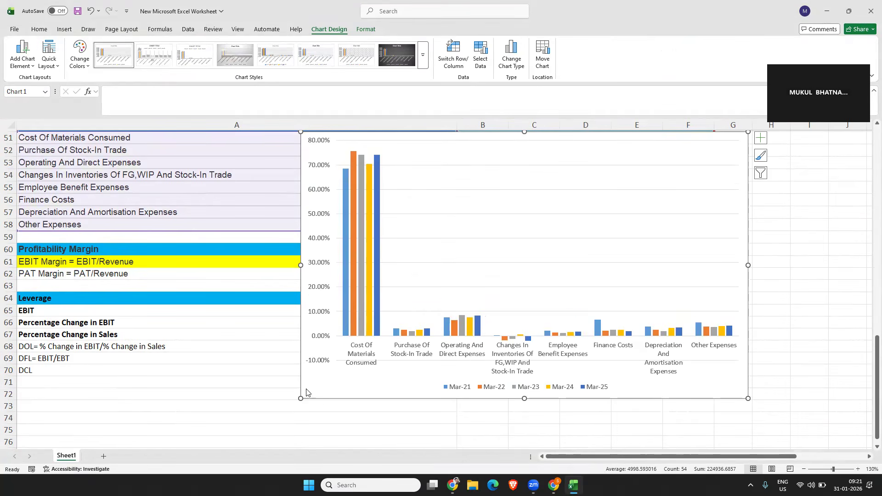
left_click_drag(300, 399, 175, 410)
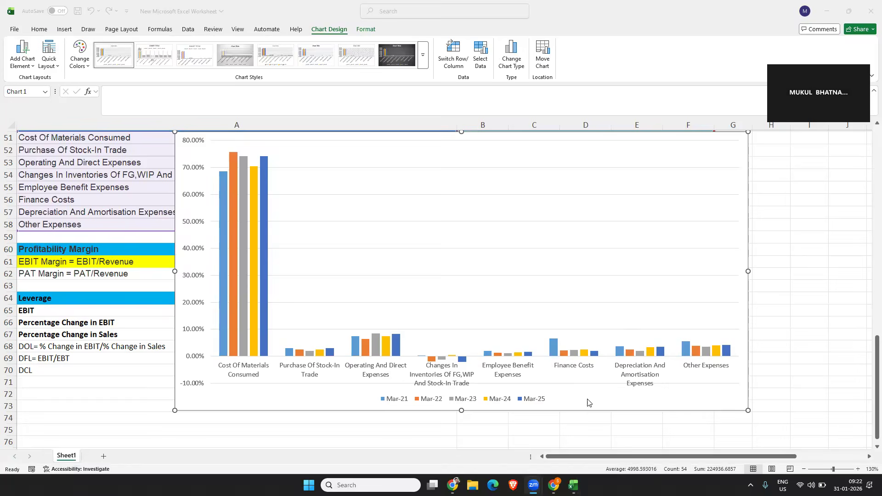
Move the common size column chart beside the tables so that it starts at column G
left_click(592, 403)
left_click_drag(650, 401, 852, 333)
scroll(597, 421, "up", 4)
scroll(478, 391, "down", 2)
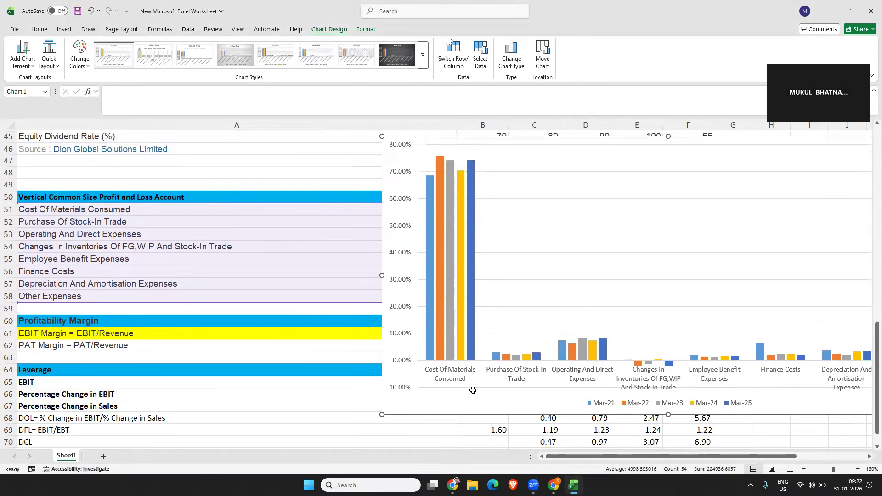
scroll(473, 390, "down", 2)
left_click_drag(430, 339, 773, 294)
scroll(460, 331, "up", 1)
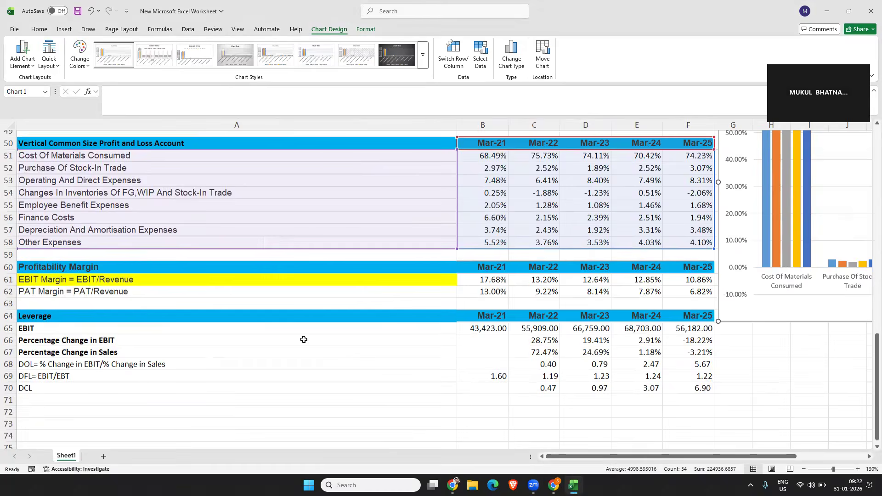
scroll(303, 339, "up", 2)
Insert the recommended line chart of the EBIT and PAT margins from the Profitability Margin table A60:F62
left_click(214, 321)
left_click_drag(252, 329, 653, 339)
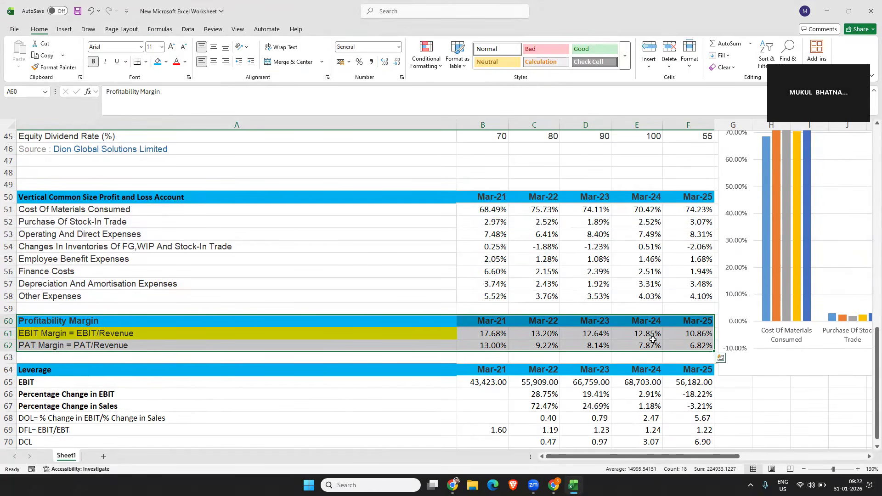
left_click(63, 29)
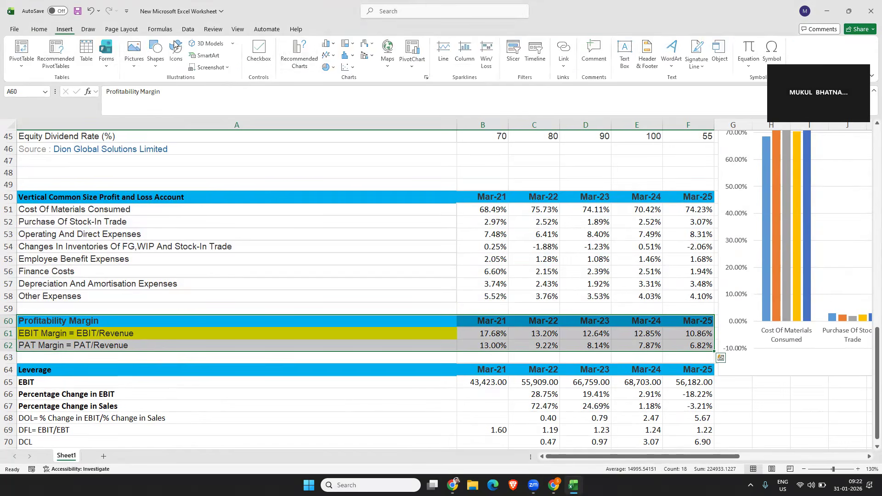
left_click(301, 56)
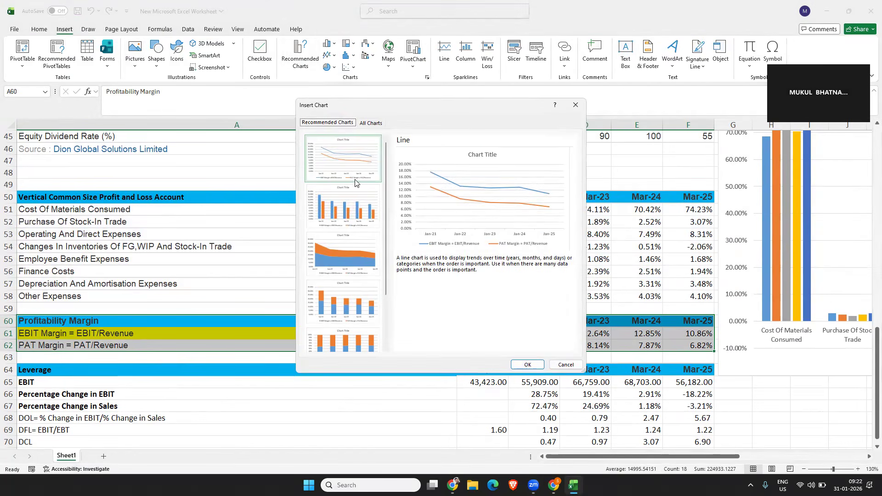
left_click(526, 365)
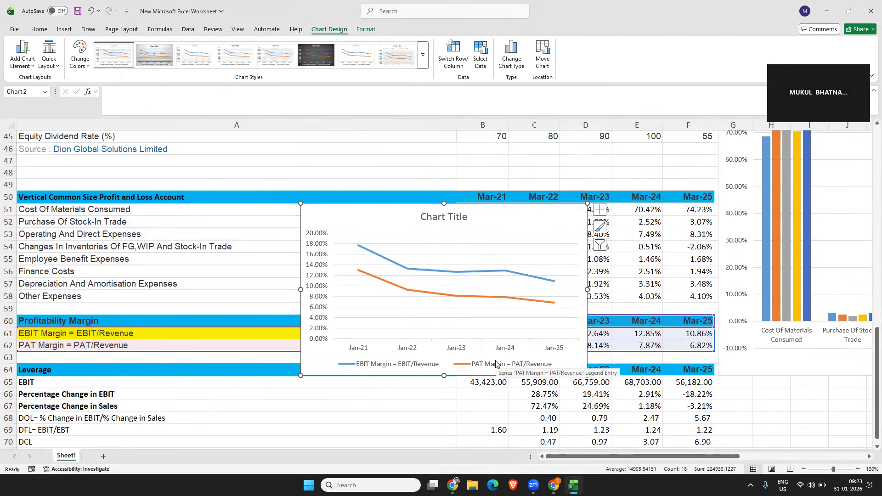
Replace the placeholder title of the EBIT and PAT margin line chart with "Profitability Margins"
left_click(439, 217)
double_click(439, 218)
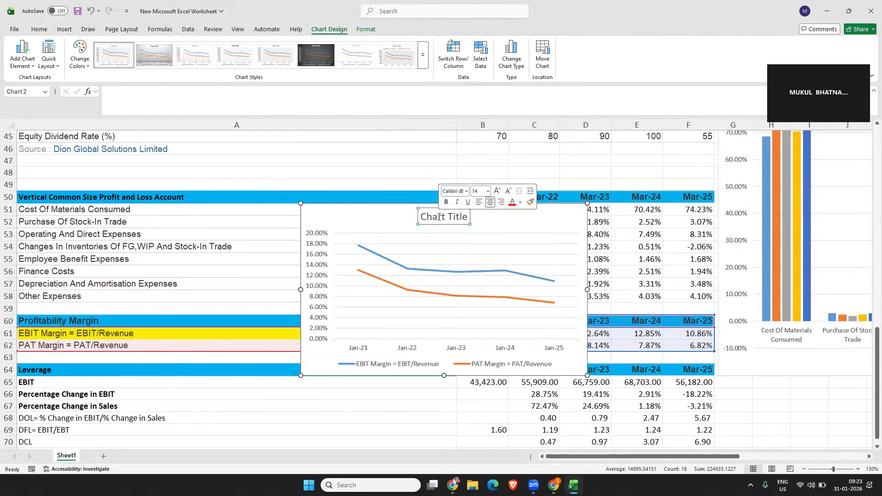
key("ctrl+a")
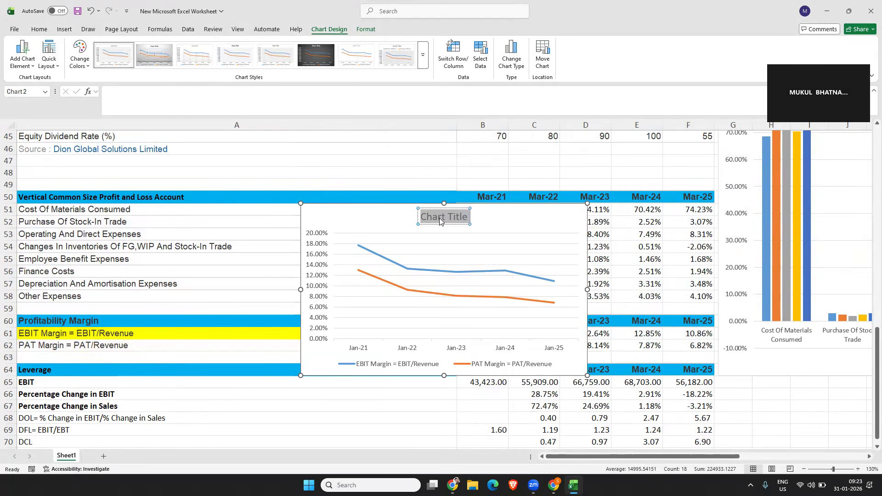
type("Profi")
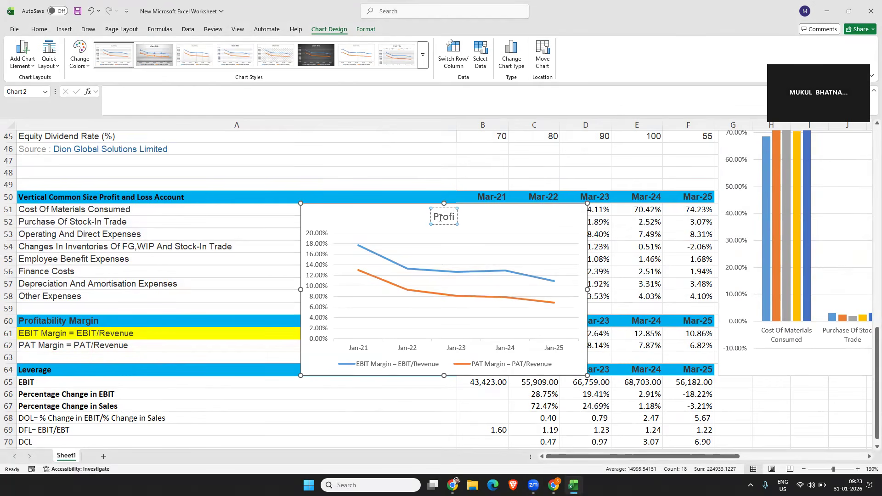
type("tability")
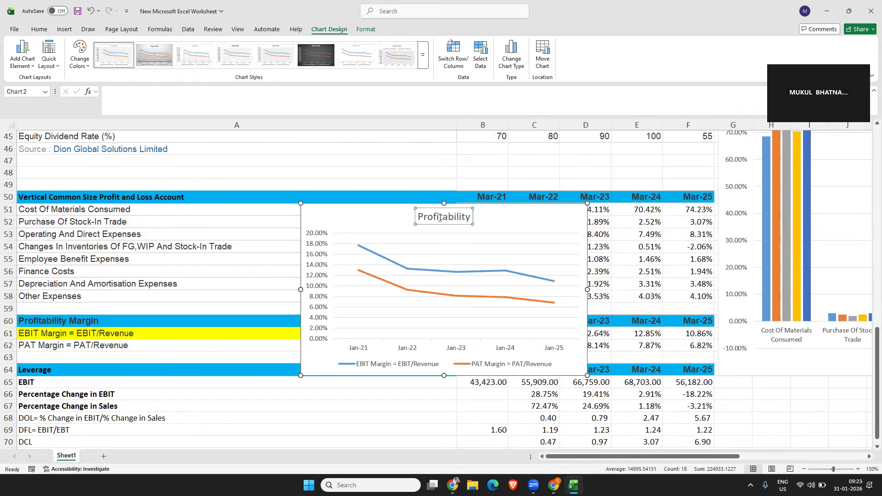
type(" Mar")
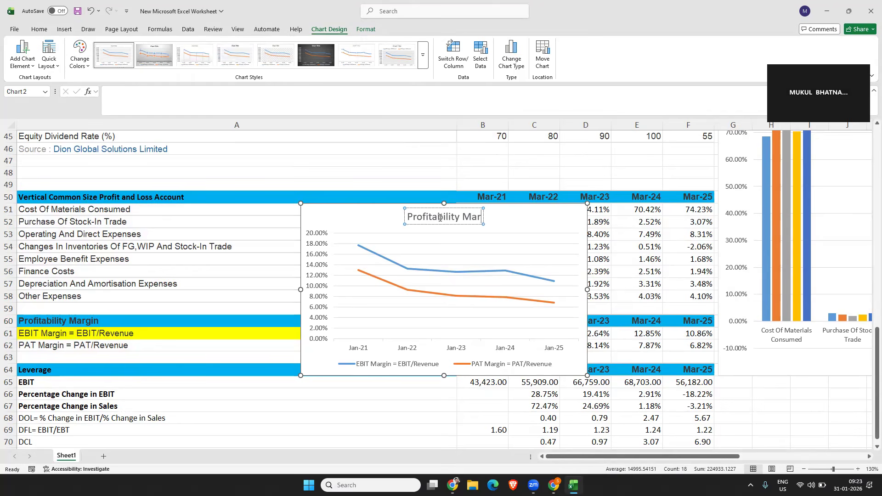
type("gins")
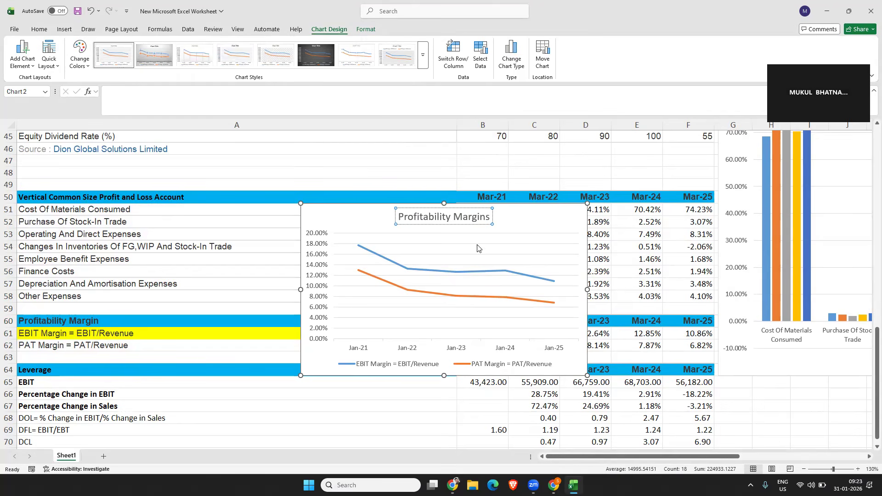
Delete the date axis of the Profitability Margins chart and move the chart below the common size column chart, starting at column G
left_click(355, 352)
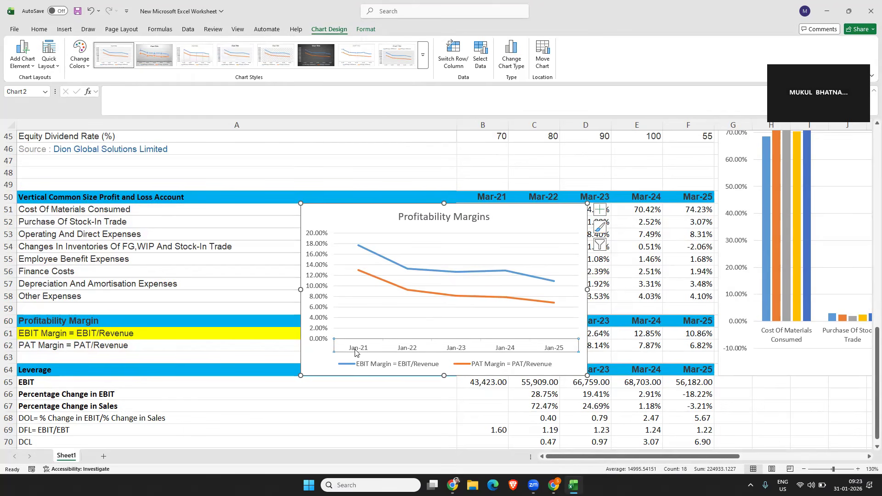
key("Delete")
left_click_drag(340, 369, 771, 448)
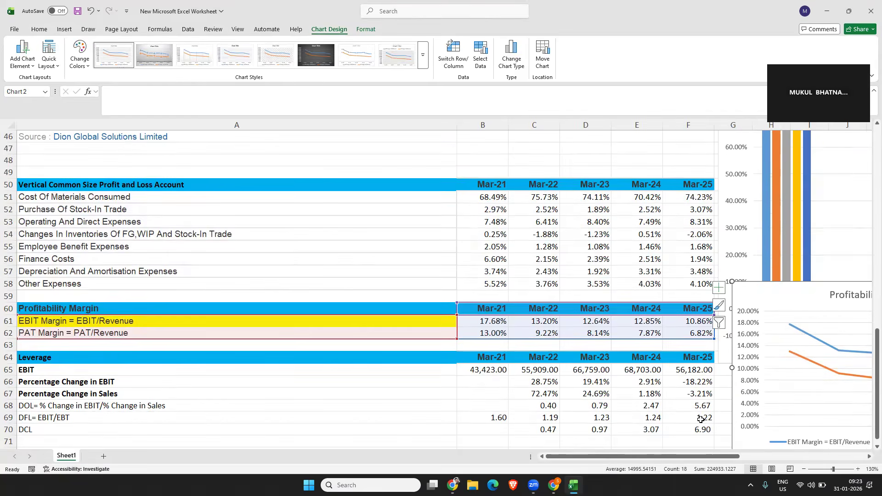
scroll(747, 425, "down", 5)
left_click_drag(751, 276, 735, 351)
scroll(176, 320, "up", 2)
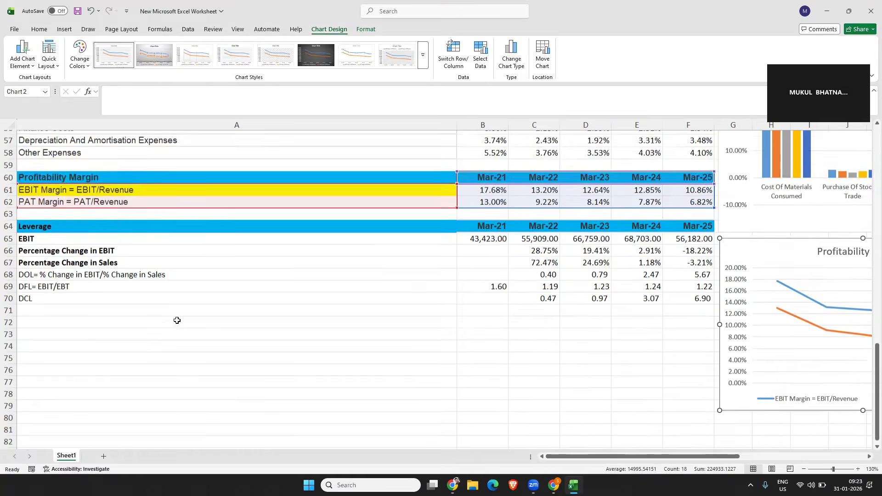
scroll(177, 320, "up", 2)
left_click(185, 291)
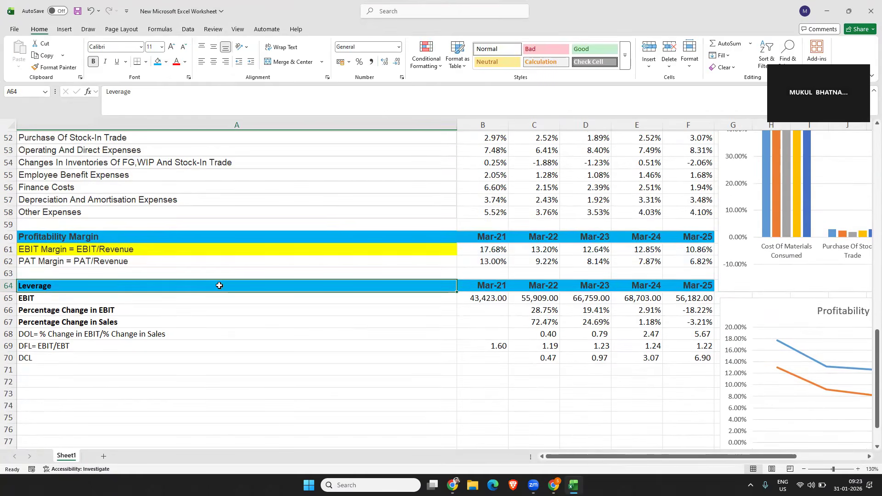
left_click_drag(227, 284, 677, 285)
left_click_drag(57, 337, 694, 358)
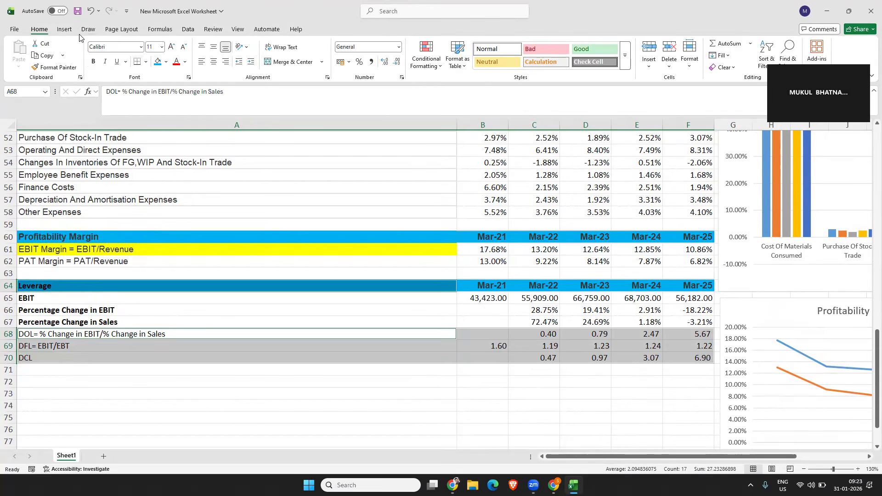
left_click(64, 29)
left_click(303, 66)
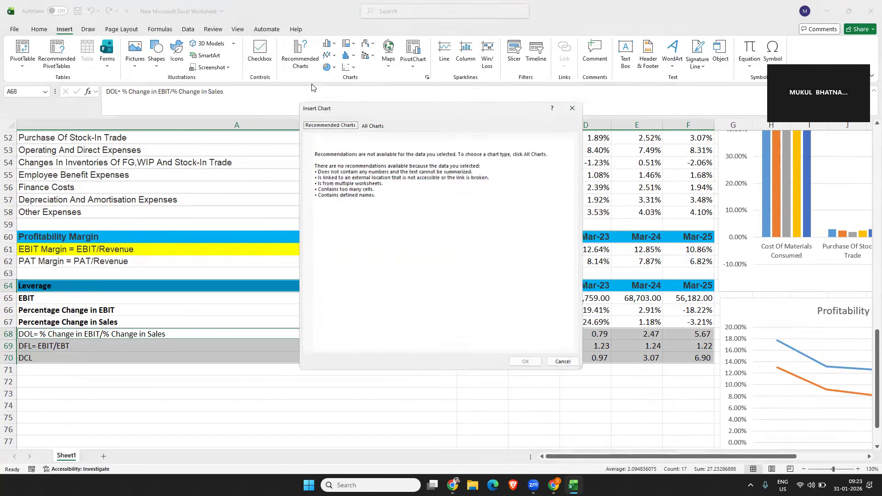
left_click(575, 105)
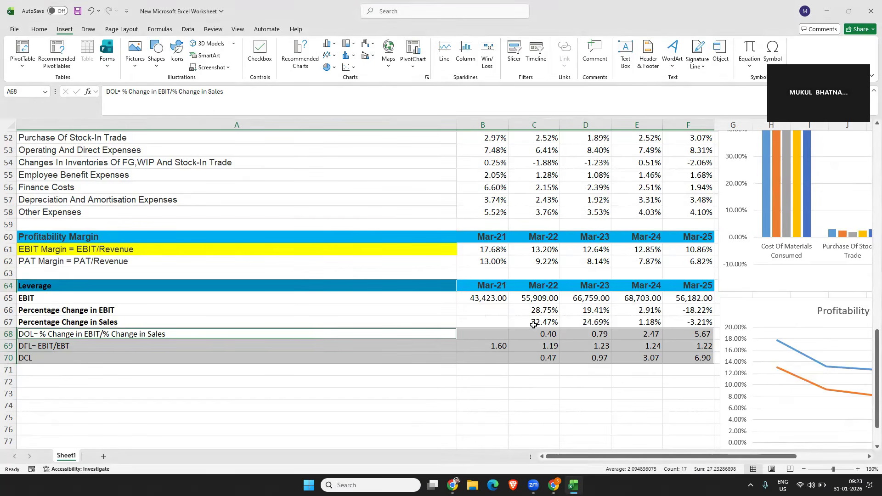
left_click(441, 287)
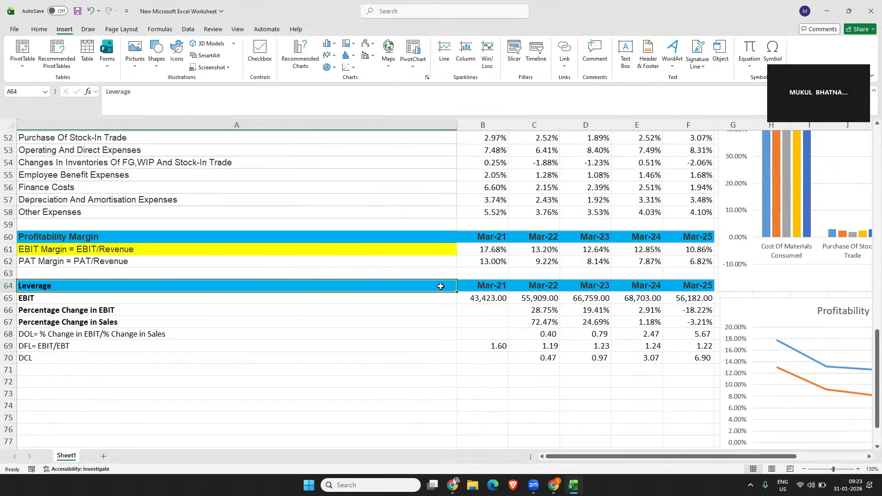
left_click(537, 287)
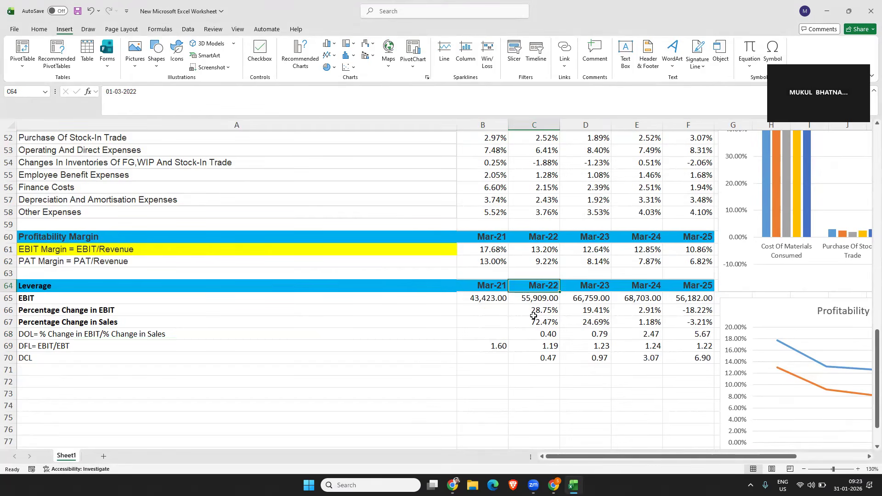
Copy the Mar-21 DFL formula from B69 into B68, try the same paste in B70, and undo the B70 paste
left_click_drag(665, 458, 673, 458)
left_click(470, 339)
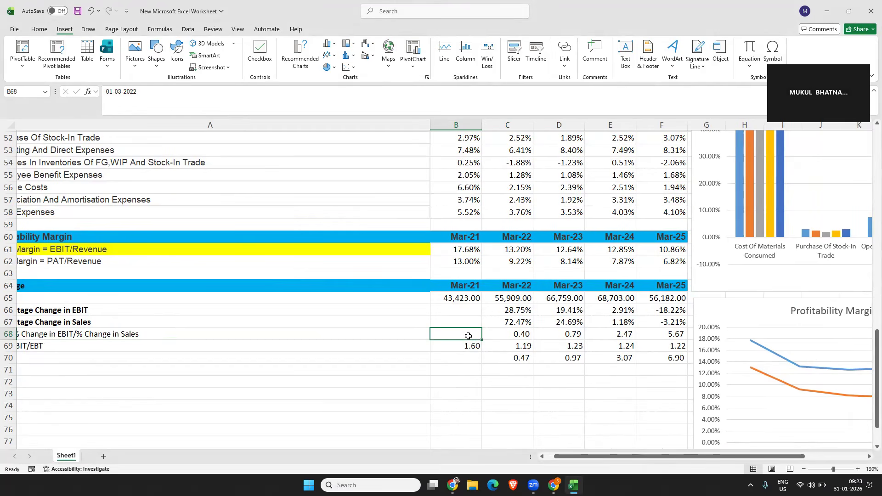
left_click(471, 351)
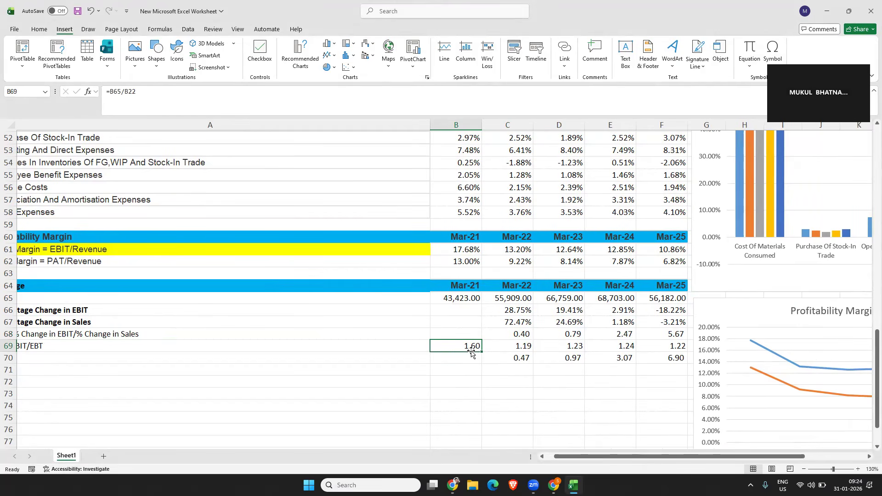
key("ctrl+c")
key("Up")
key("ctrl+v")
left_click(467, 359)
key("ctrl+v")
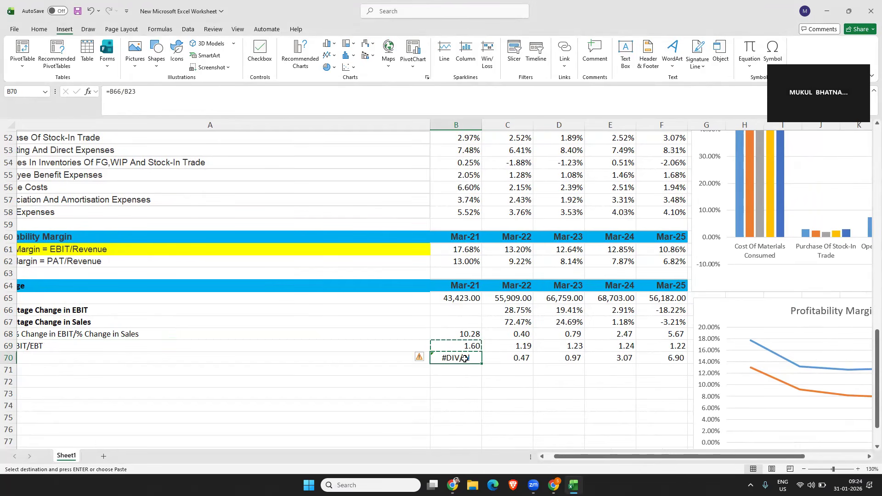
key("ctrl+z")
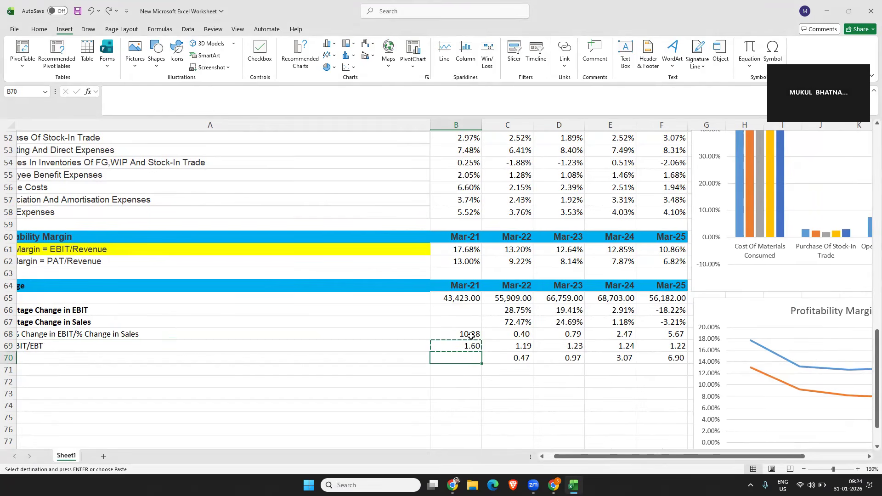
Paste the copied Mar-21 DFL figure as values only into the DOL cell B68 and the DCL cell B70
right_click(471, 335)
left_click(508, 111)
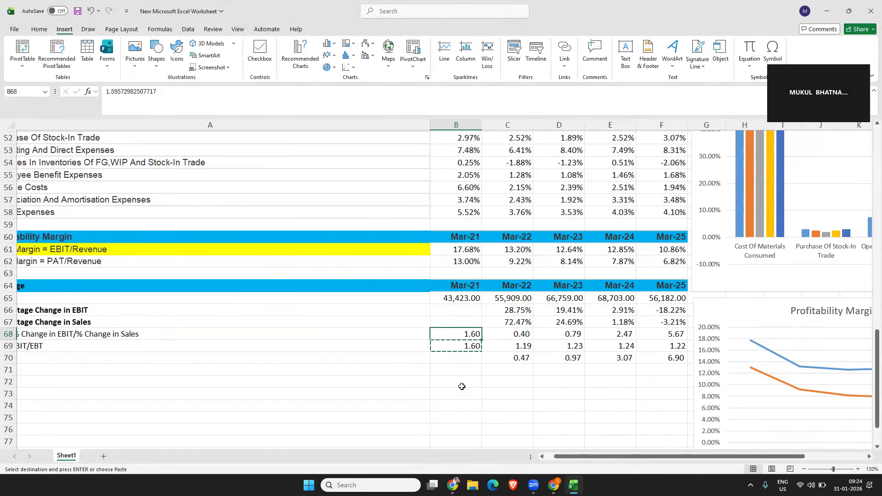
left_click(467, 359)
right_click(467, 360)
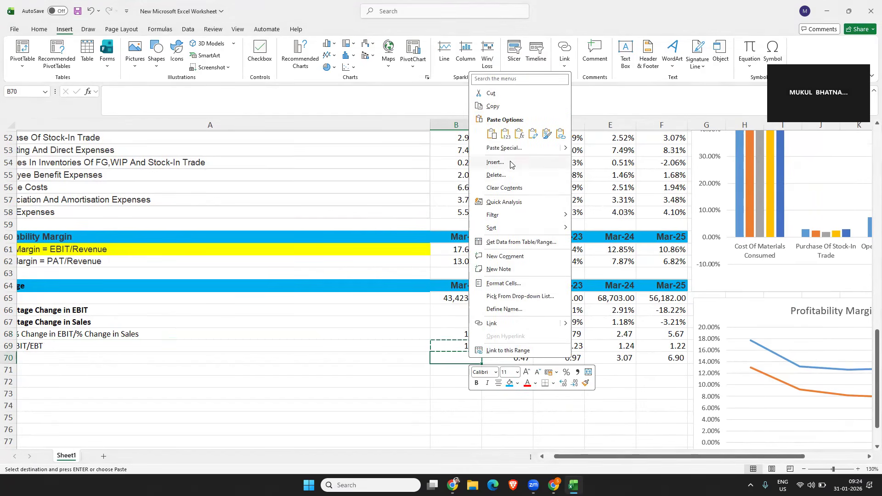
left_click(505, 136)
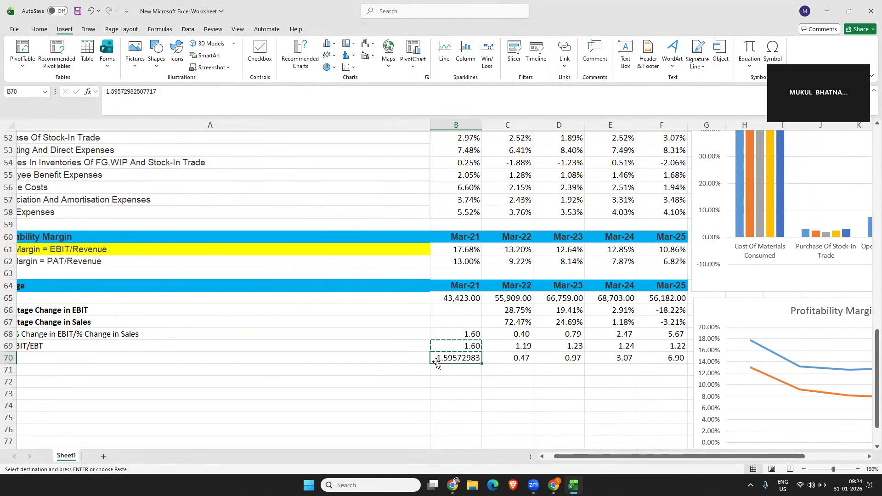
Insert the recommended line chart of DOL, DFL and DCL from the Leverage header A64:F64 and rows A68:F70
scroll(426, 375, "left", 2)
left_click(303, 292)
left_click_drag(303, 292, 685, 289)
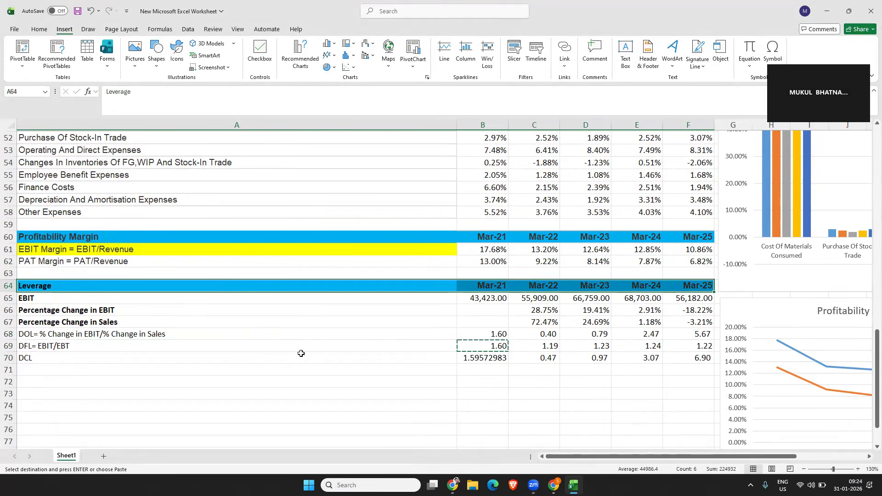
left_click_drag(123, 336, 689, 357)
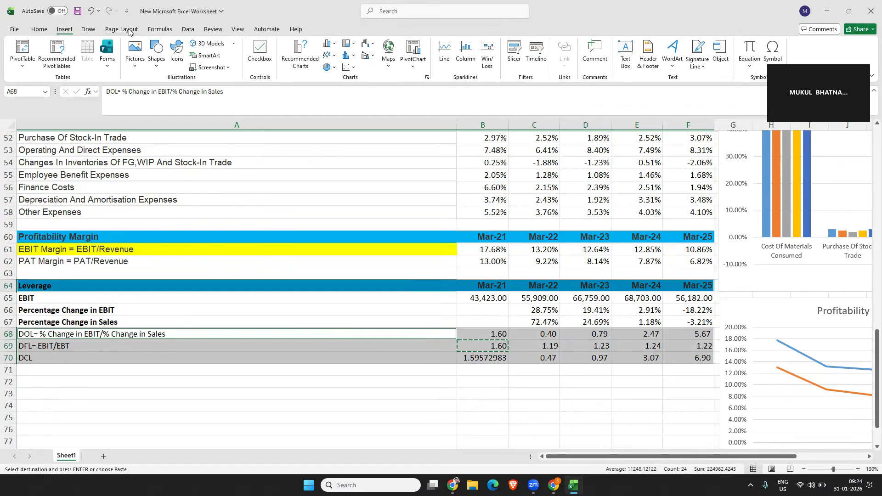
left_click(299, 65)
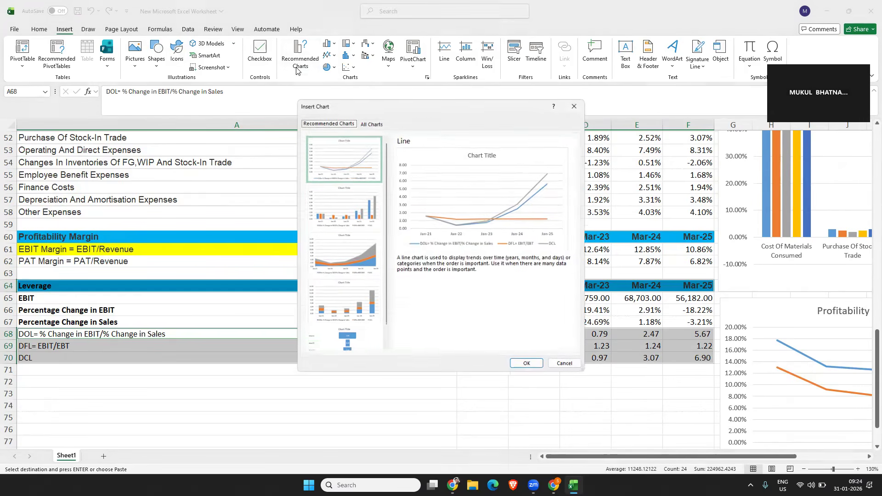
left_click(349, 171)
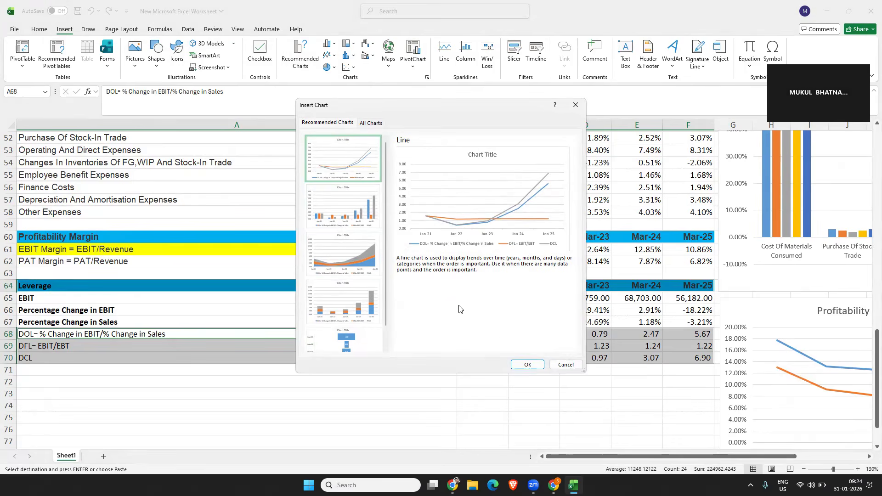
left_click(526, 365)
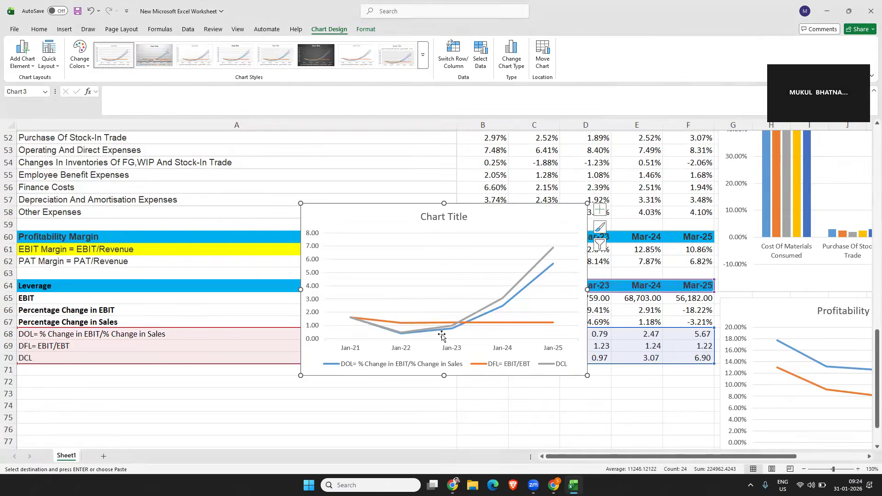
Replace the placeholder title of the DOL, DFL and DCL line chart with "Leverage"
scroll(435, 401, "down", 1)
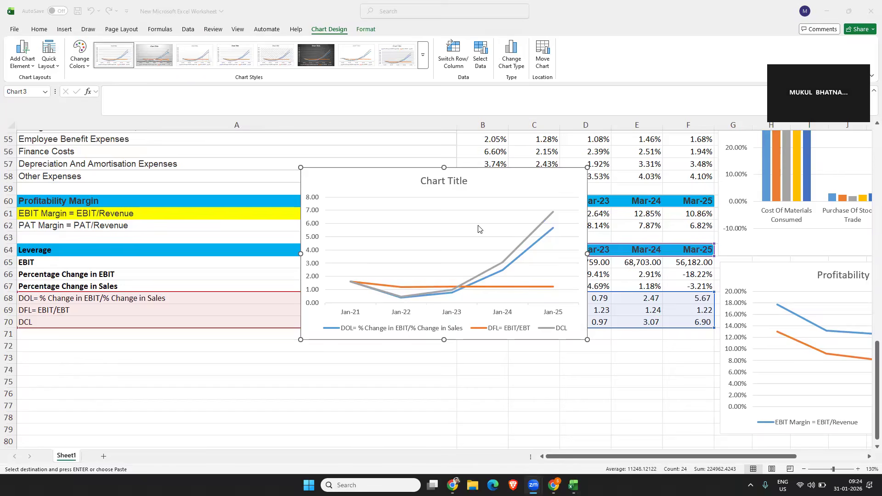
left_click(443, 183)
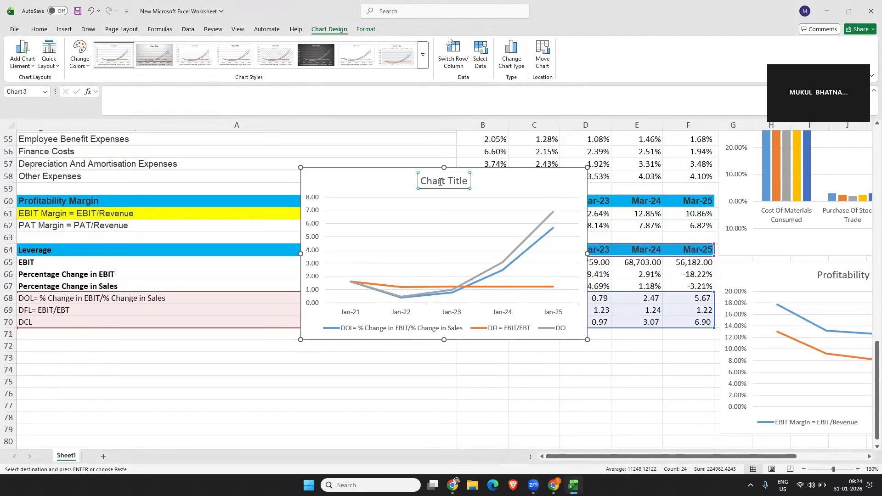
double_click(439, 184)
triple_click(439, 182)
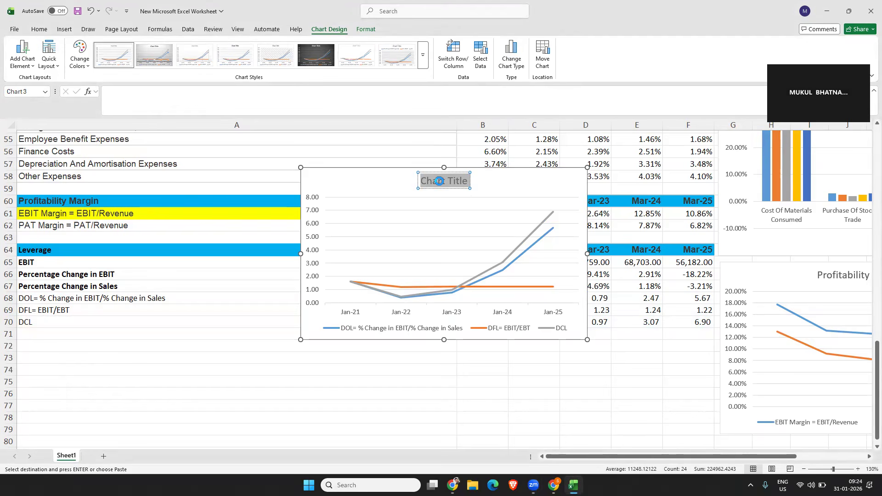
type("Leverage")
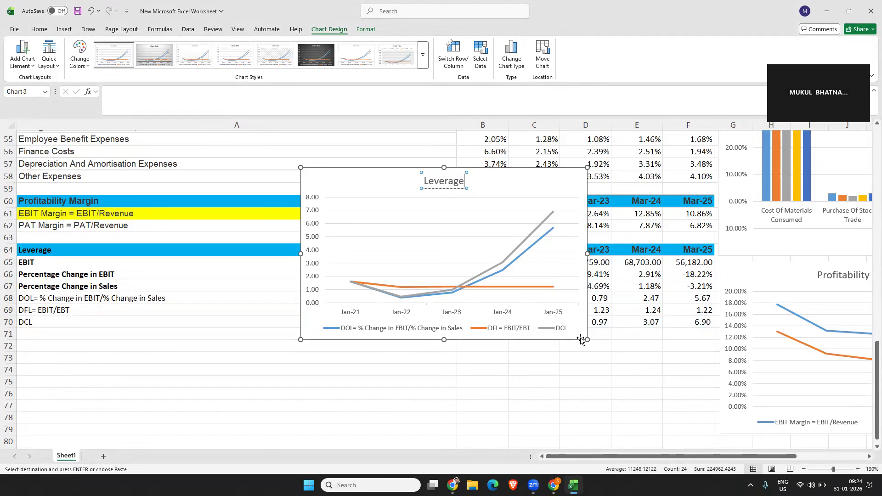
Move the Leverage chart directly below the Profitability Margins chart, starting at column G around row 80
left_click_drag(581, 323, 768, 395)
scroll(739, 347, "down", 5)
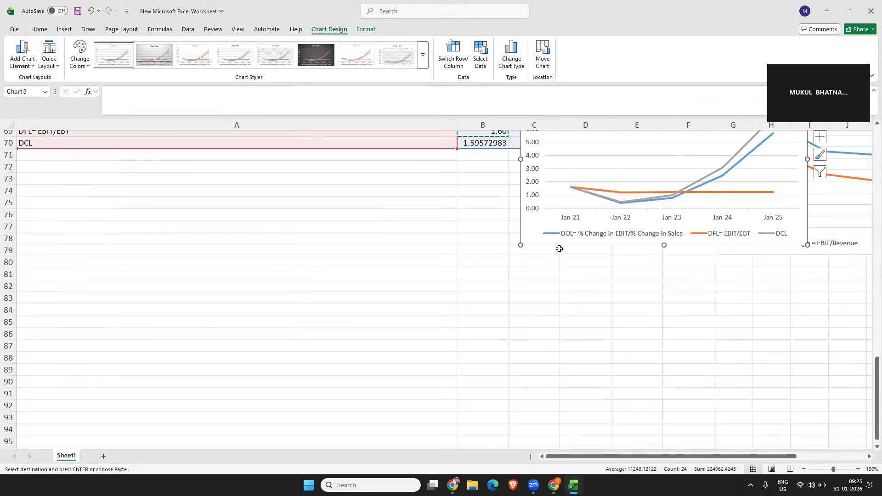
left_click_drag(537, 235, 608, 295)
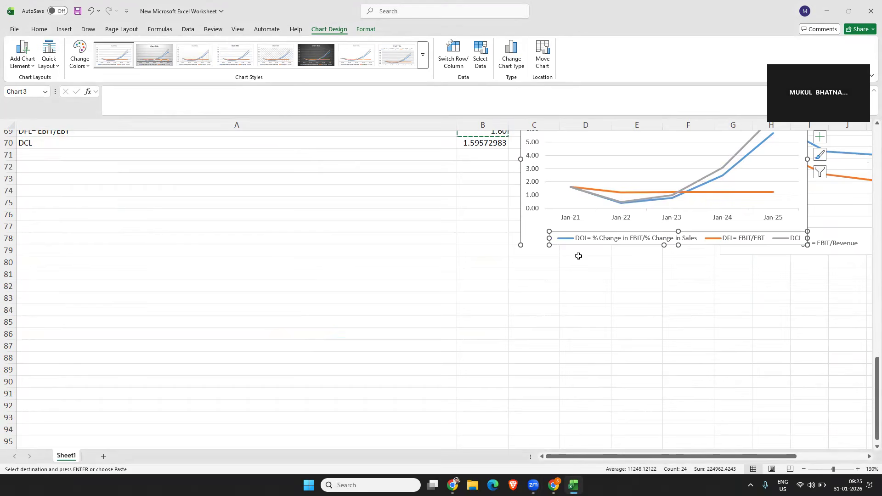
key("ctrl+z")
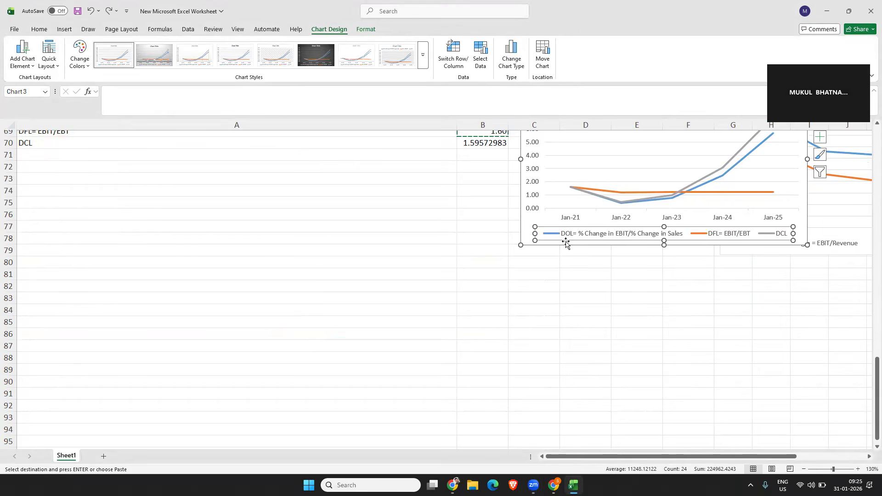
left_click(531, 218)
double_click(530, 236)
left_click_drag(568, 256, 730, 400)
left_click_drag(708, 413, 240, 418)
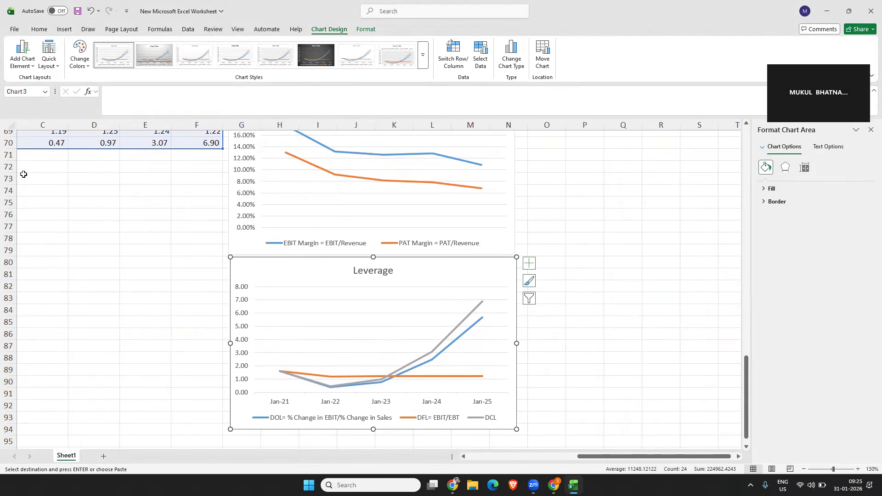
Examine the common size, Profitability Margins and Leverage charts together with their source tables and the profit and loss statement
scroll(115, 212, "up", 4)
scroll(144, 266, "up", 2)
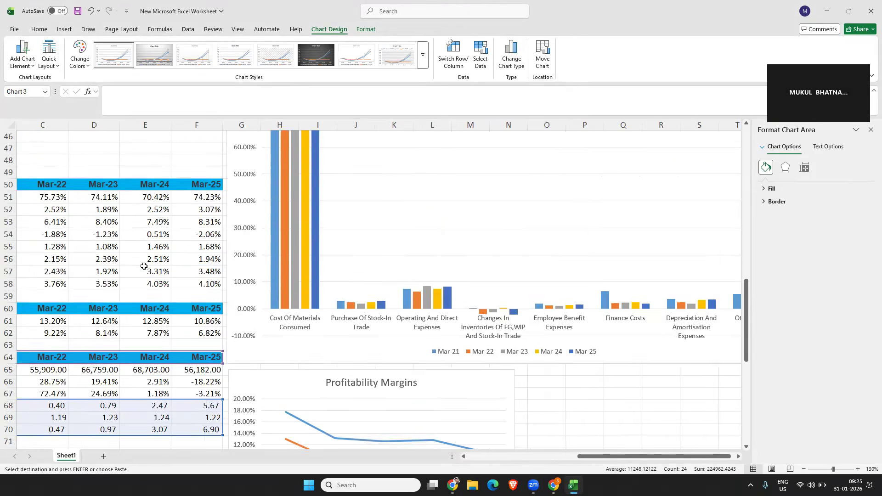
scroll(144, 266, "down", 4)
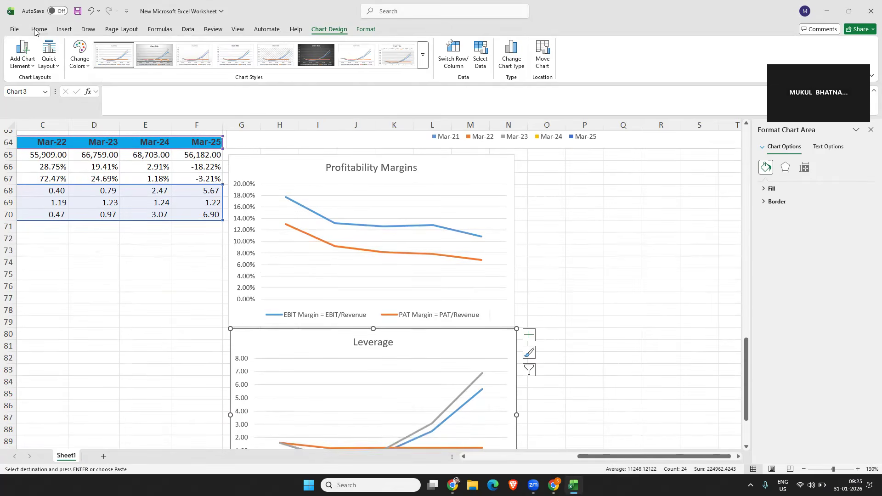
left_click(36, 31)
scroll(259, 223, "up", 6)
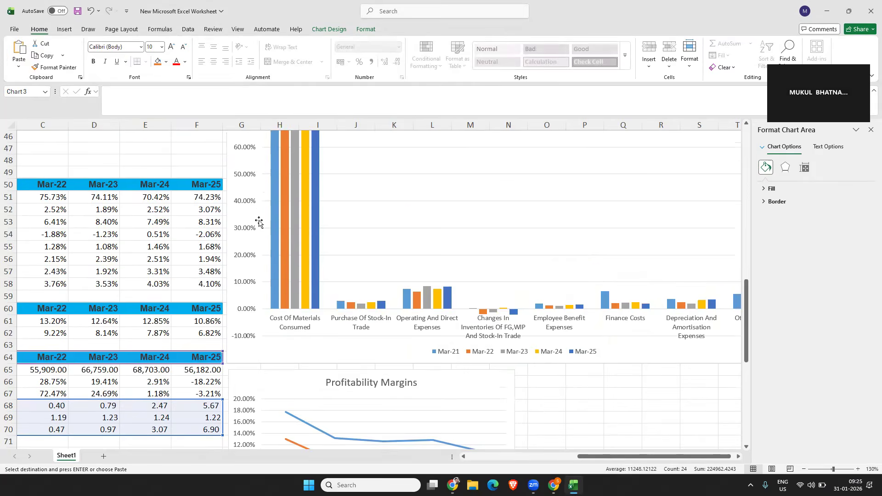
scroll(260, 222, "up", 2)
scroll(266, 232, "down", 1)
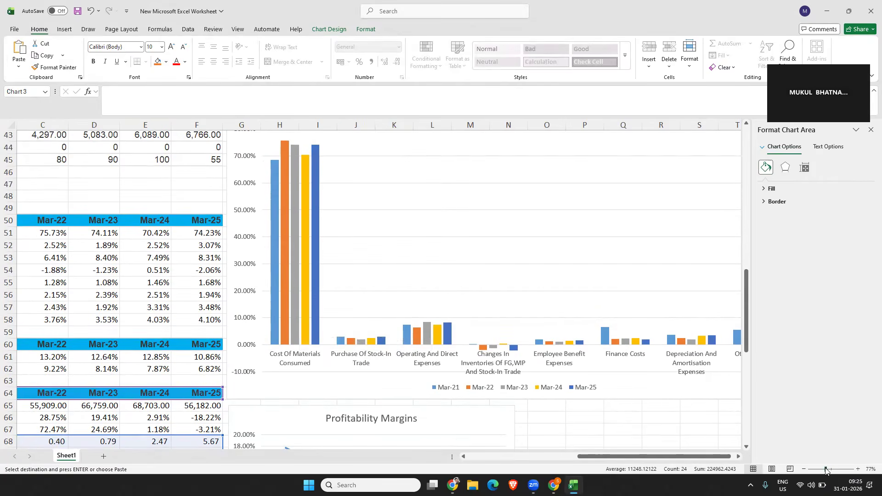
scroll(710, 401, "down", 8)
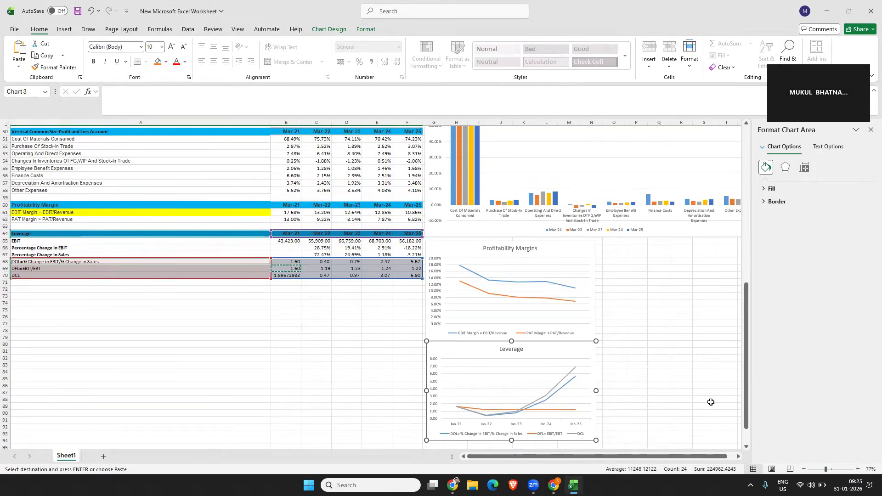
scroll(625, 335, "down", 1)
scroll(624, 326, "up", 6)
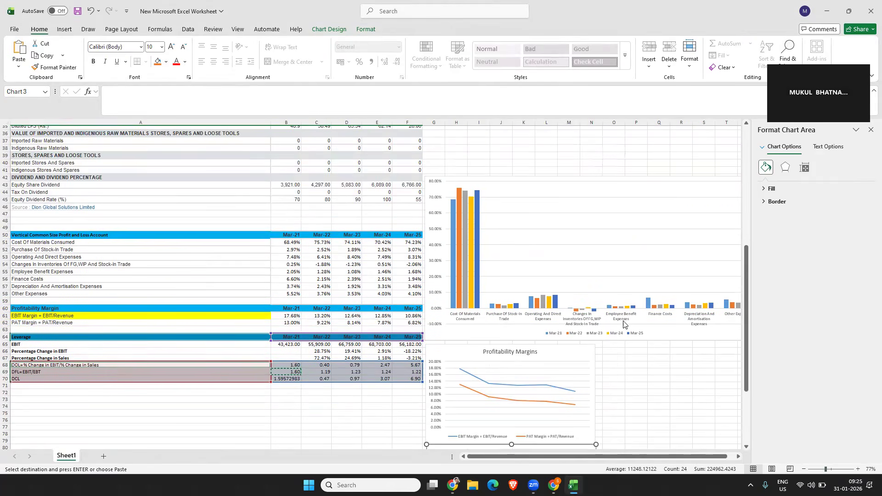
left_click(469, 334)
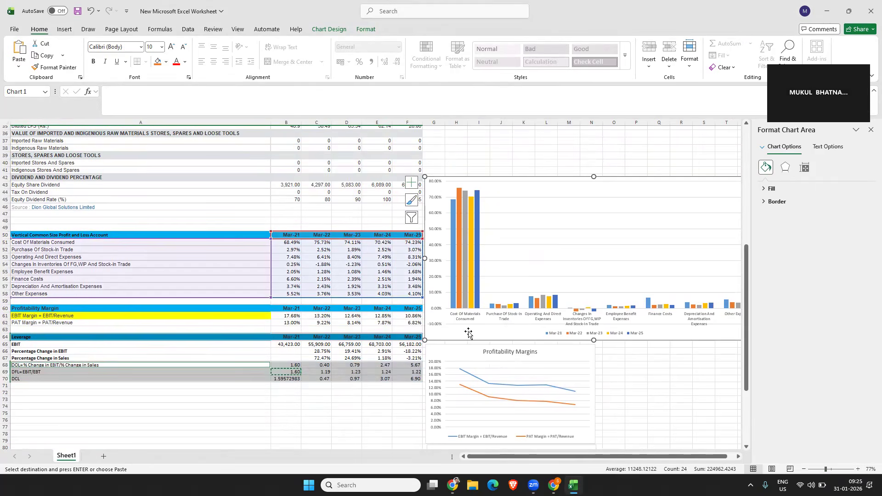
scroll(501, 321, "down", 1)
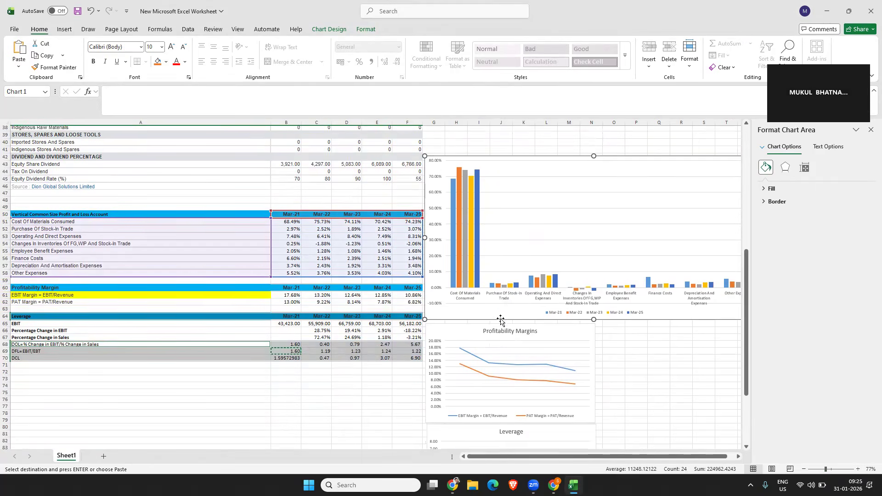
scroll(501, 326, "down", 5)
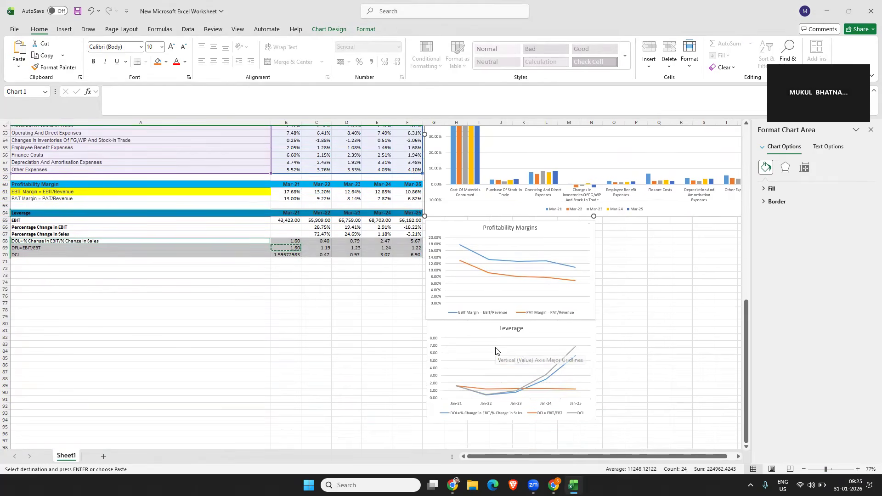
scroll(495, 352, "up", 4)
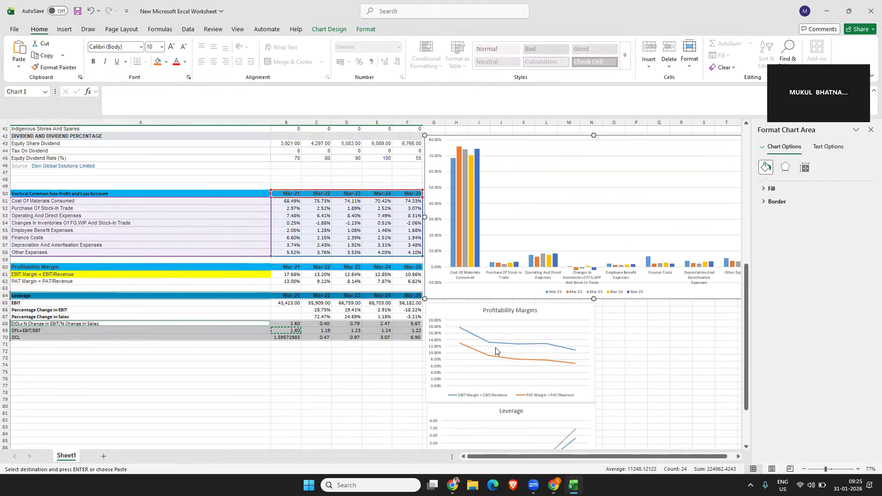
scroll(465, 334, "up", 12)
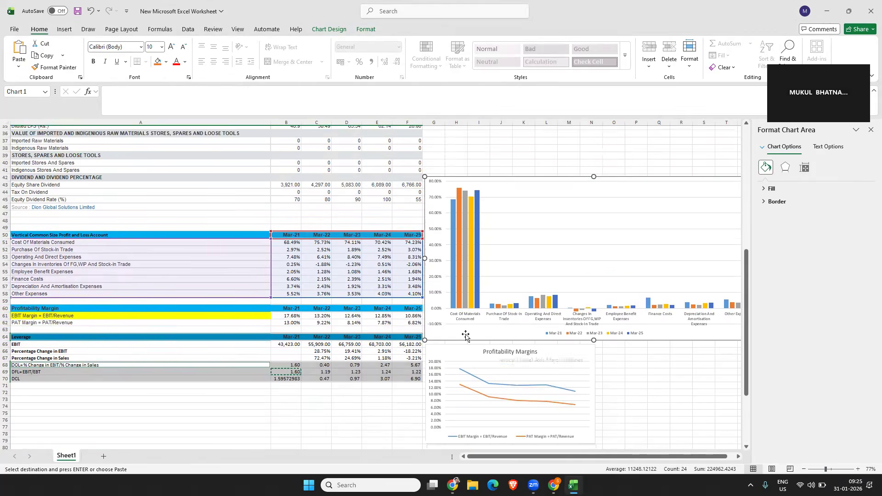
scroll(465, 333, "up", 1)
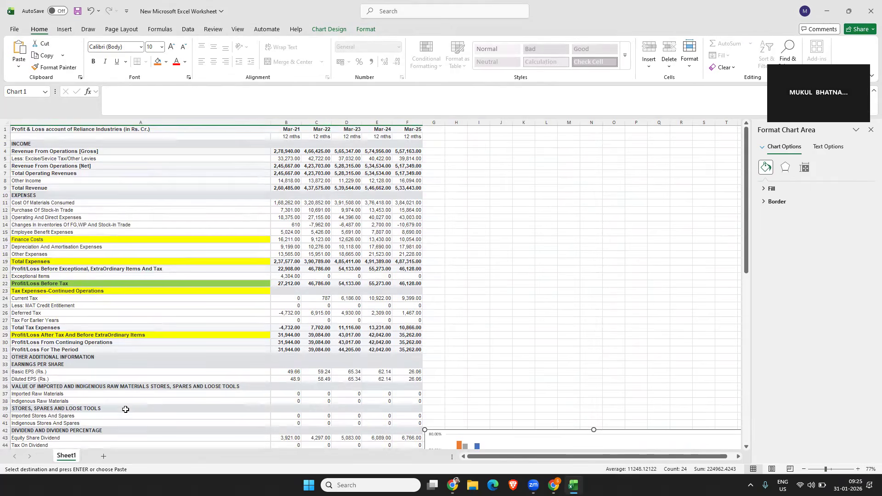
right_click(74, 457)
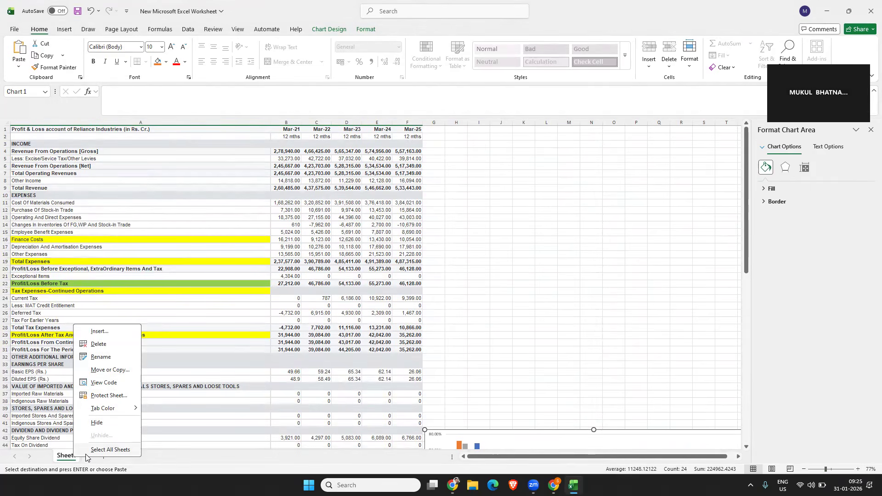
left_click(68, 457)
right_click(69, 457)
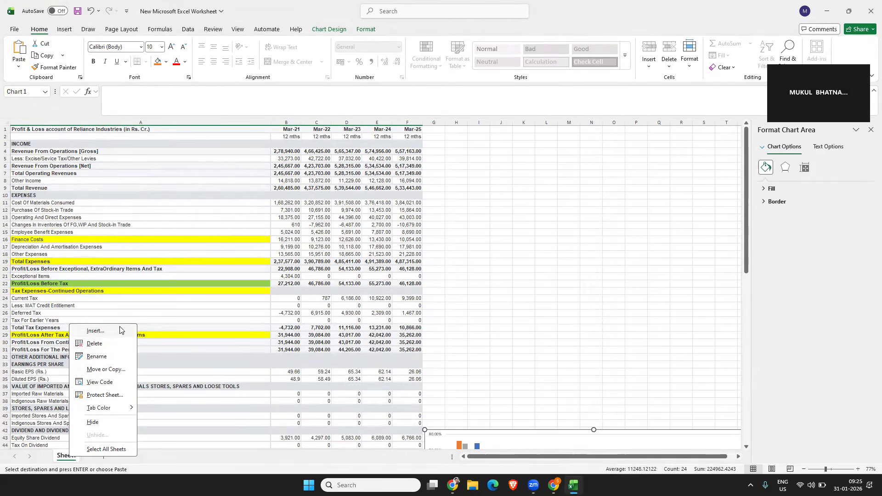
left_click(64, 457)
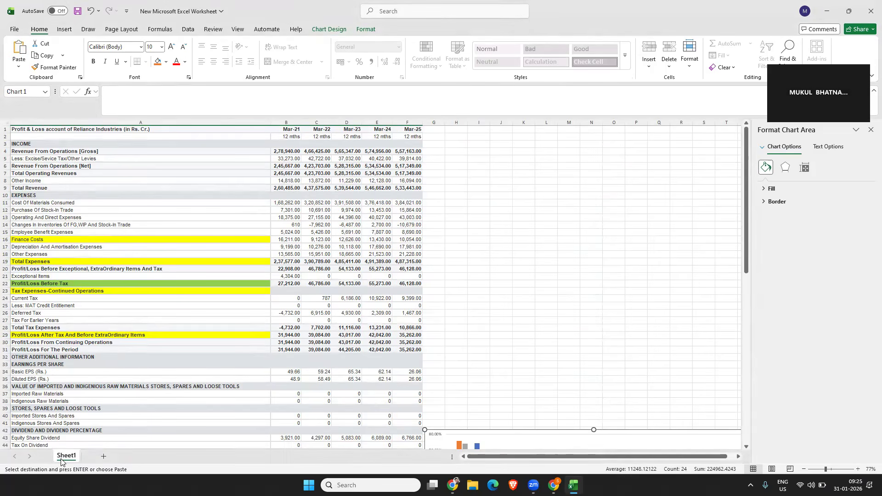
Close the formatting pane and deselect the chart by making the empty cell J15 active
right_click(61, 459)
left_click(52, 286)
left_click(54, 286)
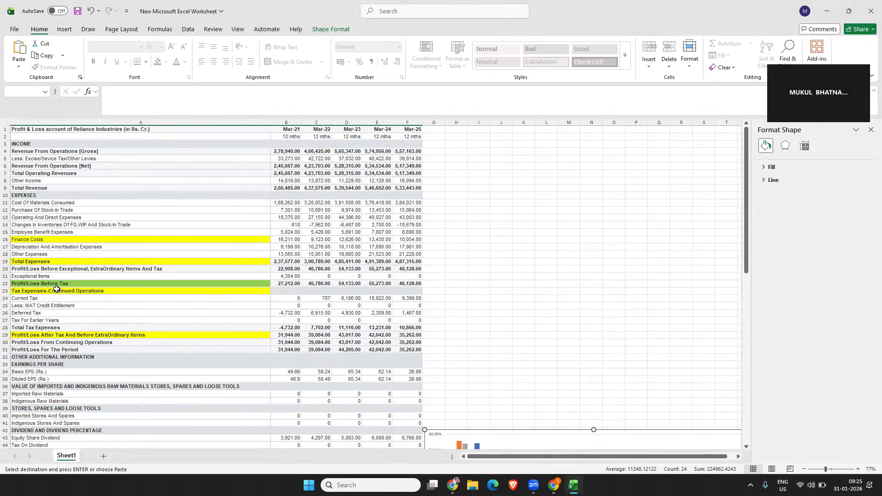
left_click(871, 130)
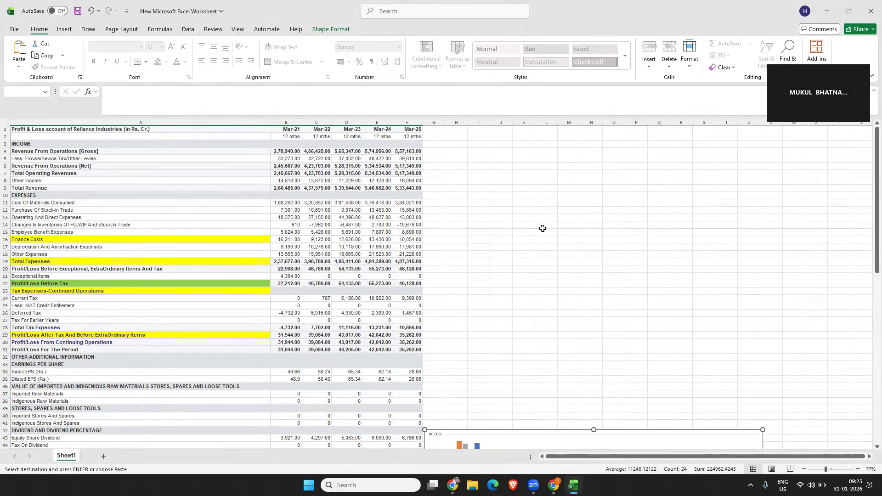
left_click(501, 232)
right_click(58, 459)
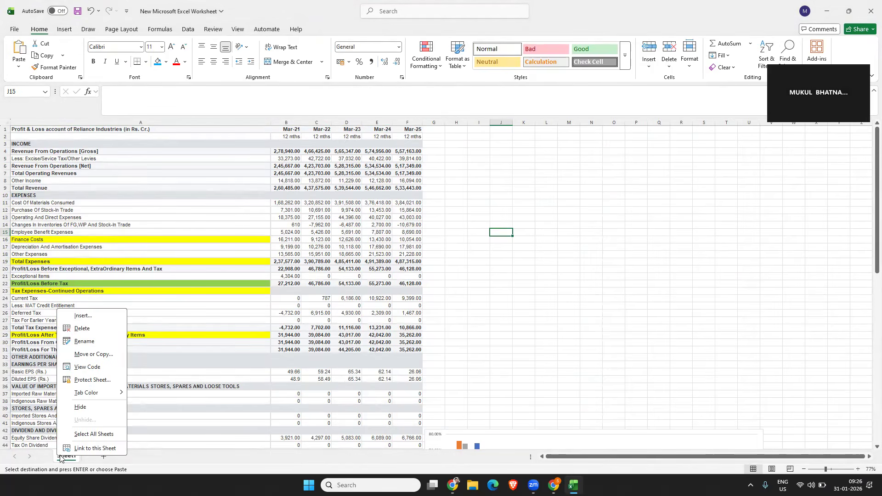
left_click(86, 433)
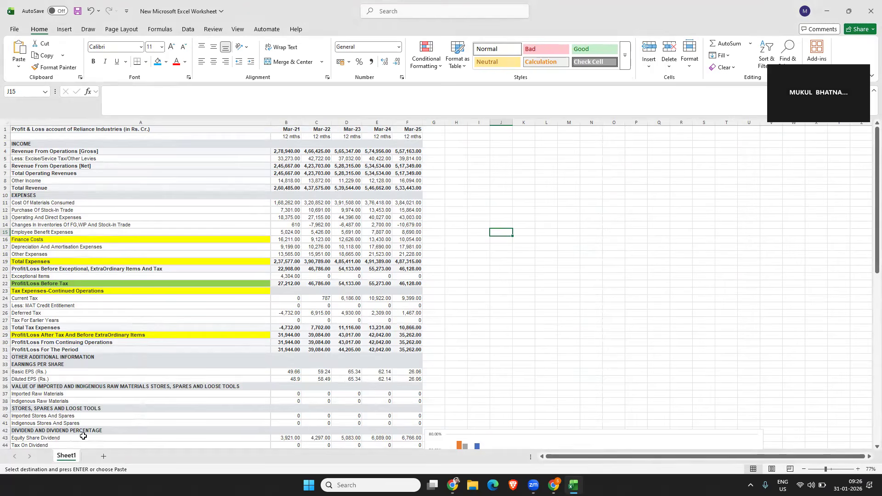
right_click(68, 457)
left_click(67, 459)
Enter "s" in the empty cell L25 beside the profit and loss table
key("ctrl+c")
left_click(535, 308)
type("s")
key("Return")
Copy the entire Sheet1 with its tables and charts into a new worksheet, and check the EBIT formula in B65 there
left_click(260, 299)
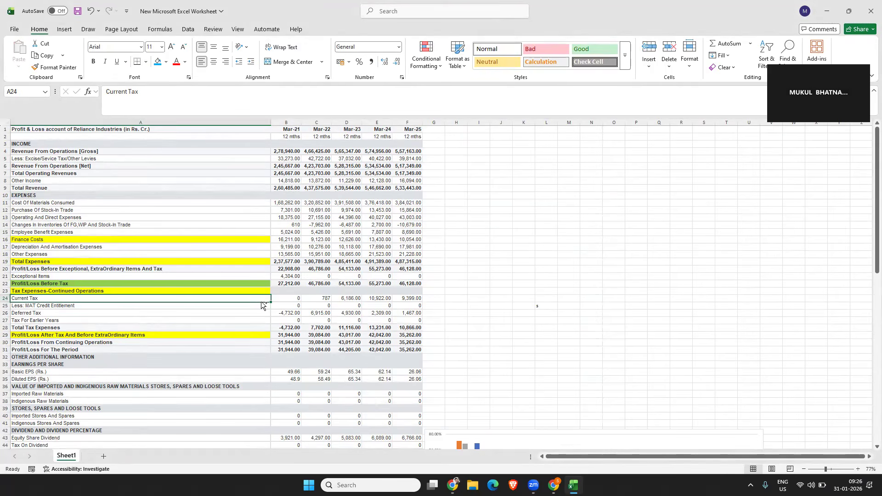
key("ctrl+a")
key("ctrl+a")
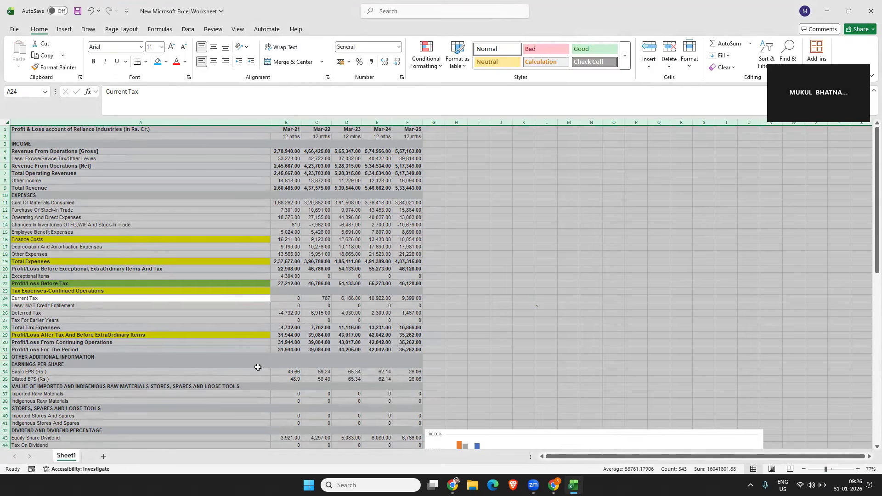
key("ctrl+c")
left_click(104, 459)
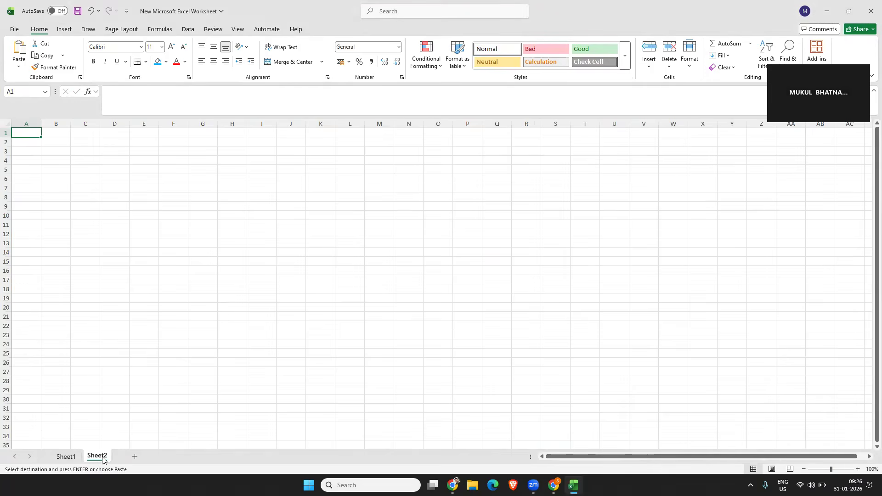
key("ctrl+a")
key("ctrl+v")
scroll(496, 314, "down", 13)
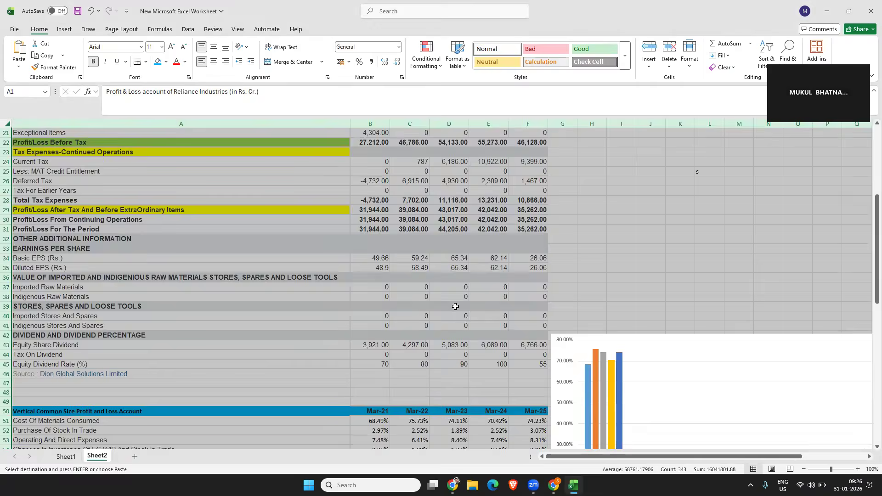
scroll(495, 314, "down", 4)
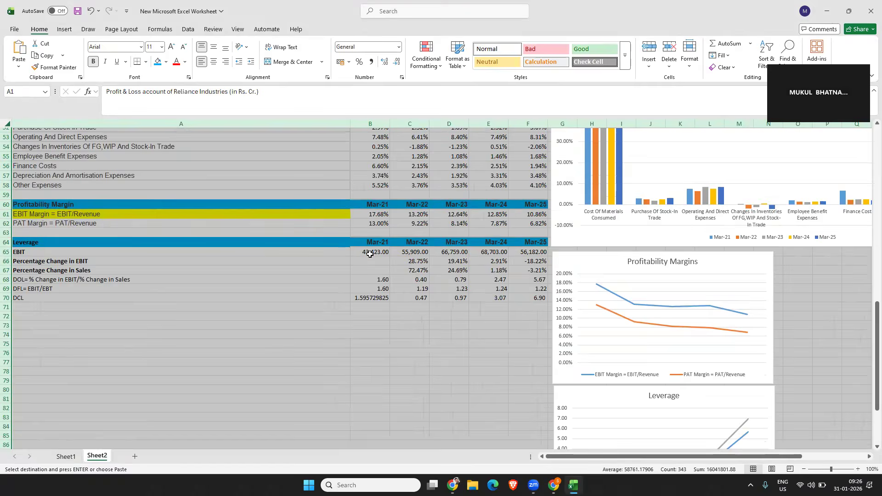
left_click(370, 254)
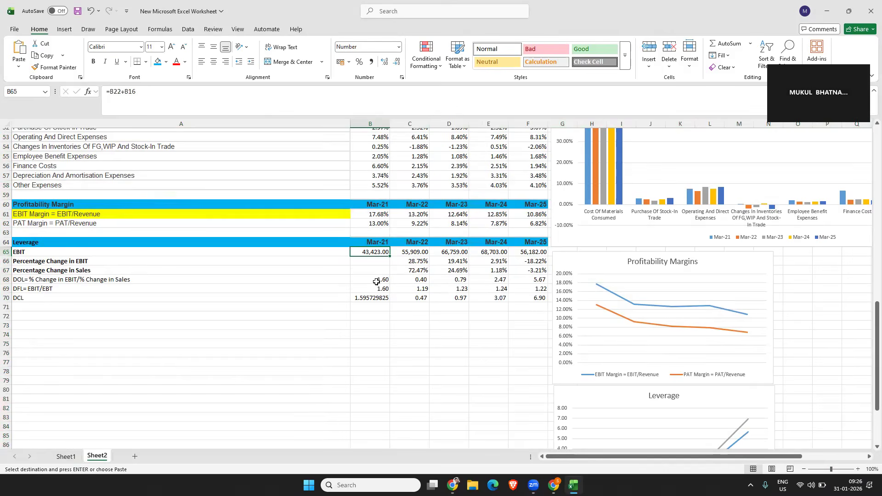
scroll(364, 321, "up", 10)
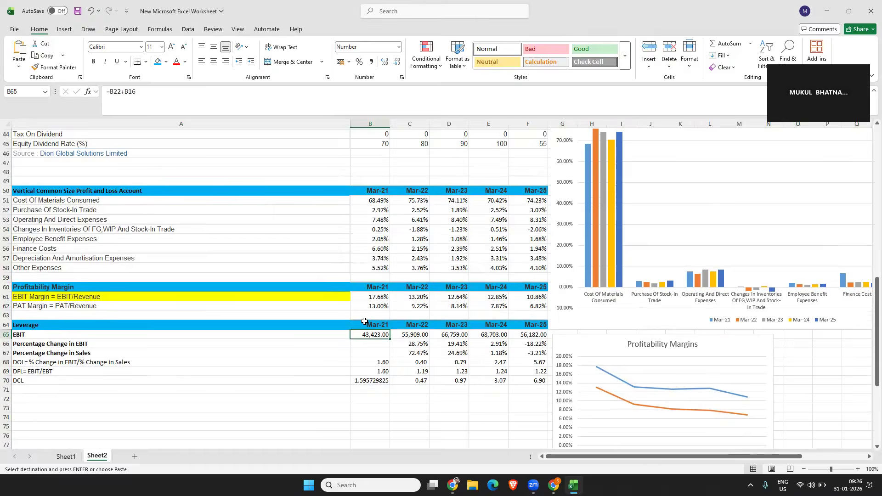
scroll(364, 321, "up", 7)
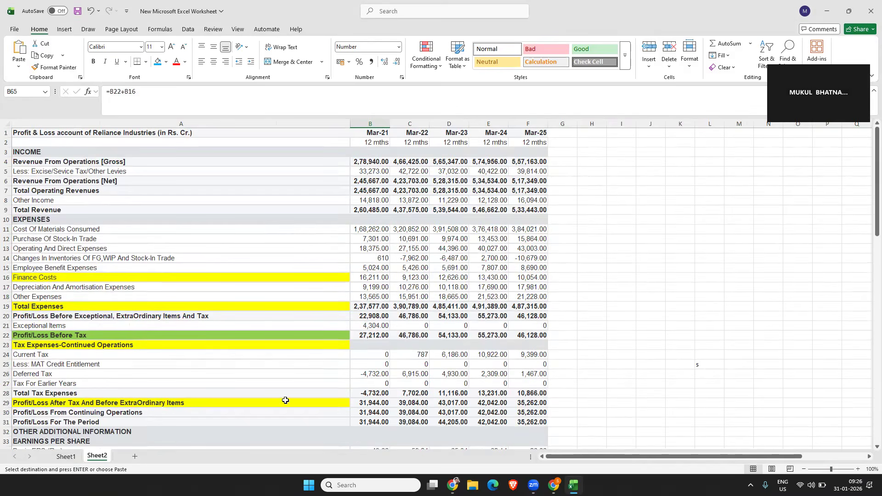
Switch to Chrome and search the web for "adani moneycontrol" from the Reliance profit and loss page
key("alt+Tab")
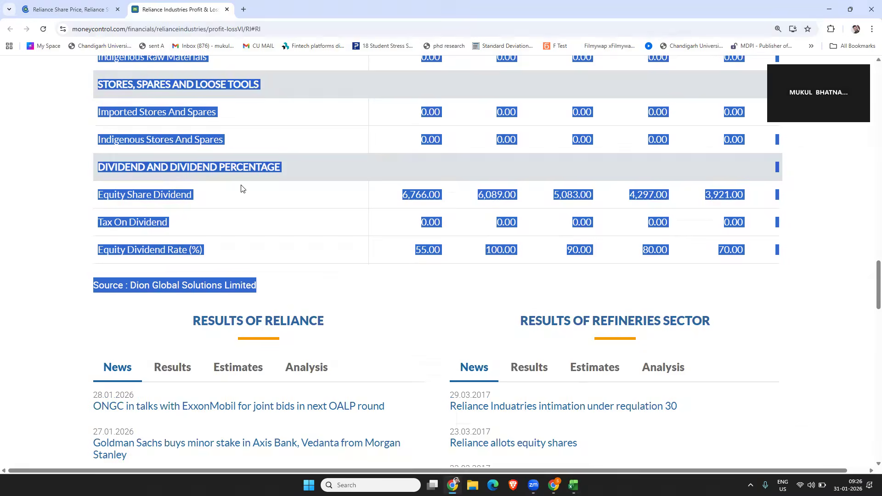
scroll(242, 188, "up", 12)
scroll(241, 188, "up", 20)
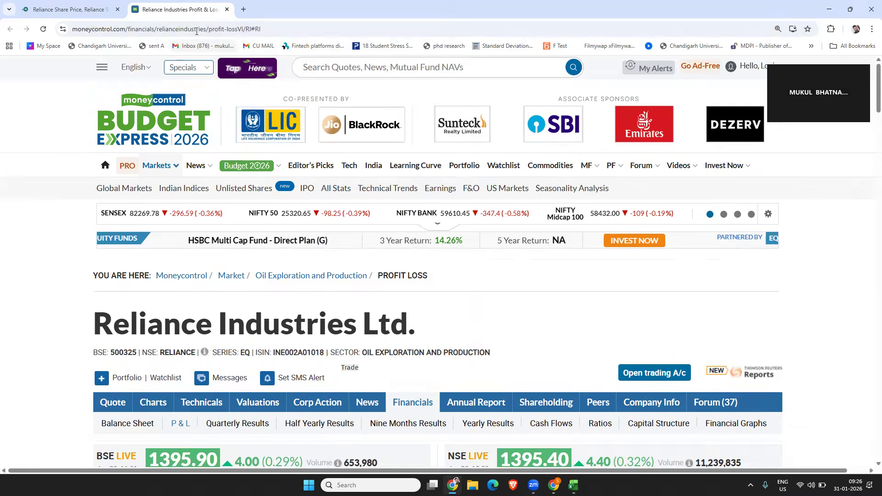
left_click(197, 29)
type("adani")
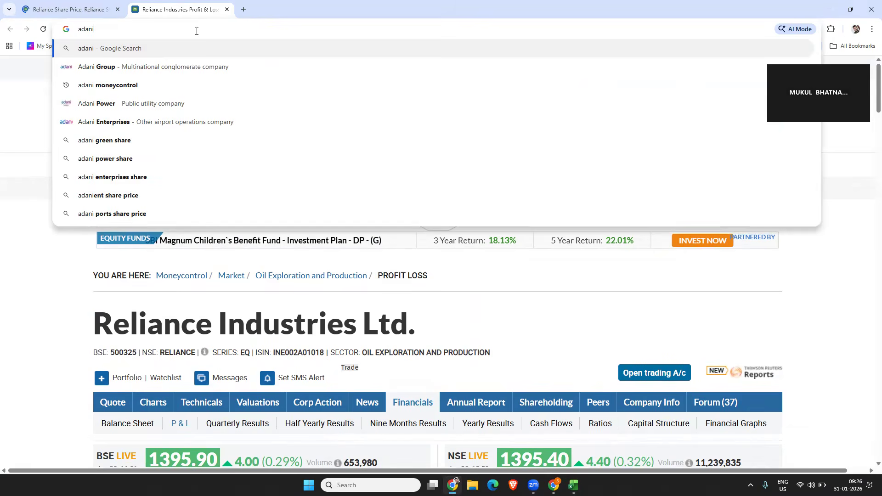
left_click(109, 85)
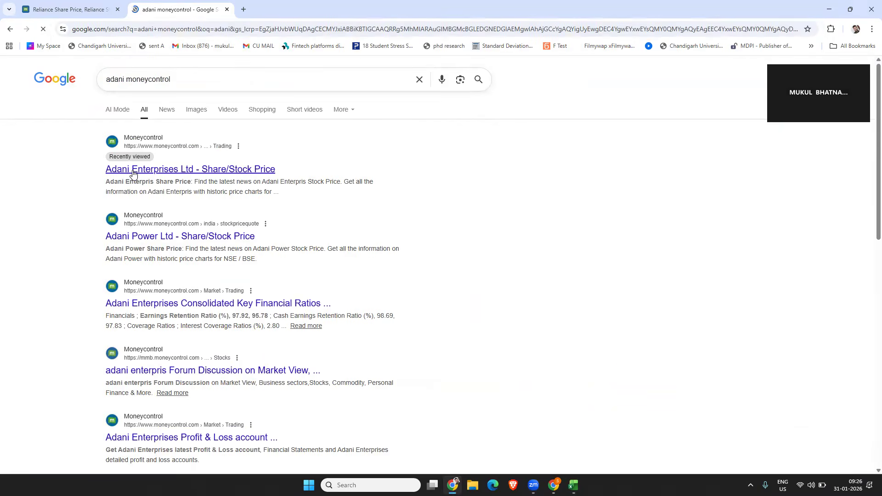
Open the Adani Enterprises Ltd share price page on Moneycontrol and go to its Financials section with the detailed financials links
left_click(126, 173)
scroll(135, 178, "down", 2)
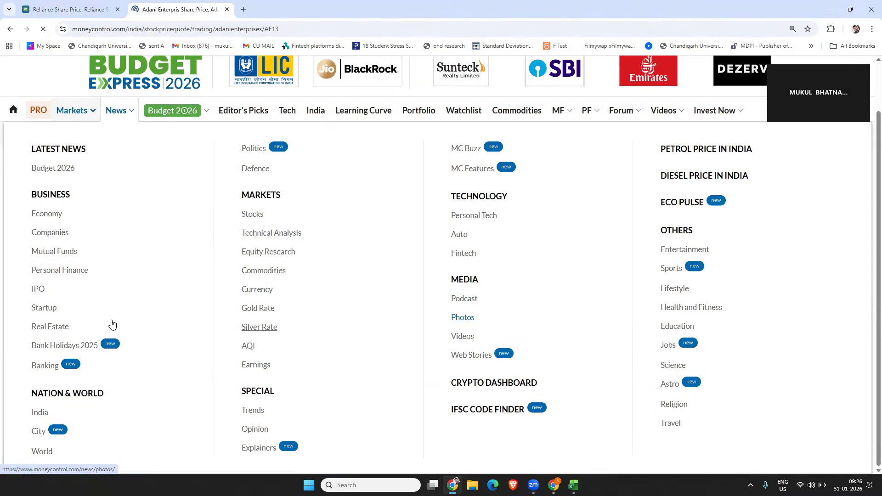
scroll(133, 189, "down", 20)
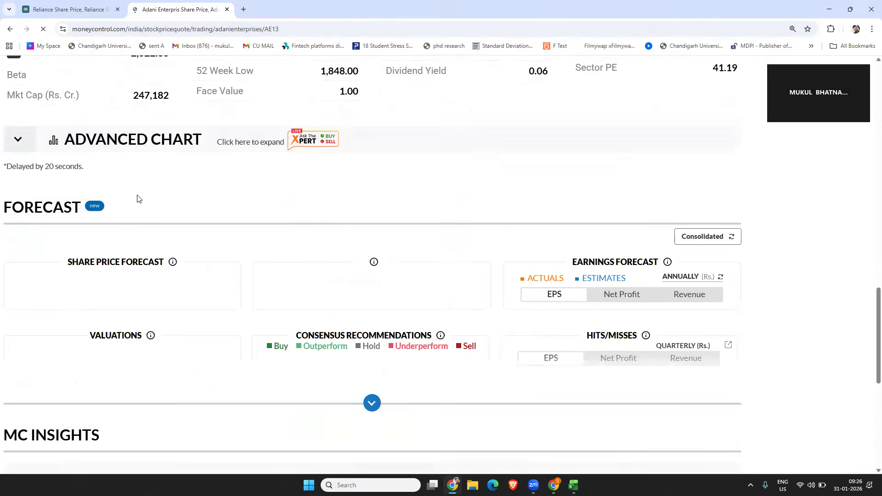
scroll(158, 219, "down", 20)
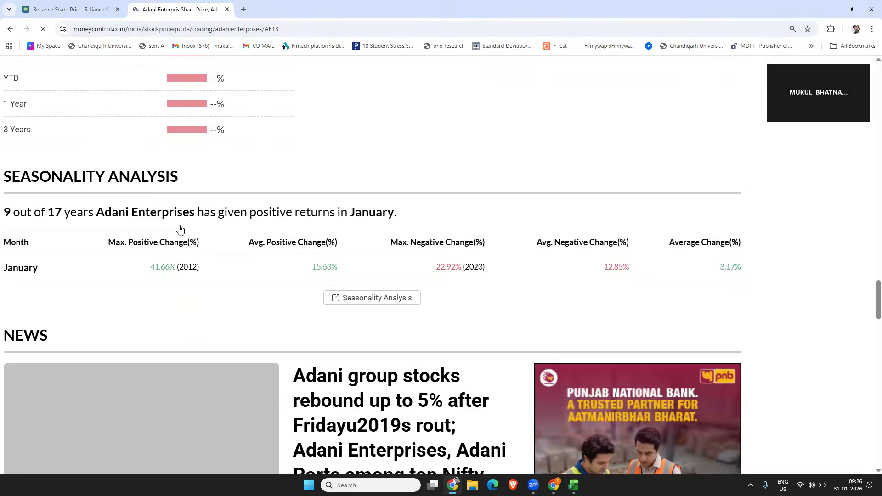
scroll(180, 229, "down", 15)
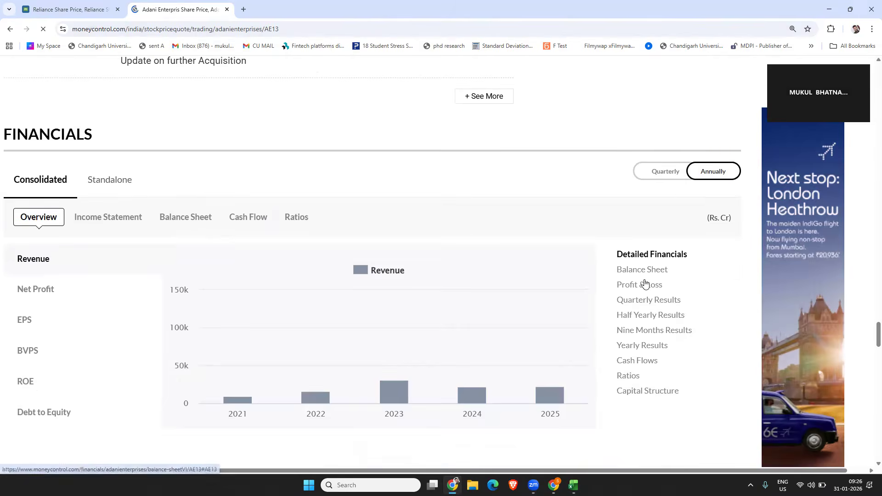
Open the Adani Enterprises detailed Profit & Loss page and copy the whole standalone table, from its title to the source line
left_click(644, 285)
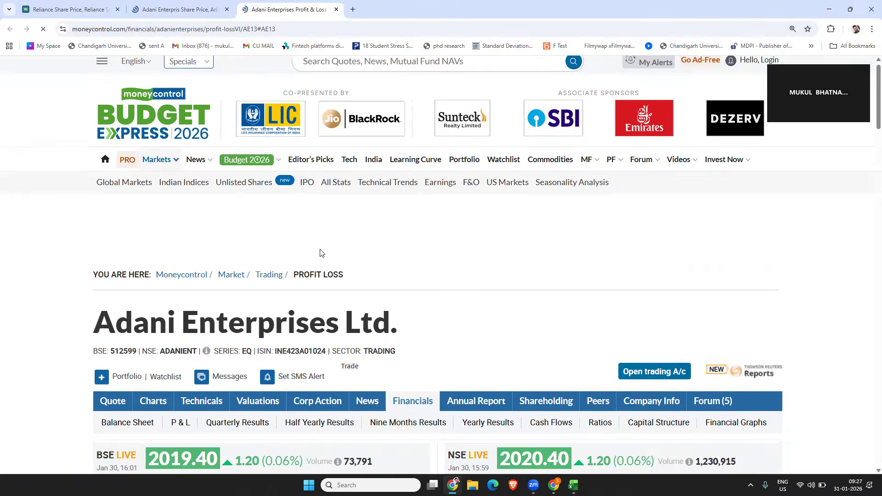
scroll(321, 253, "down", 8)
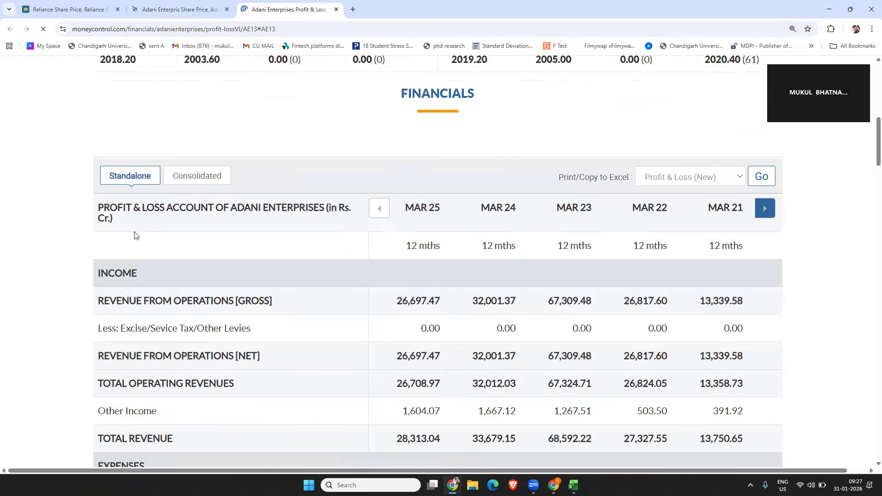
left_click_drag(98, 207, 262, 385)
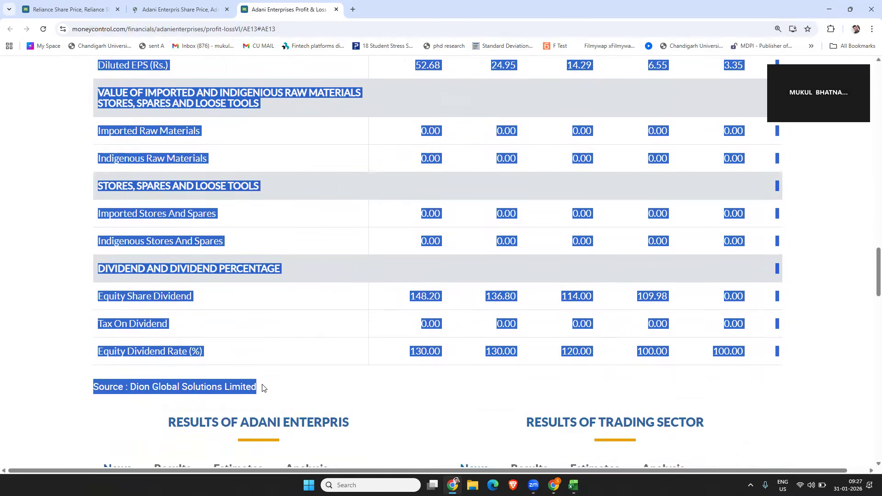
Switch to Excel and paste the Adani table into a new worksheet, with text wrapping off and column B fitted to its contents
key("alt+Tab")
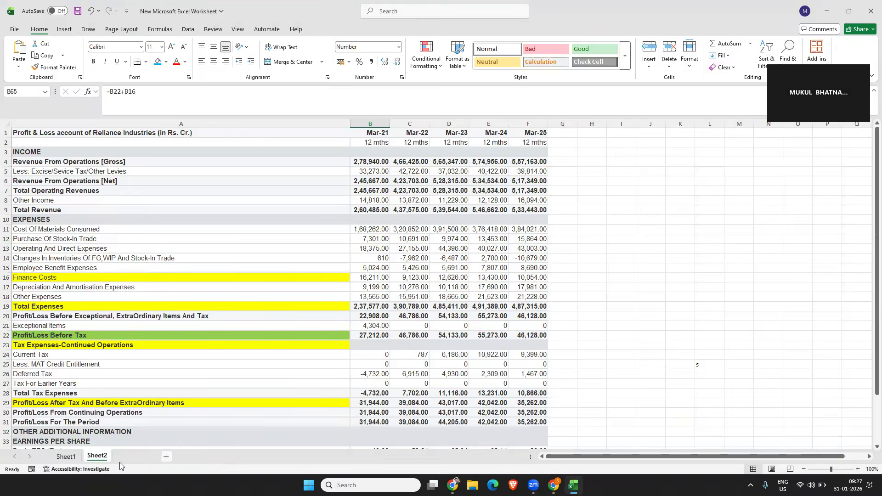
left_click(134, 456)
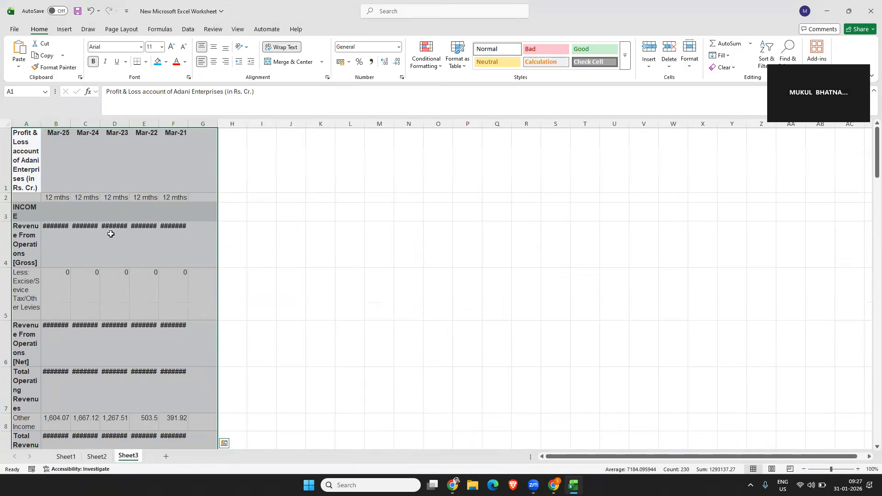
left_click(282, 47)
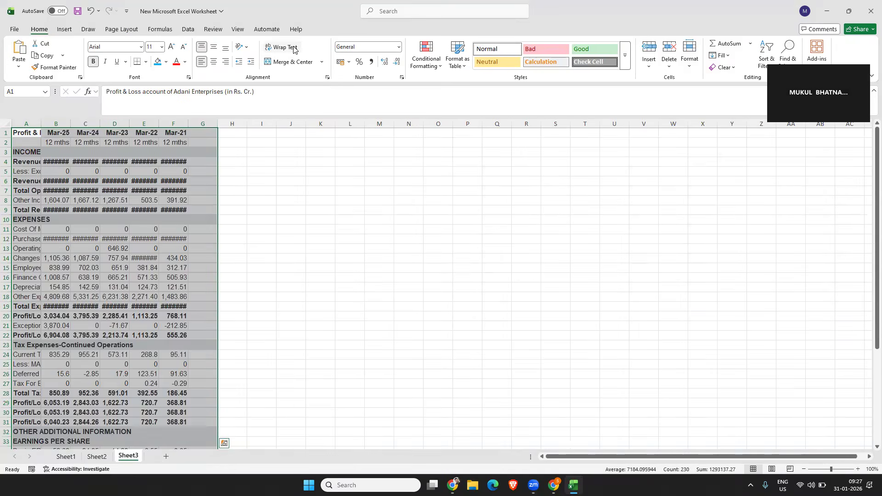
double_click(70, 122)
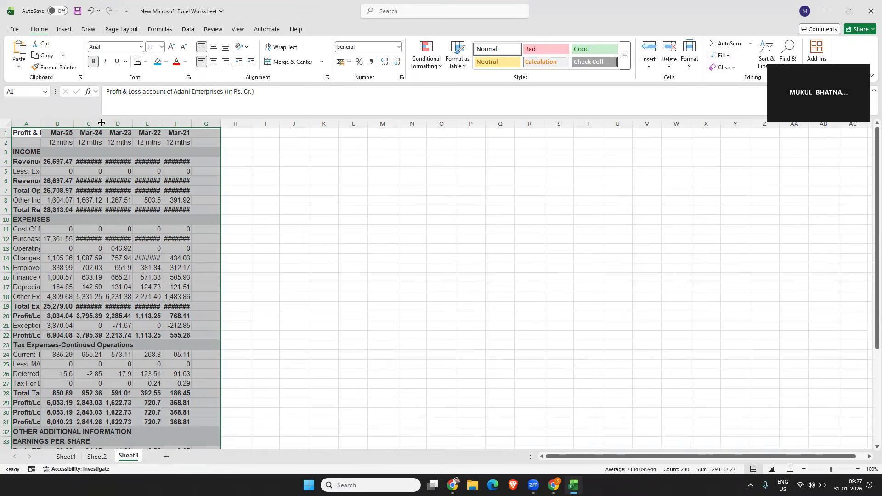
Move the Mar-22 column to column G and the Mar-23 column to column H, placing them after Mar-21
left_click(57, 124)
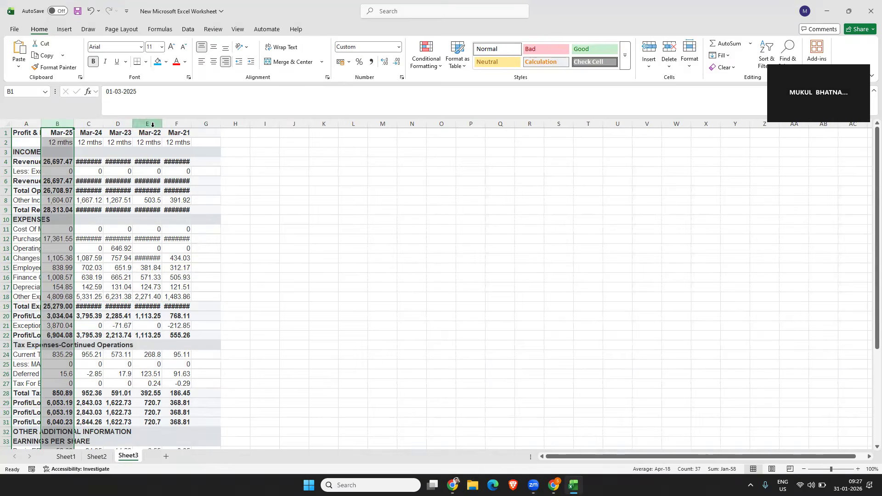
left_click(158, 122)
left_click_drag(158, 123, 176, 123)
key("ctrl+c")
left_click(206, 123)
key("ctrl+v")
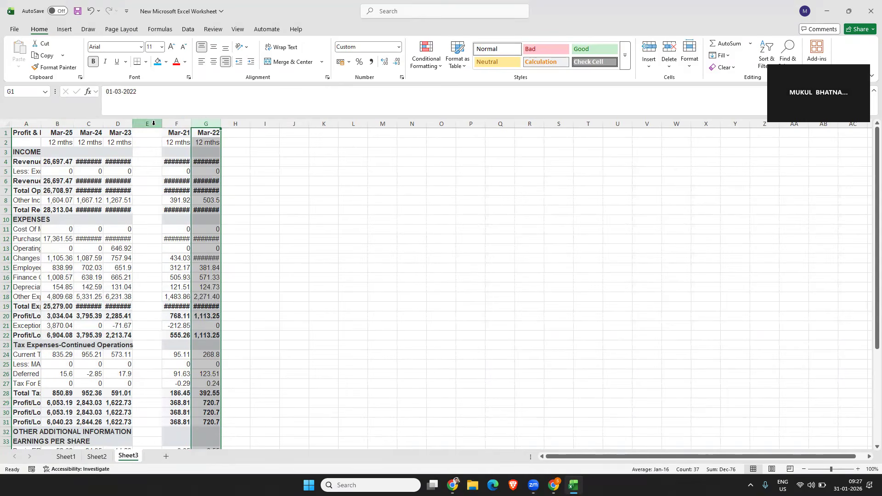
left_click(117, 123)
key("ctrl+x")
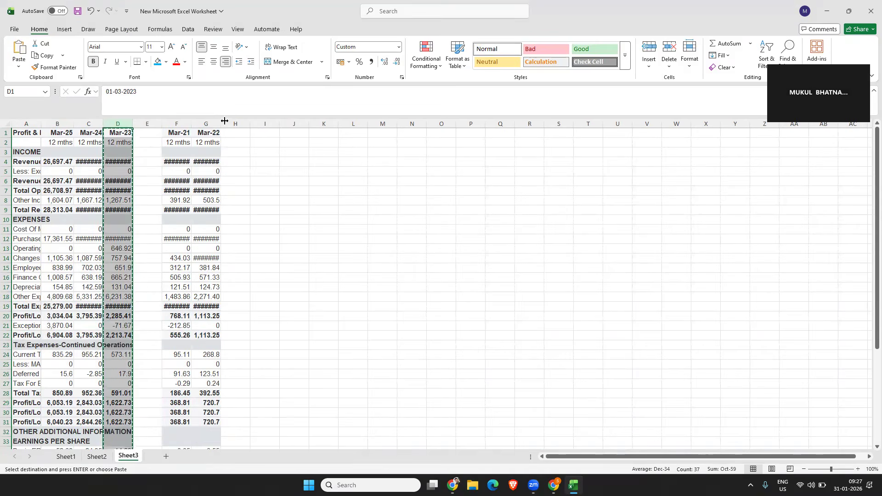
left_click(234, 123)
key("ctrl+v")
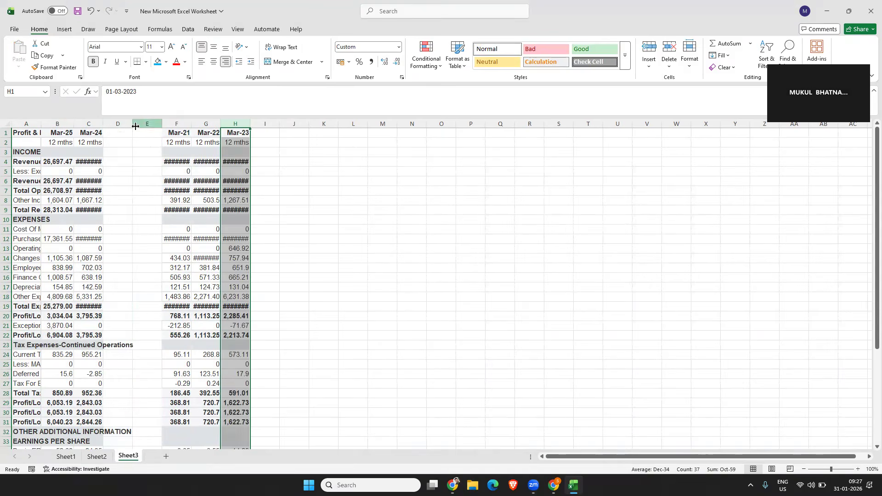
Move the Mar-24 column to column I and the Mar-25 column to column J
left_click(94, 123)
key("ctrl+x")
left_click(261, 124)
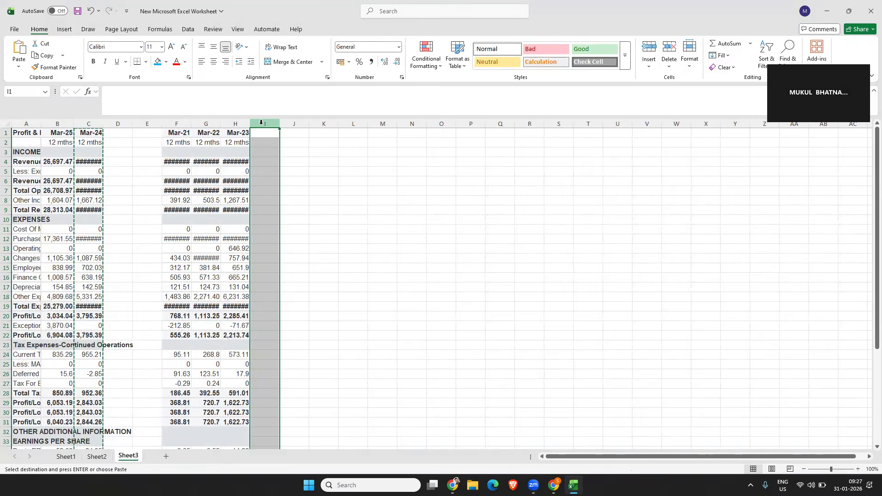
key("ctrl+v")
left_click(66, 122)
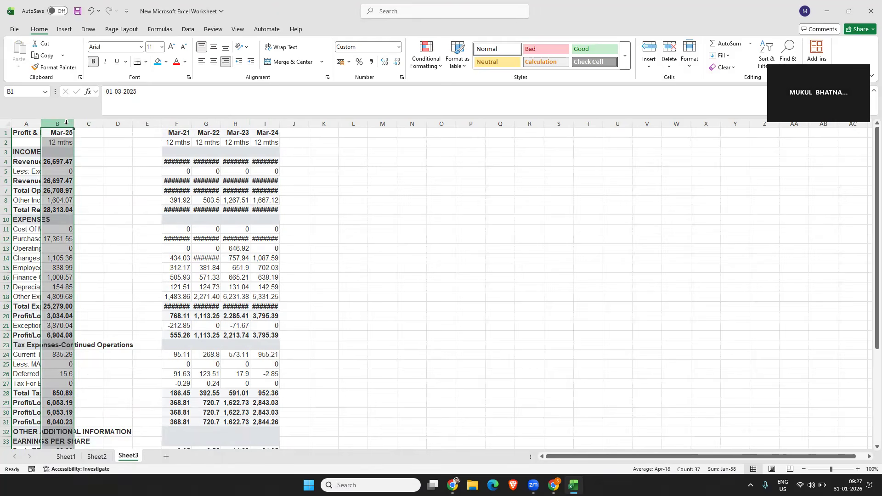
key("ctrl+x")
left_click(287, 122)
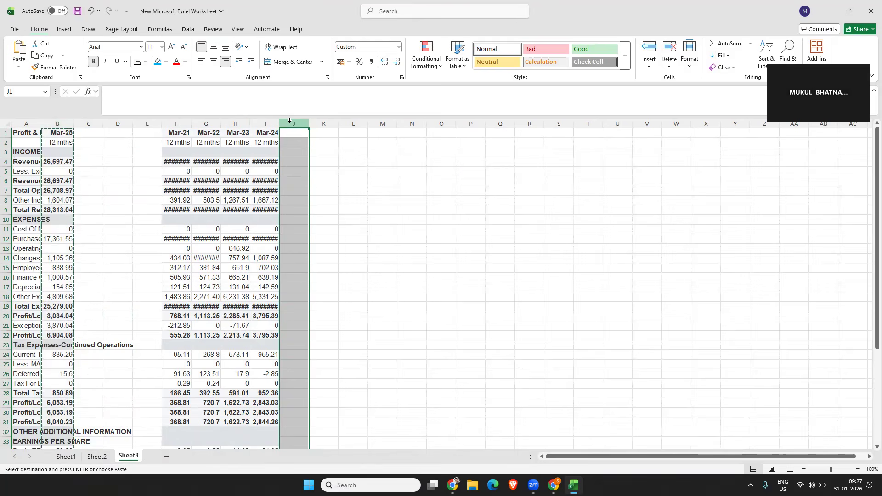
key("ctrl+v")
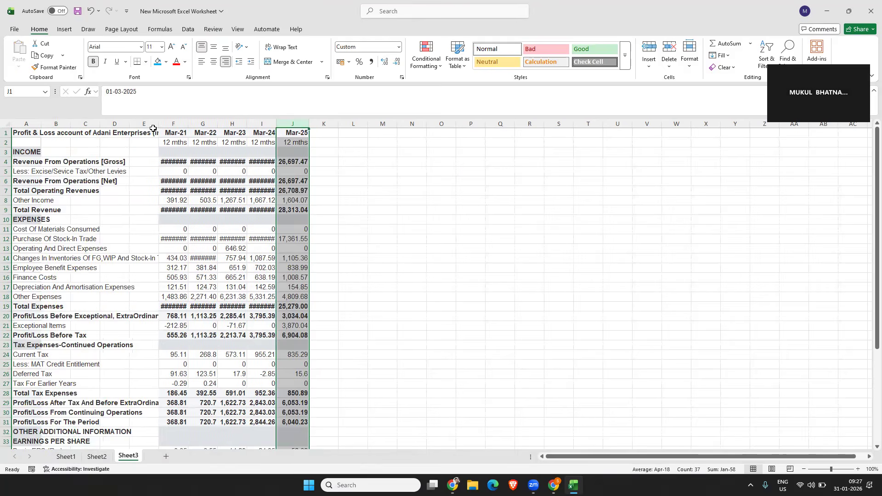
Move the five reordered year columns, Mar-21 to Mar-25, from F:J to K:O
left_click(179, 121)
key("Right")
key("Right")
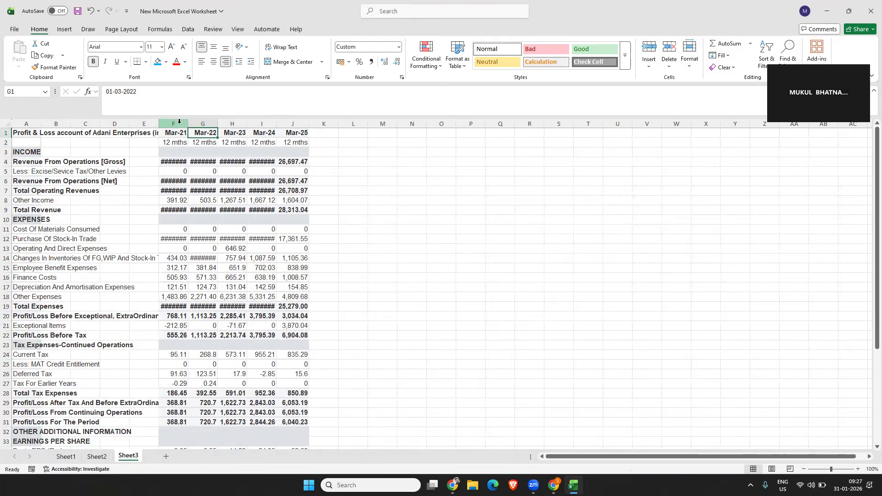
left_click(179, 122)
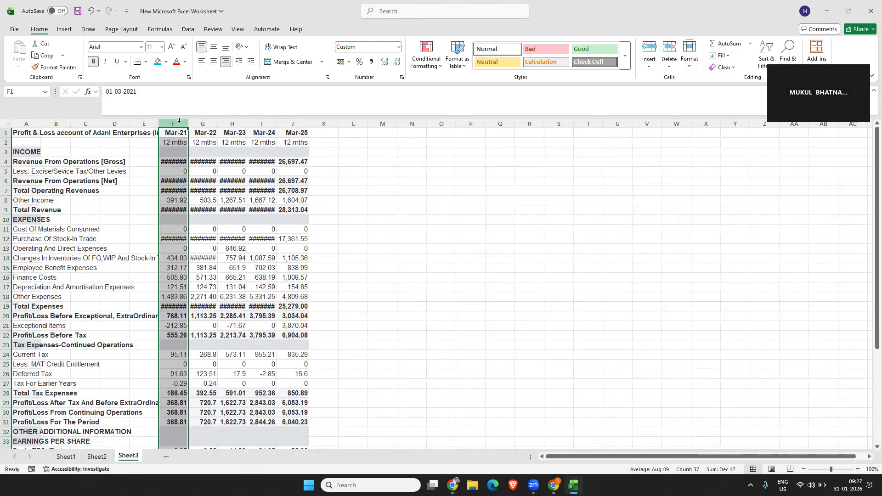
key("shift+Right")
key("shift+Right")
key("shift+Right")
key("shift+Right")
key("ctrl+c")
left_click(330, 122)
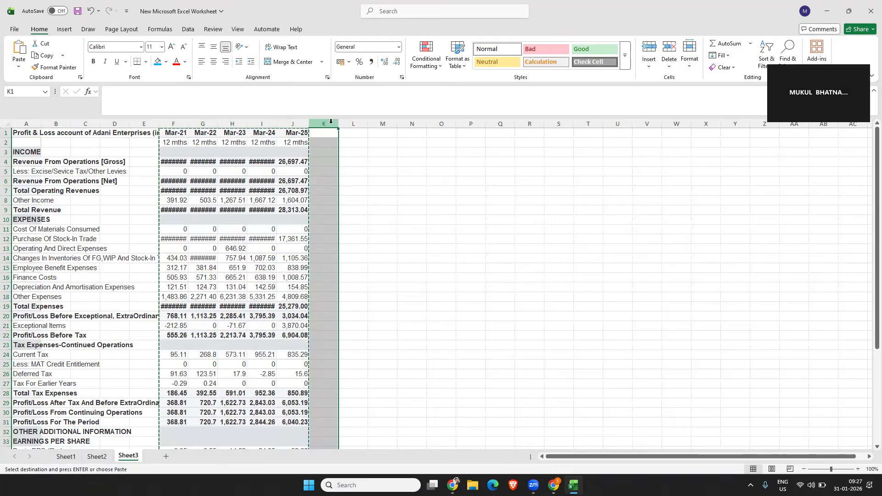
key("ctrl+v")
Move the Mar-21 to Mar-25 columns back beside the row labels, into columns B to F
key("ctrl+c")
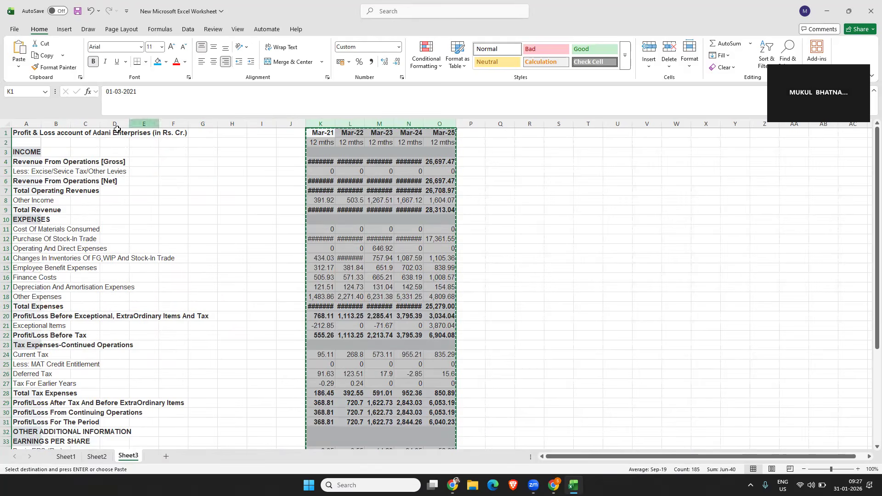
left_click(61, 120)
key("ctrl+v")
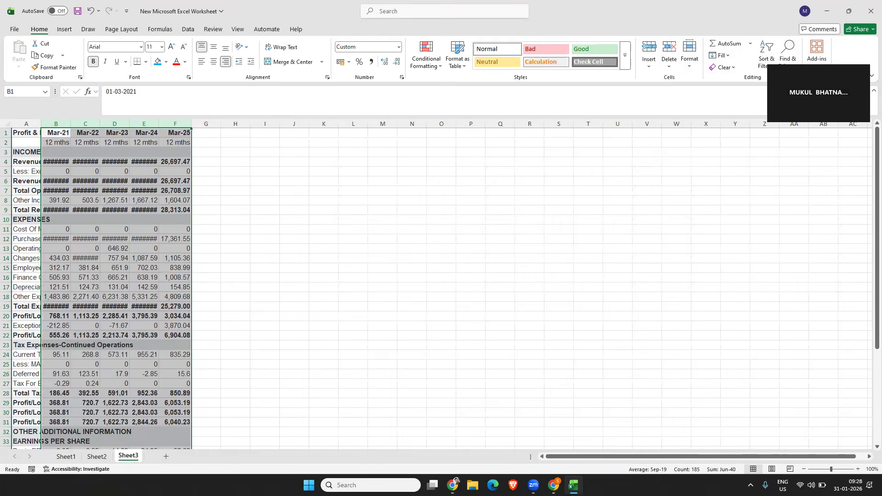
Copy the reordered Adani table A1:F46 from Sheet3 and paste it over the Reliance table in Sheet2, starting at A1
left_click(97, 456)
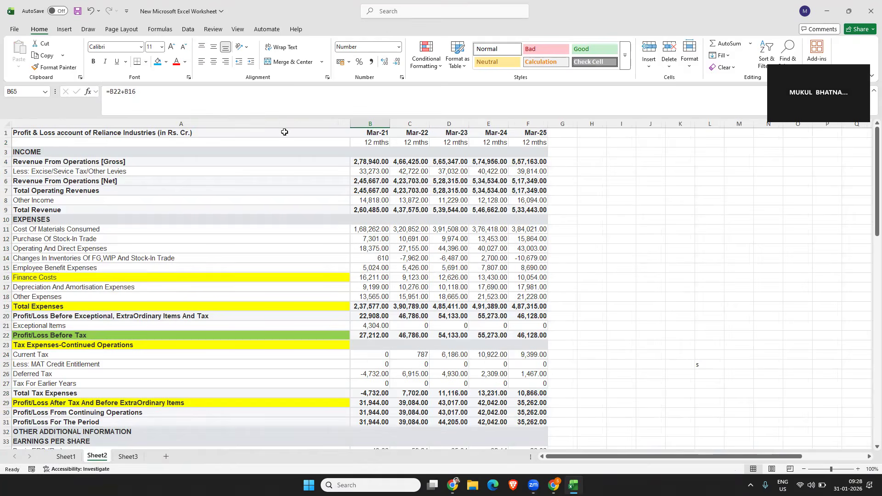
left_click(127, 456)
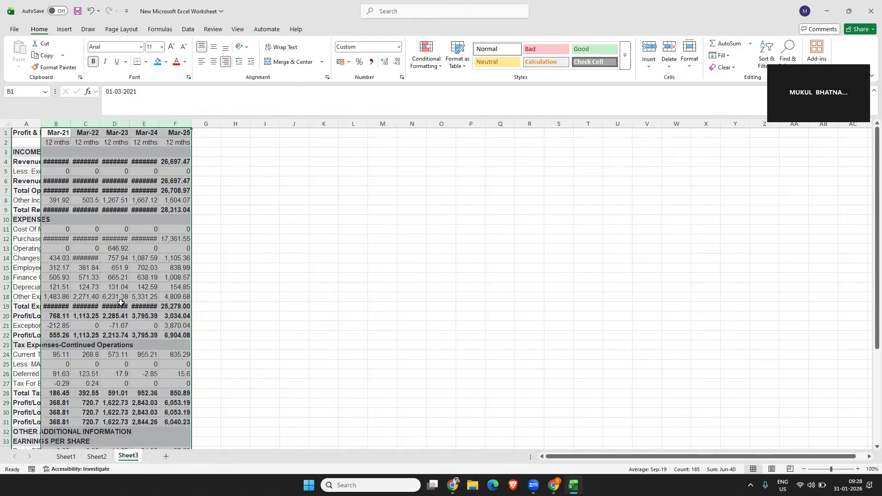
left_click_drag(22, 133, 181, 428)
key("ctrl+c")
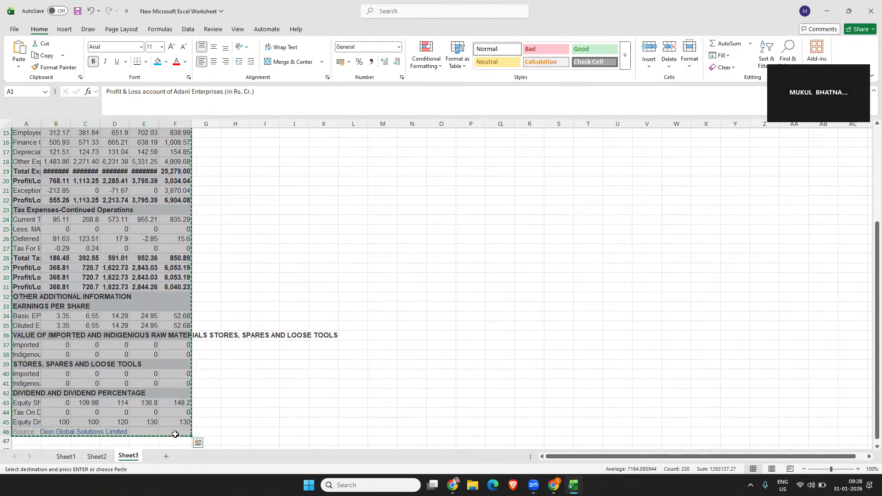
left_click(97, 456)
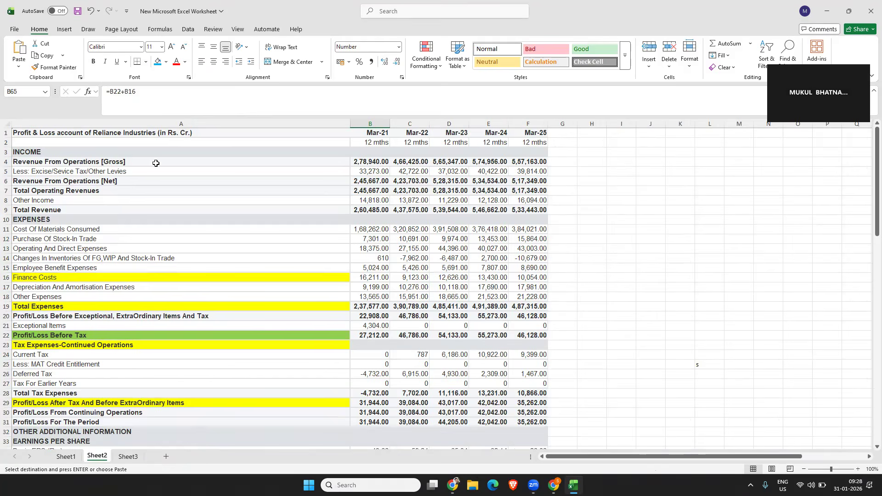
left_click(164, 133)
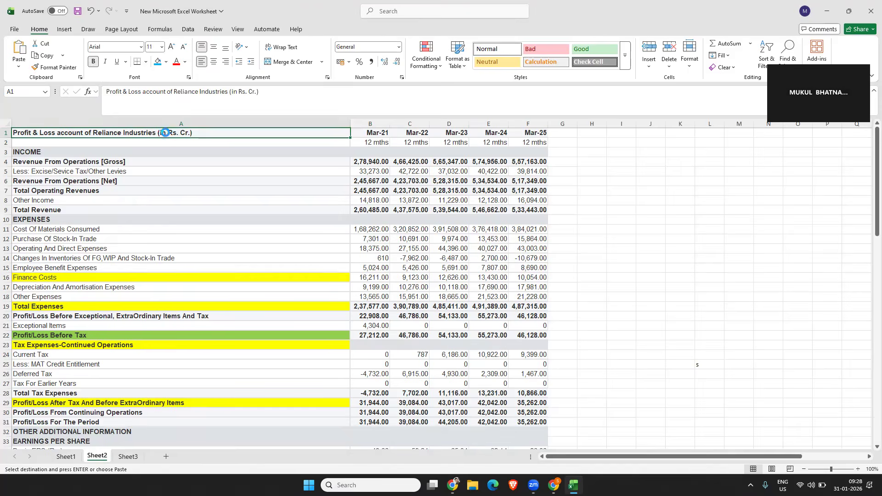
key("ctrl+v")
Review Sheet2's Adani data, common size, profitability and leverage tables and charts, including cells B68 and C67
scroll(183, 206, "down", 7)
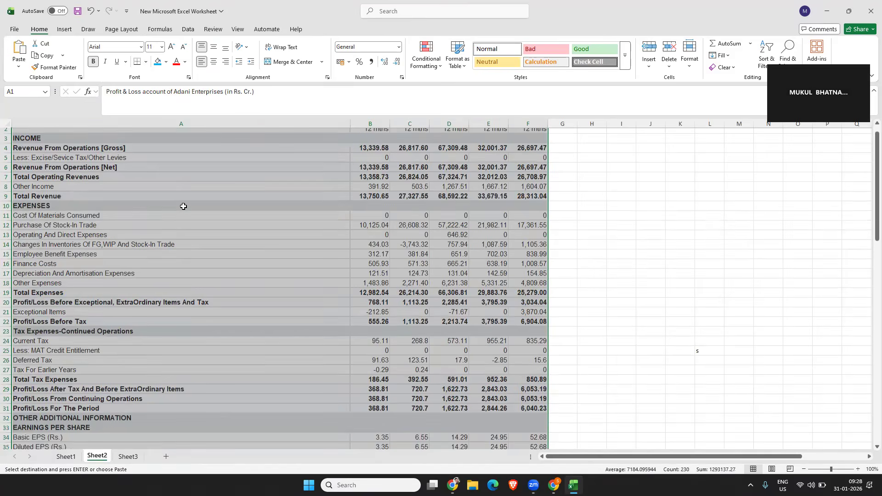
scroll(183, 206, "down", 2)
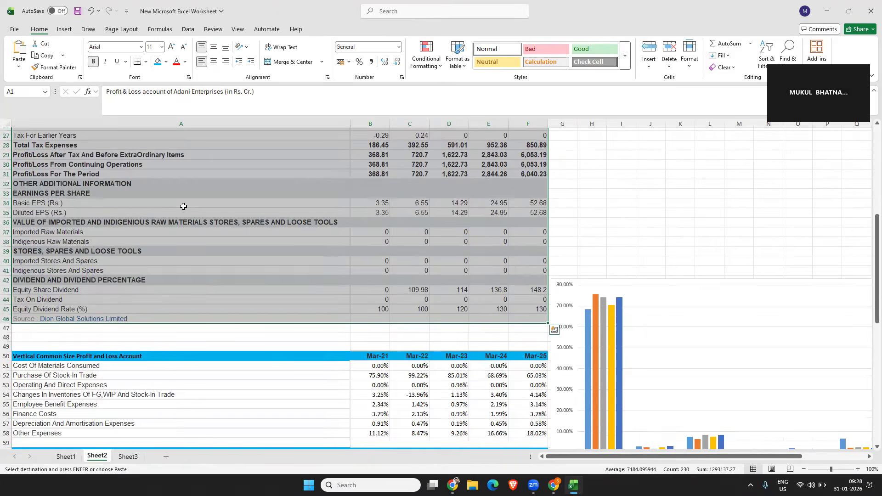
scroll(183, 206, "up", 7)
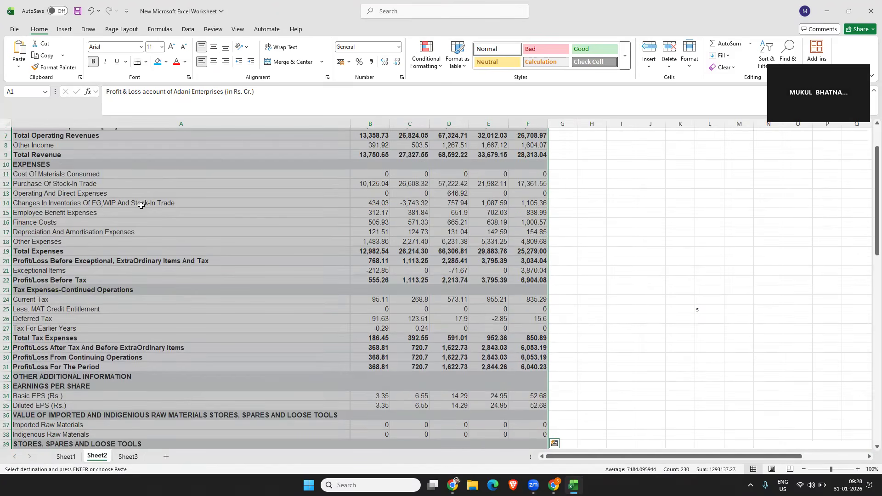
scroll(137, 213, "up", 2)
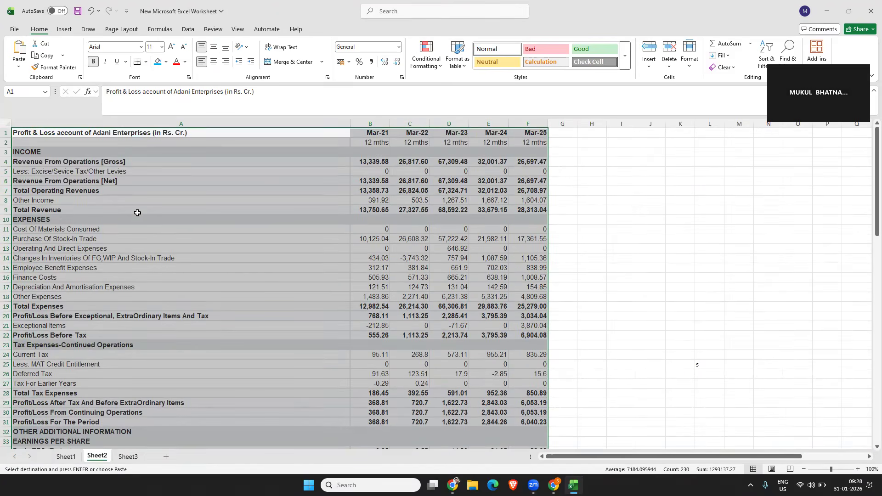
scroll(138, 213, "down", 19)
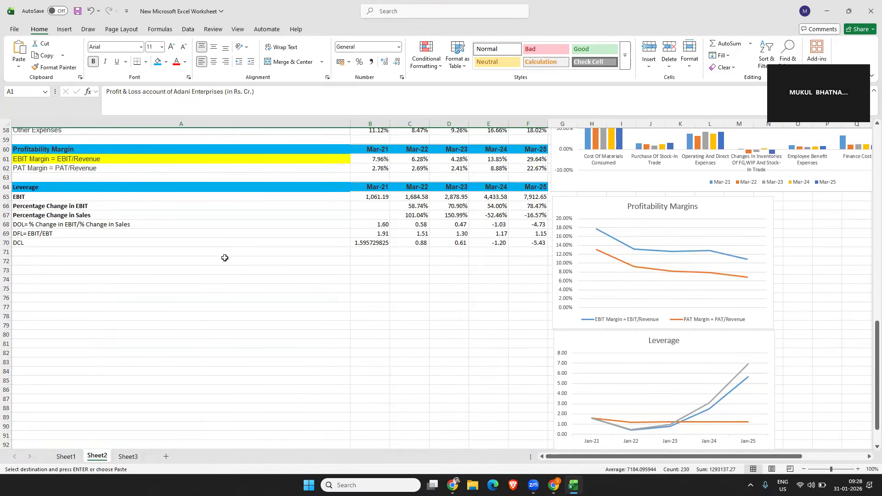
scroll(233, 258, "up", 2)
left_click(359, 252)
left_click(354, 298)
left_click(371, 280)
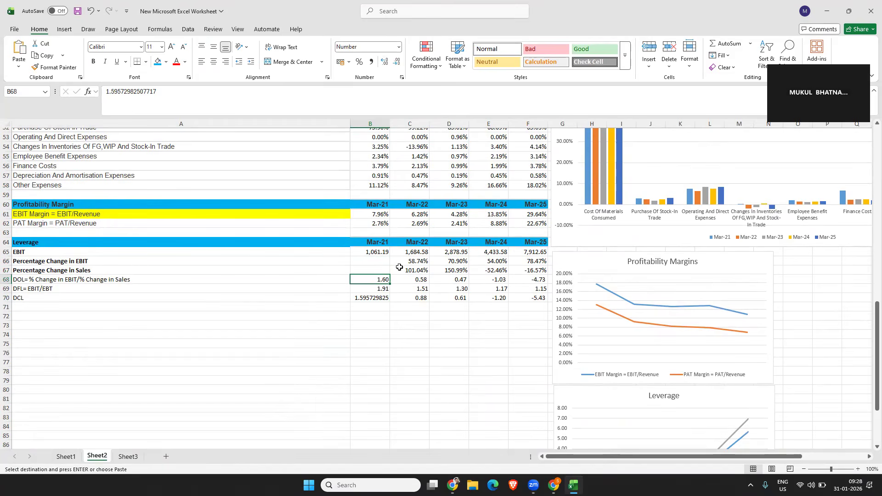
left_click(401, 269)
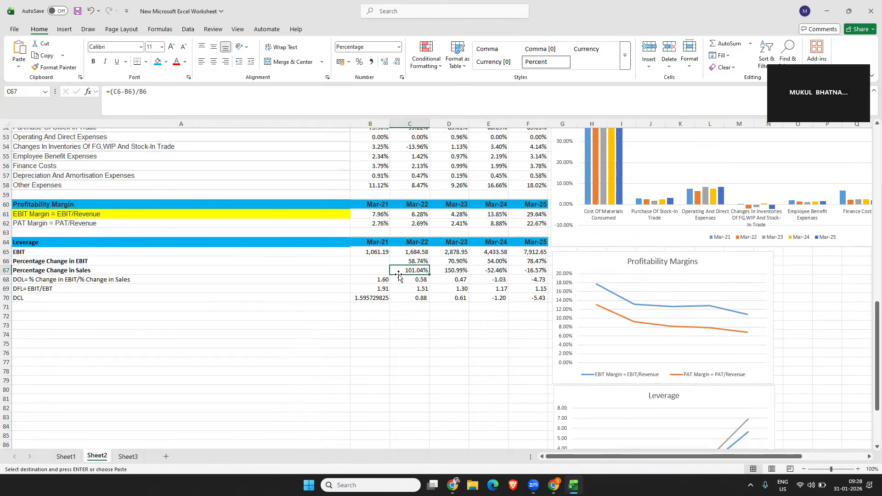
Paste the copied Adani table over the Reliance data in Sheet1 from A1, and view the linked tables and chart
left_click(66, 457)
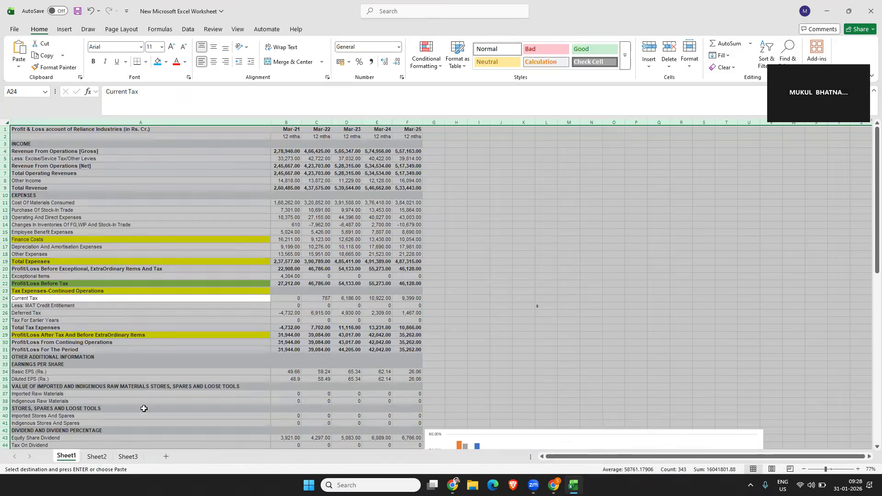
left_click(284, 240)
left_click(141, 130)
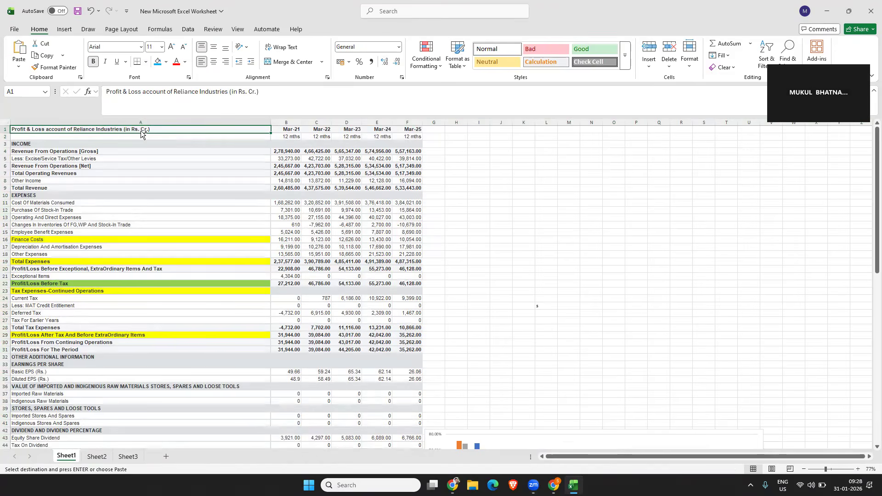
key("ctrl+v")
scroll(252, 230, "down", 9)
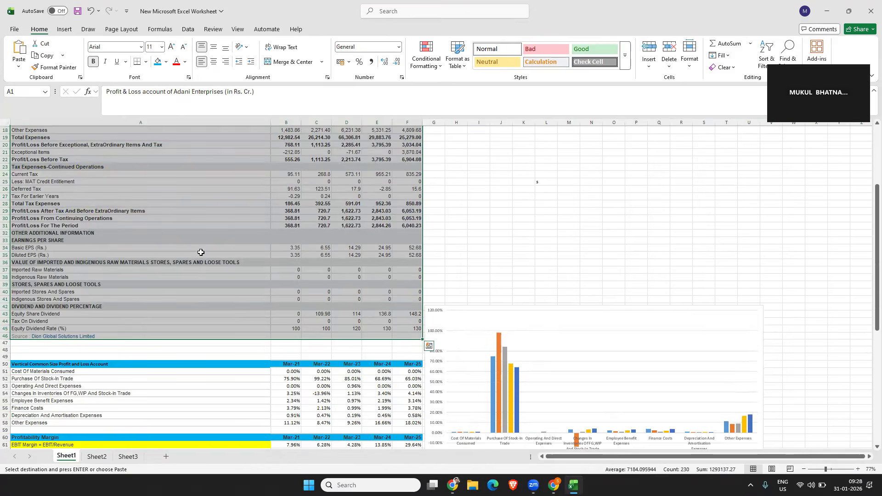
Examine Sheet1's ratio tables and charts, the Mar-21 EBIT formula in B65, and the Adani profit and loss rows it draws on
scroll(200, 254, "down", 1)
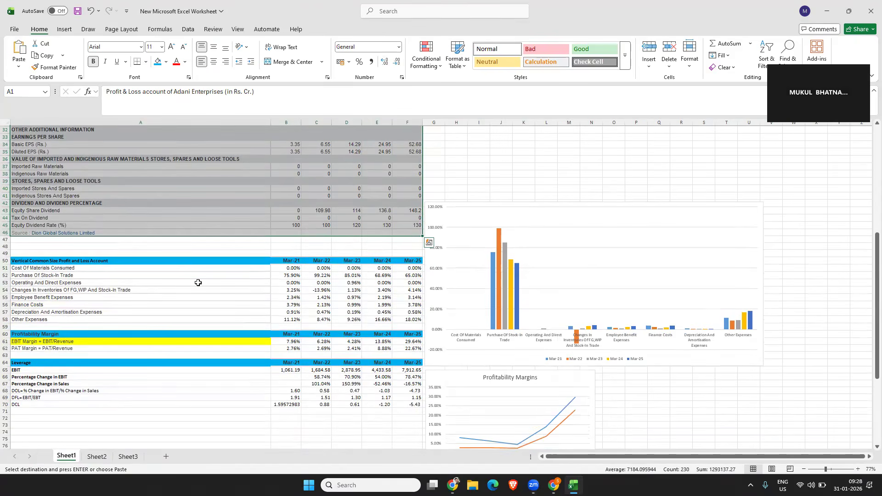
left_click(297, 373)
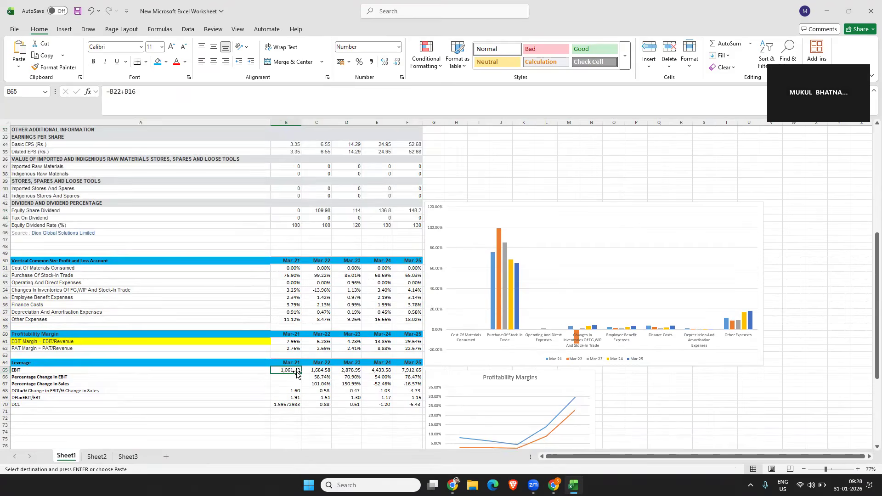
scroll(298, 367, "up", 7)
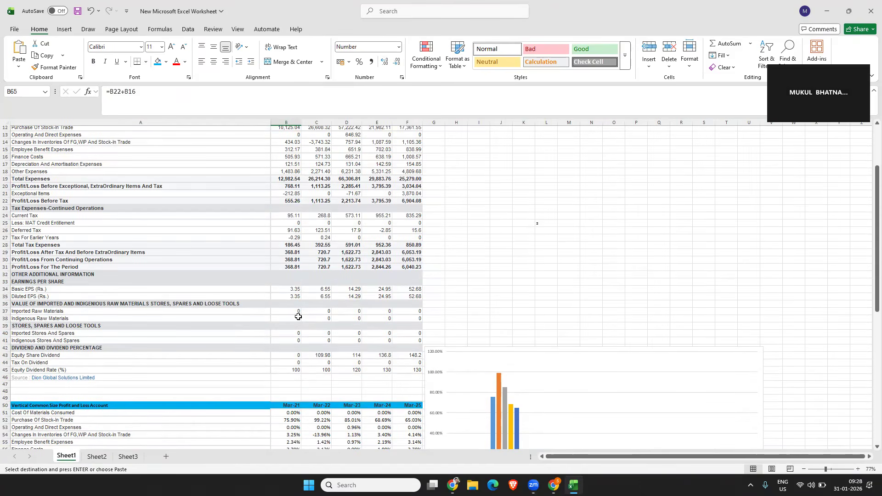
scroll(296, 321, "up", 4)
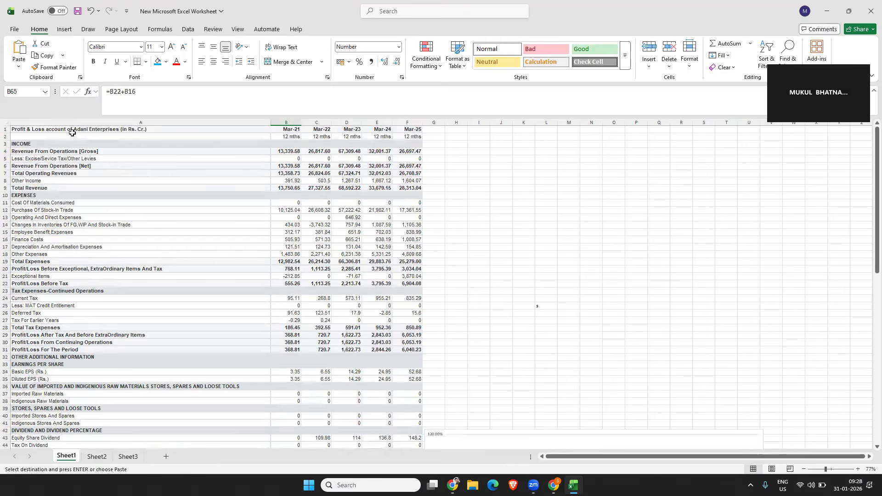
Undo the Adani paste in Sheet1 and compare the Reliance common size, profitability and leverage tables and charts
left_click(202, 125)
key("ctrl+v")
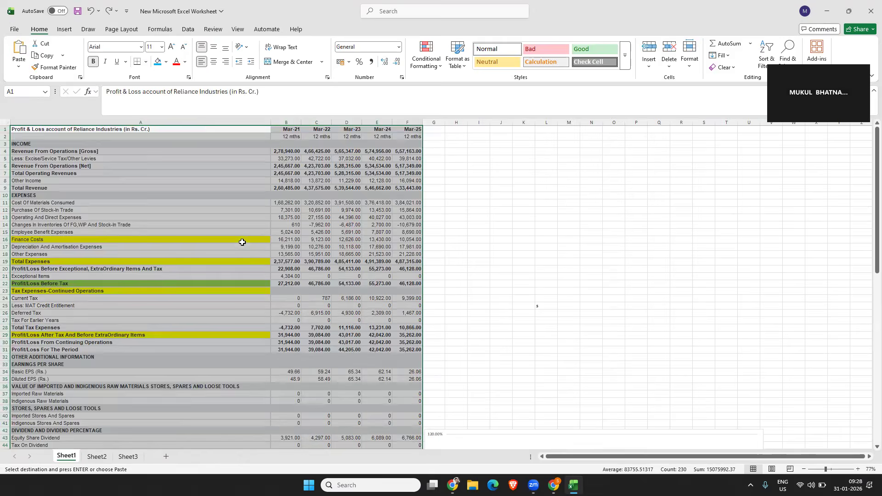
scroll(248, 271, "down", 5)
scroll(248, 274, "down", 4)
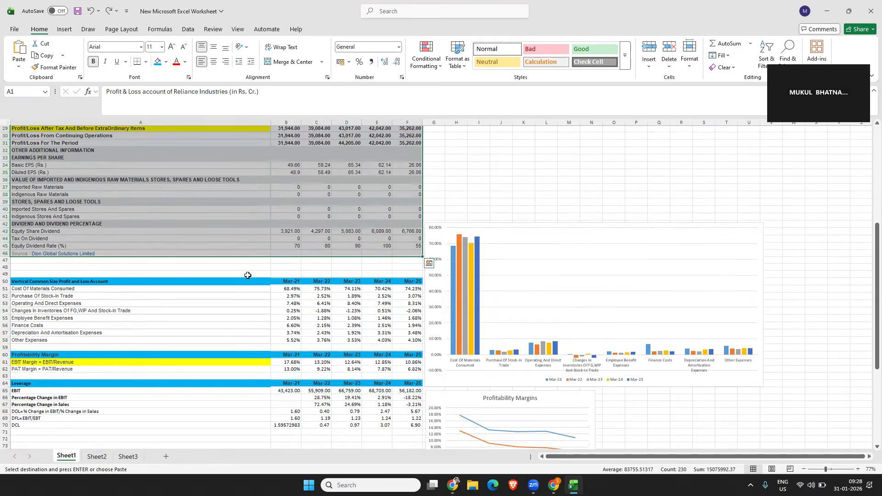
scroll(189, 173, "up", 9)
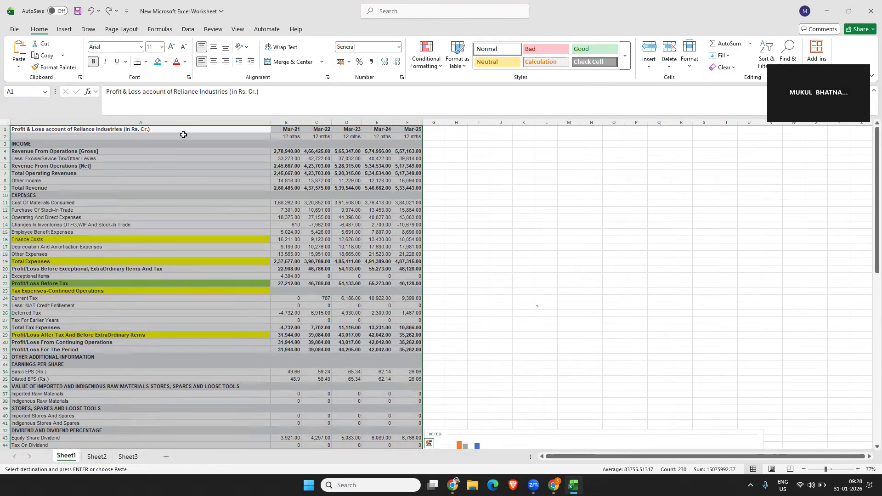
Paste the copied Adani table over the Reliance data in Sheet1 again, starting at A1, and check the linked tables and charts
left_click(186, 131)
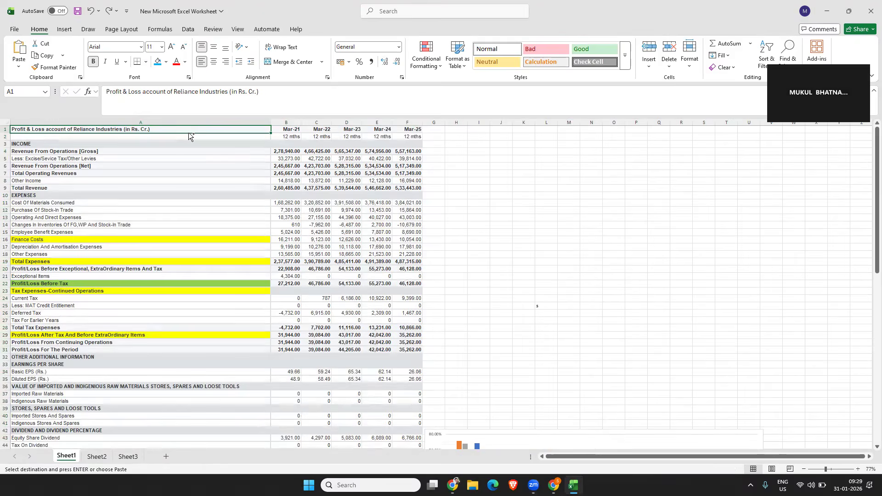
key("ctrl+v")
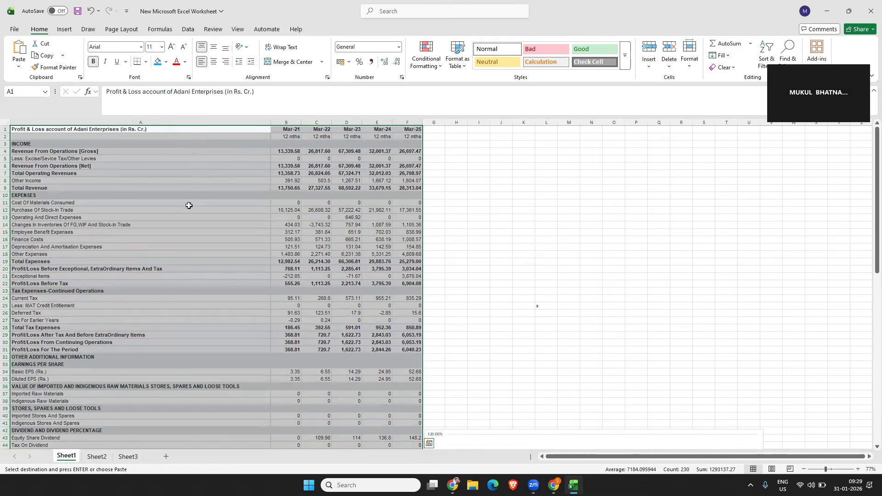
scroll(189, 204, "down", 11)
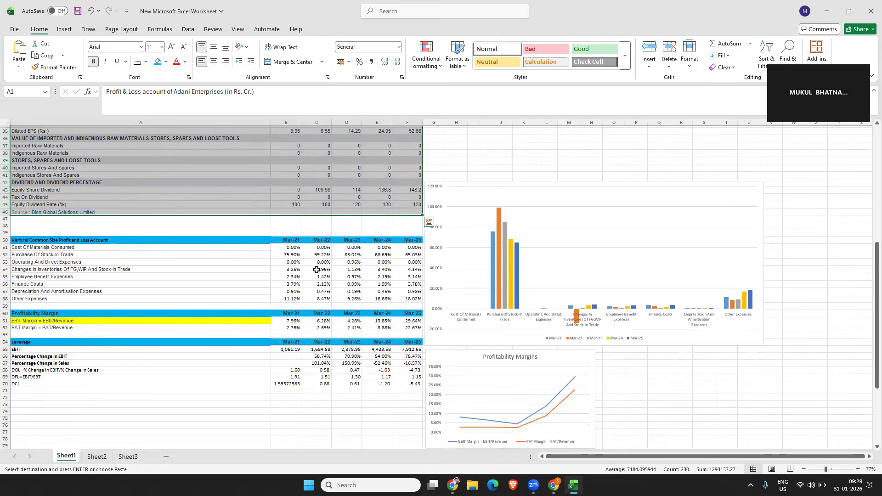
Examine the Cost Of Materials Consumed ratio in B51 and trace it to the source row at A11 and B11
scroll(315, 276, "up", 6, "ctrl")
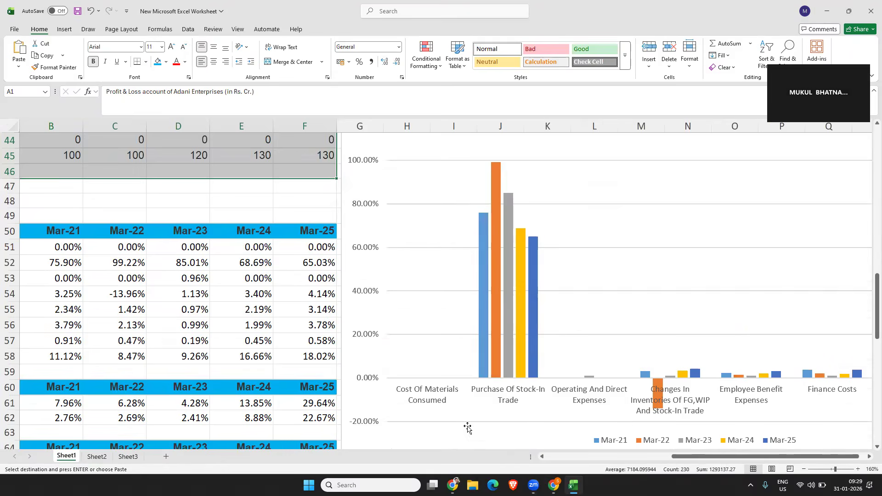
left_click_drag(703, 457, 633, 460)
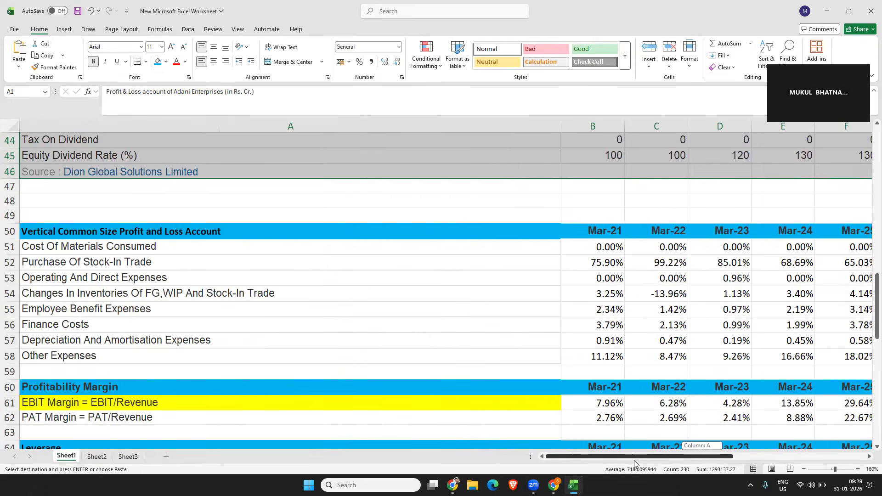
left_click(615, 251)
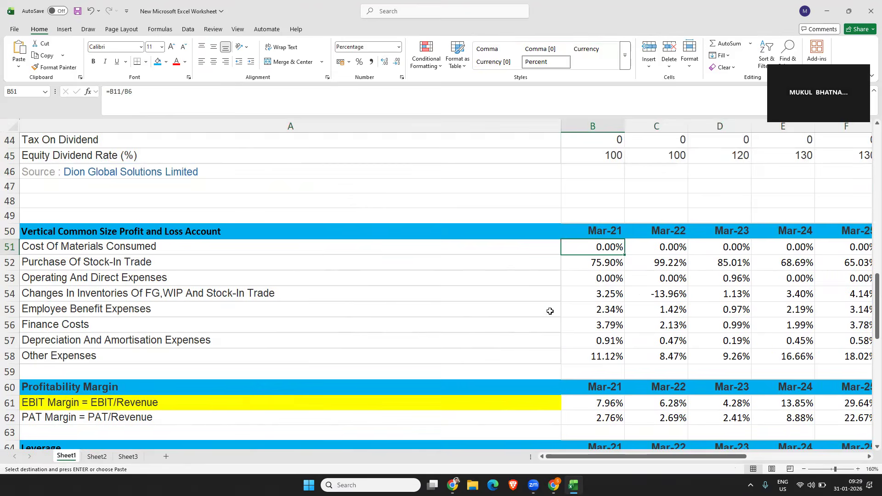
scroll(531, 321, "up", 5)
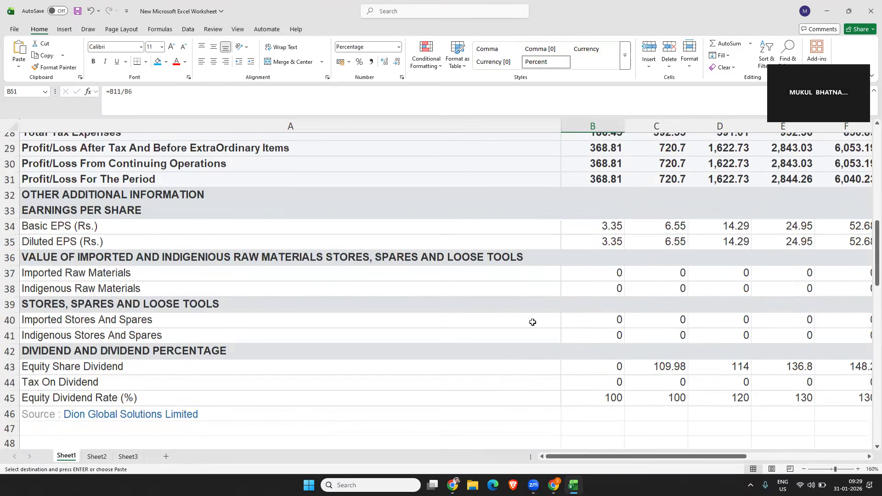
scroll(532, 323, "up", 3)
scroll(532, 322, "up", 3)
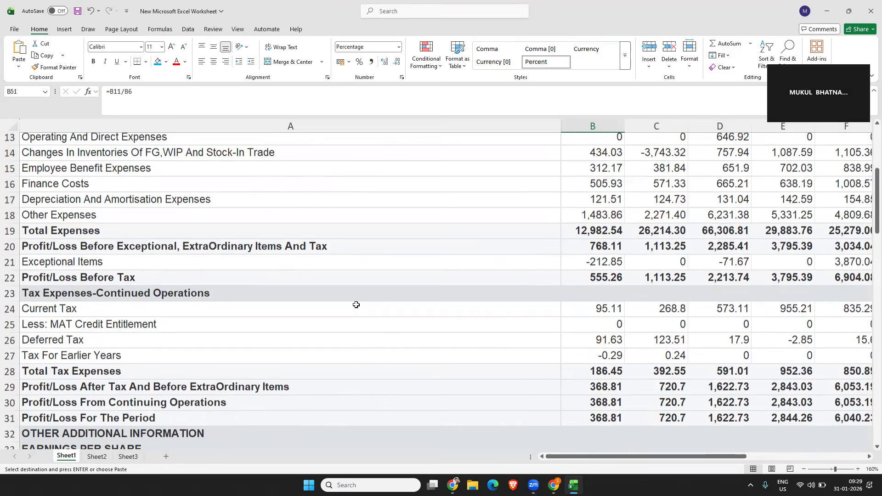
scroll(356, 304, "up", 3)
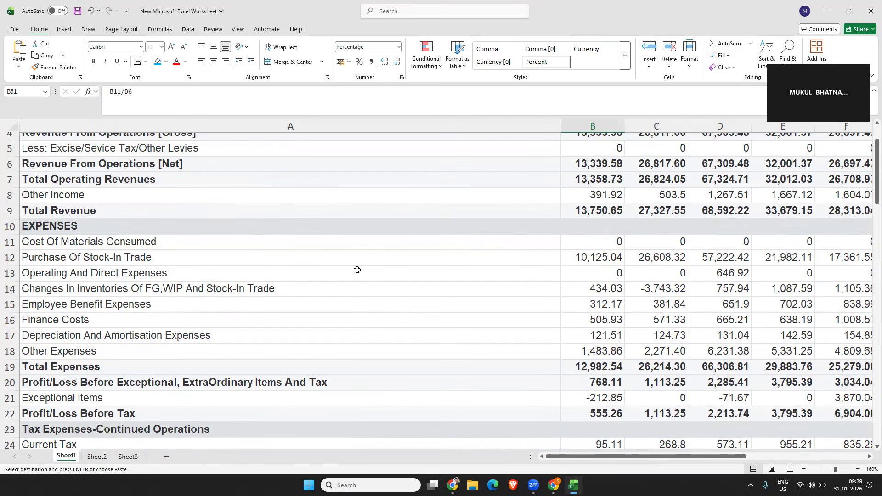
left_click(331, 248)
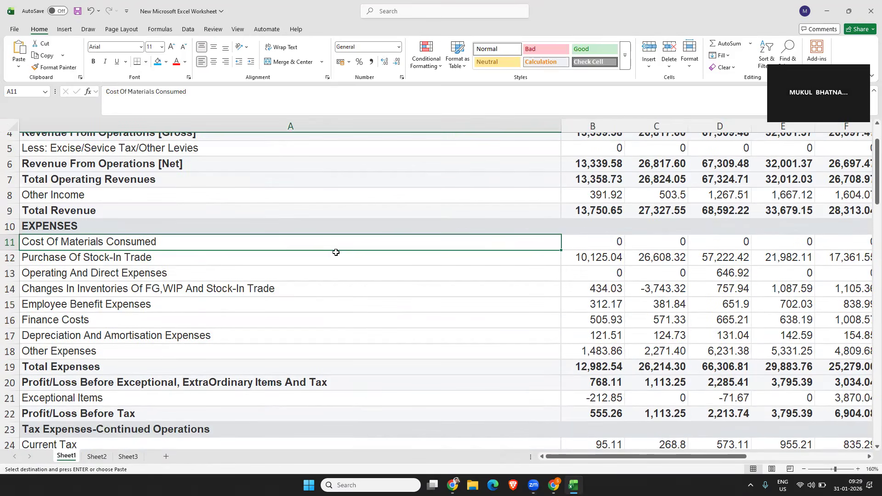
left_click(600, 252)
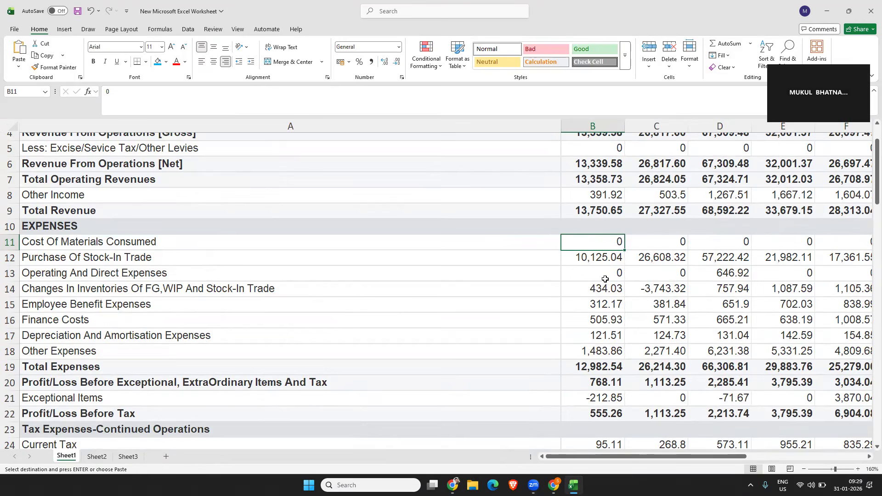
Review Sheet1's profitability and leverage tables, and compare them with the Adani data, ratios and charts in Sheet2
scroll(604, 281, "down", 1)
scroll(605, 281, "down", 17)
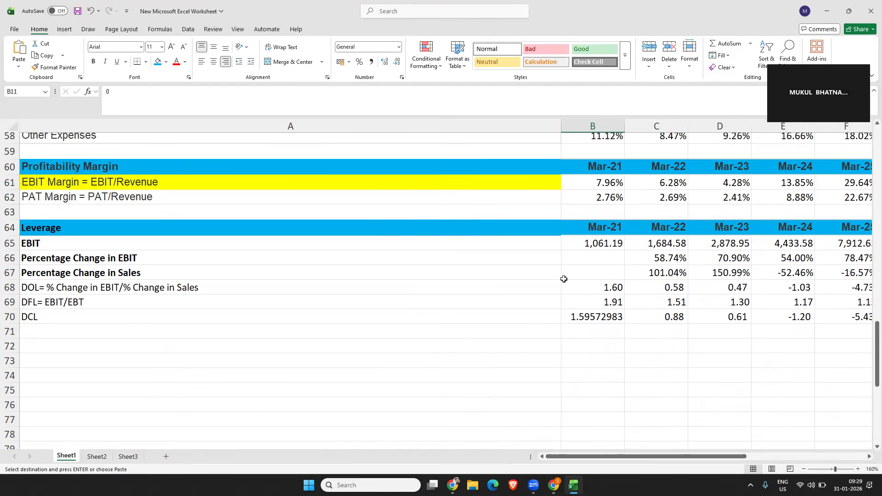
scroll(256, 309, "up", 9)
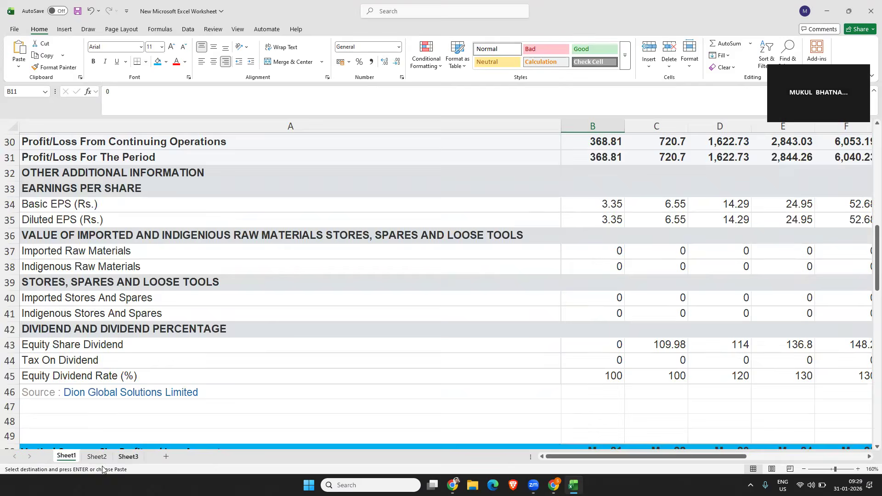
left_click(97, 456)
scroll(232, 319, "up", 3)
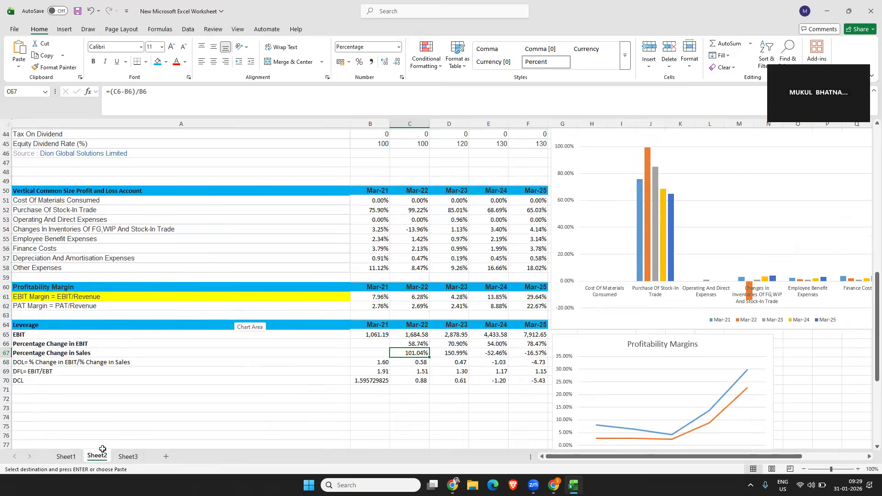
scroll(122, 422, "up", 5)
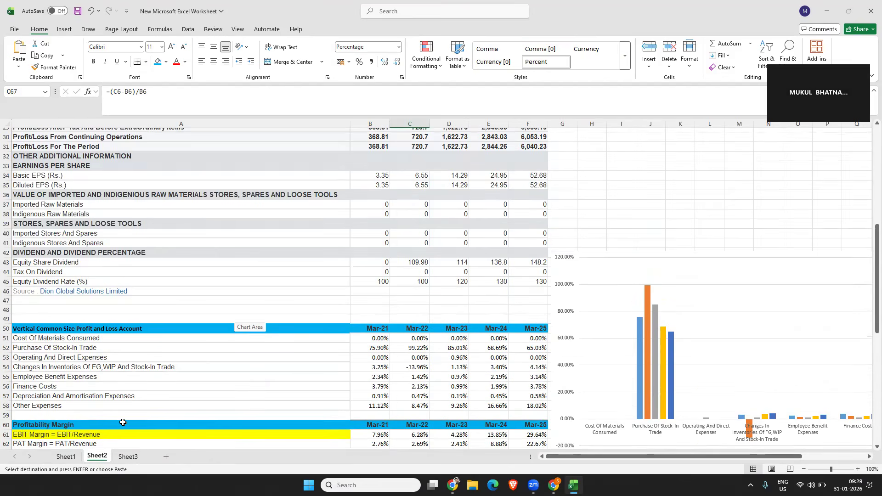
Return to Sheet1 and view the Adani data, ratio tables and all three charts together at 25% zoom
left_click(77, 456)
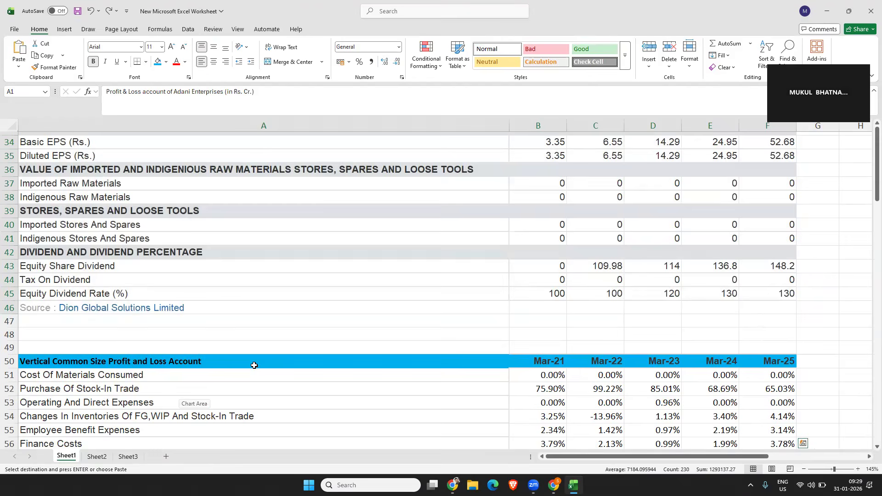
scroll(254, 365, "down", 1)
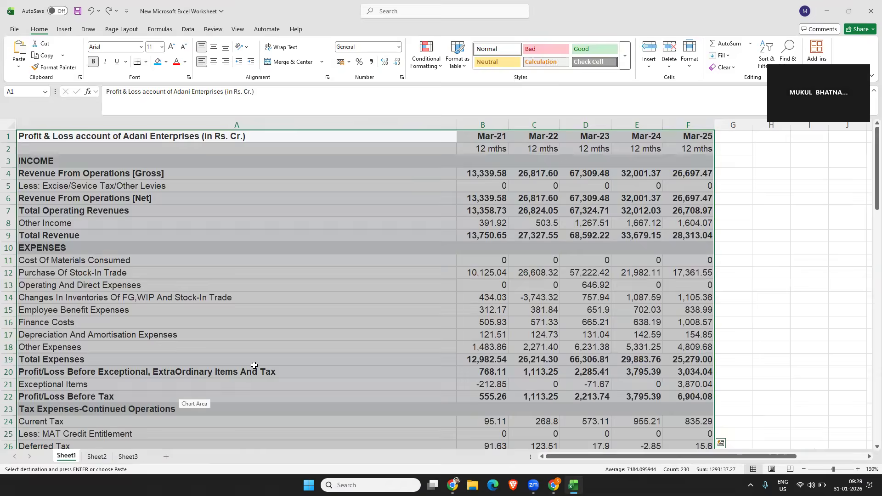
scroll(254, 365, "down", 2)
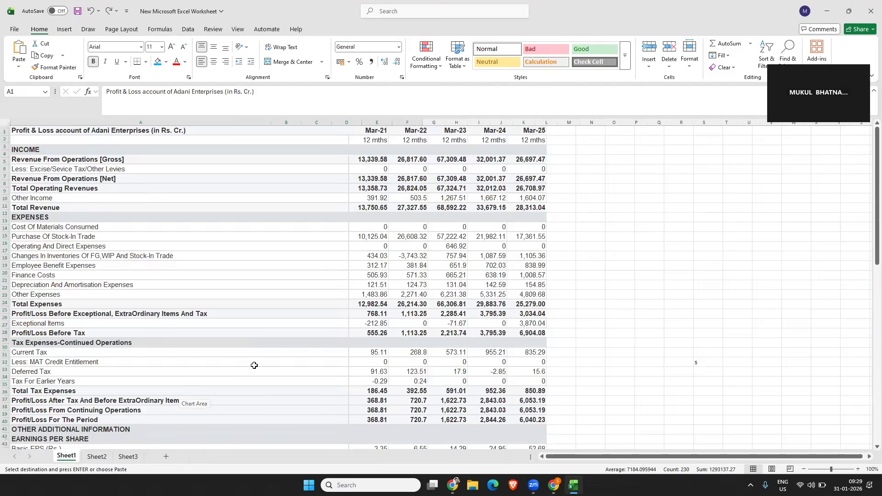
scroll(254, 365, "down", 3)
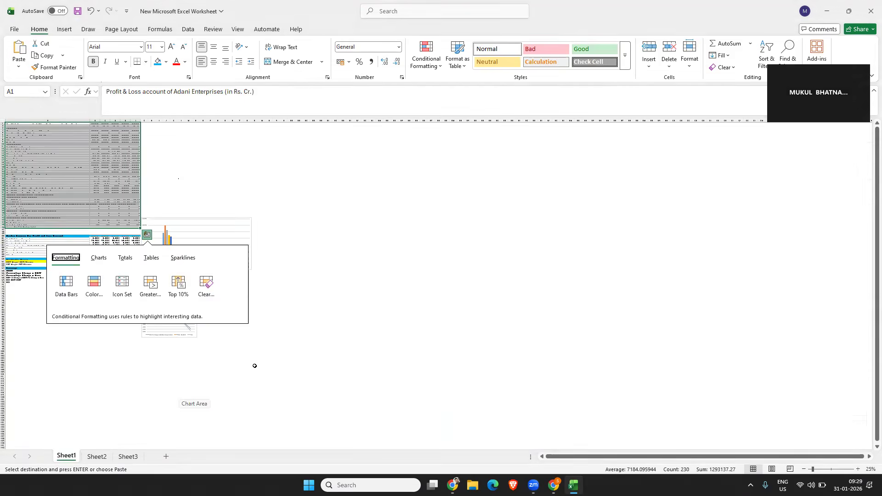
left_click(188, 377)
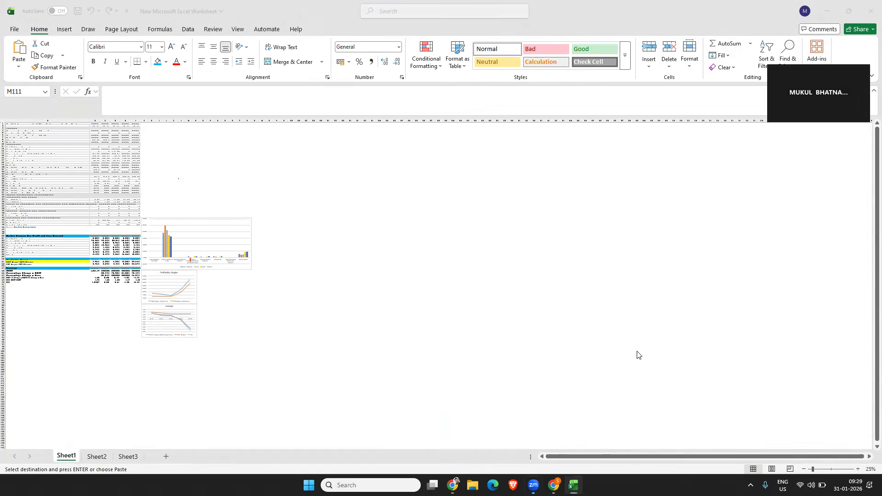